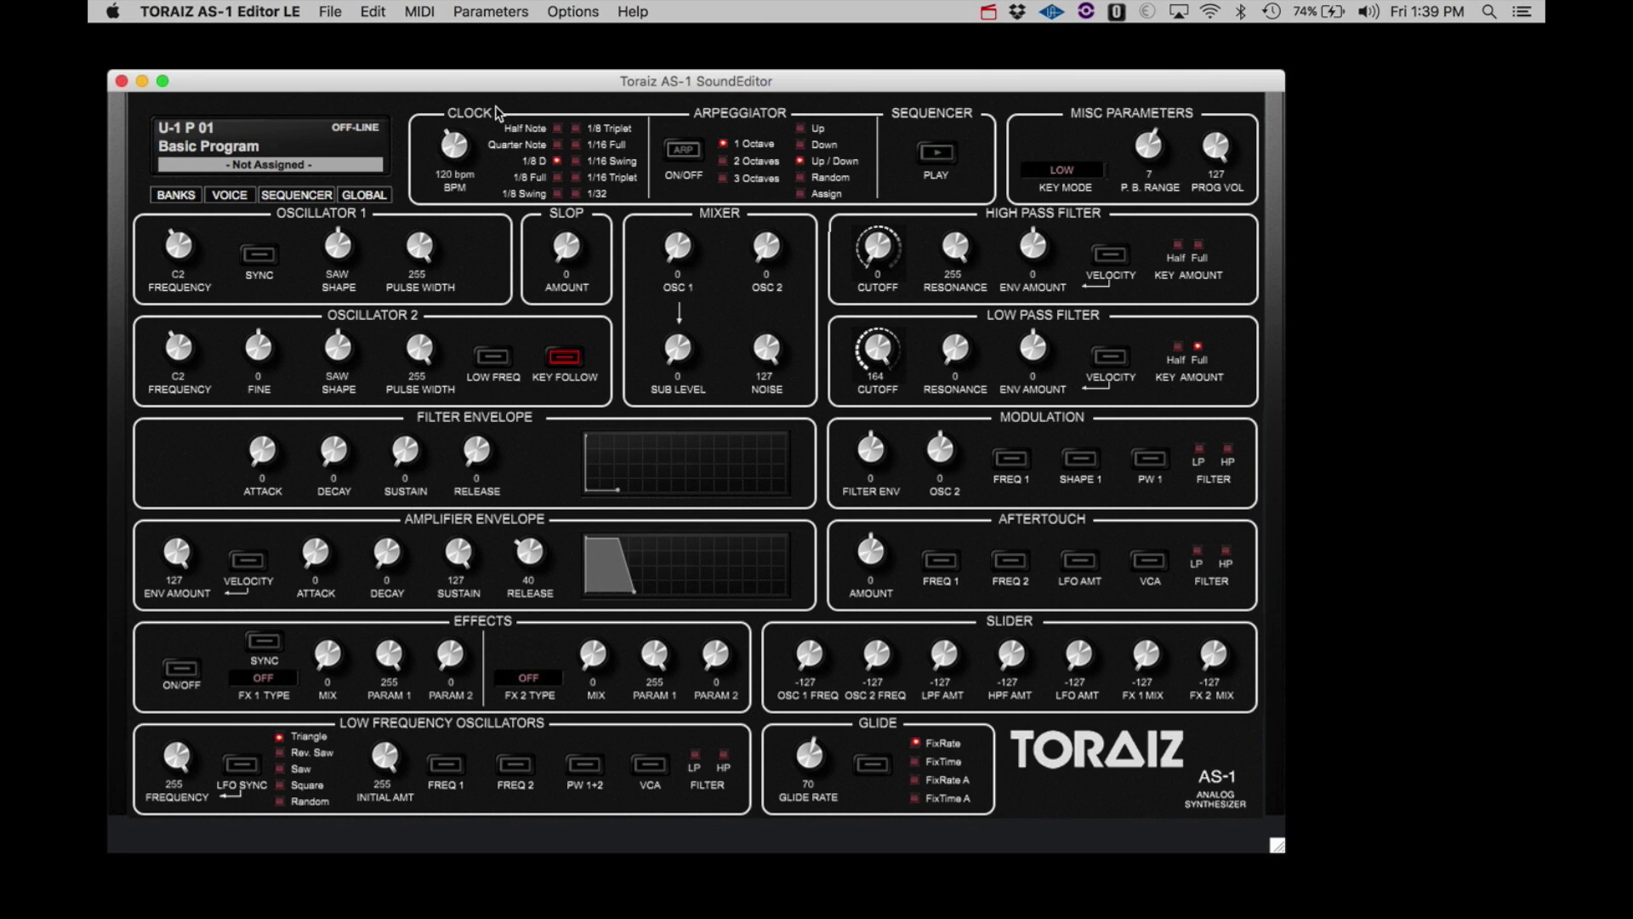
Step: Check the MIDI port setup, dismiss it, and quit the editor
click(420, 16)
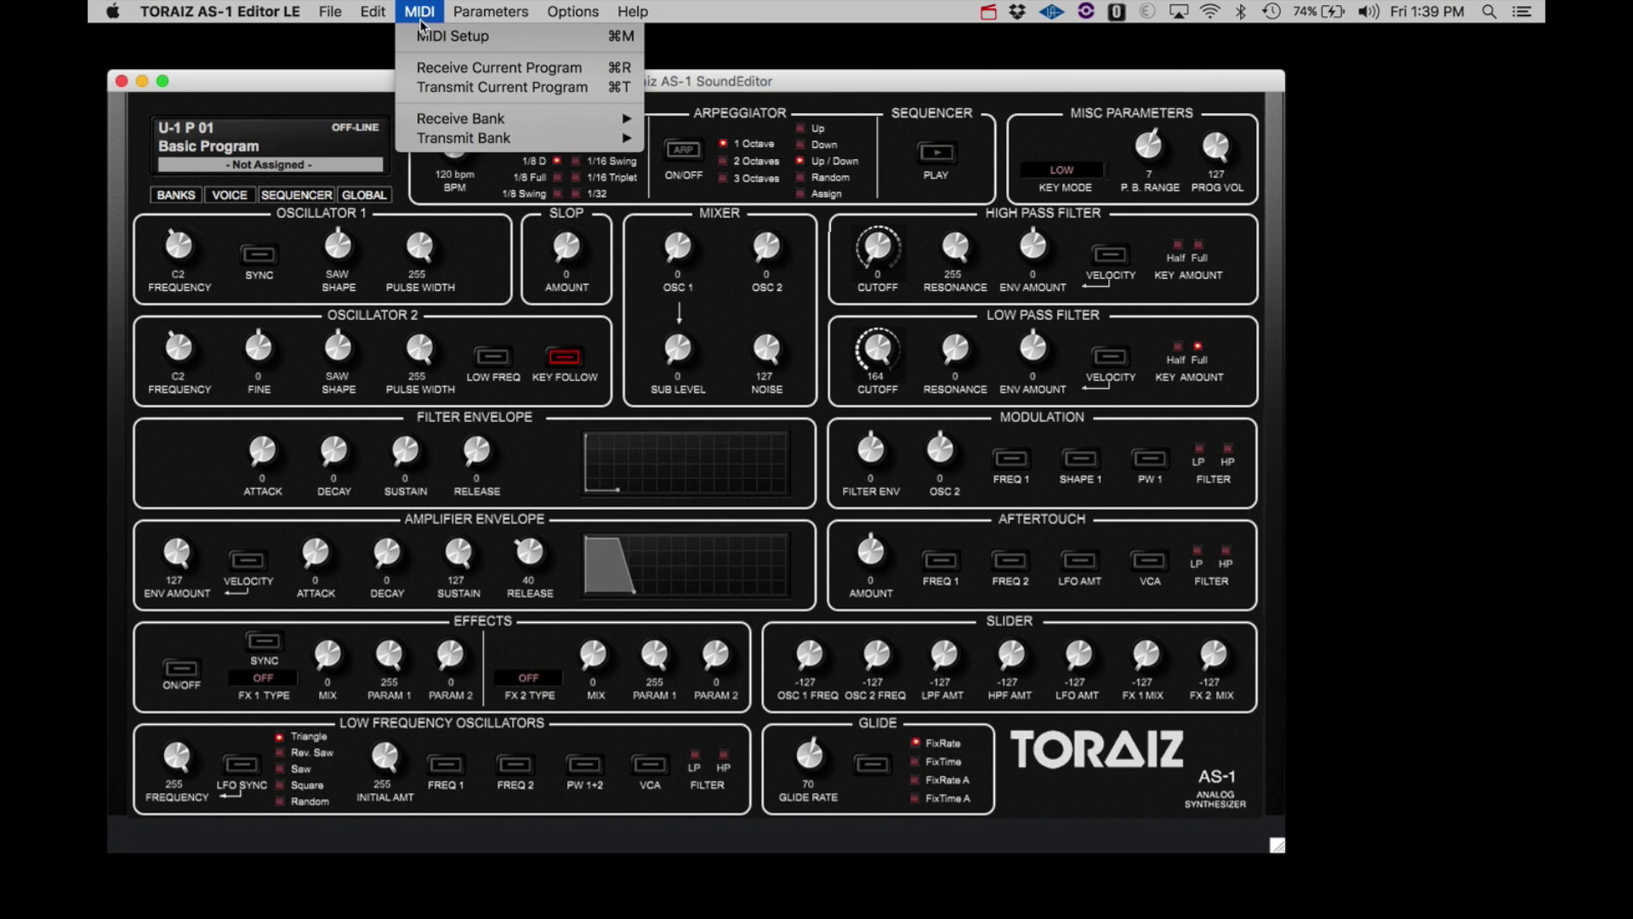
click(423, 35)
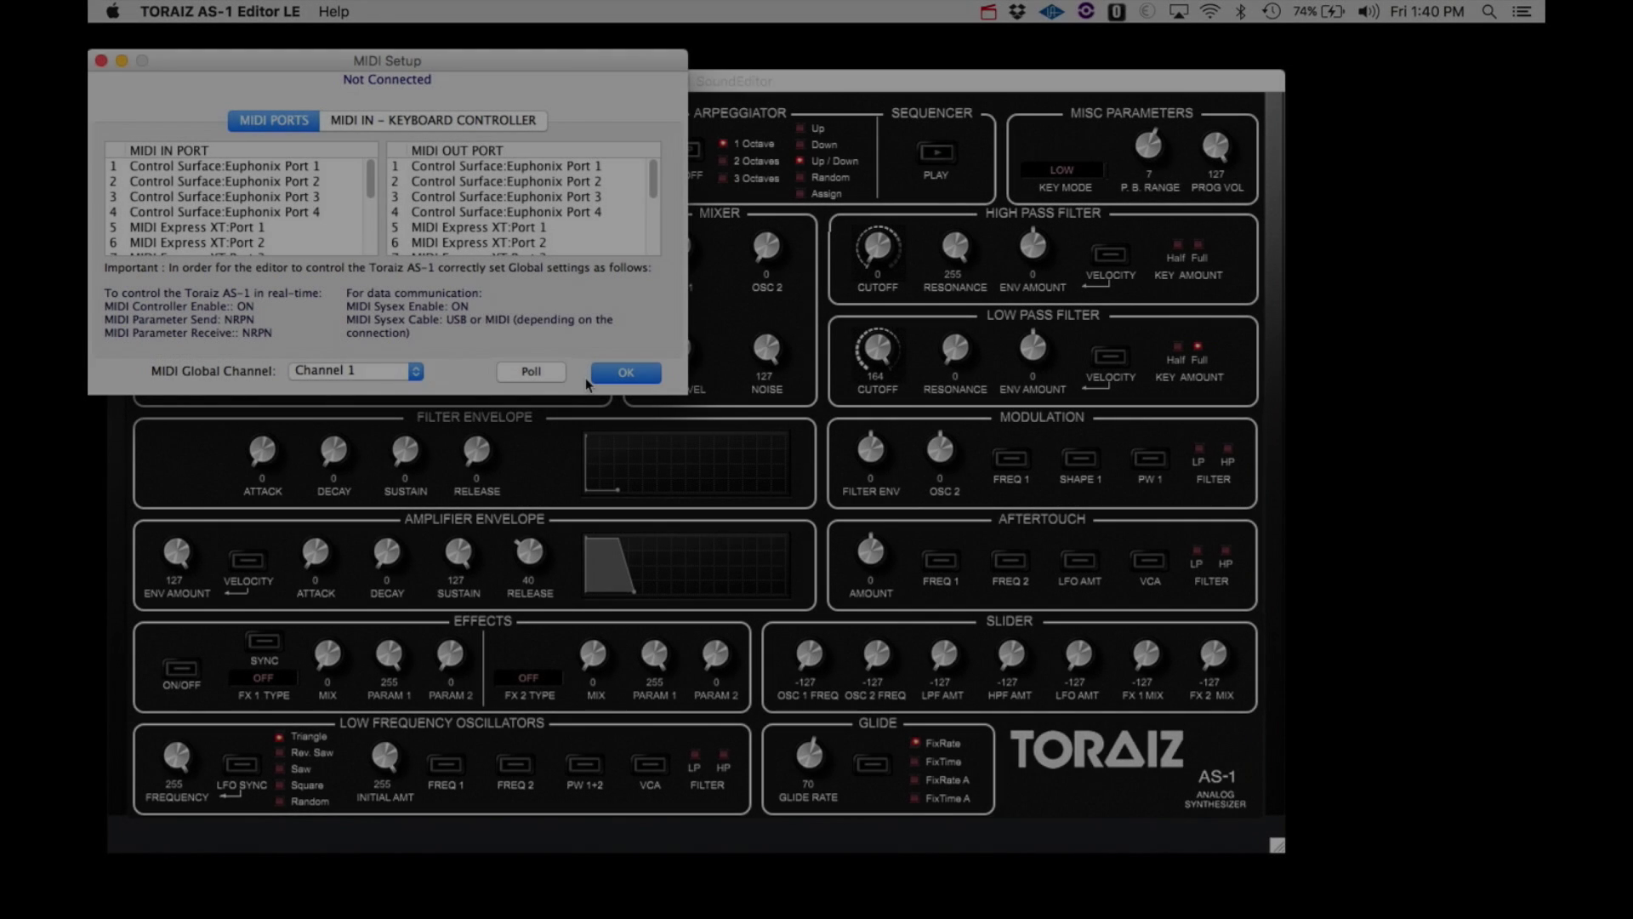
click(626, 372)
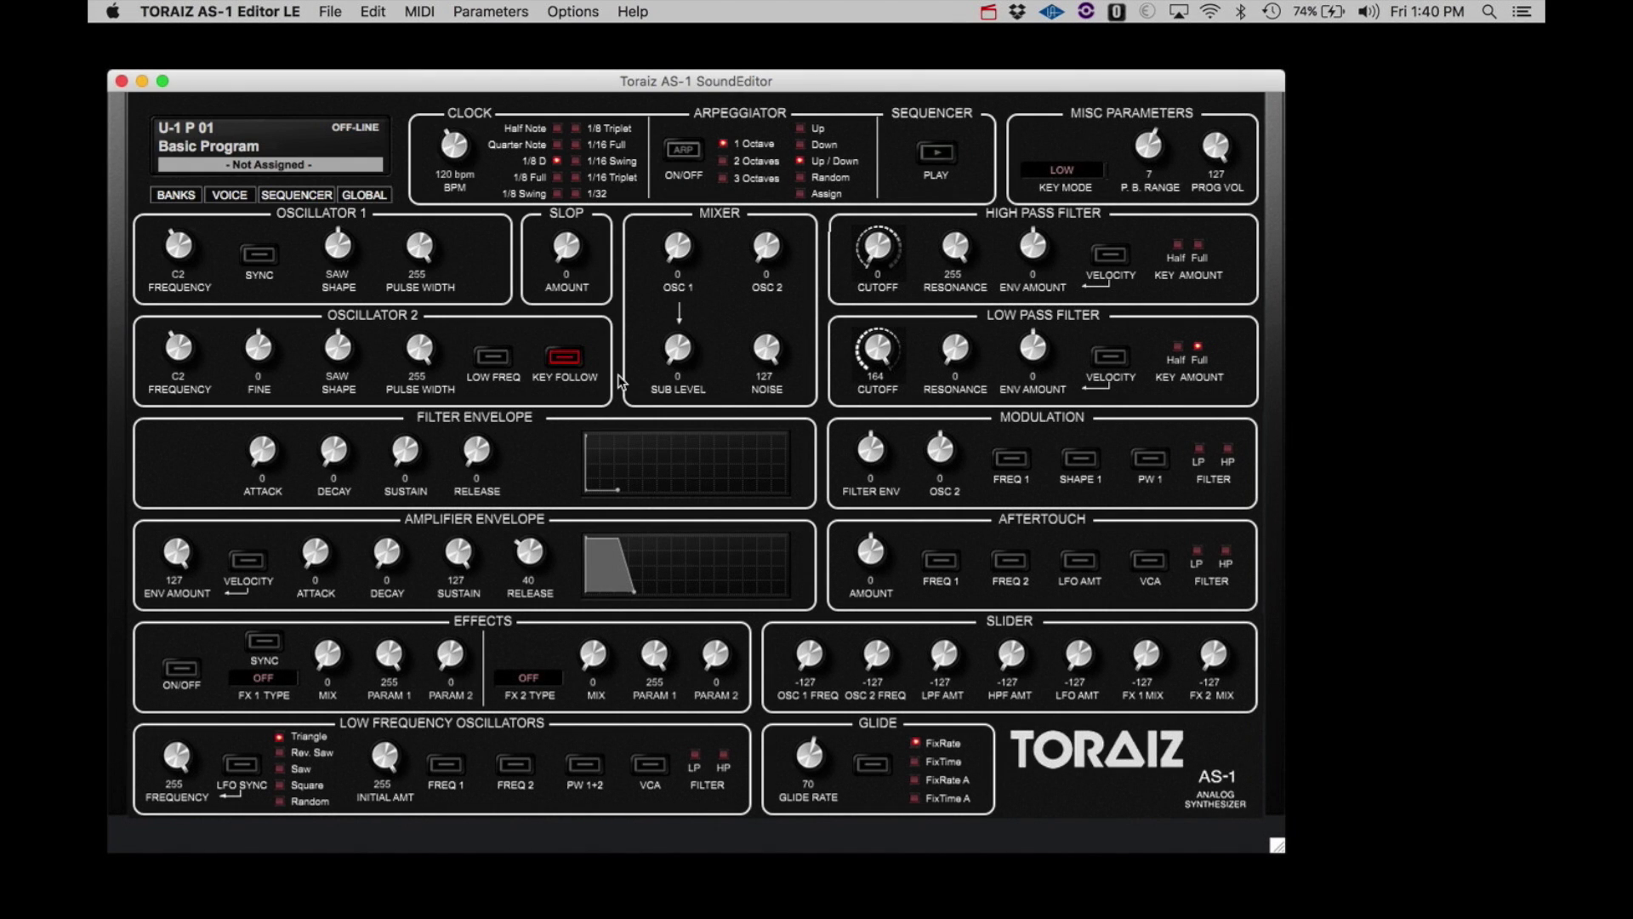
click(225, 12)
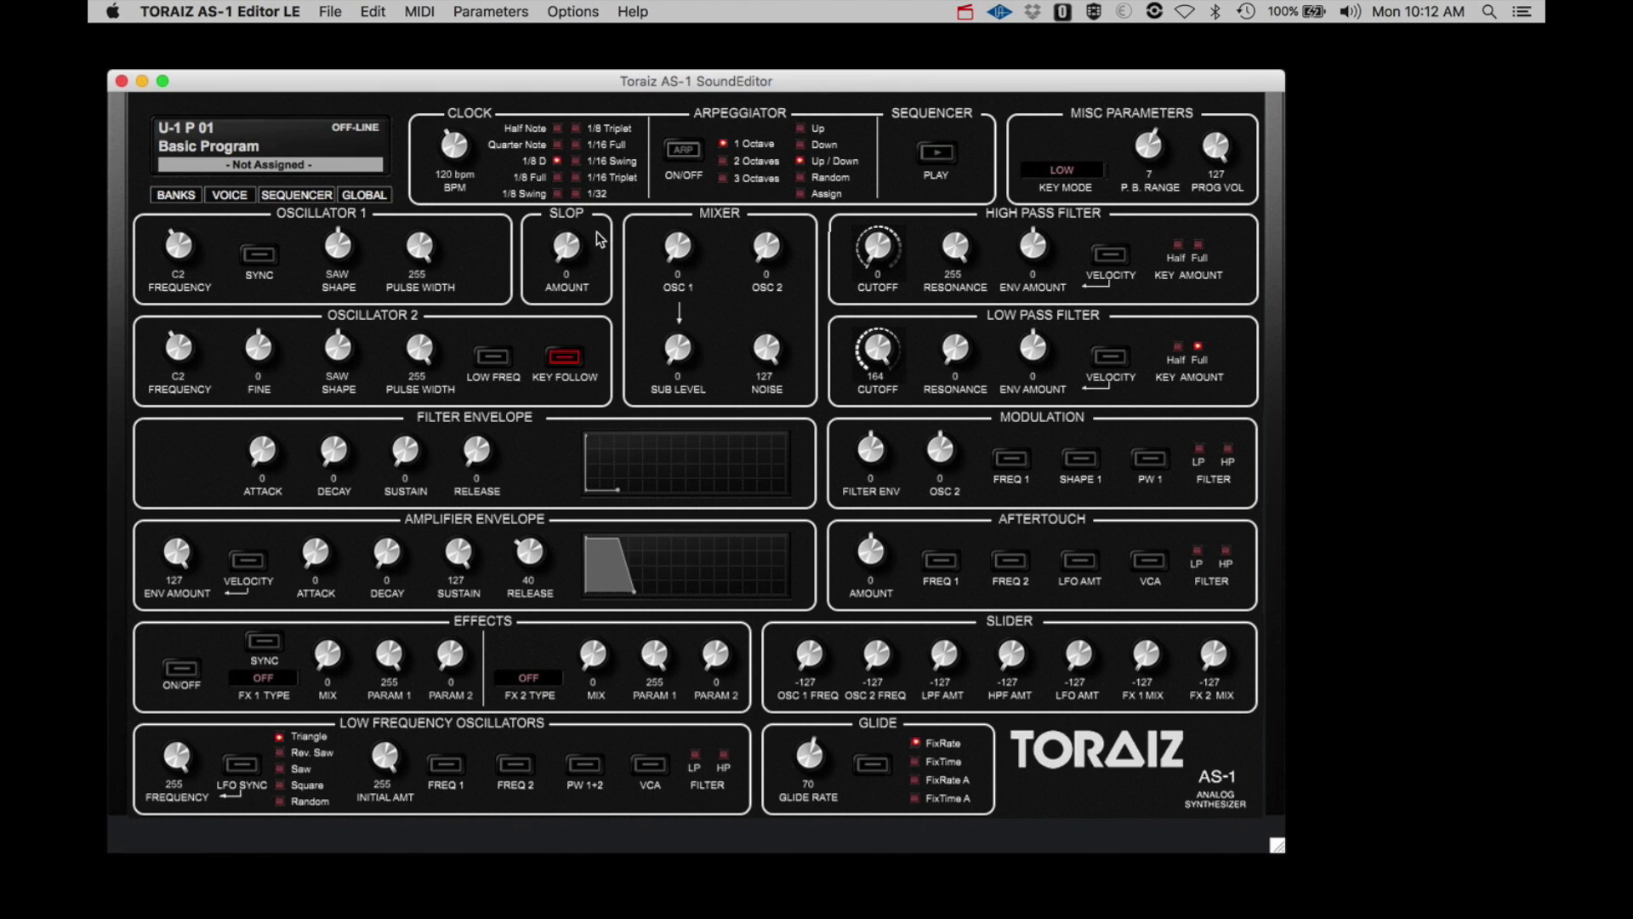
Step: In MIDI Setup, choose Toraiz AS-1 as both MIDI input and output port and confirm
click(423, 12)
click(425, 31)
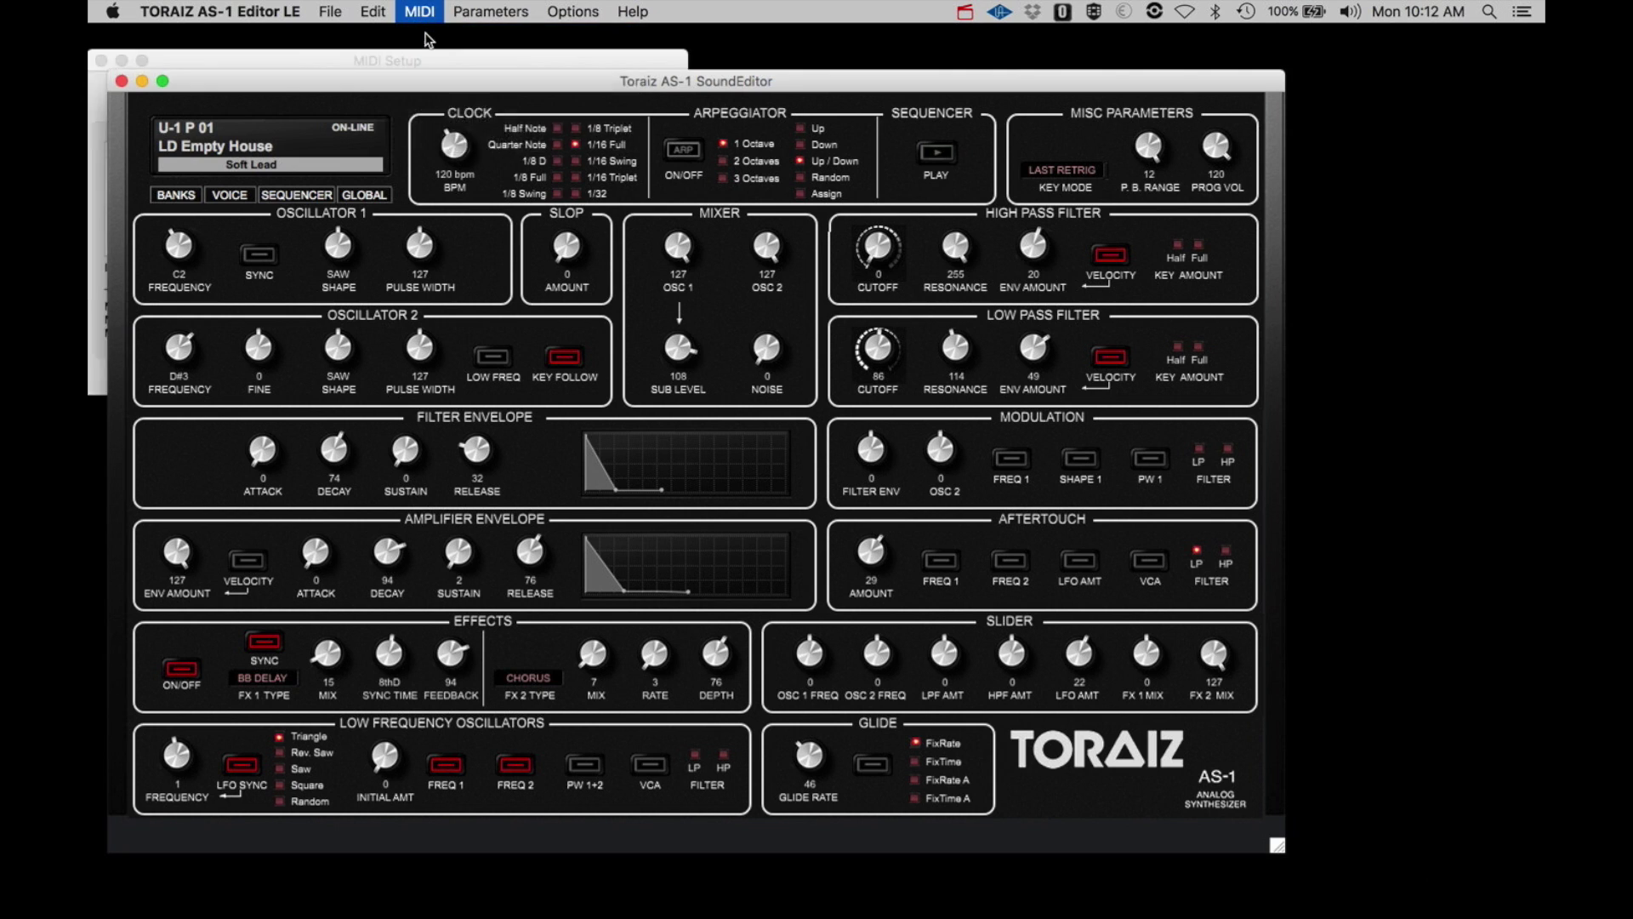
click(353, 67)
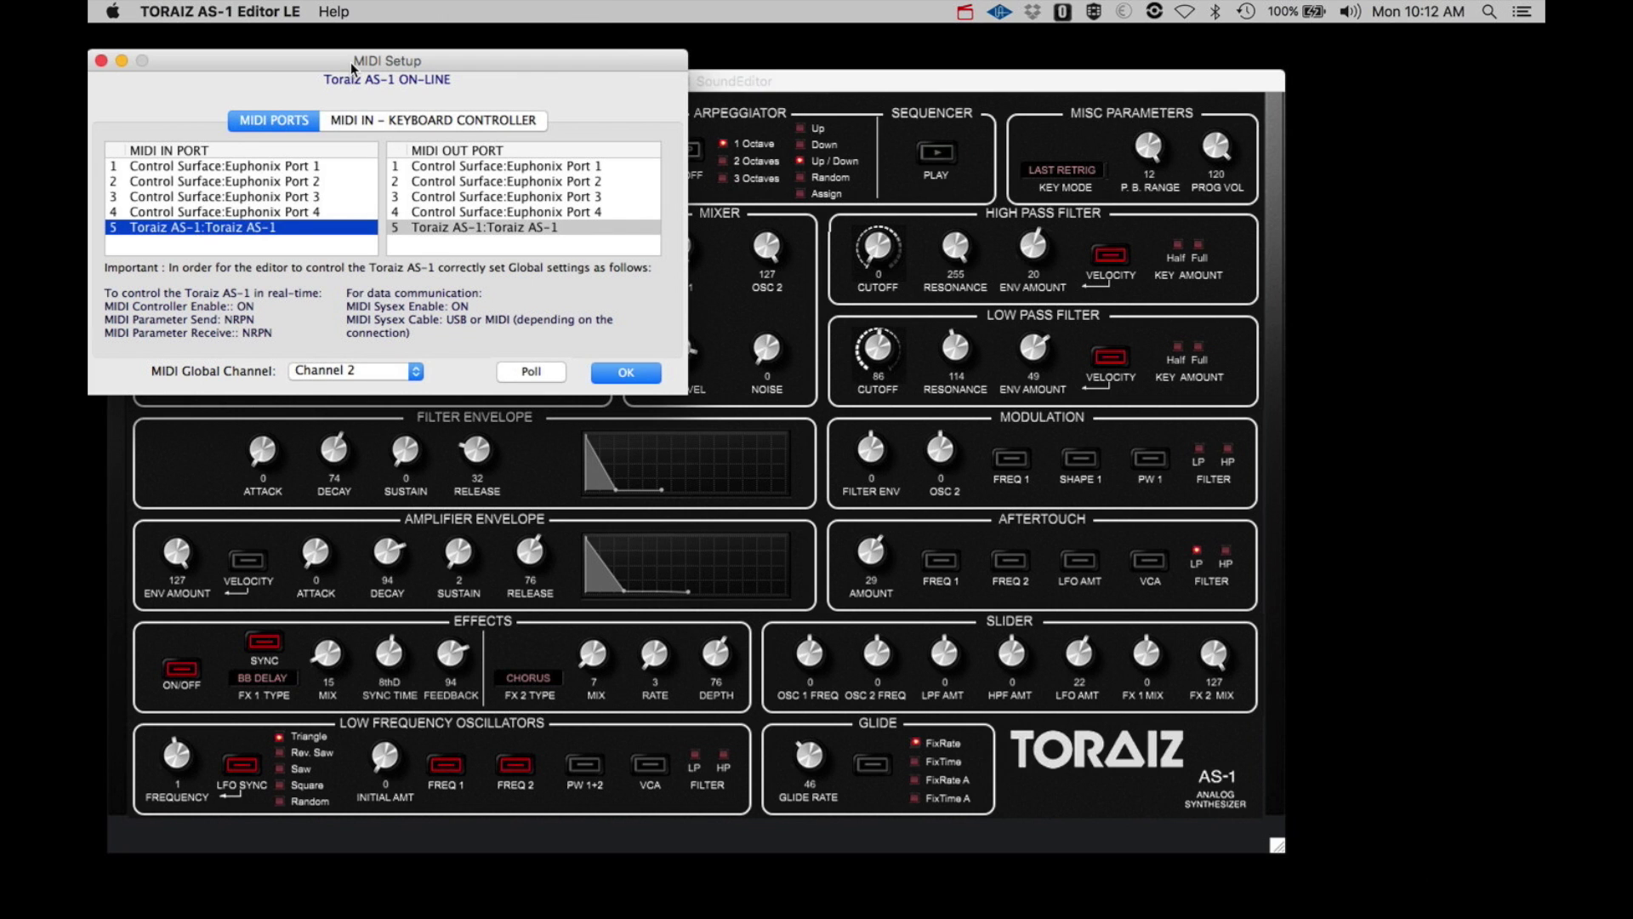
click(234, 214)
click(236, 227)
click(453, 228)
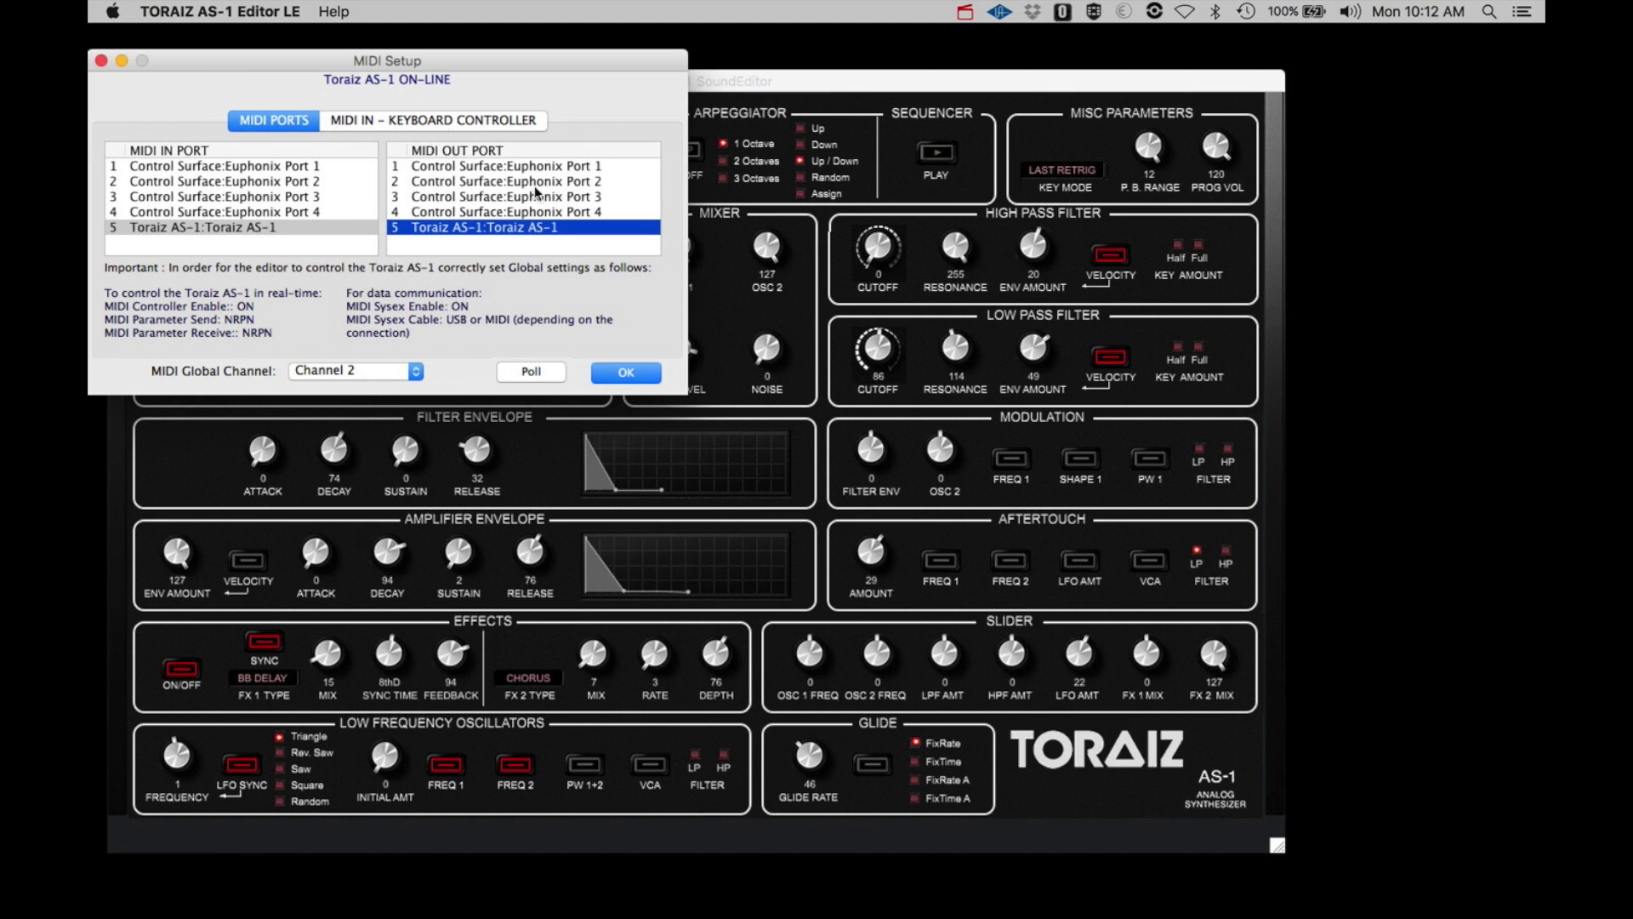
click(619, 374)
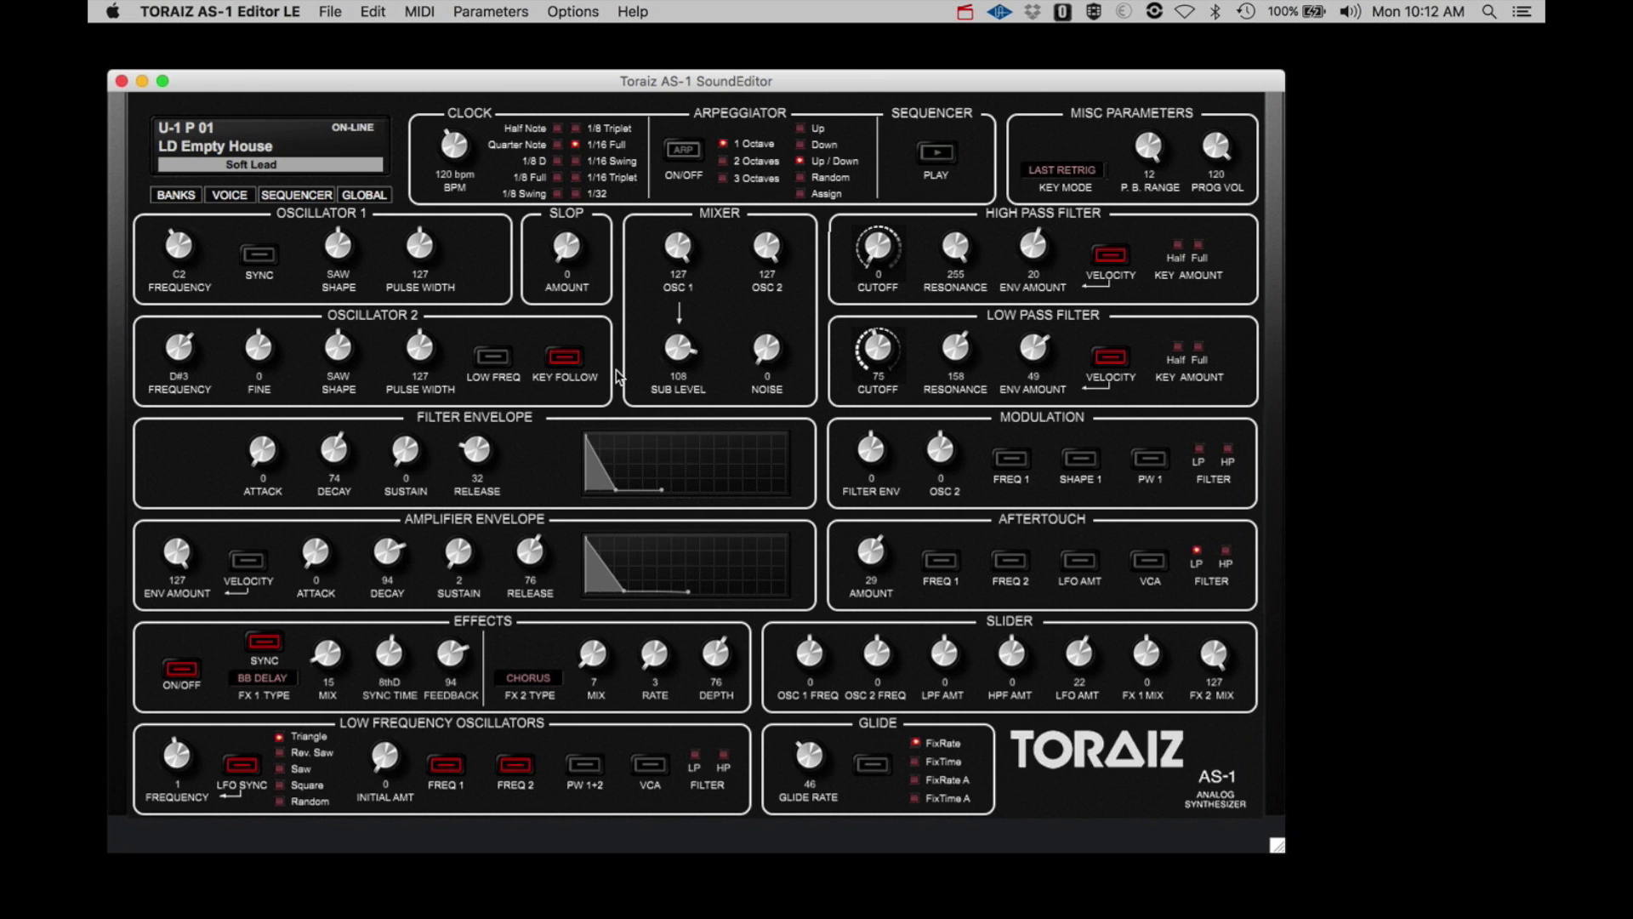
Step: Load program U-1 P04 LD Empty House from the Banks list
click(175, 196)
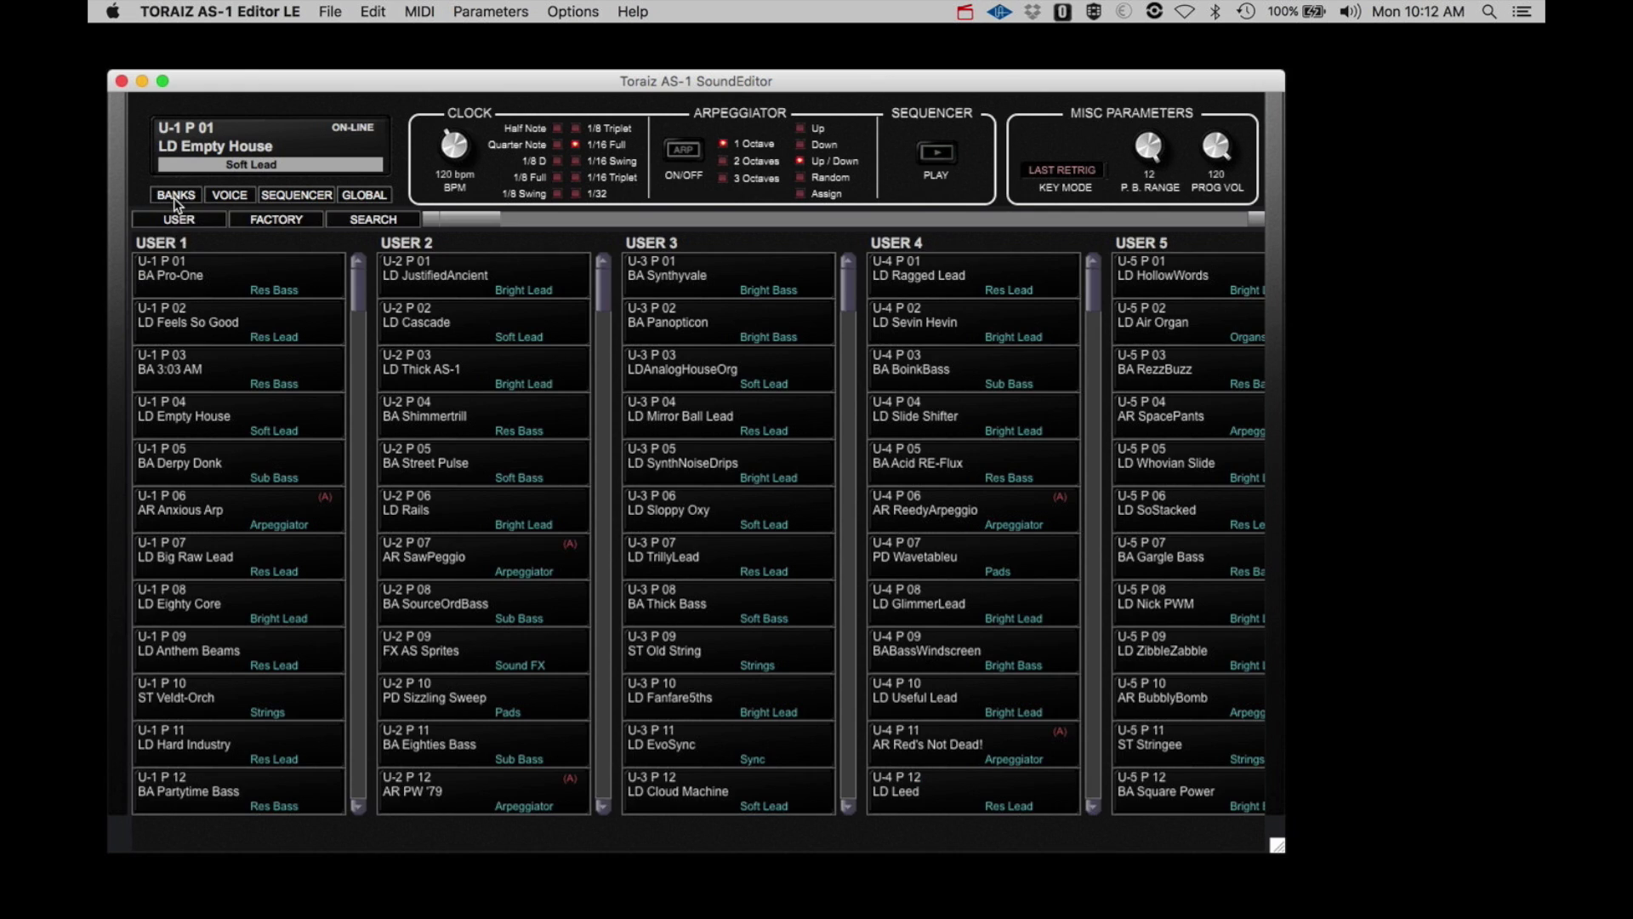
click(197, 396)
click(198, 381)
click(198, 401)
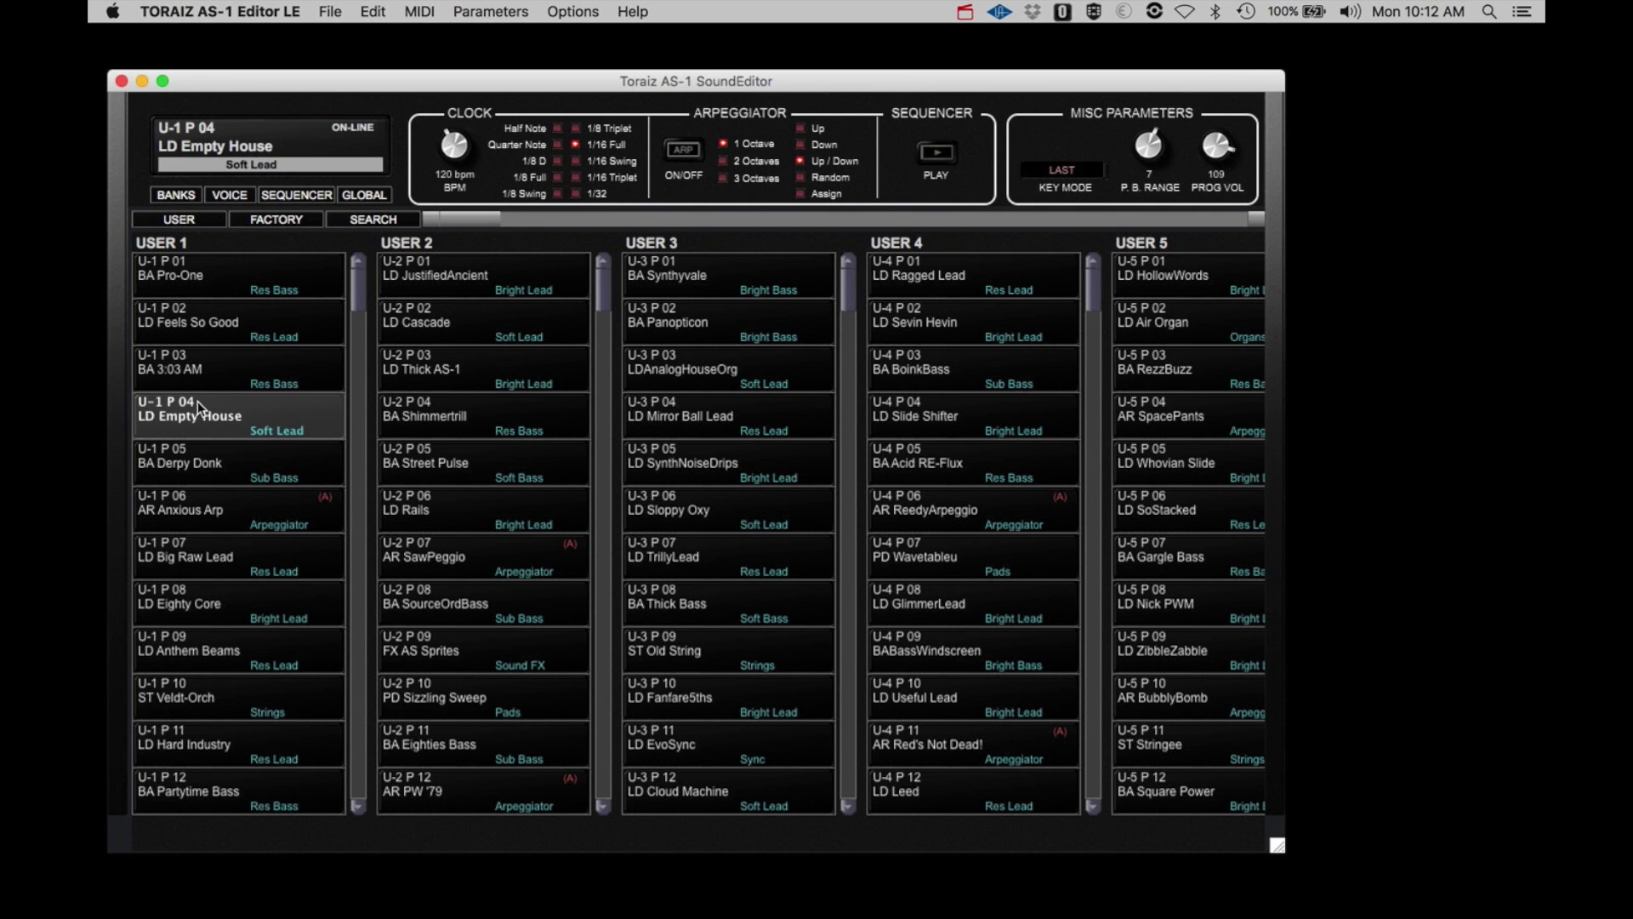
Step: Back on the voice panels, start the sequencer and raise the low-pass cutoff from 48
click(230, 196)
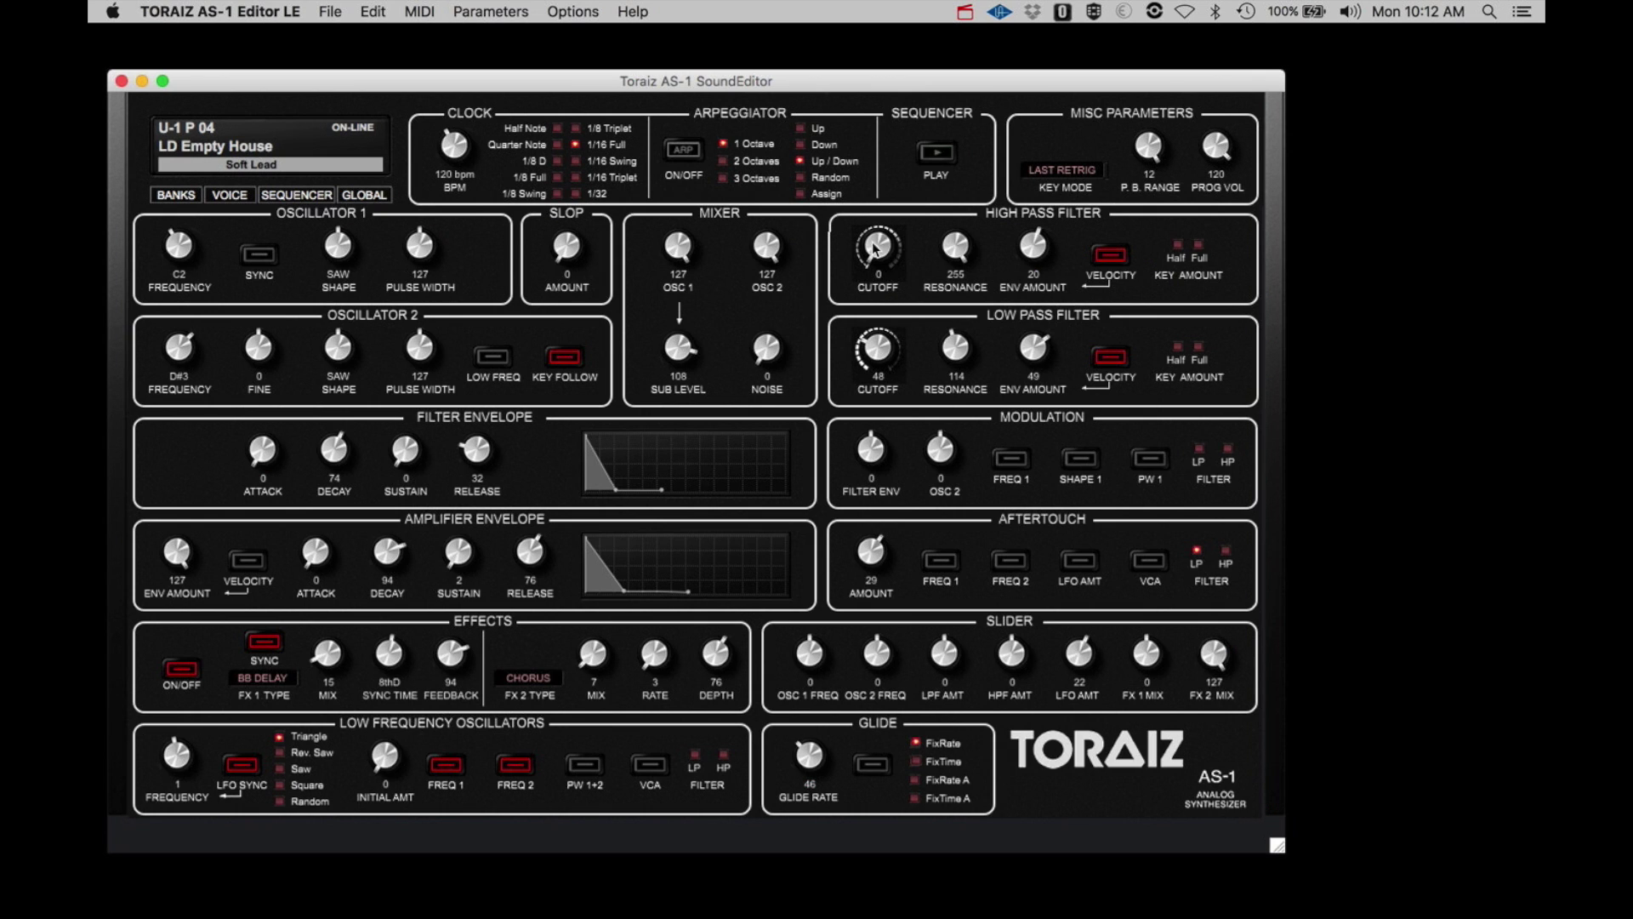
click(935, 153)
mouse_move(868, 362)
mouse_down()
mouse_move(881, 337)
mouse_move(887, 355)
mouse_move(969, 353)
mouse_move(881, 353)
mouse_up()
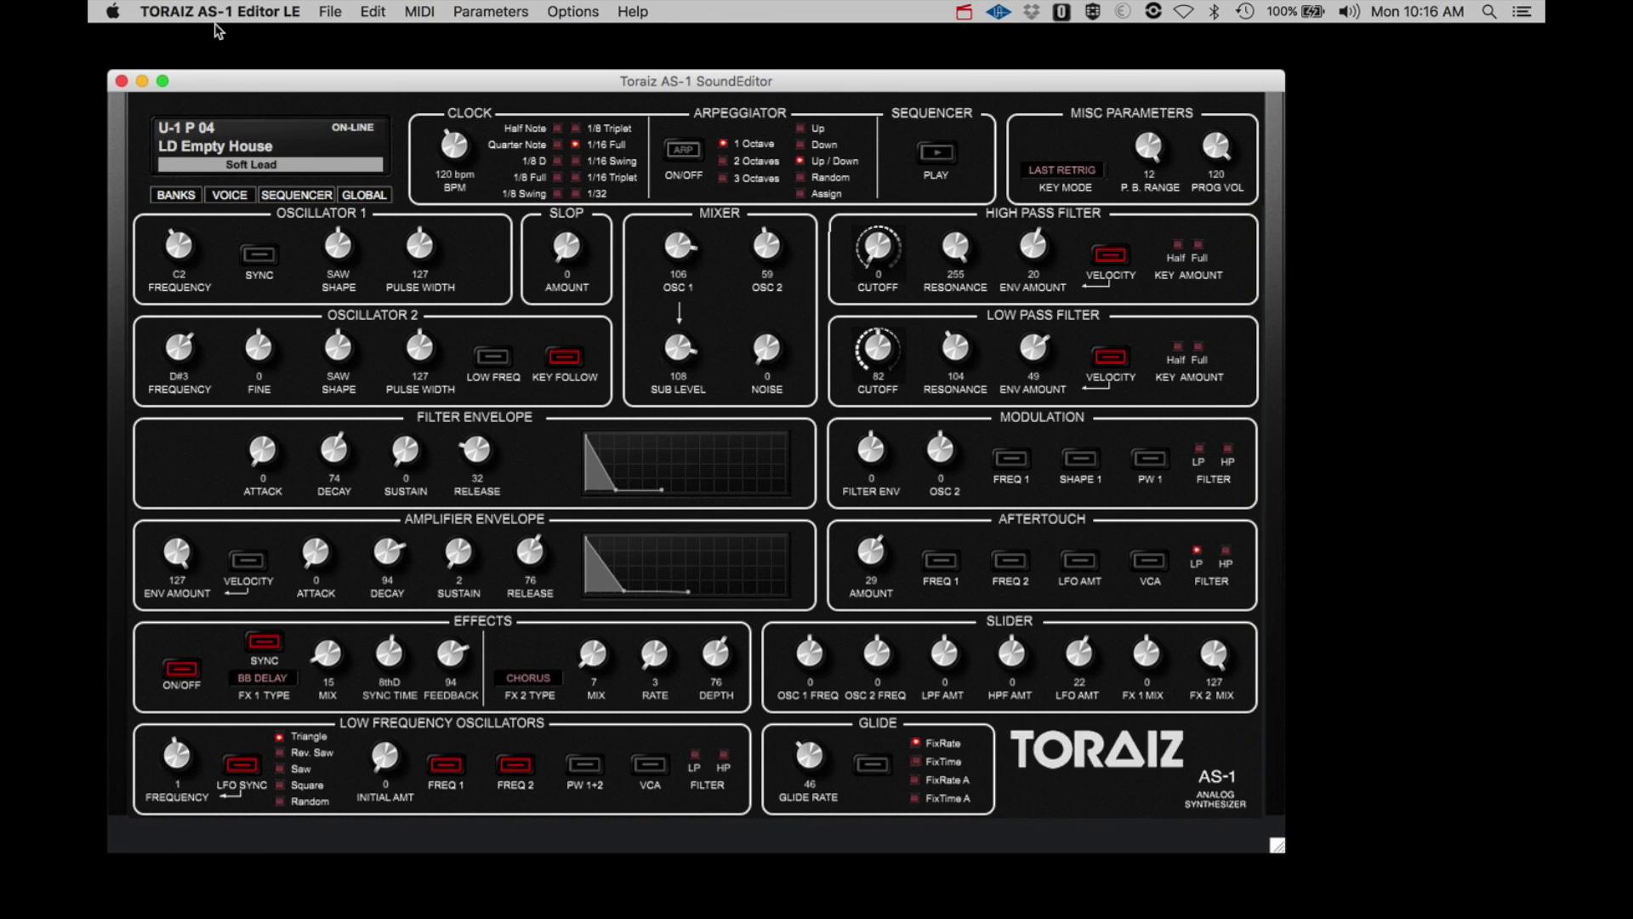
Step: Set knob adjustment to Circular in Preferences and test it on the OSC 1 level
click(218, 12)
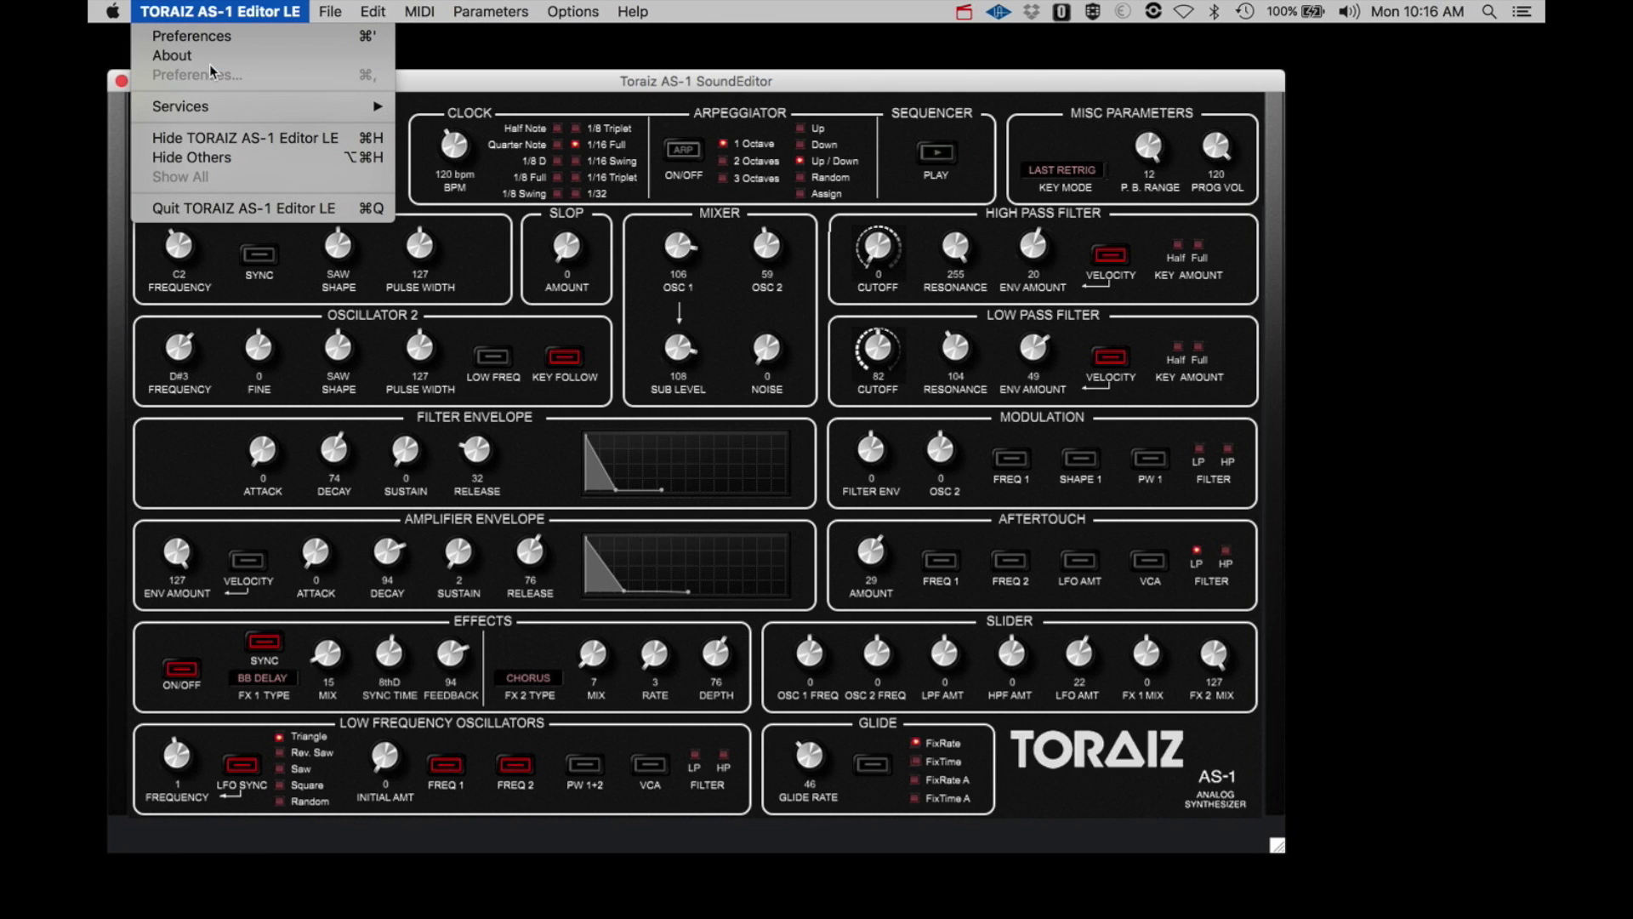
click(210, 37)
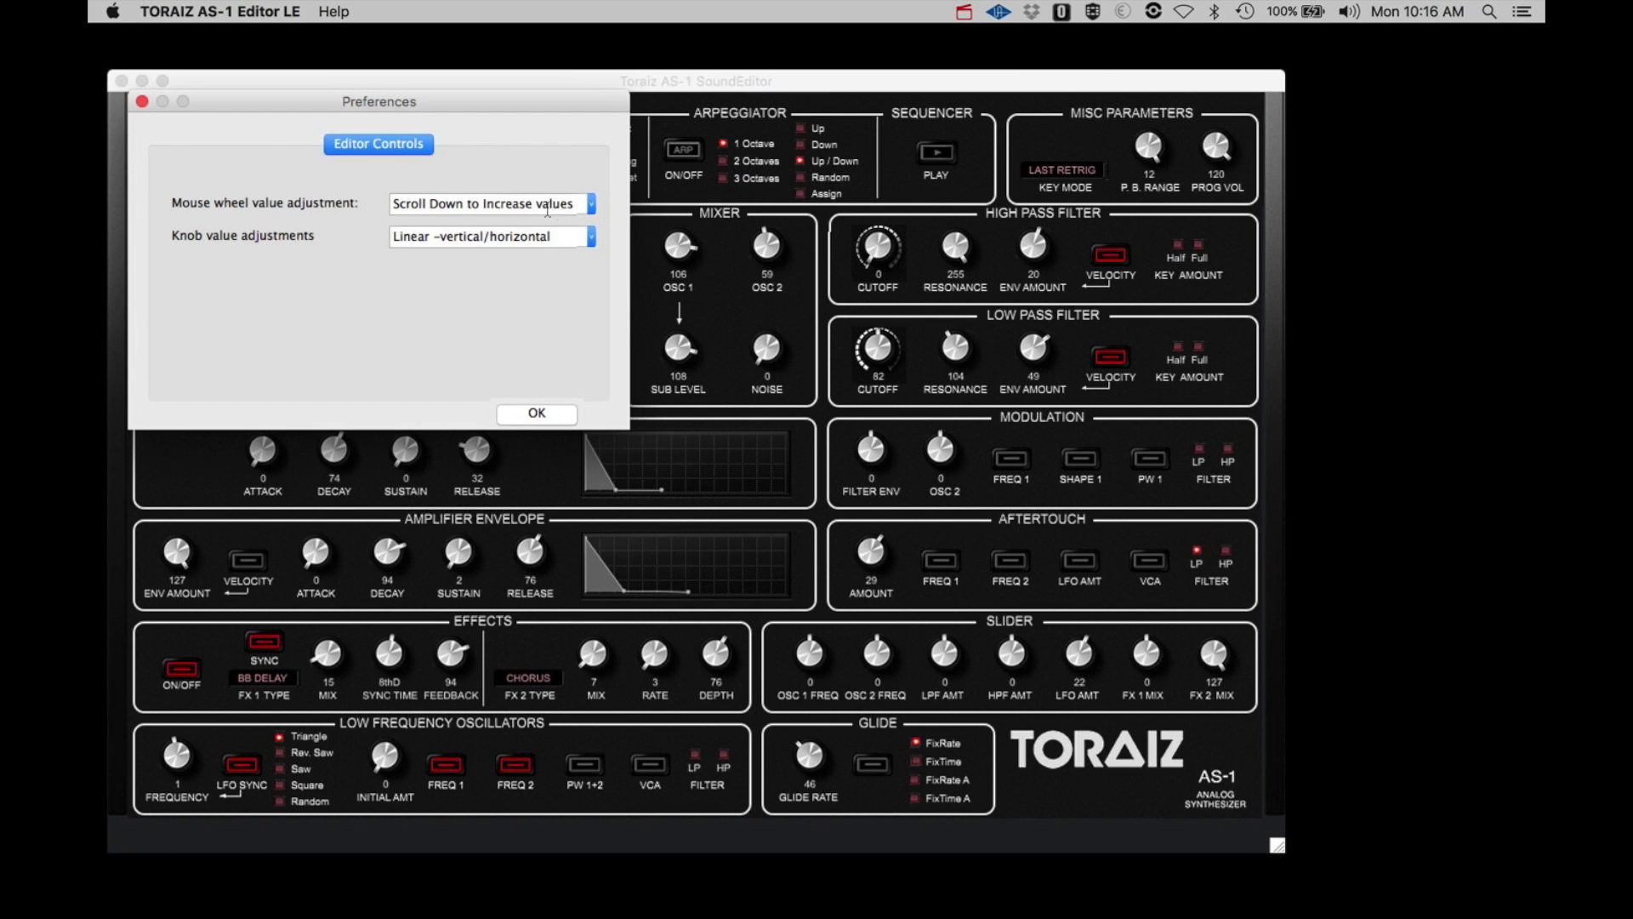
click(591, 204)
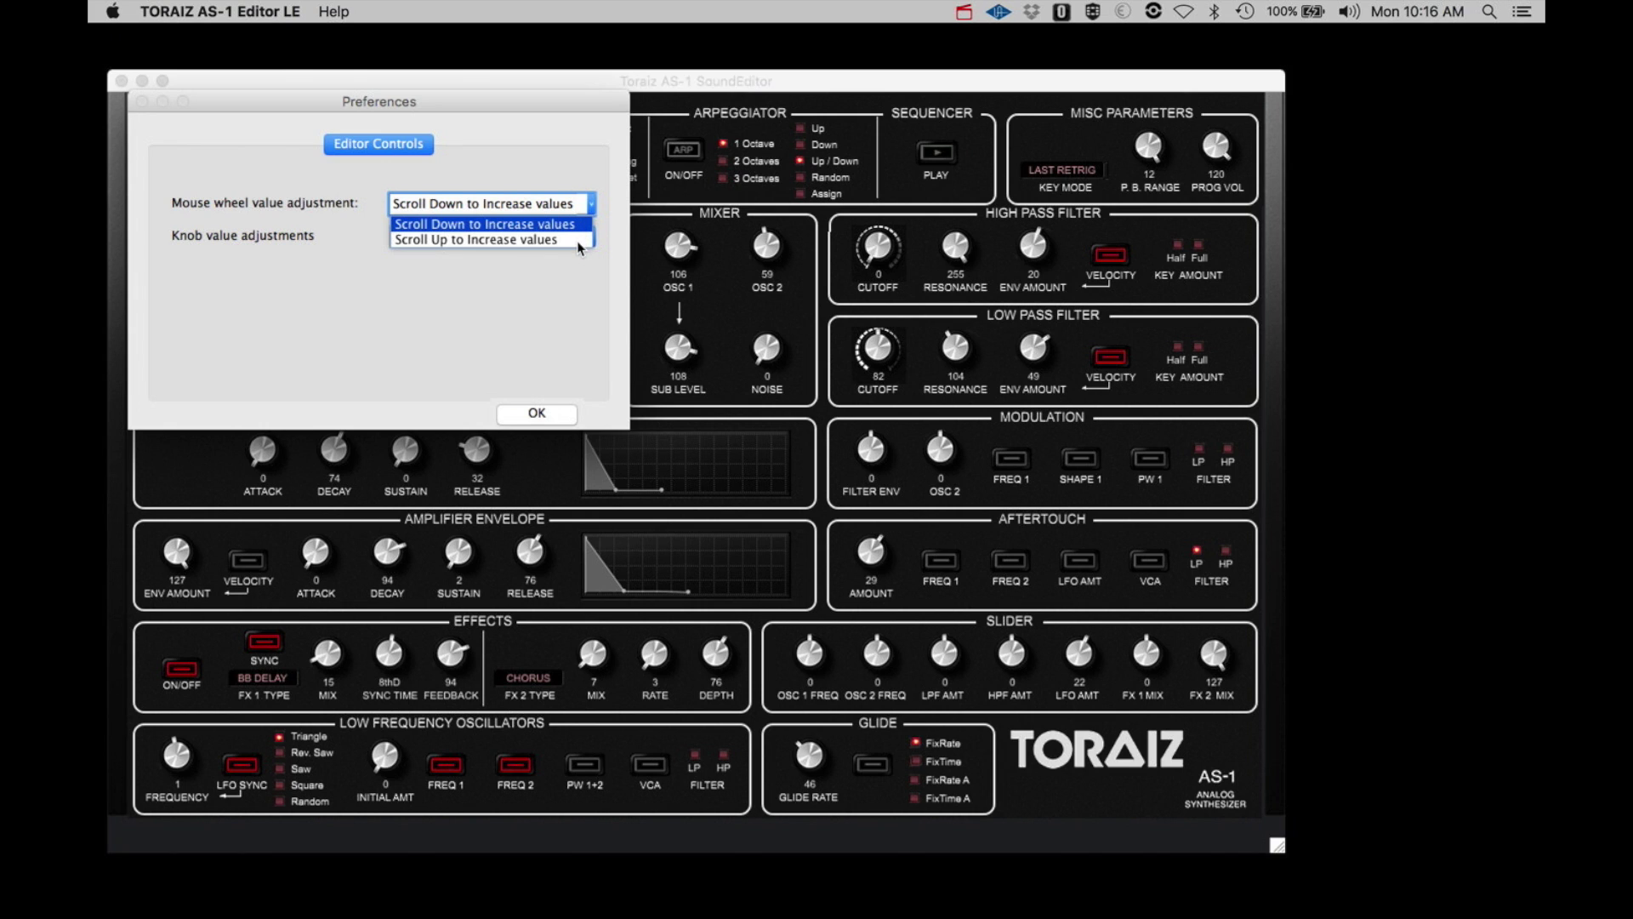
click(600, 180)
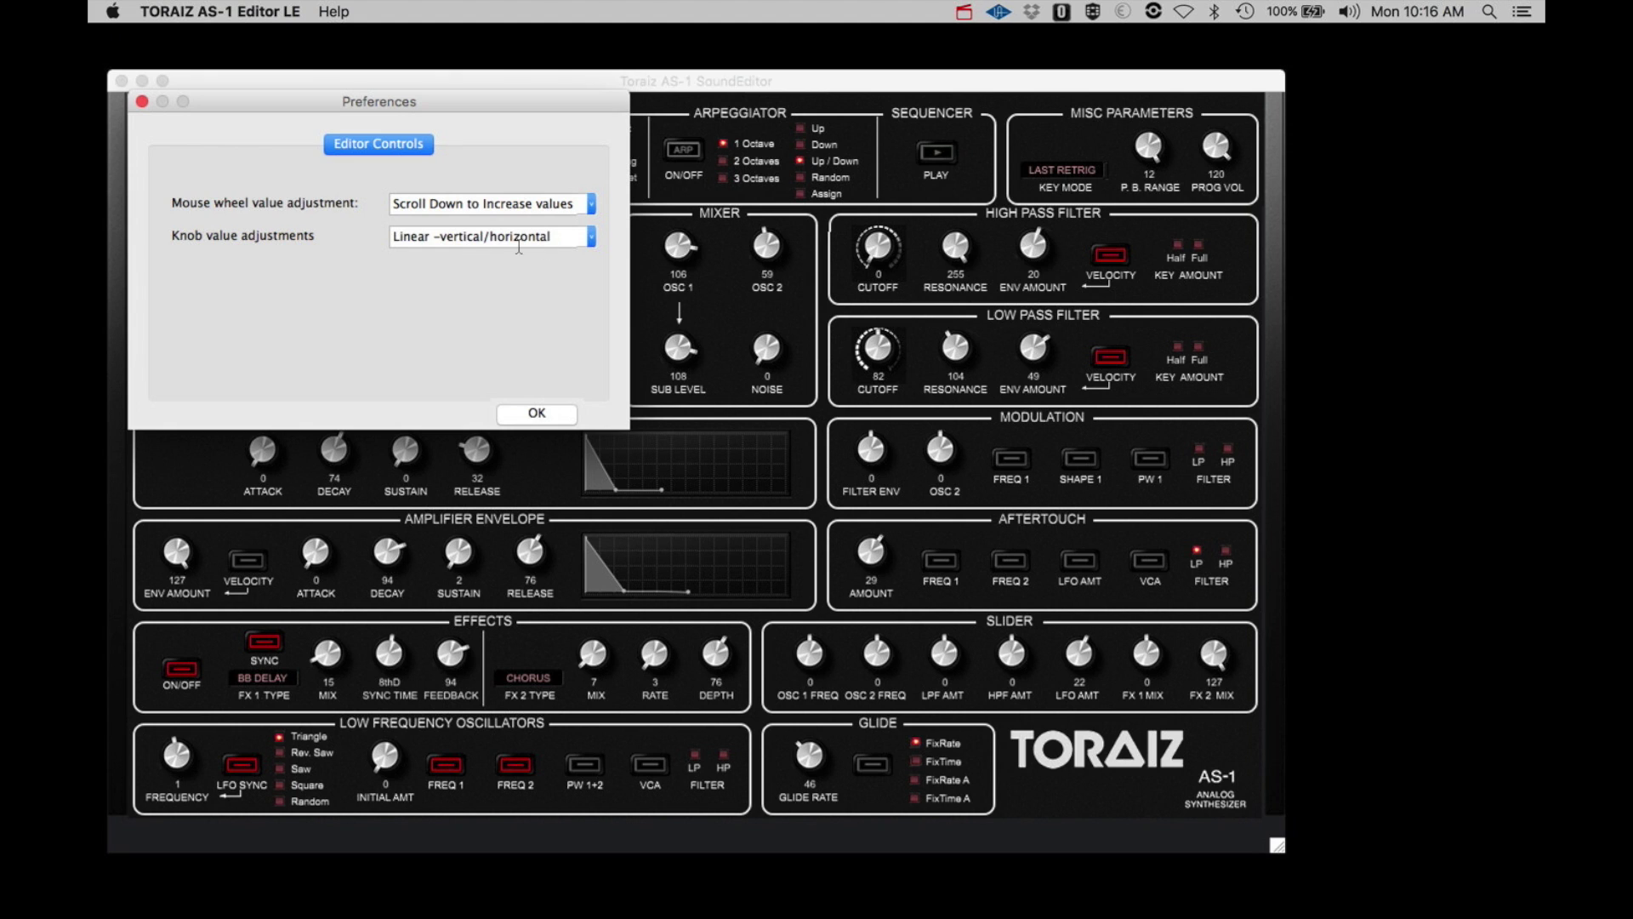
click(593, 243)
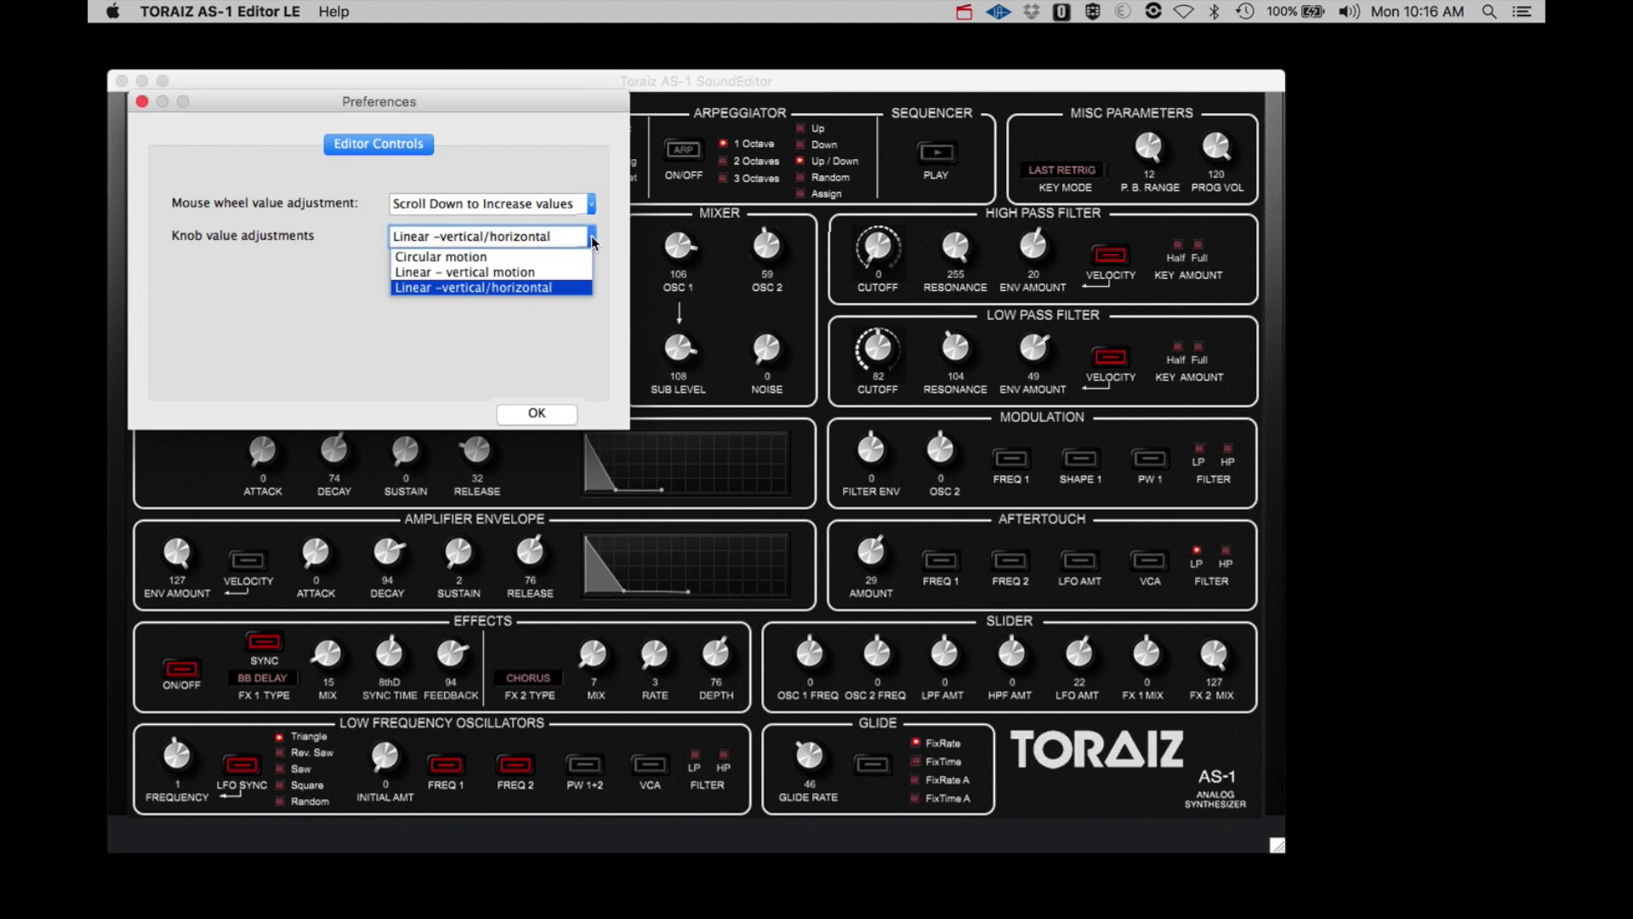
click(451, 259)
click(537, 412)
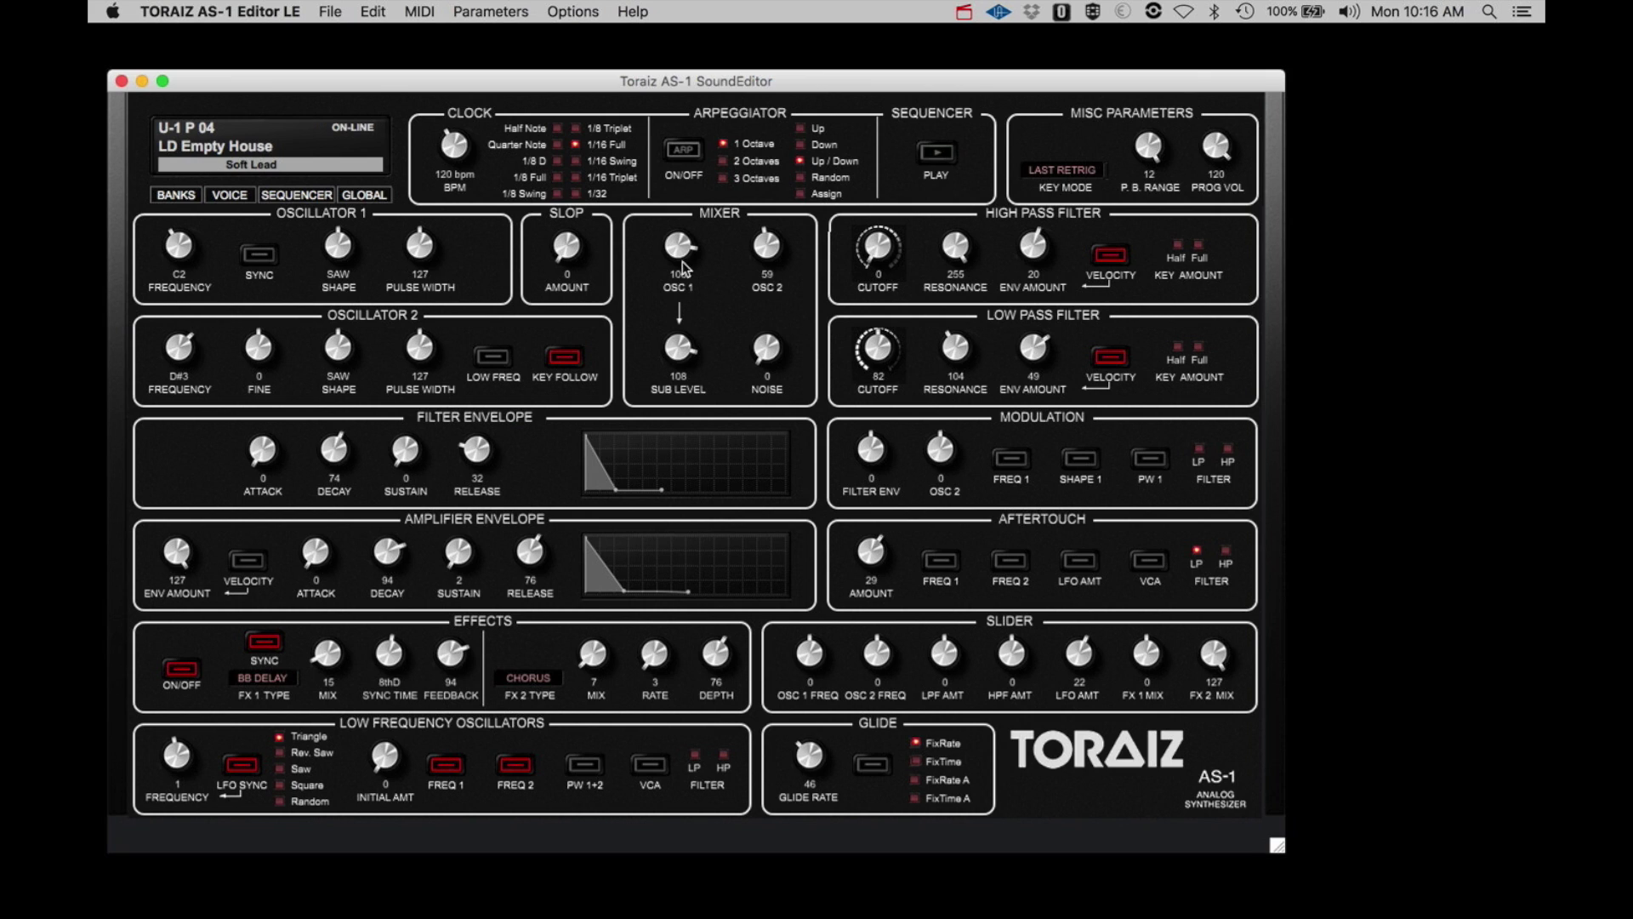
mouse_move(681, 253)
mouse_down()
mouse_move(669, 276)
mouse_move(672, 223)
mouse_move(714, 251)
mouse_move(704, 270)
mouse_move(697, 212)
mouse_move(657, 229)
mouse_move(651, 265)
mouse_move(651, 220)
mouse_move(675, 203)
mouse_move(727, 204)
mouse_move(725, 260)
mouse_move(688, 240)
mouse_move(711, 246)
mouse_up()
drag(857, 213, 434, 168)
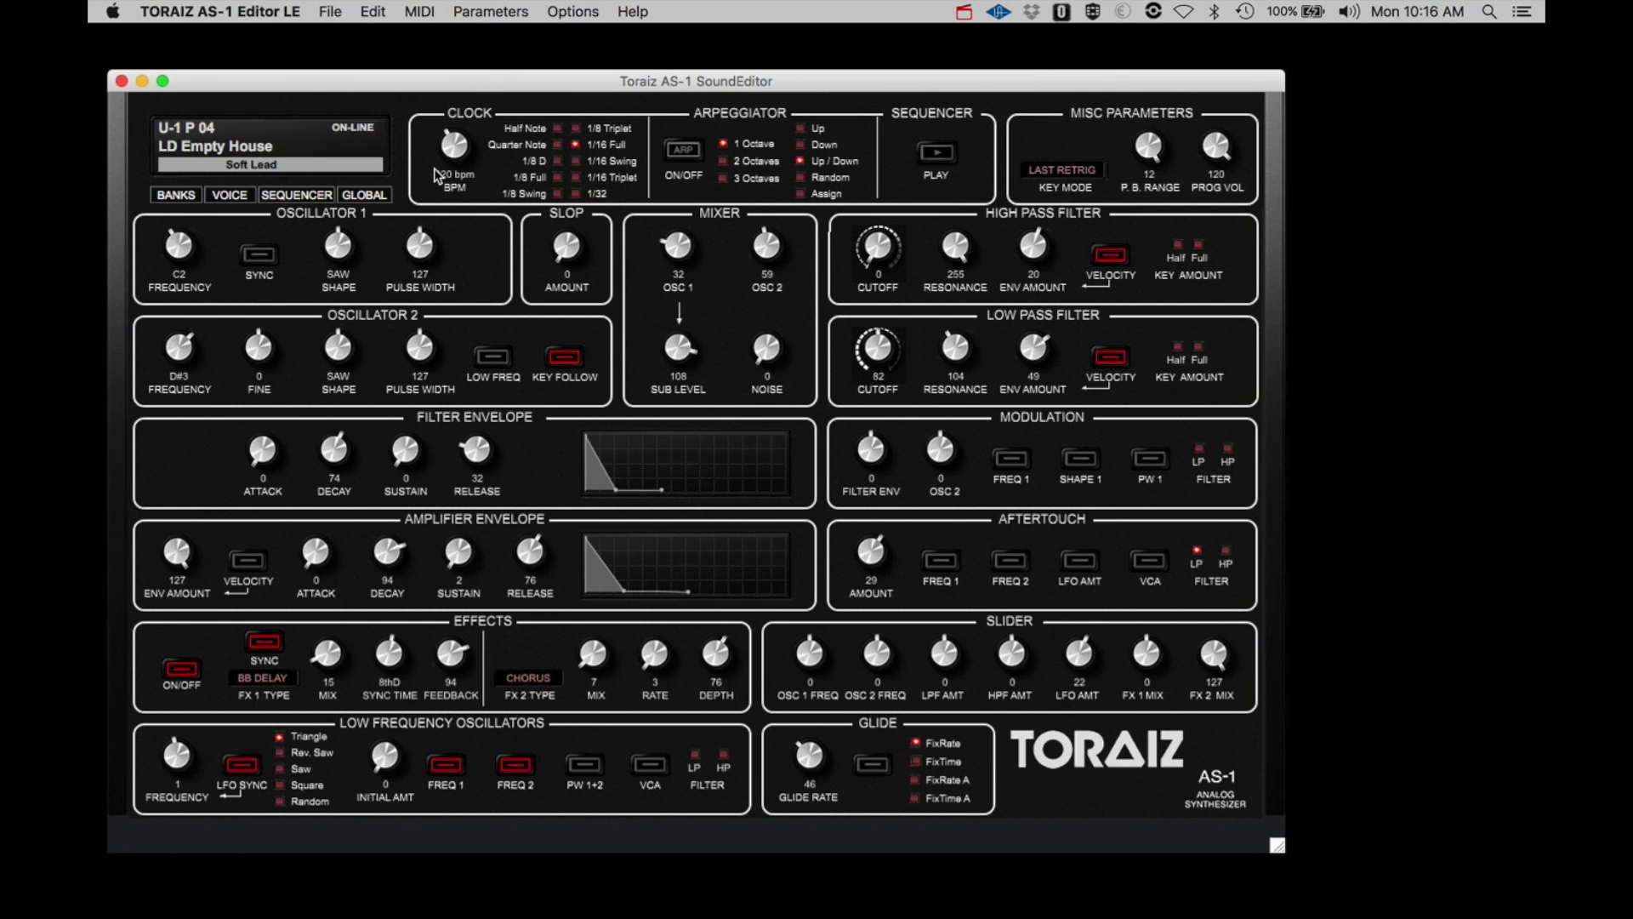
Step: Switch knob adjustment to Linear - vertical and raise OSC 1 level from 32 to 67
click(222, 11)
click(222, 38)
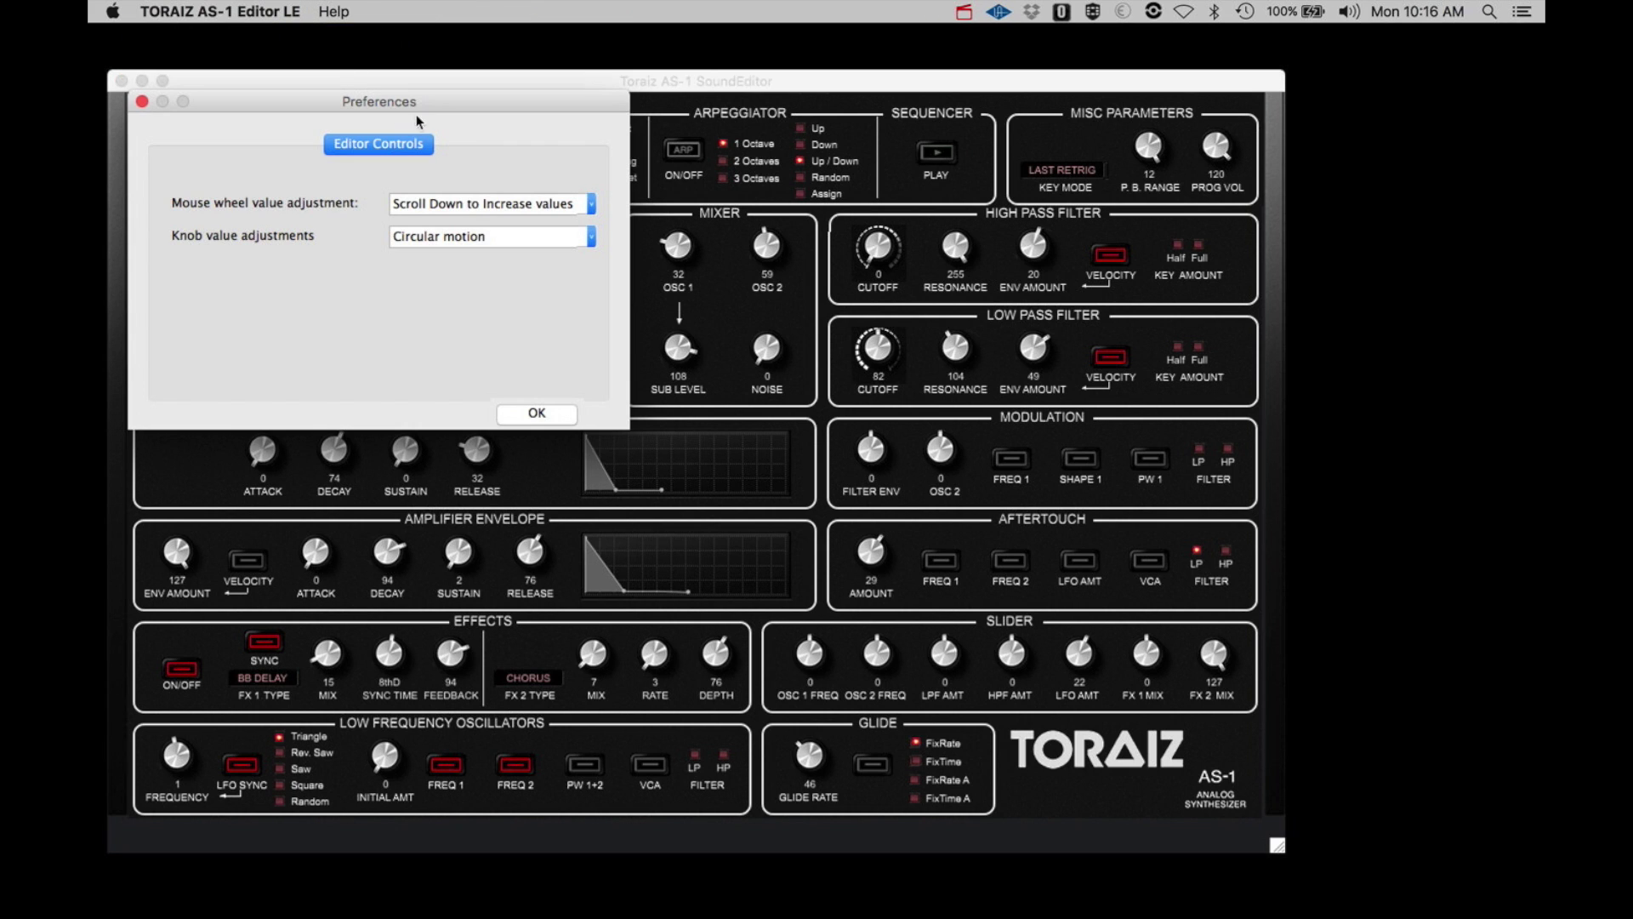
click(586, 238)
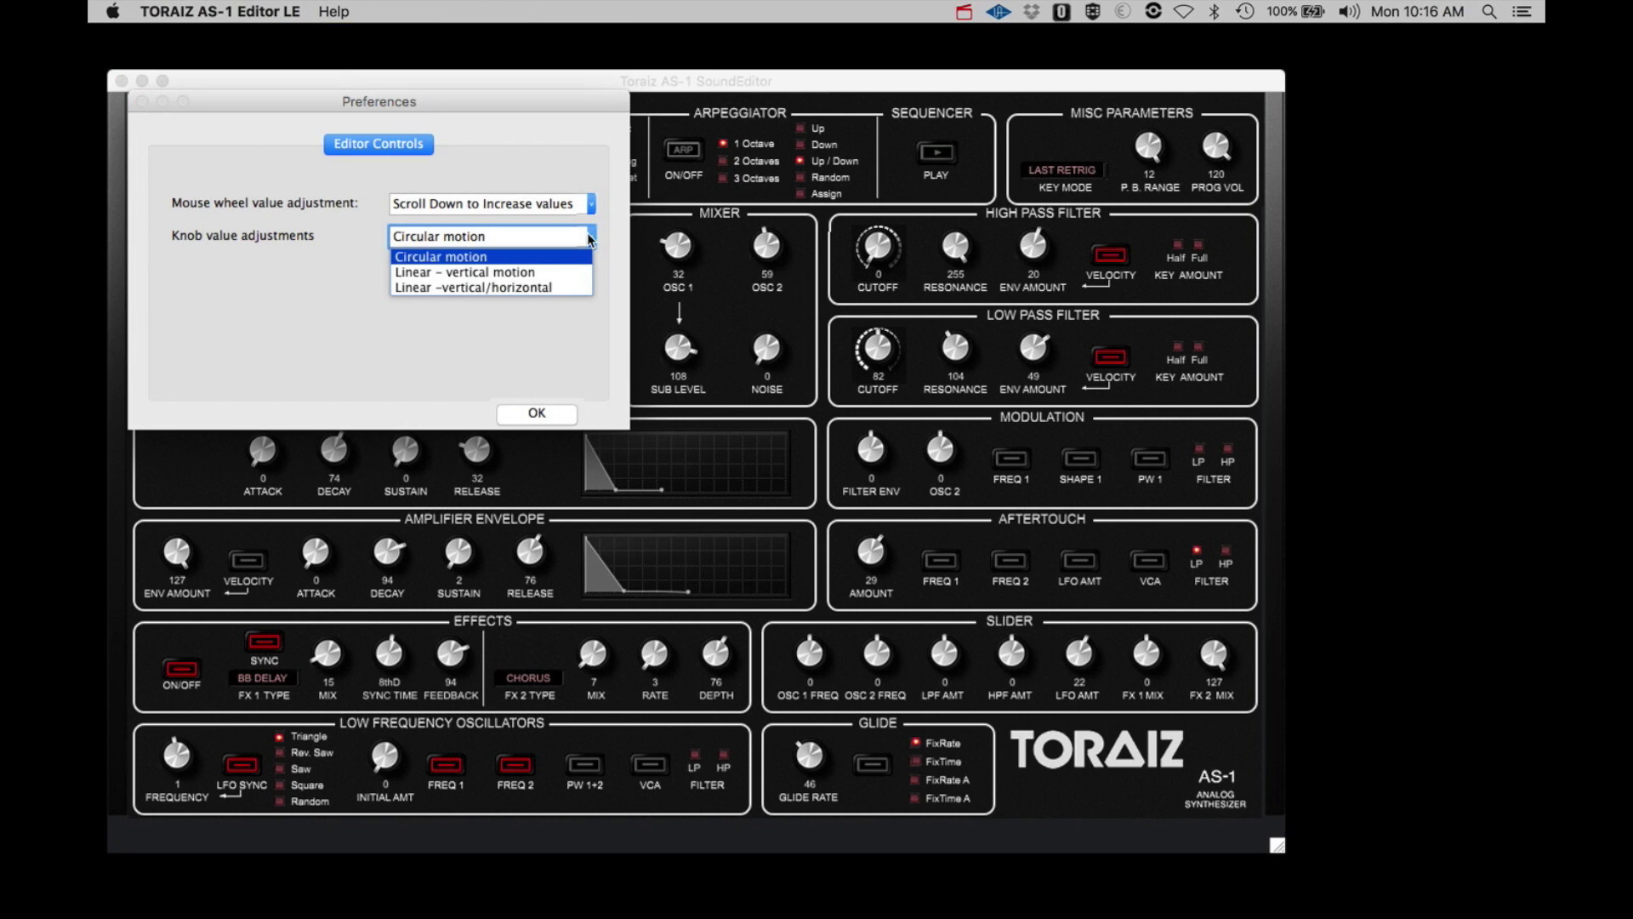
click(523, 265)
click(537, 414)
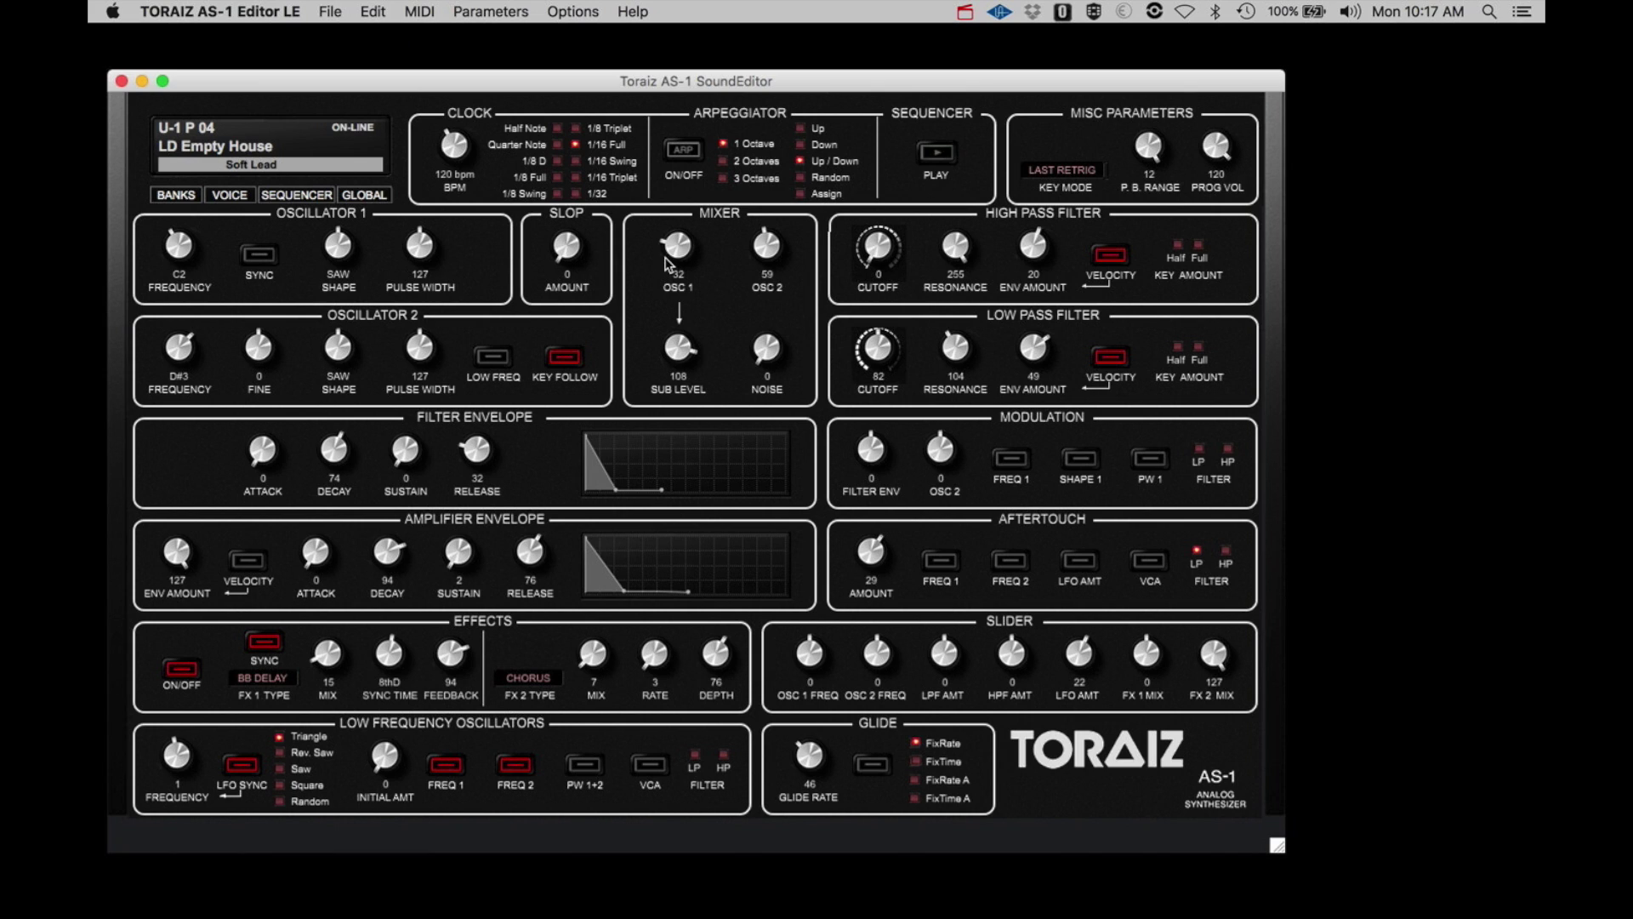
drag(674, 254, 678, 193)
Step: Restore Linear - vertical/horizontal knob mode and lower the sub level from 108 to 17
click(274, 7)
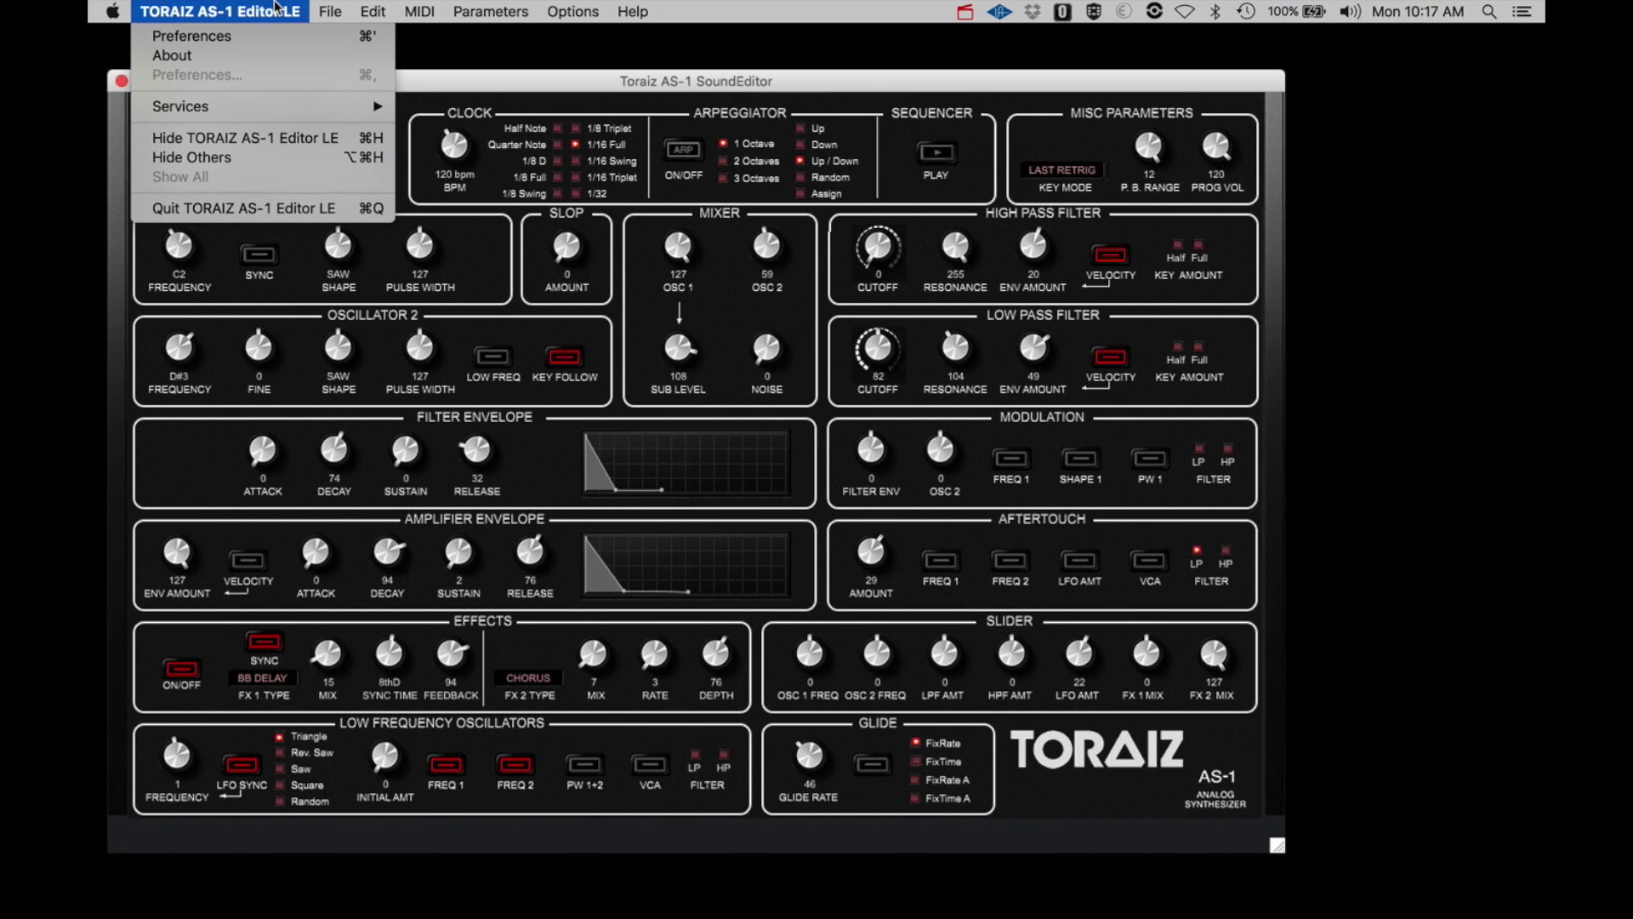
click(290, 38)
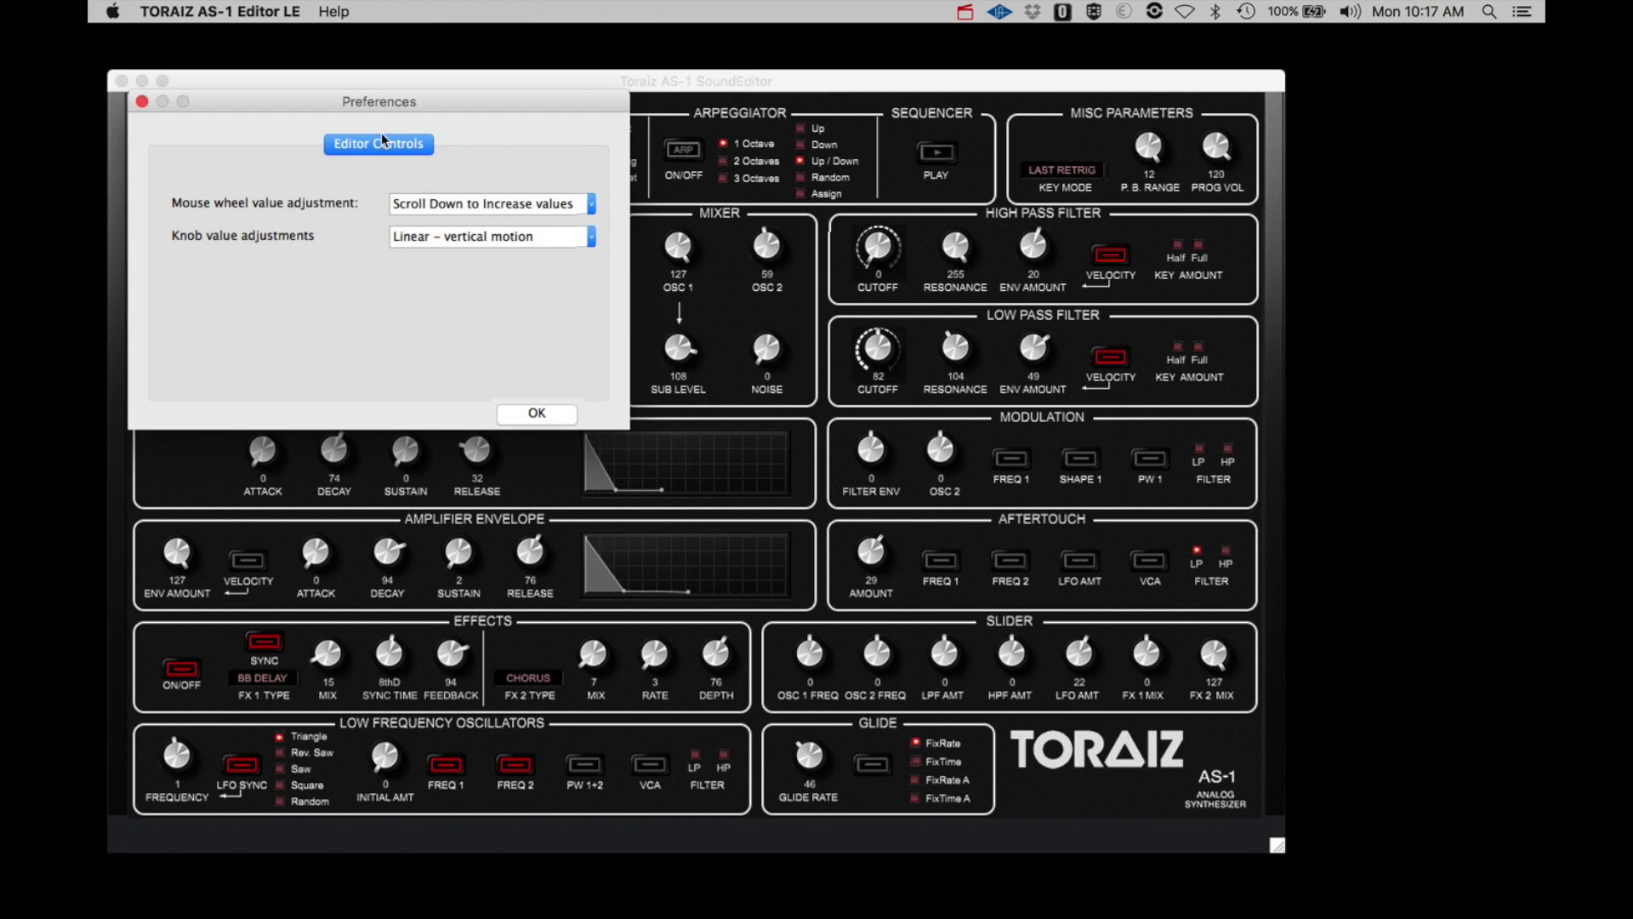
click(592, 243)
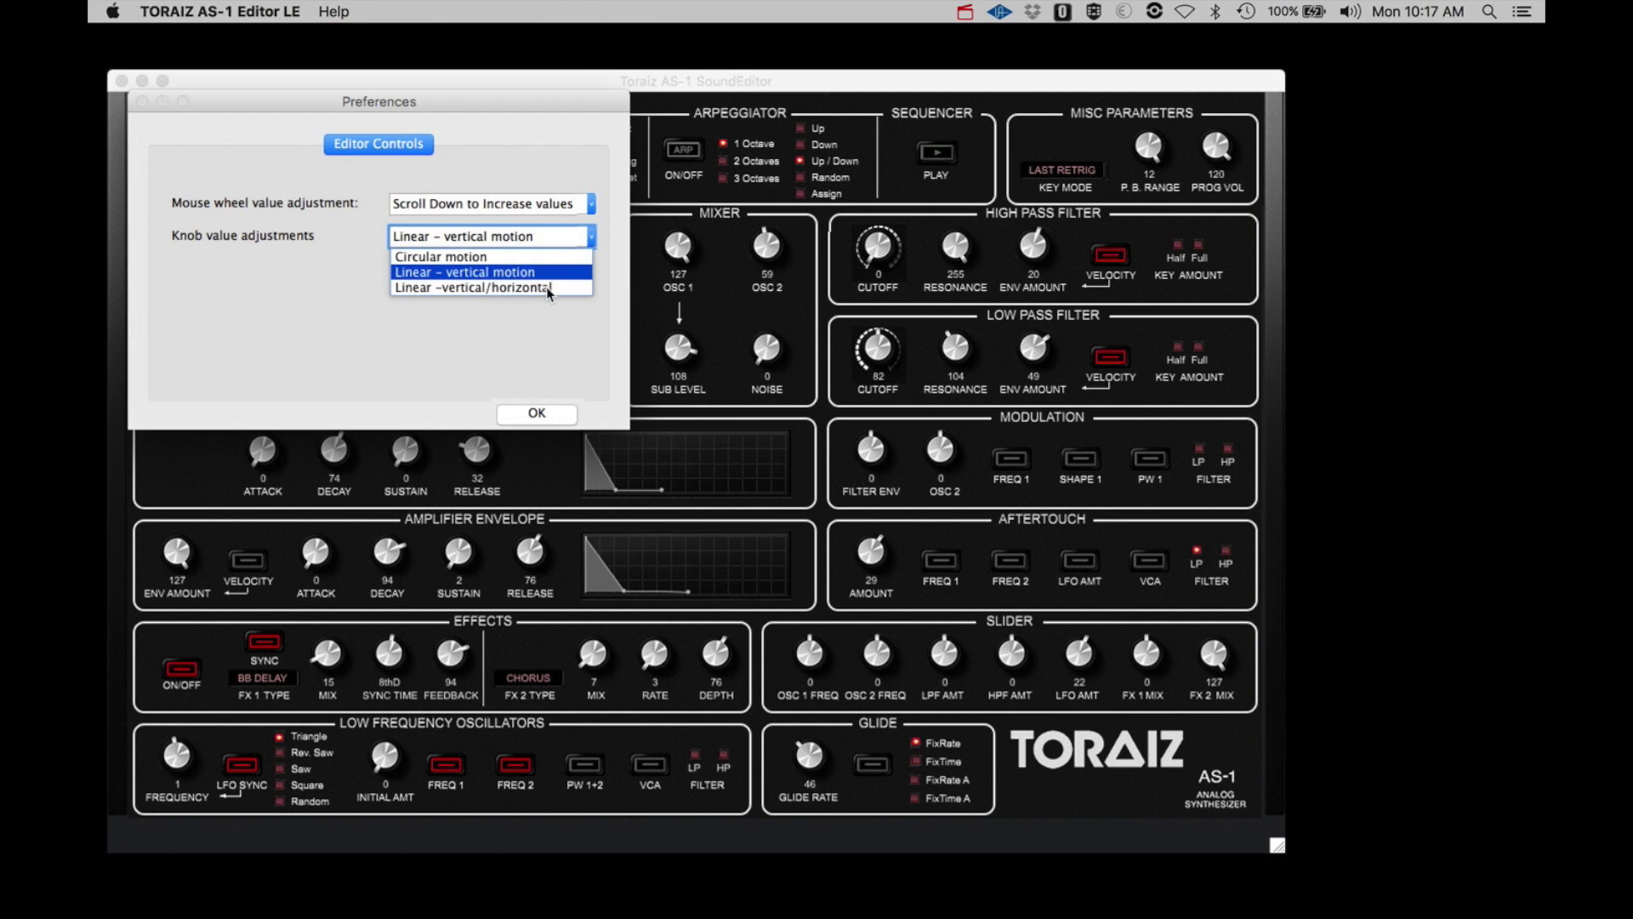
click(549, 289)
click(537, 414)
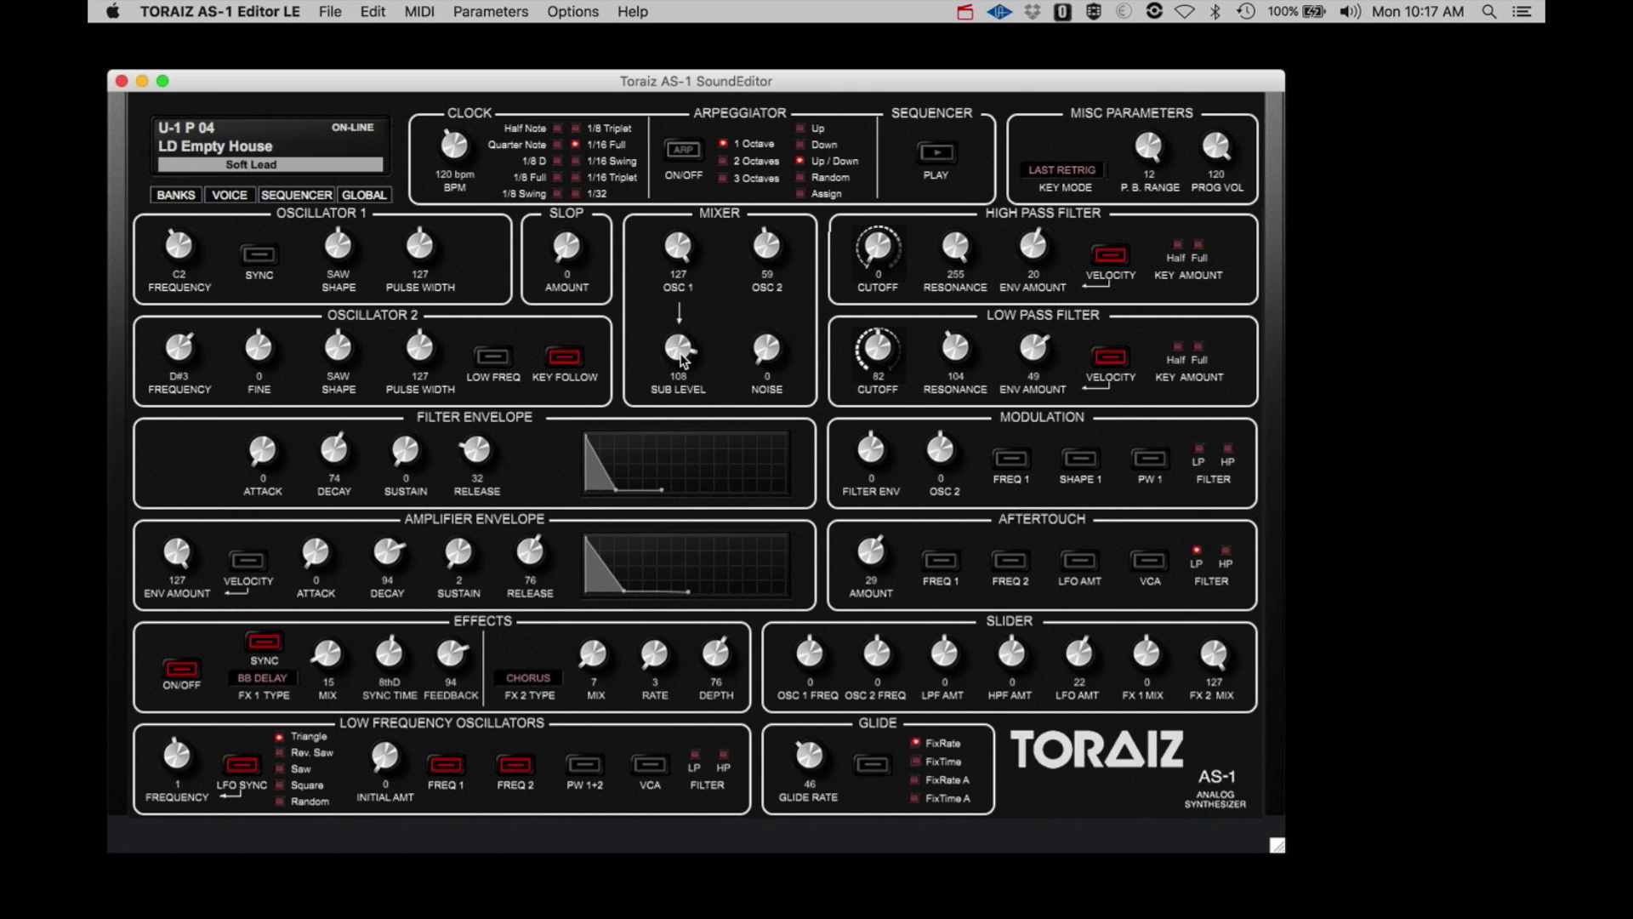
drag(683, 351, 683, 459)
Step: View the editor's About information and close it
click(243, 12)
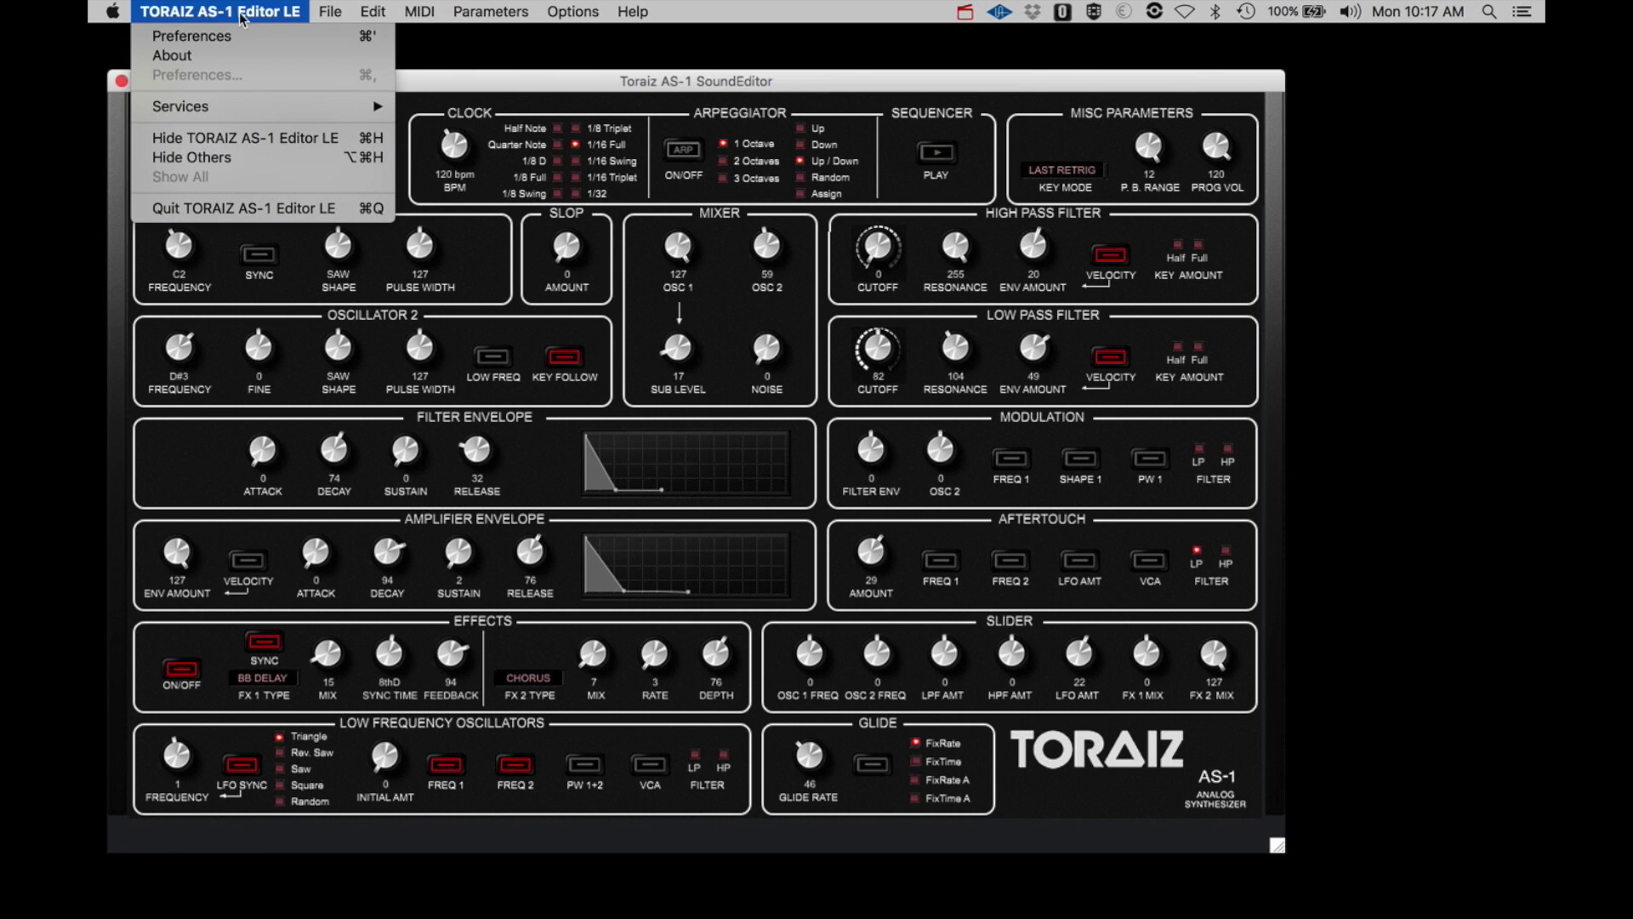
click(234, 65)
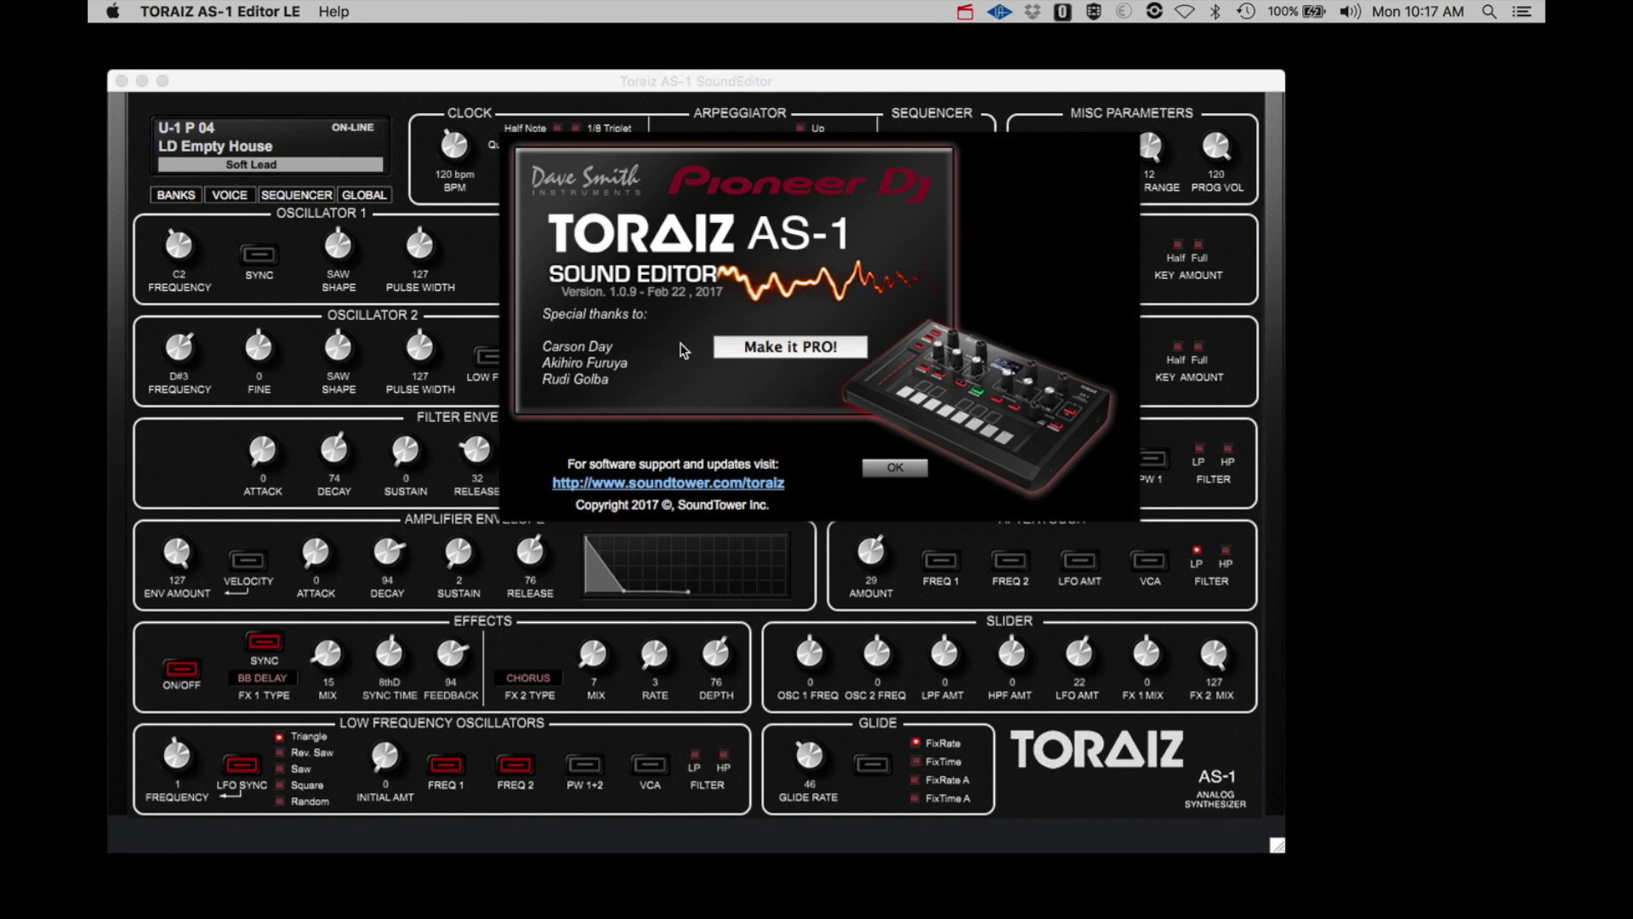
click(897, 467)
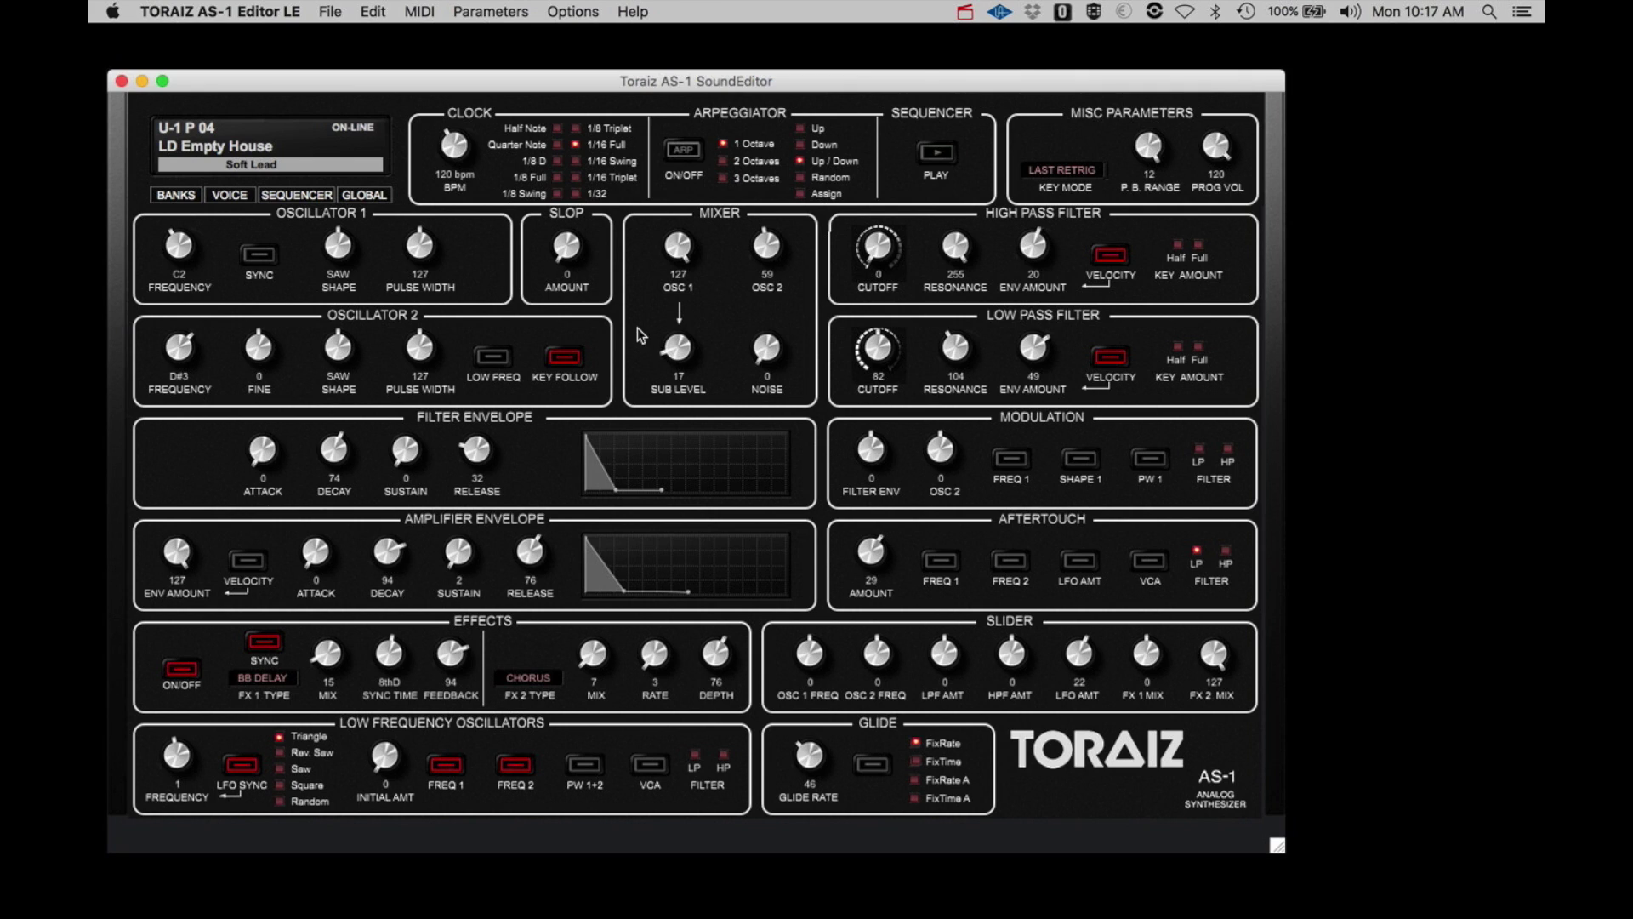
Step: Receive All User Banks from the AS-1 via MIDI > Receive Bank and start the transfer
click(421, 12)
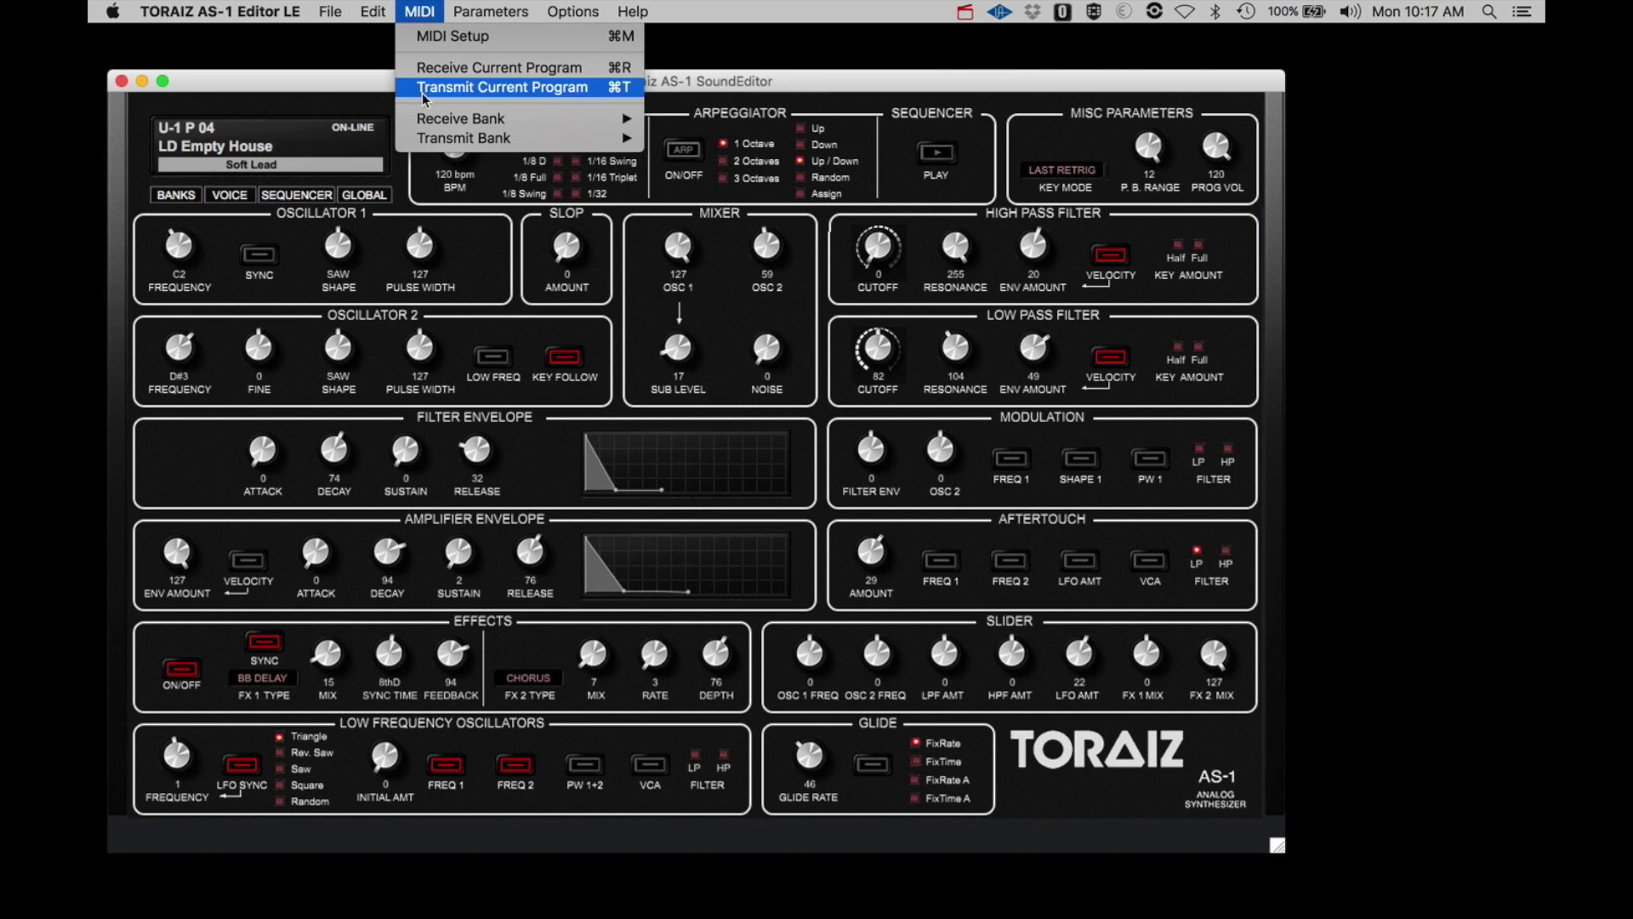
mouse_move(425, 119)
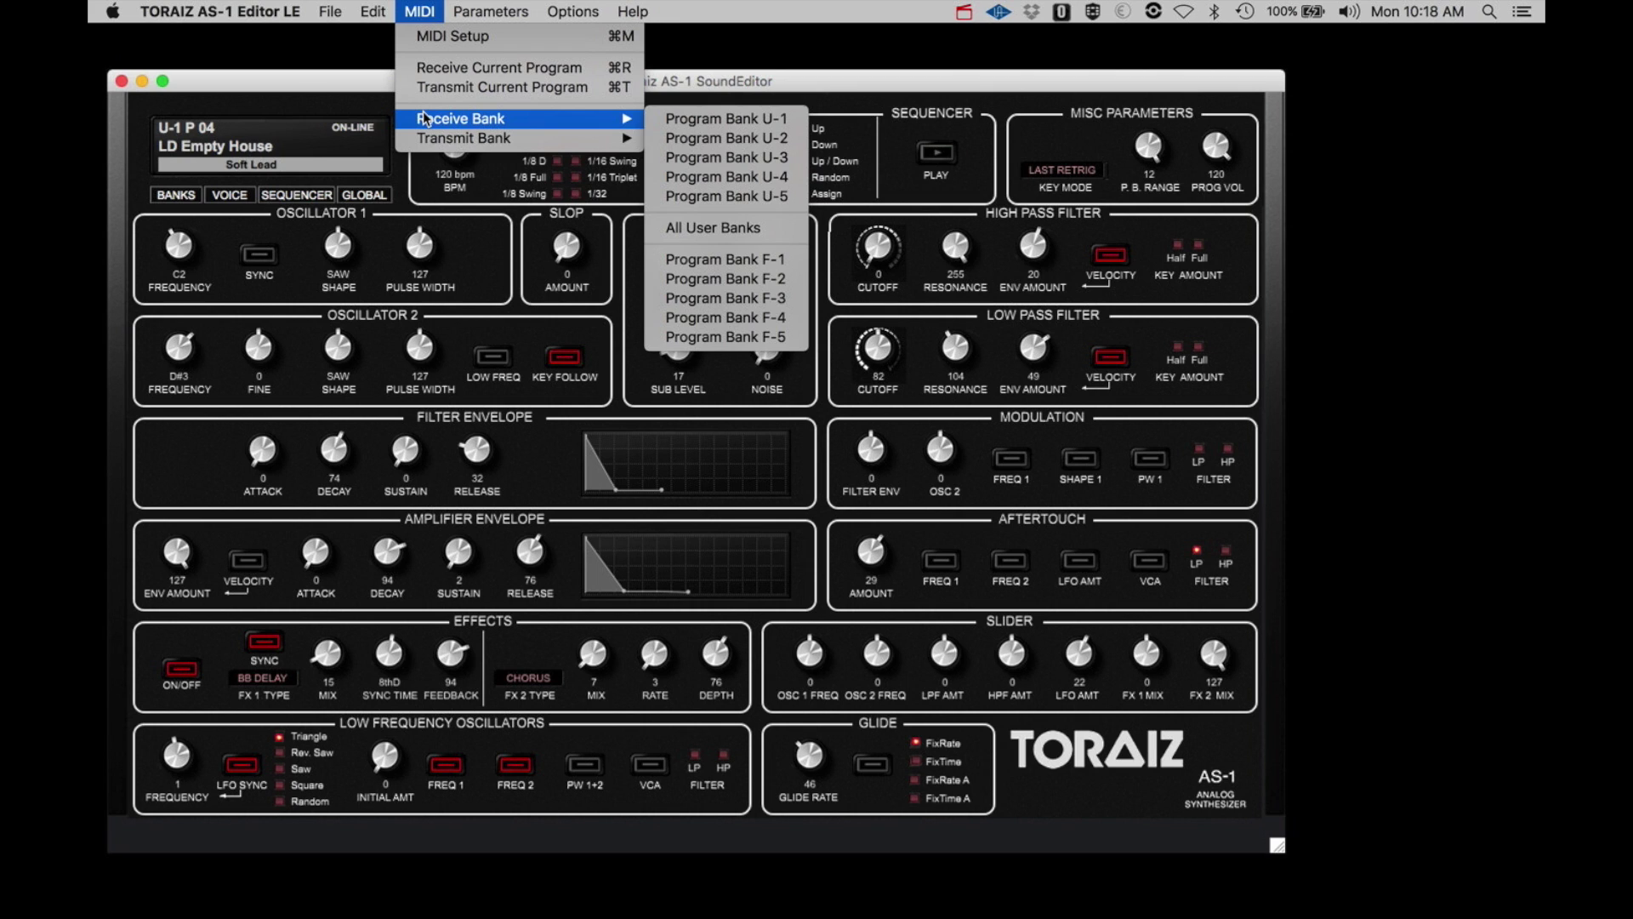
click(712, 230)
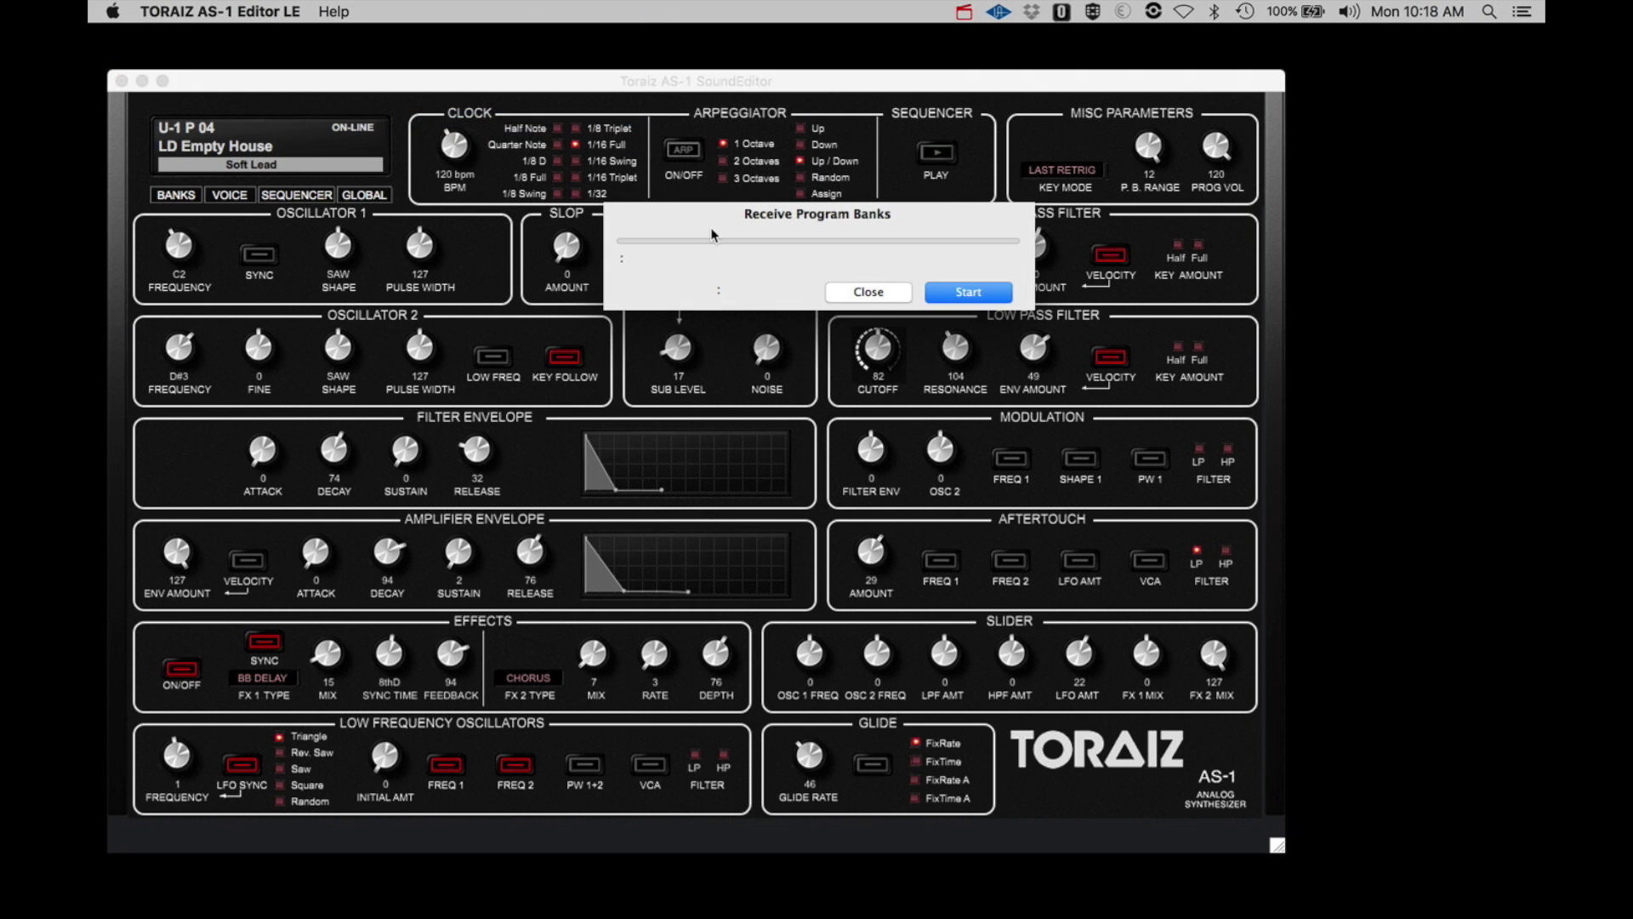
click(961, 294)
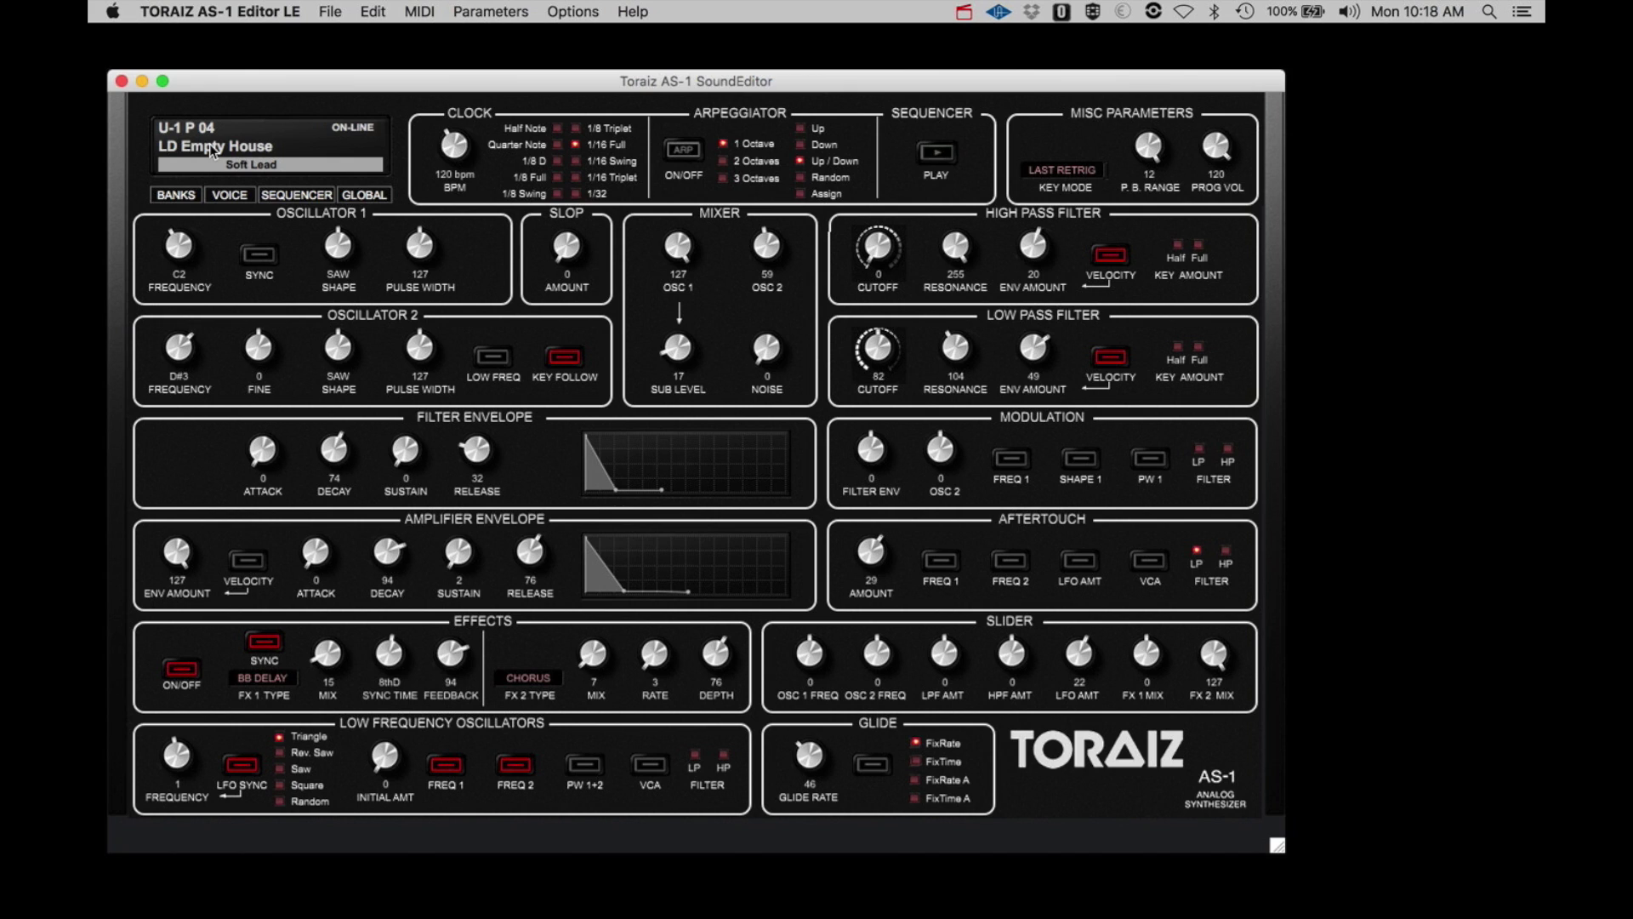
double_click(212, 151)
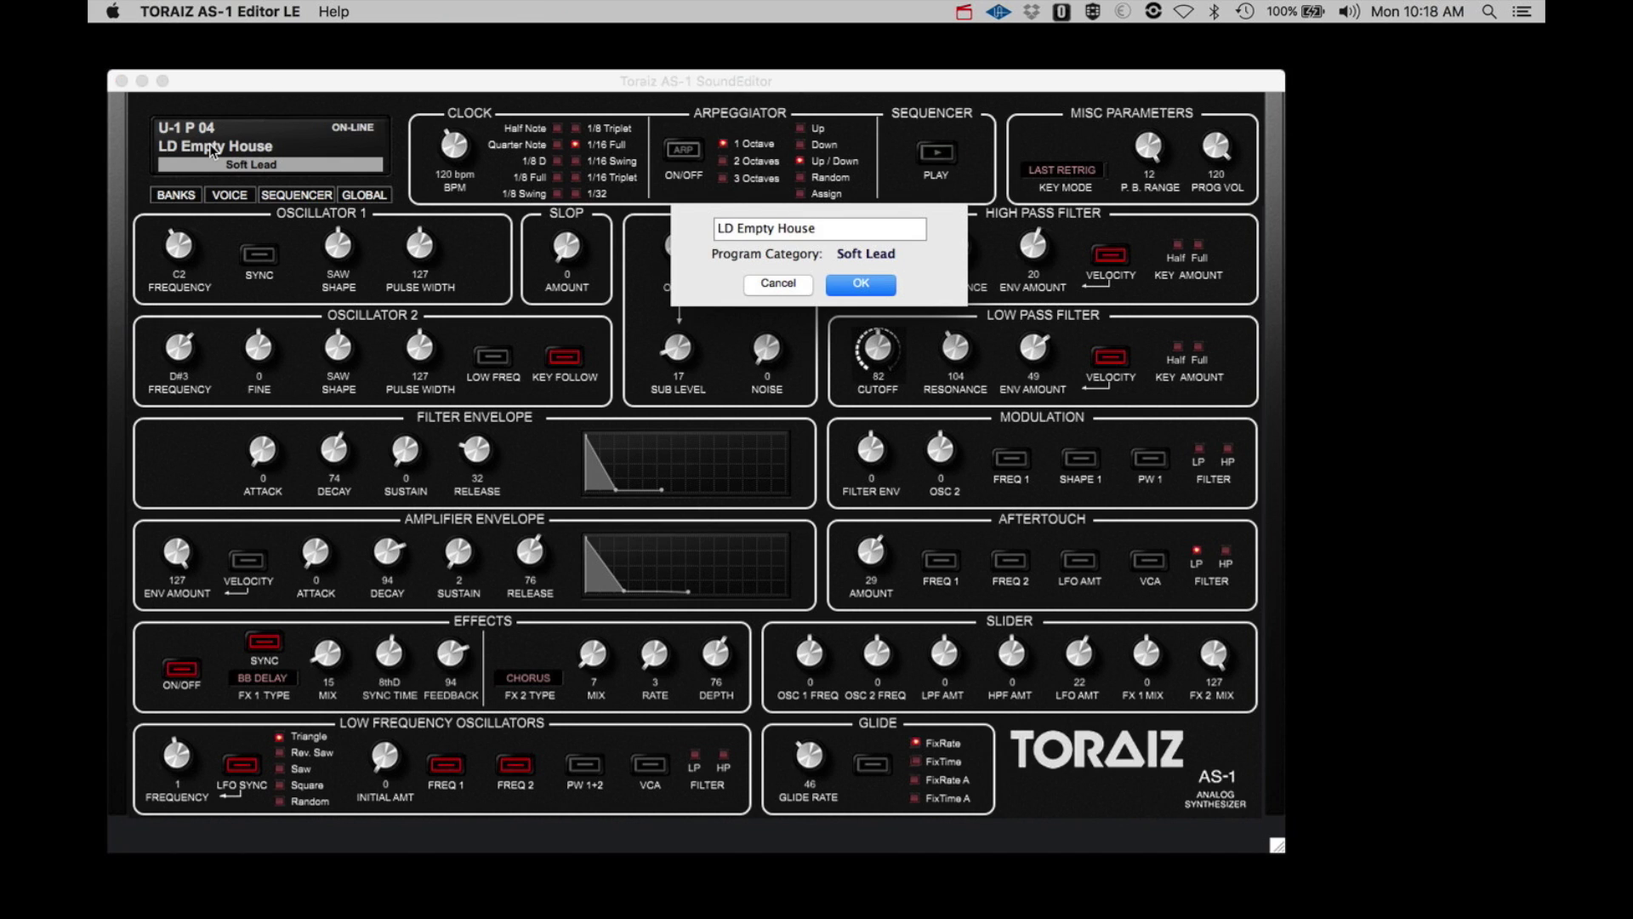
click(819, 229)
text(2)
click(856, 252)
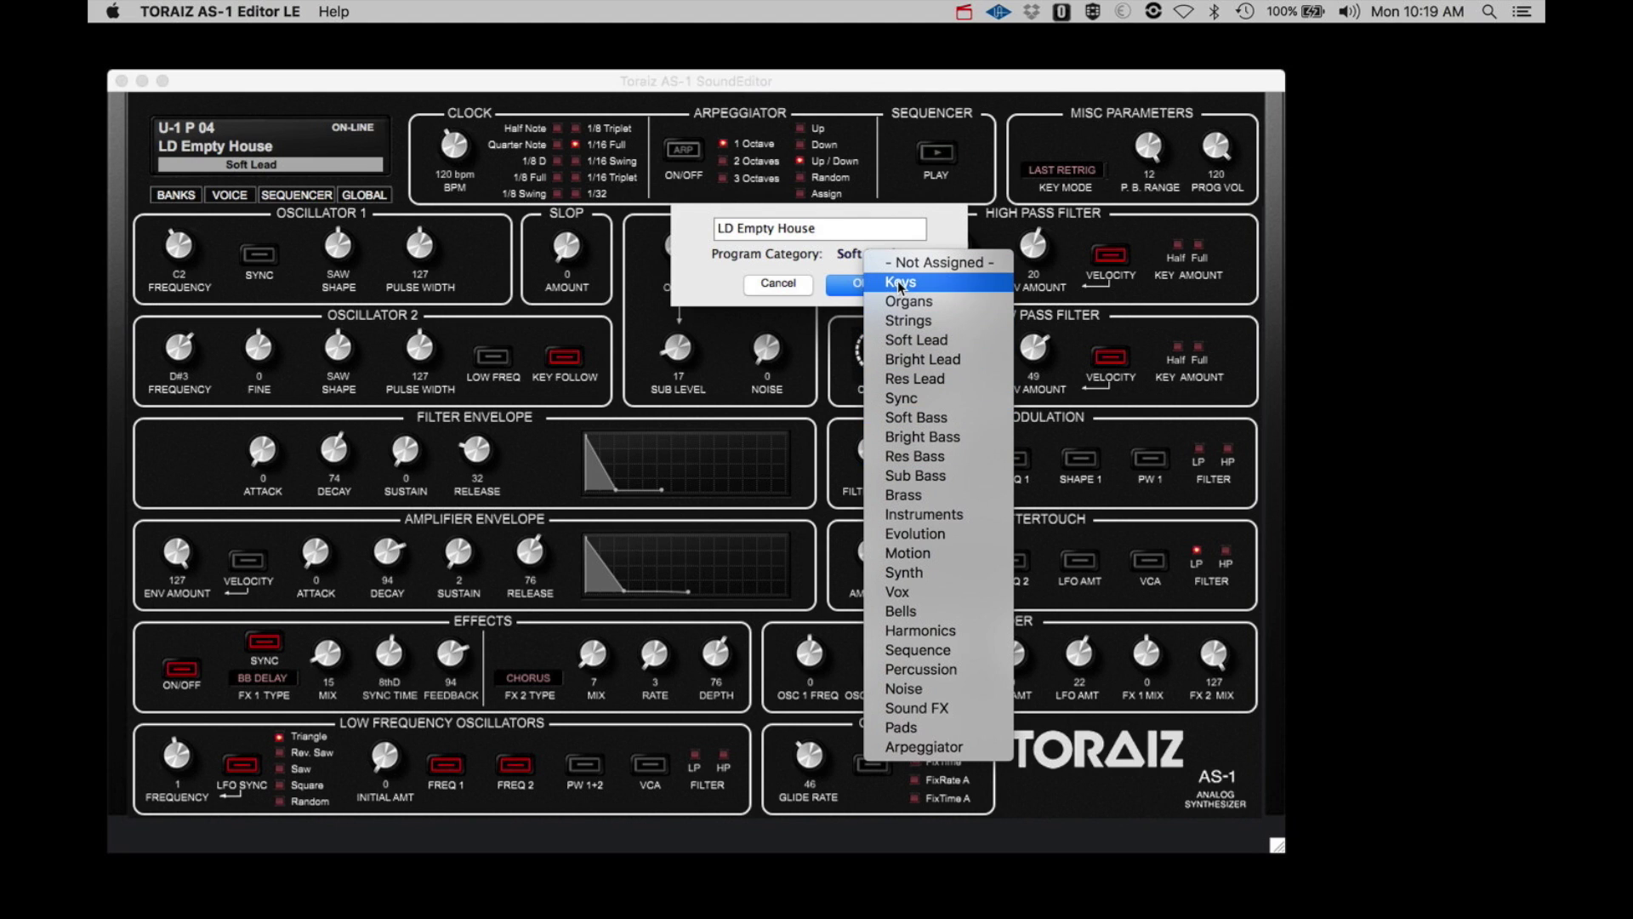
click(737, 283)
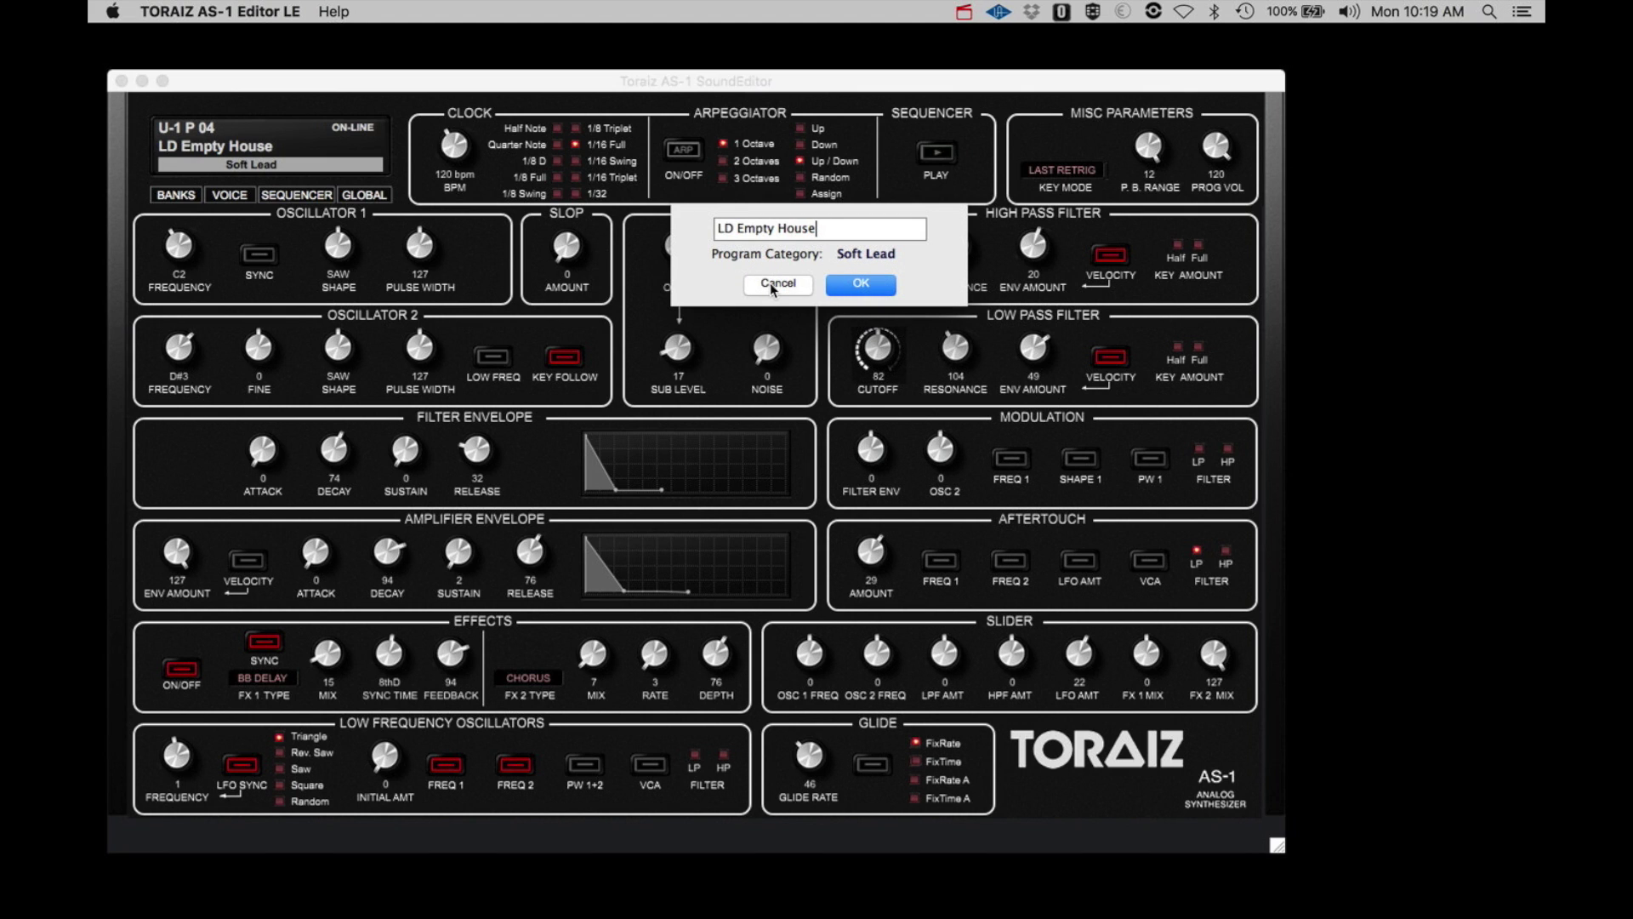
click(772, 288)
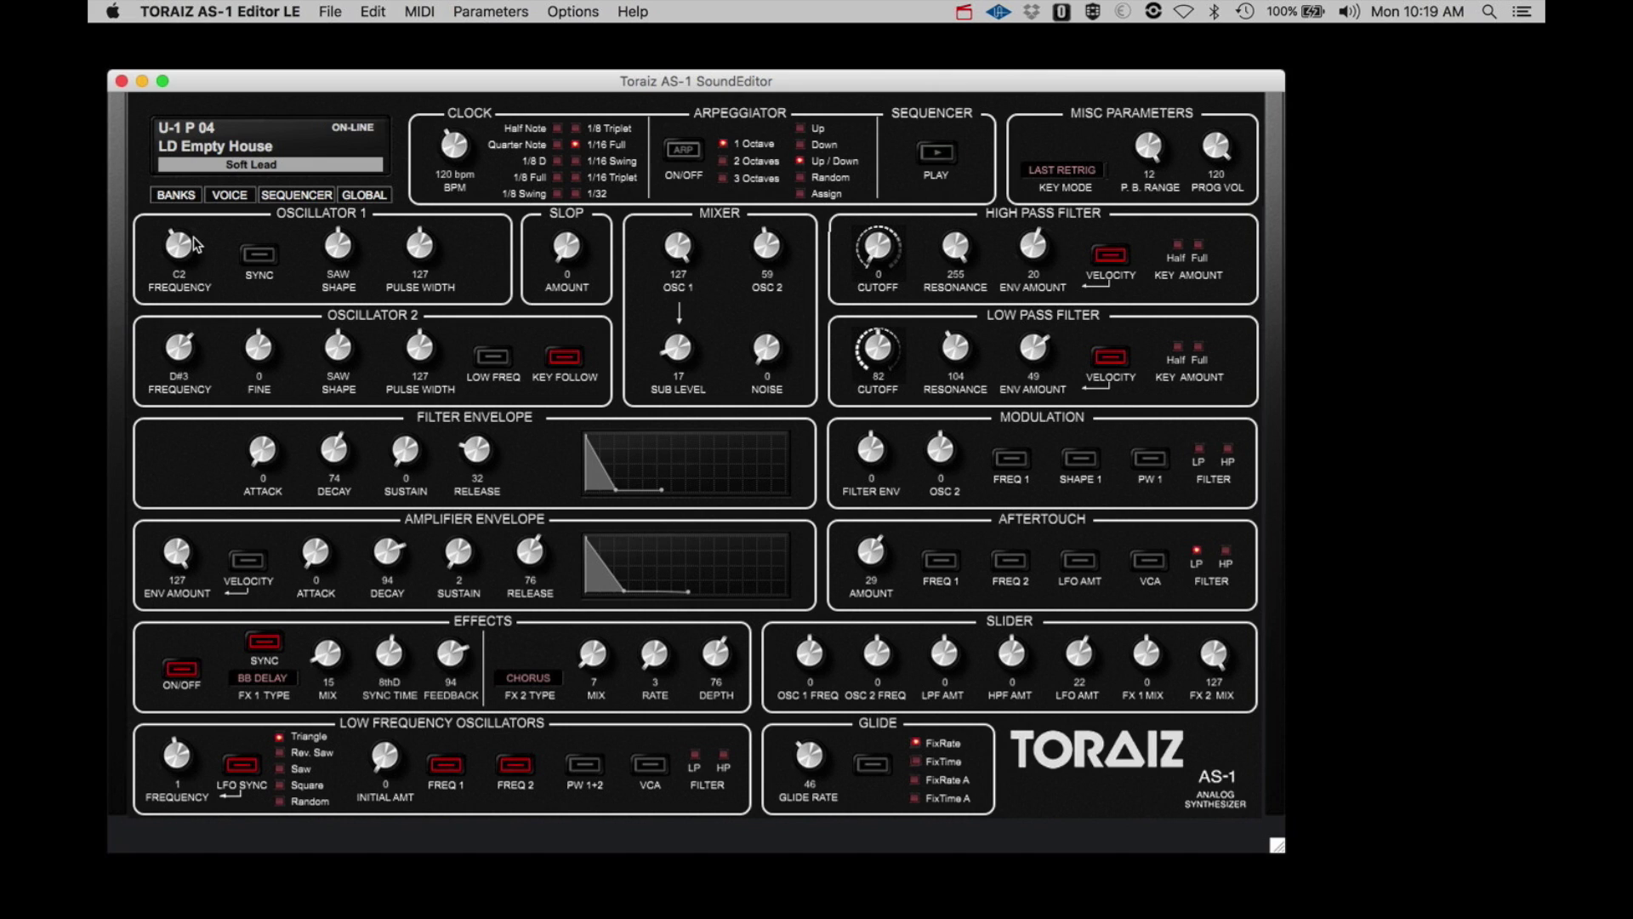
Step: Set Oscillator 1 to G2 with shape 52 and pulse width 163
drag(180, 244, 180, 241)
drag(337, 247, 360, 218)
drag(419, 268, 434, 228)
Step: Lower mixer levels: OSC 1 to 79, OSC 2 to 19, and reduce sub and noise
drag(678, 254, 686, 306)
drag(770, 247, 751, 287)
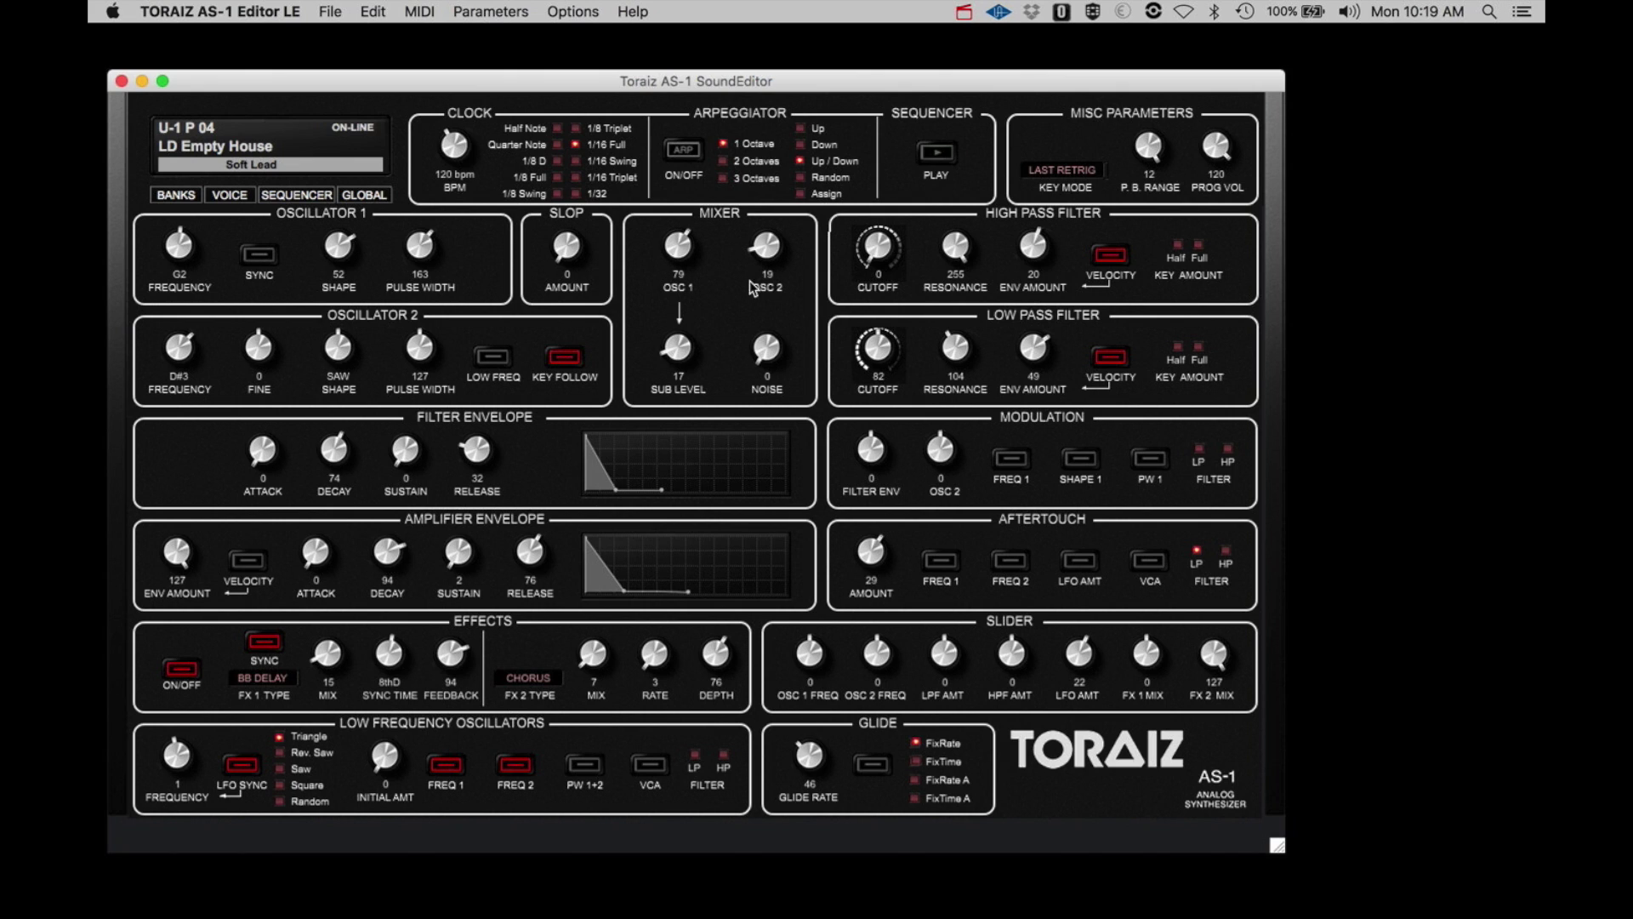
mouse_move(676, 355)
mouse_down()
mouse_move(716, 319)
mouse_move(663, 350)
mouse_up()
drag(808, 331, 753, 324)
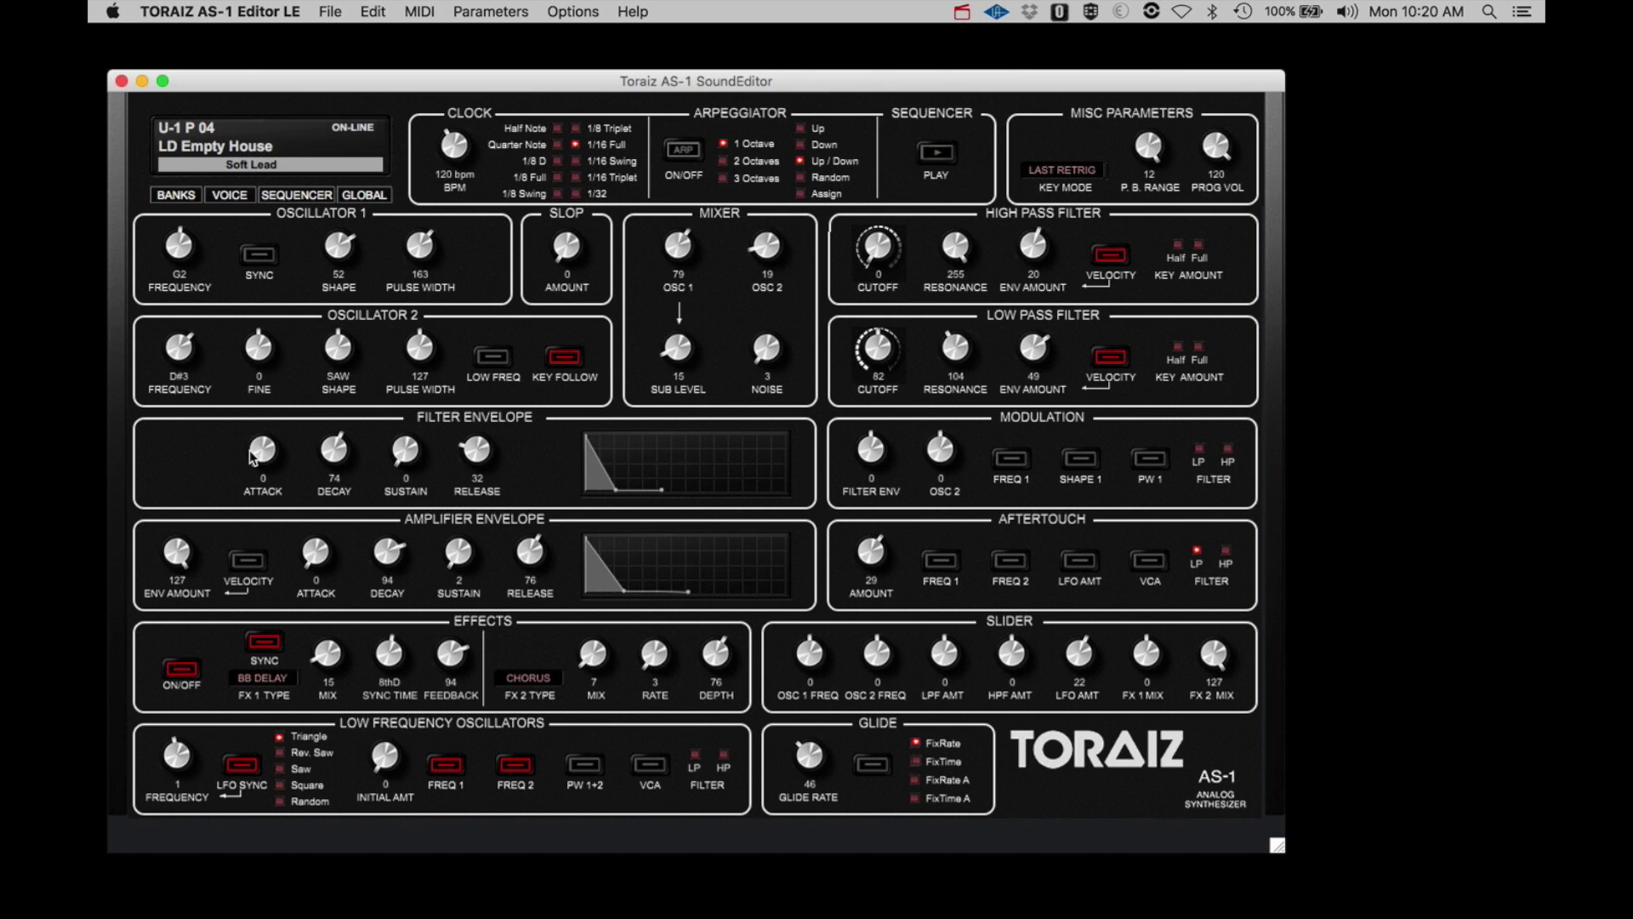
Step: Lengthen filter envelope attack 109, decay 124, sustain 57, release 63; reshape amp envelope
drag(249, 451, 284, 387)
drag(619, 437, 631, 439)
drag(661, 491, 717, 436)
drag(729, 497, 741, 492)
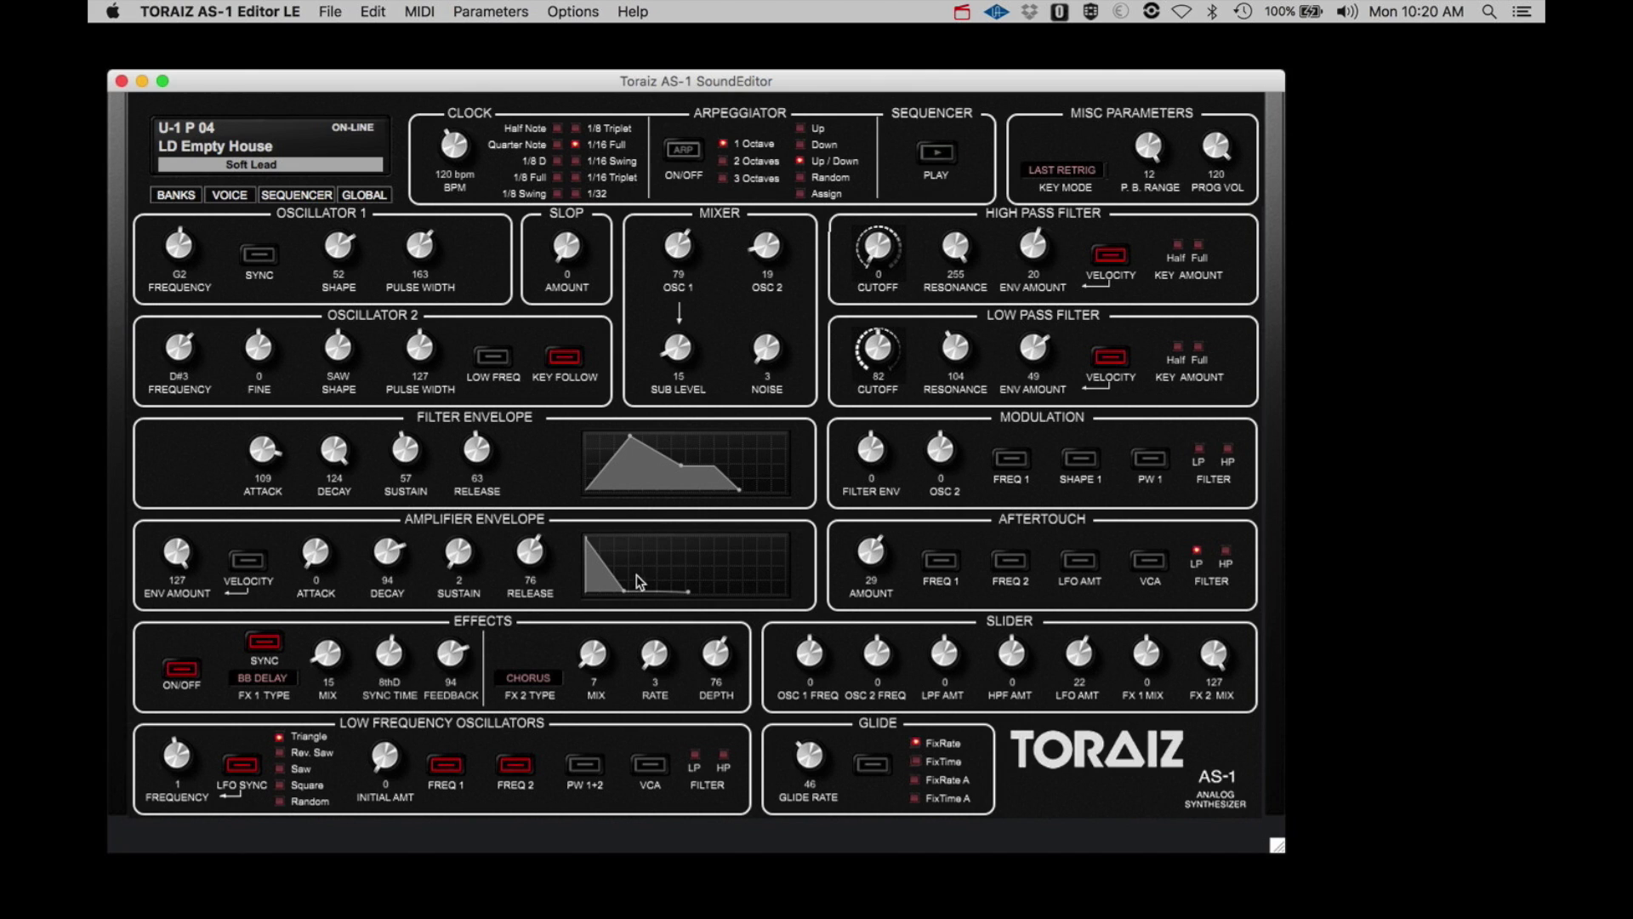
drag(624, 589, 708, 546)
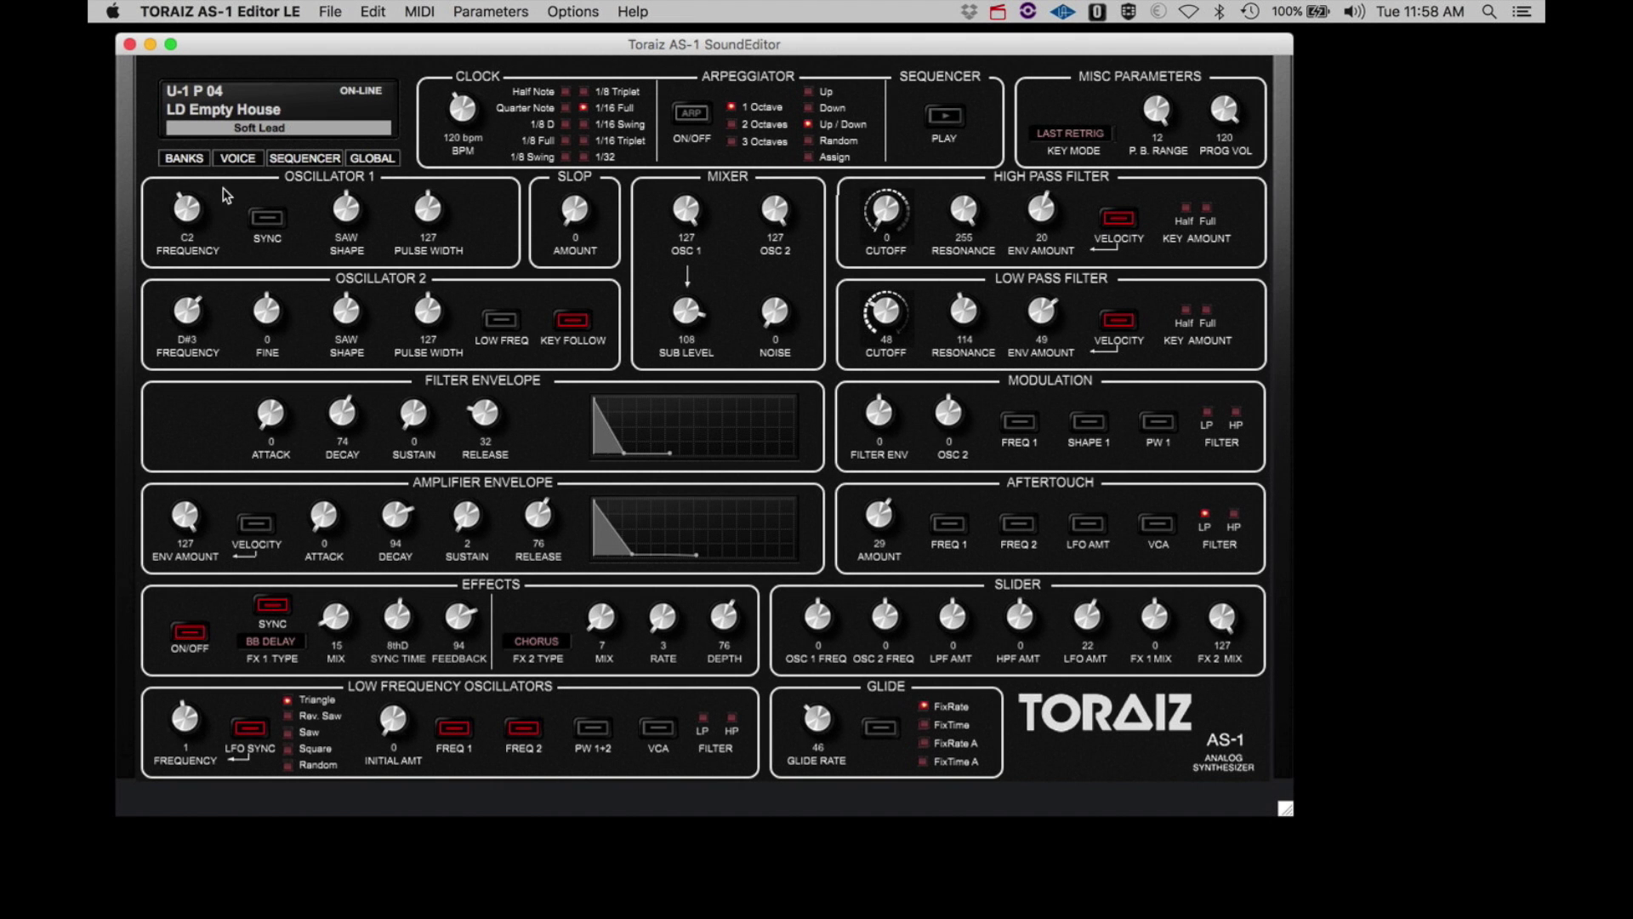
Step: Audition BA Pro-One, then factory programs SynthNoiseDrips, AS Sprites and SpacePants
click(184, 158)
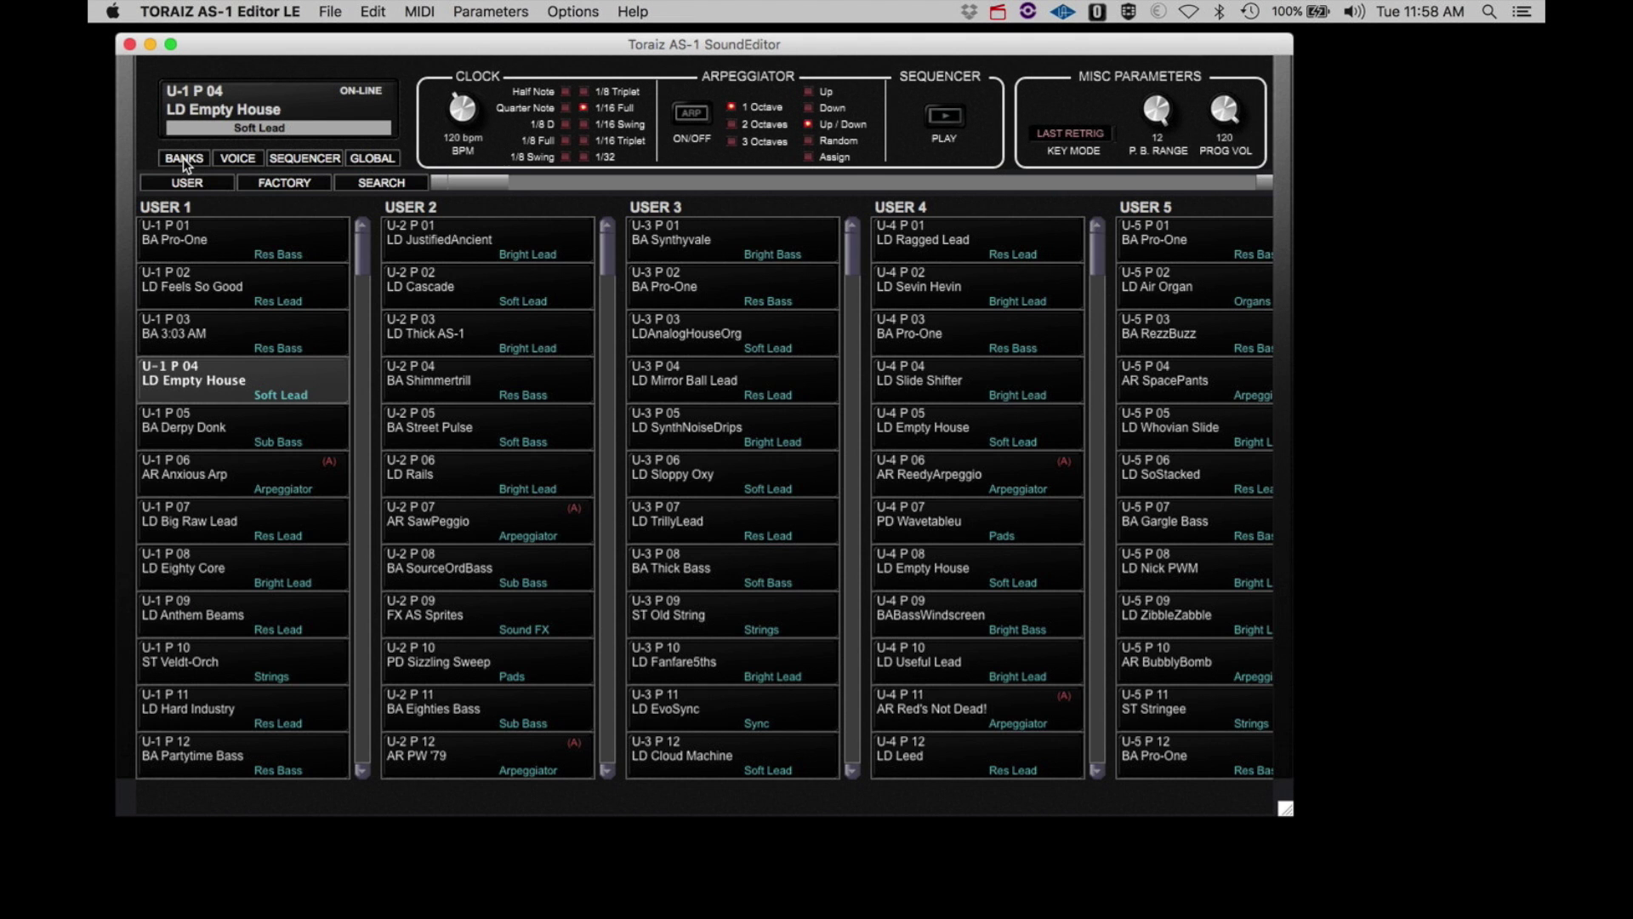
click(208, 245)
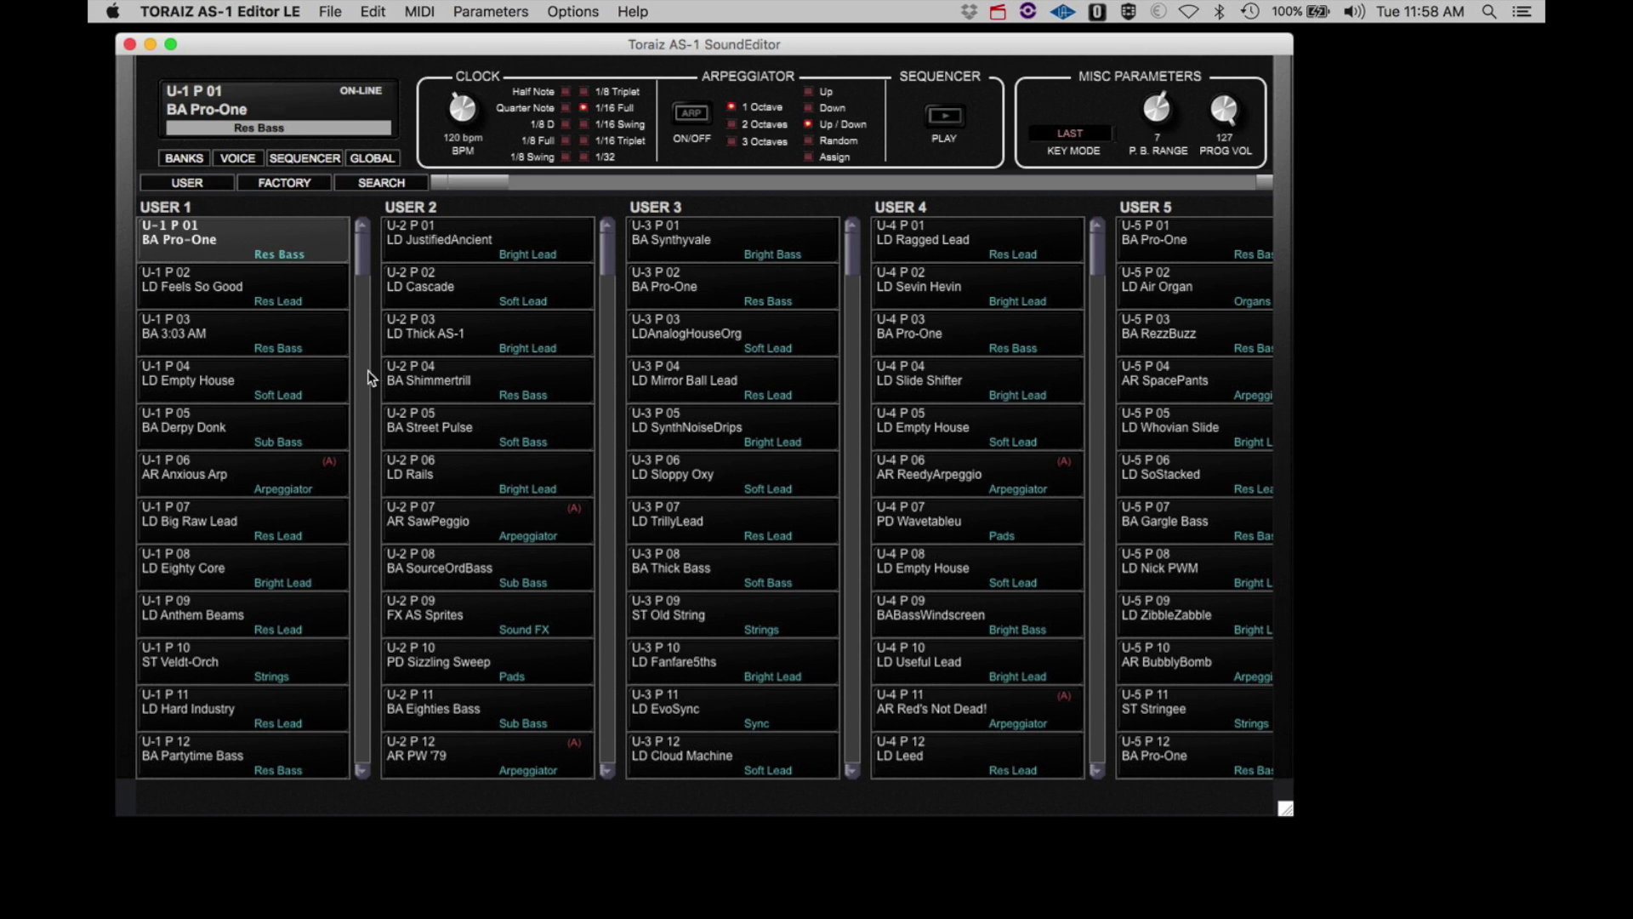
click(266, 183)
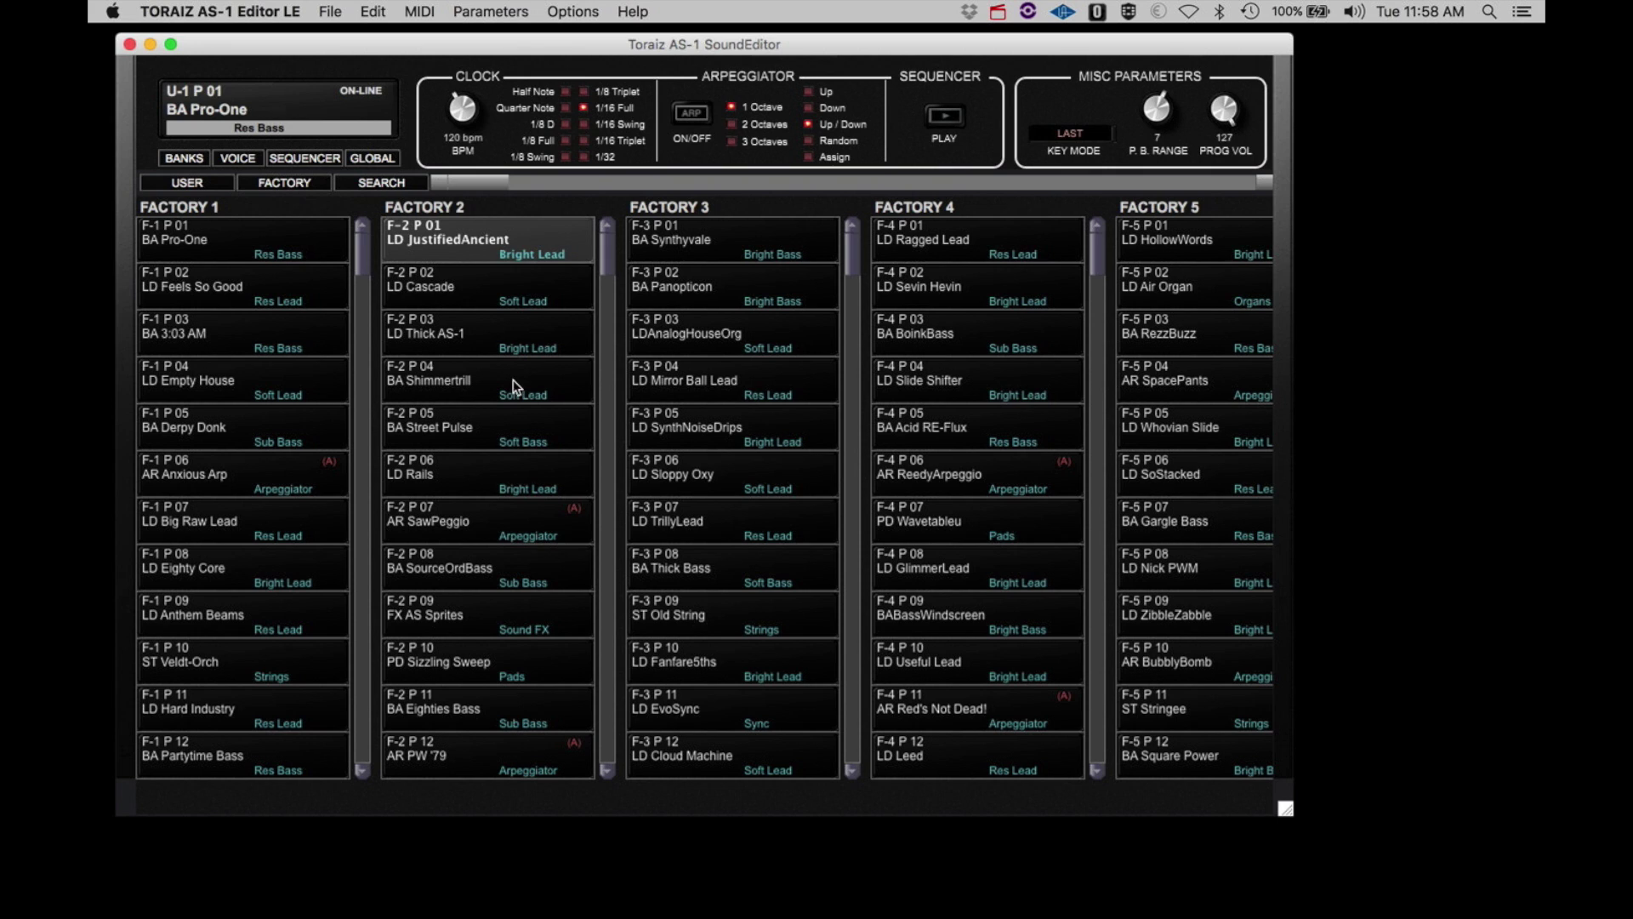
click(684, 433)
click(467, 596)
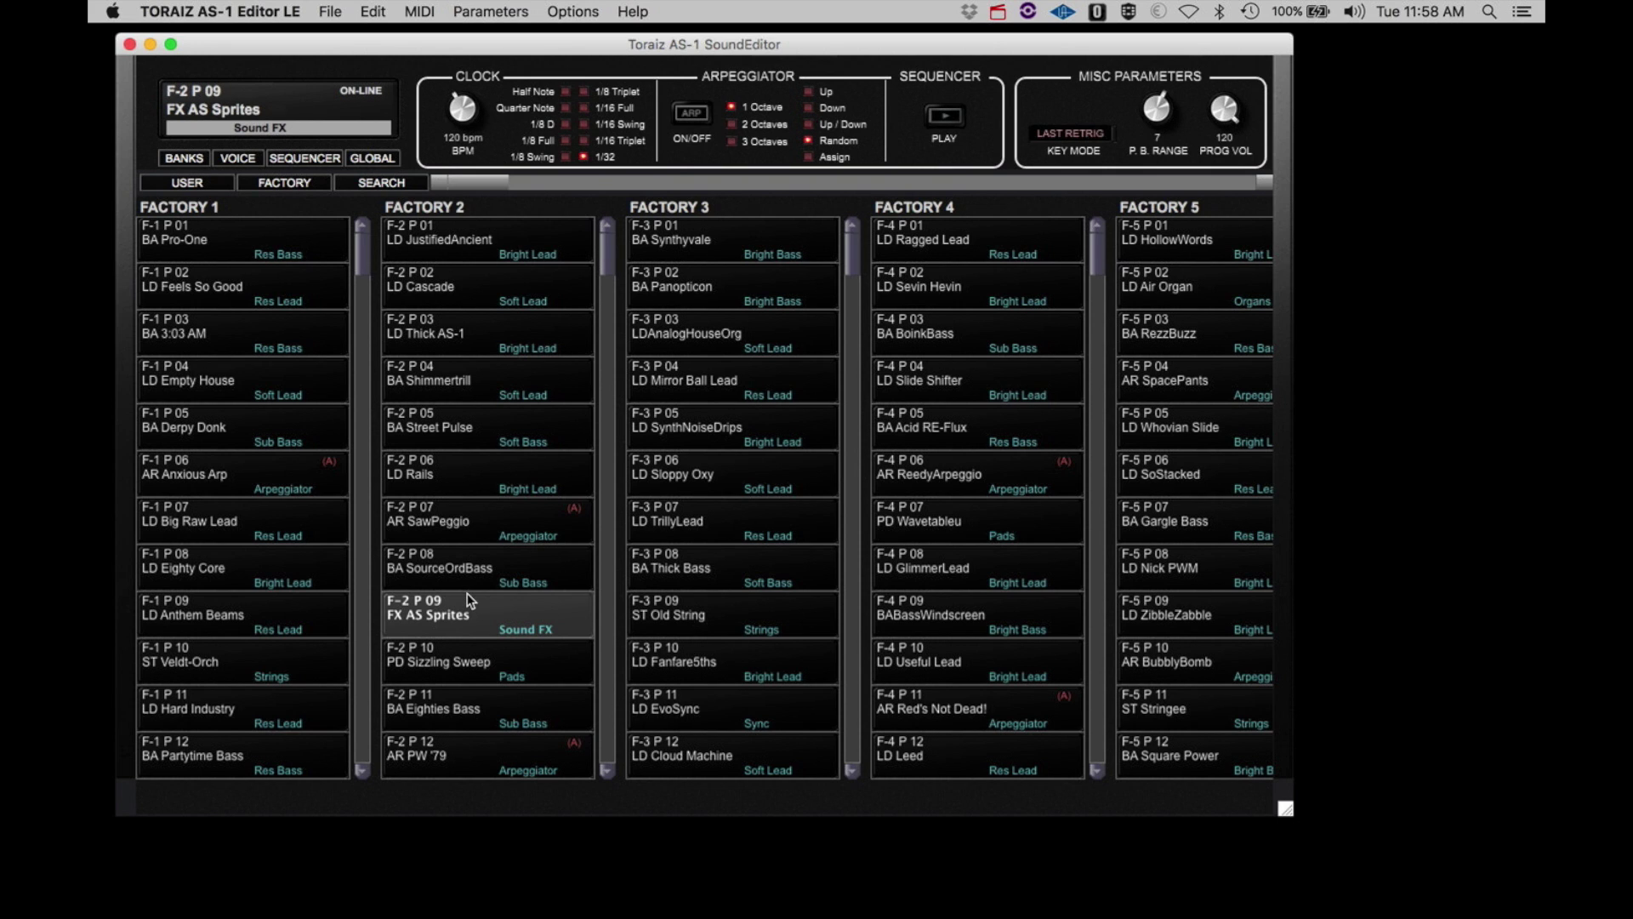
click(1167, 395)
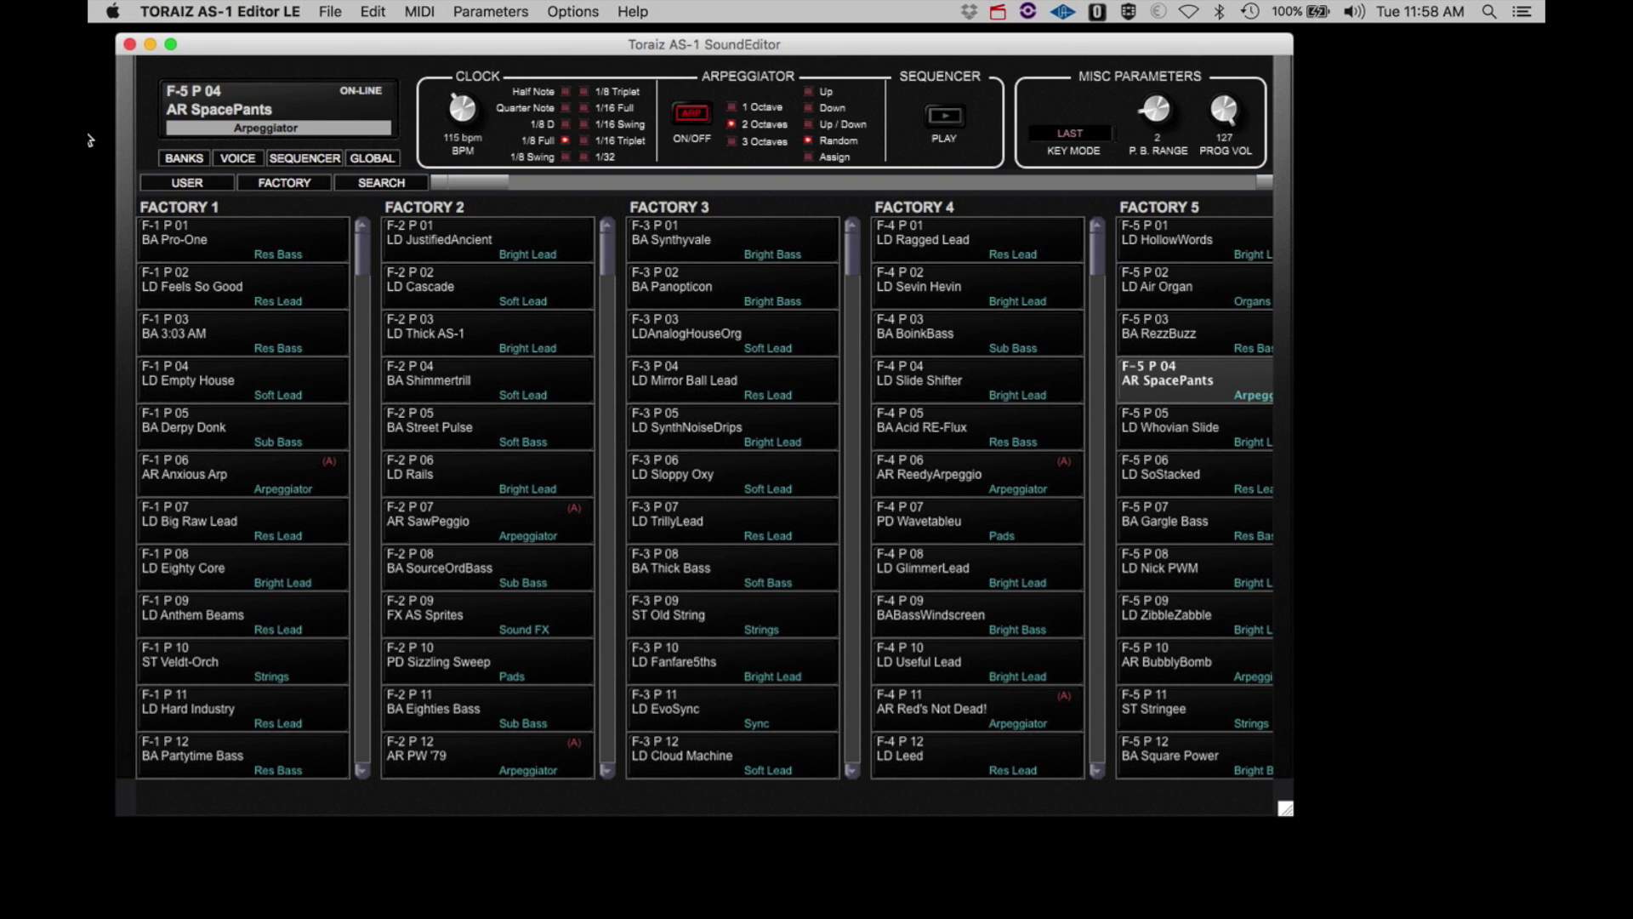
Step: Back in the User banks, load AR Anxious Arp, then U-1 P04 LD Empty House
click(179, 181)
click(228, 466)
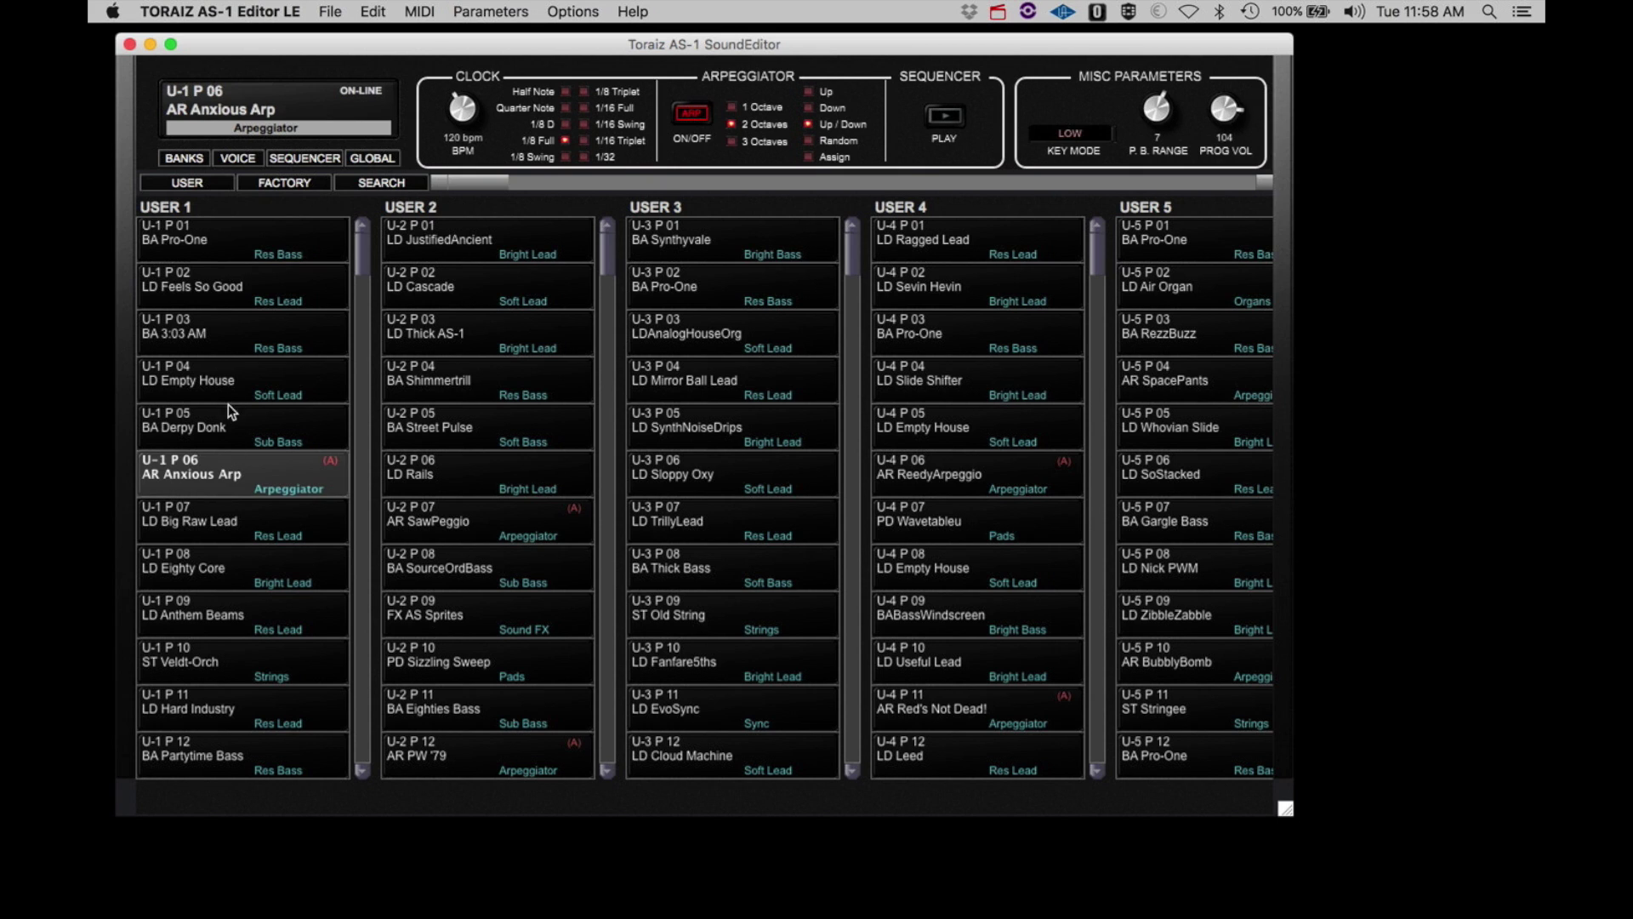
click(231, 384)
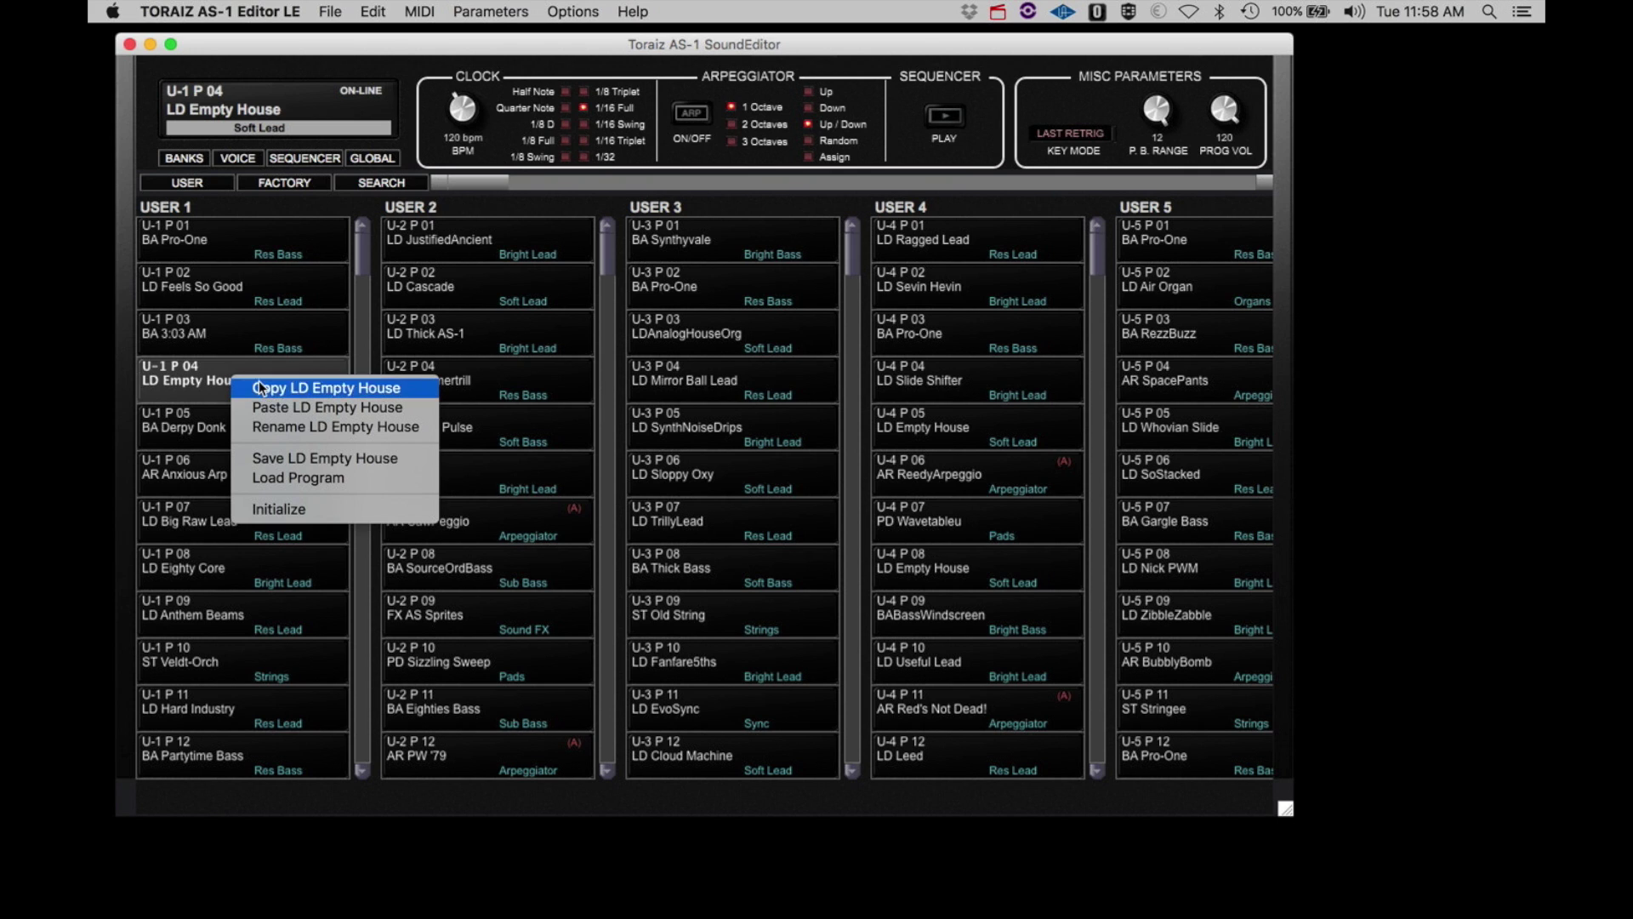
Step: Copy LD Empty House and paste it into slot U-4 P09 over BABassWindscreen
click(261, 388)
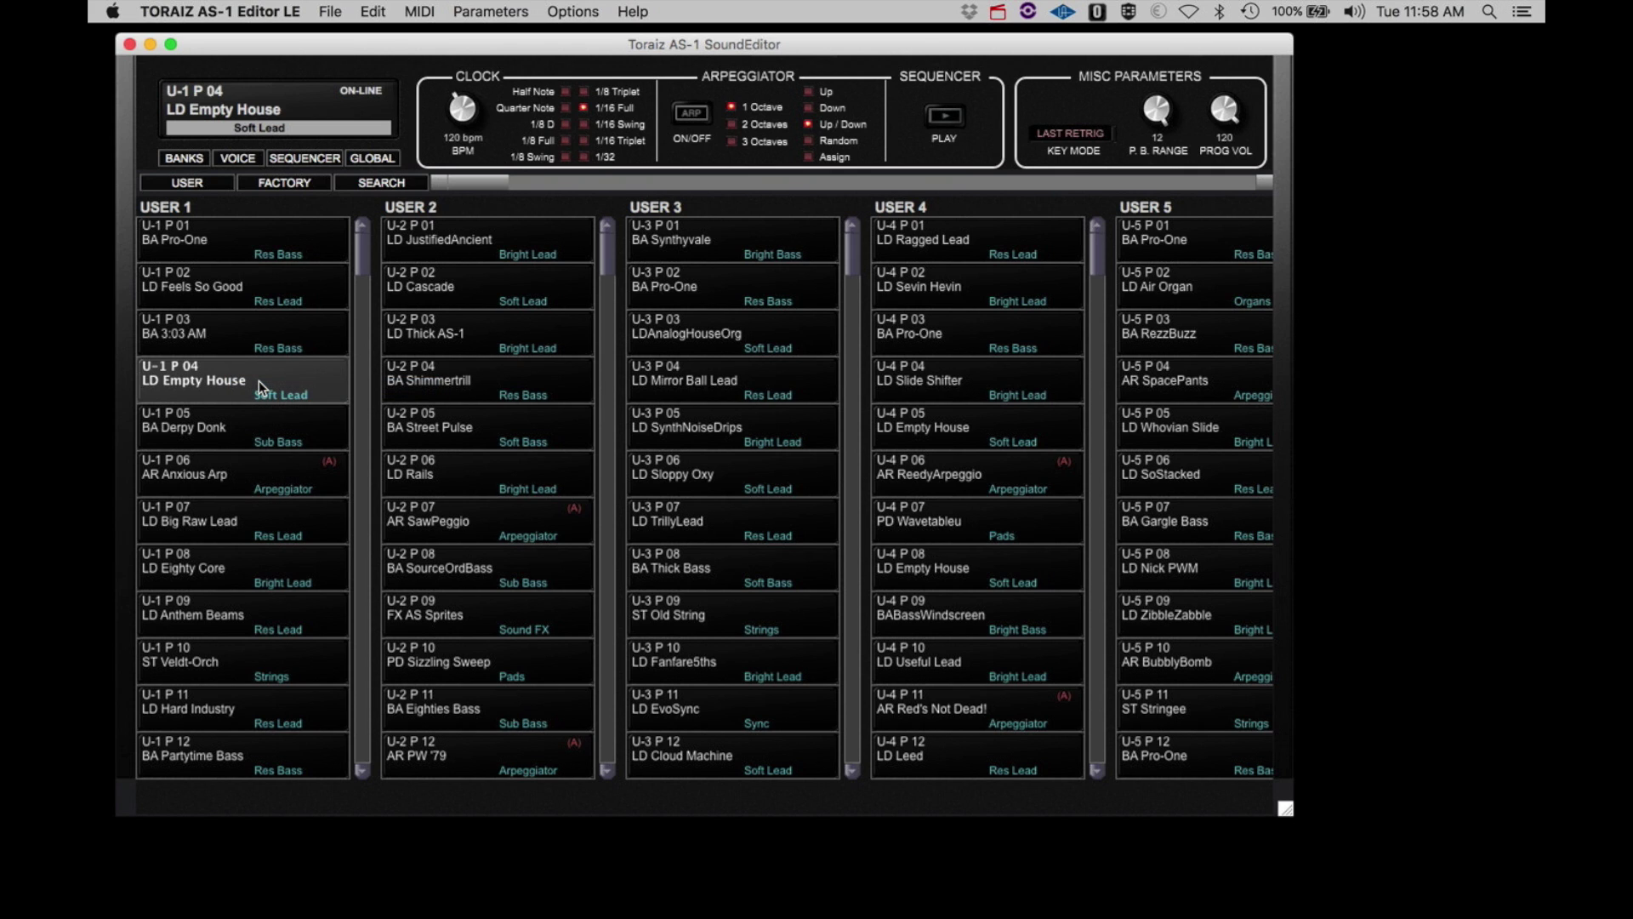
click(927, 615)
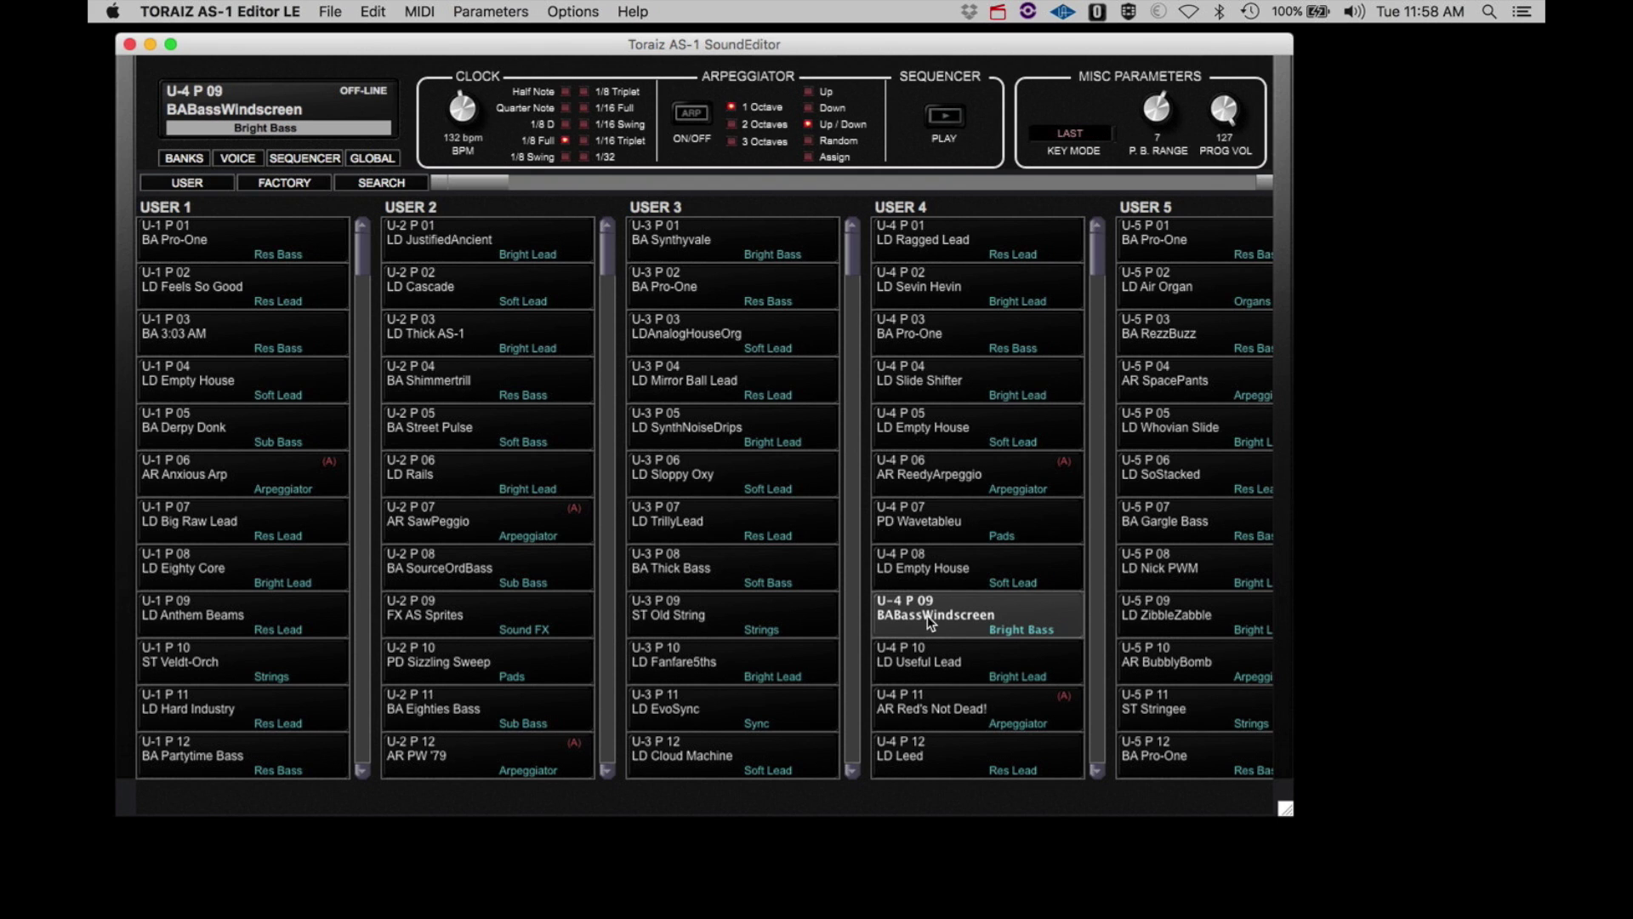
right_click(931, 626)
click(962, 656)
Step: Start renaming BA Derpy Donk, check the category list, then cancel unchanged
click(245, 432)
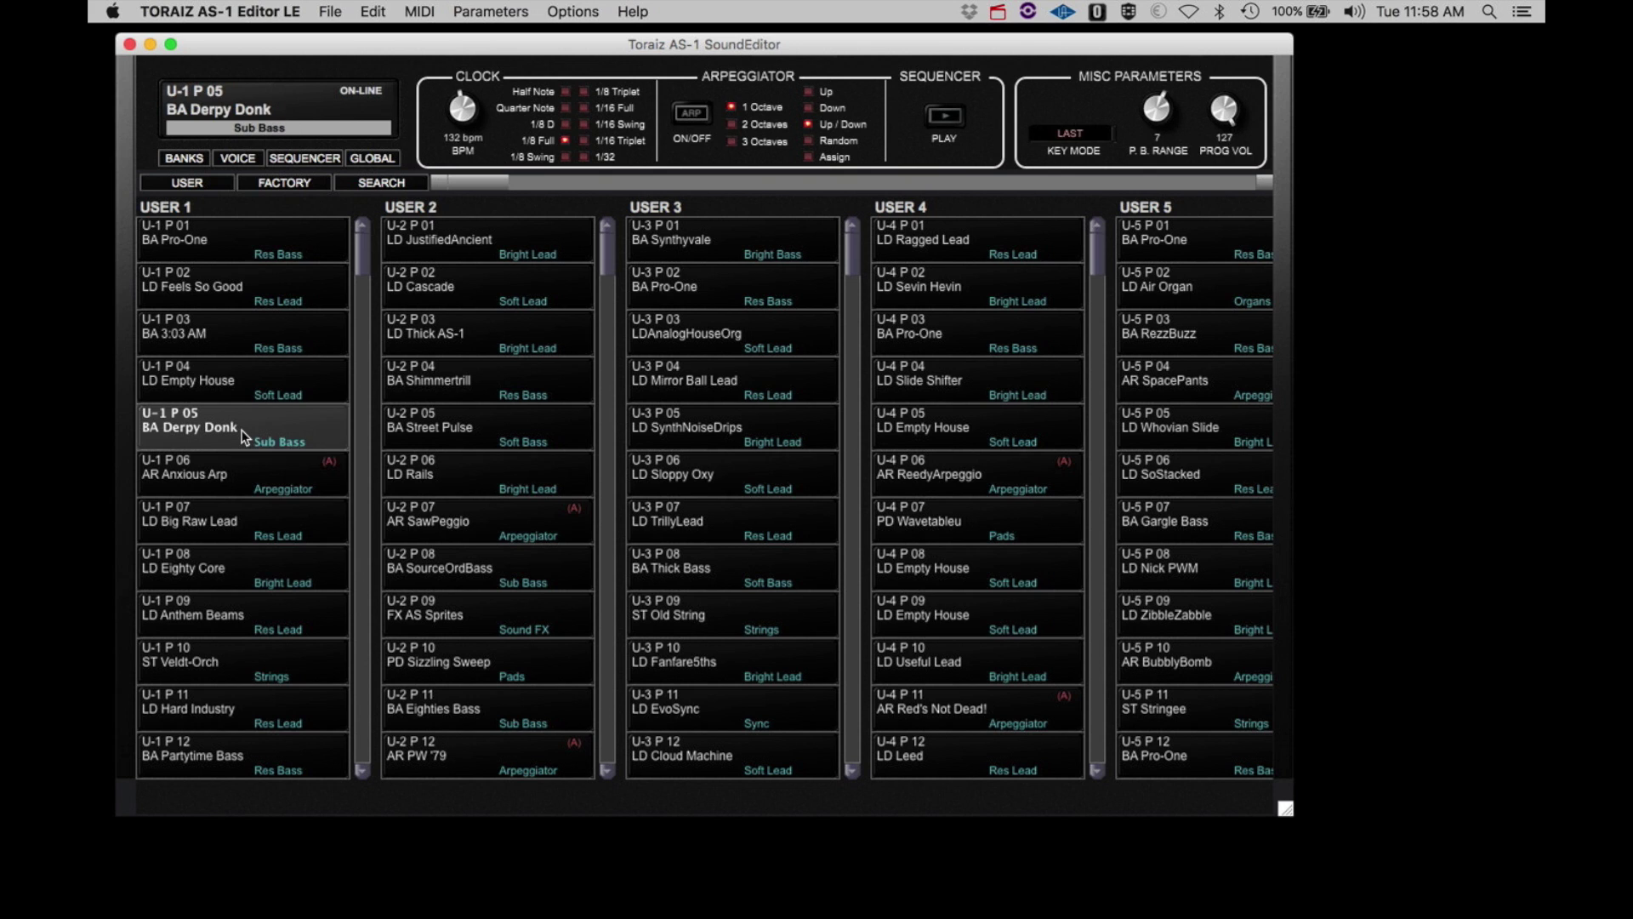
right_click(245, 432)
click(274, 479)
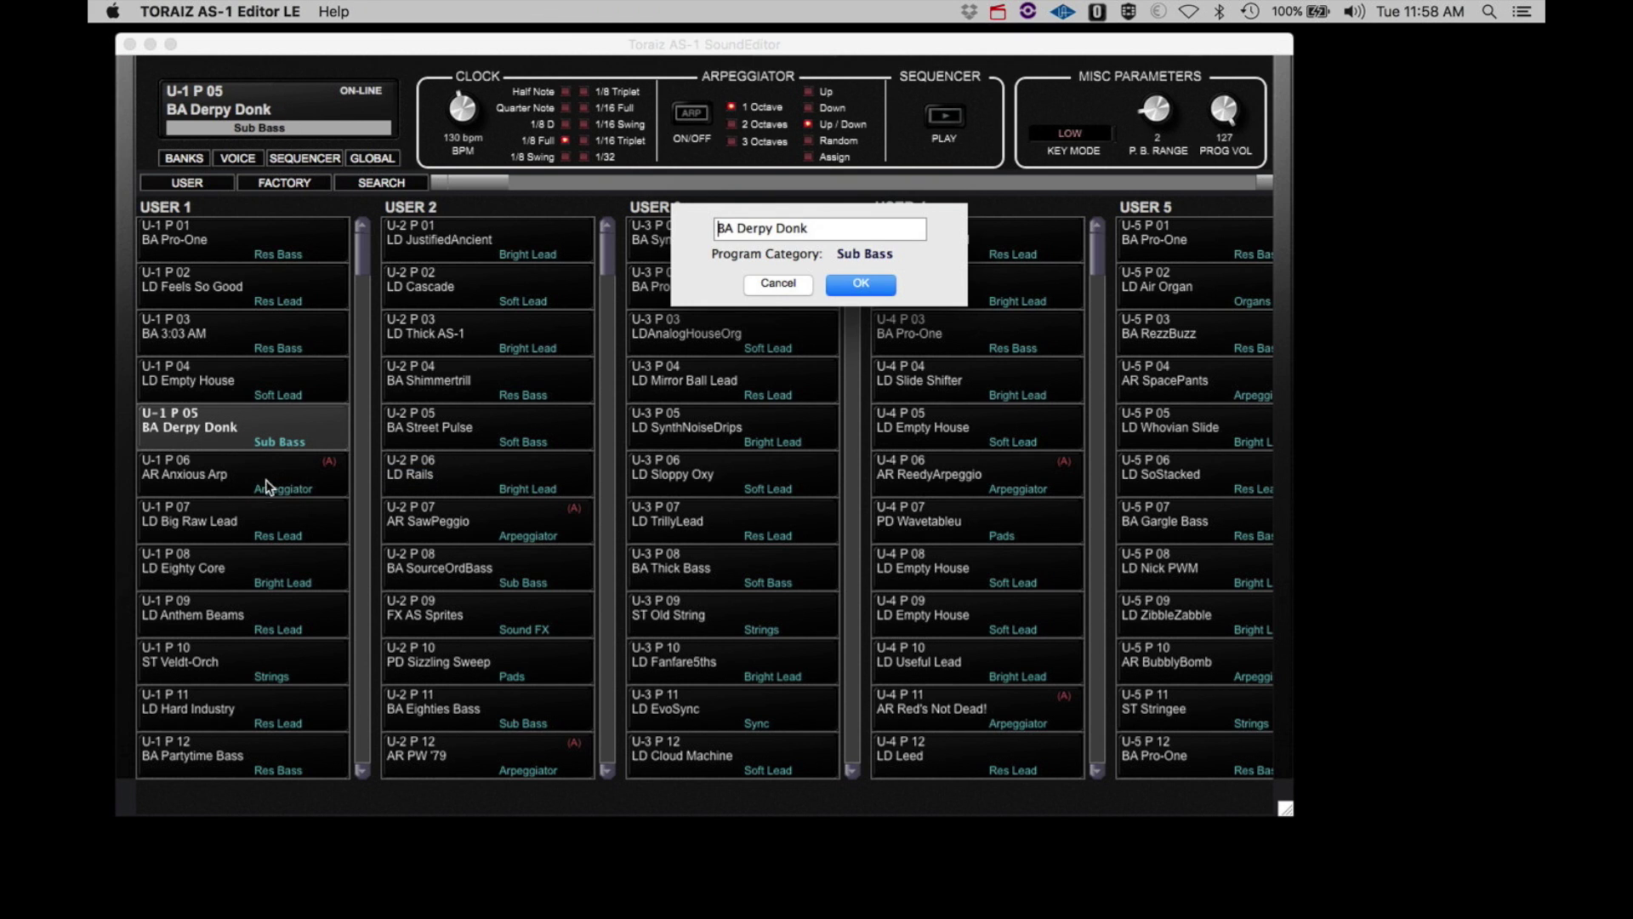
click(857, 267)
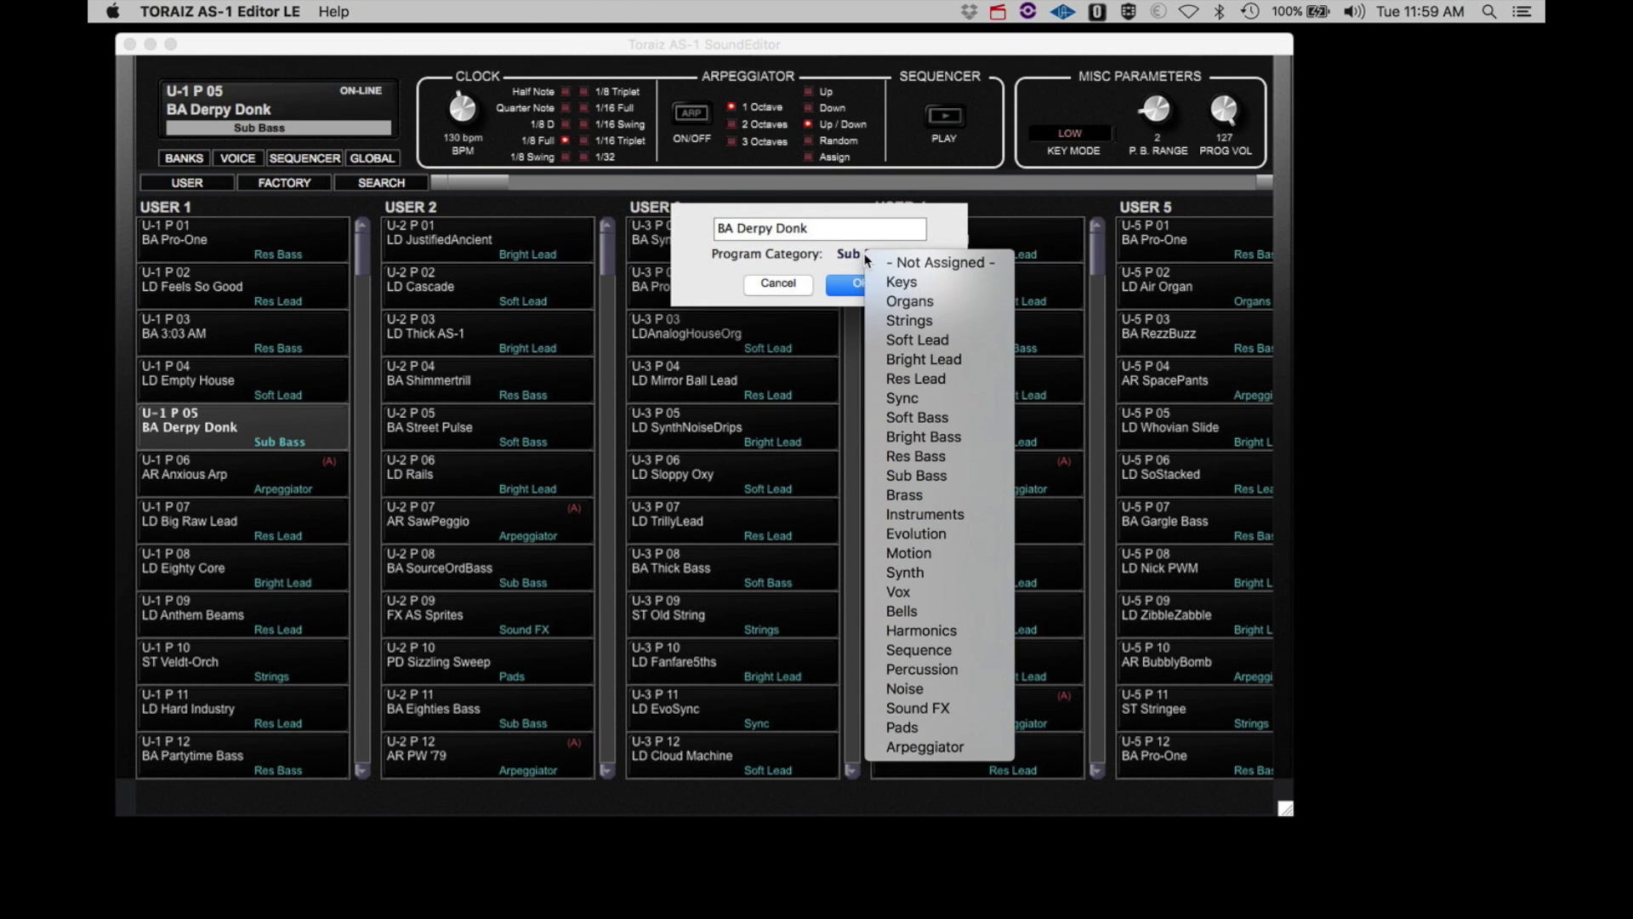
click(723, 291)
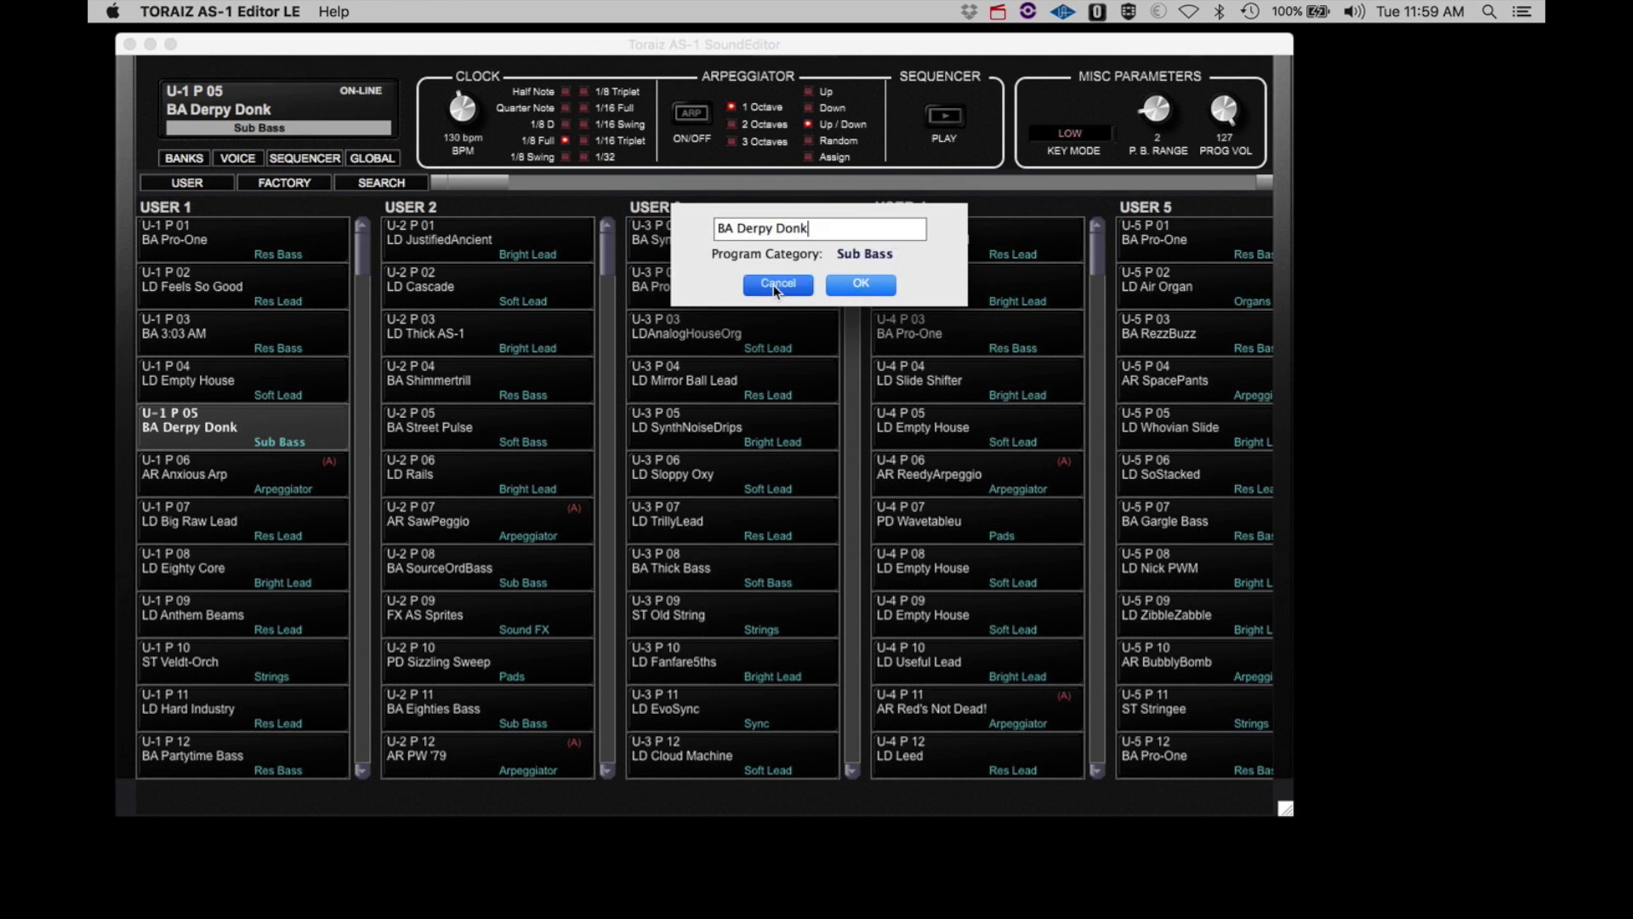
click(778, 283)
Step: Save U-1 P06 AR Anxious Arp to a program file under its own name
click(201, 473)
right_click(200, 473)
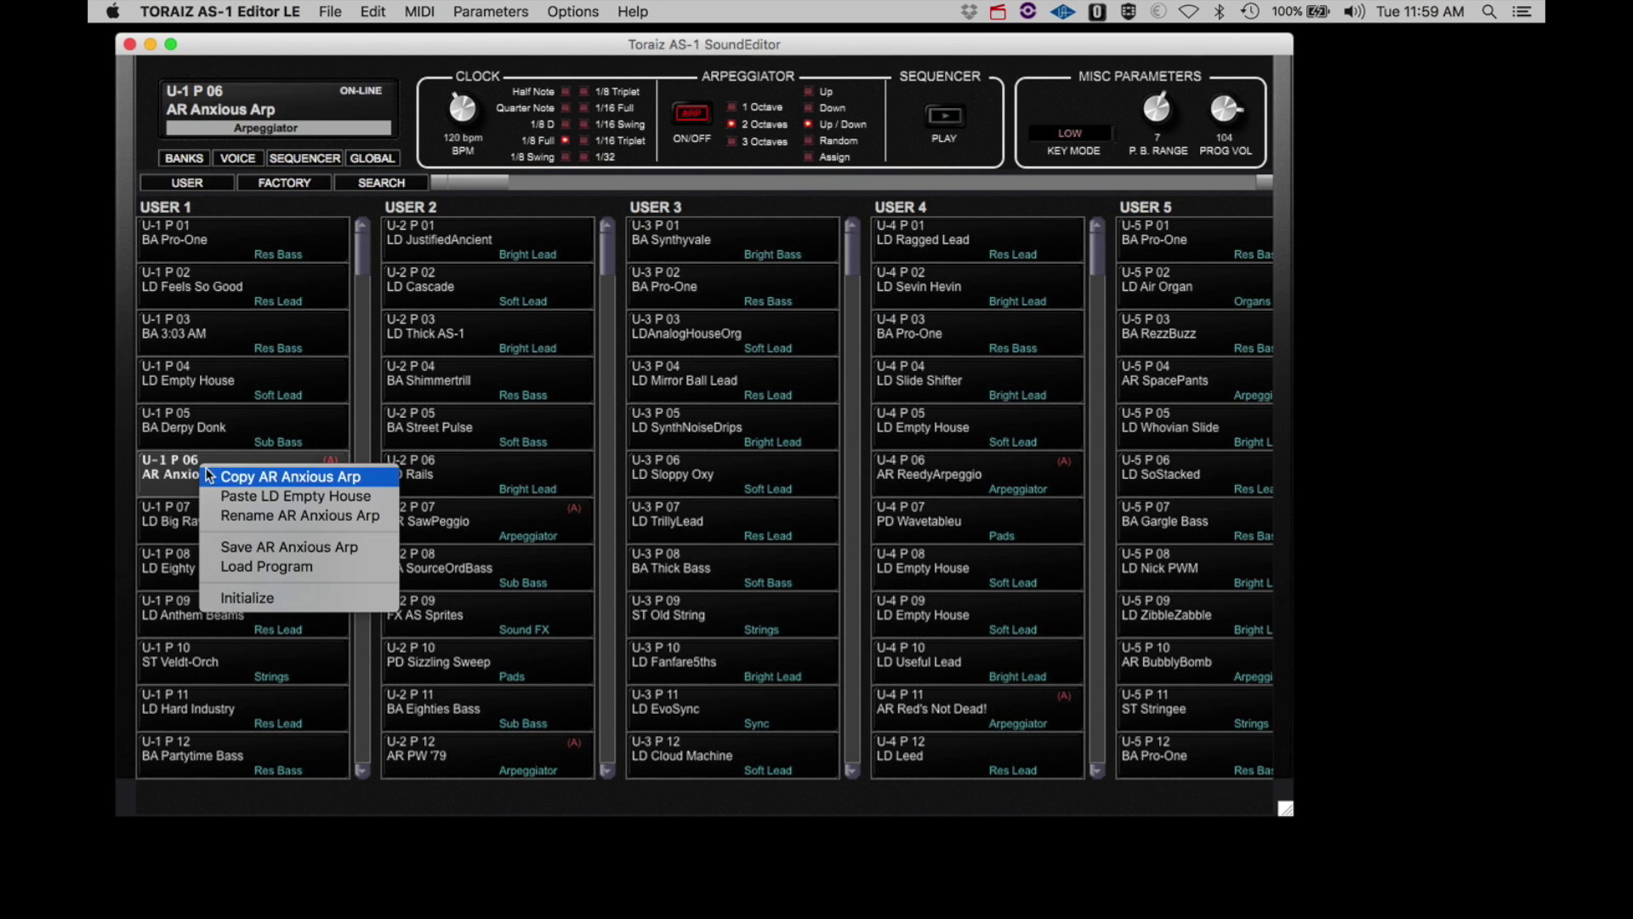
click(239, 551)
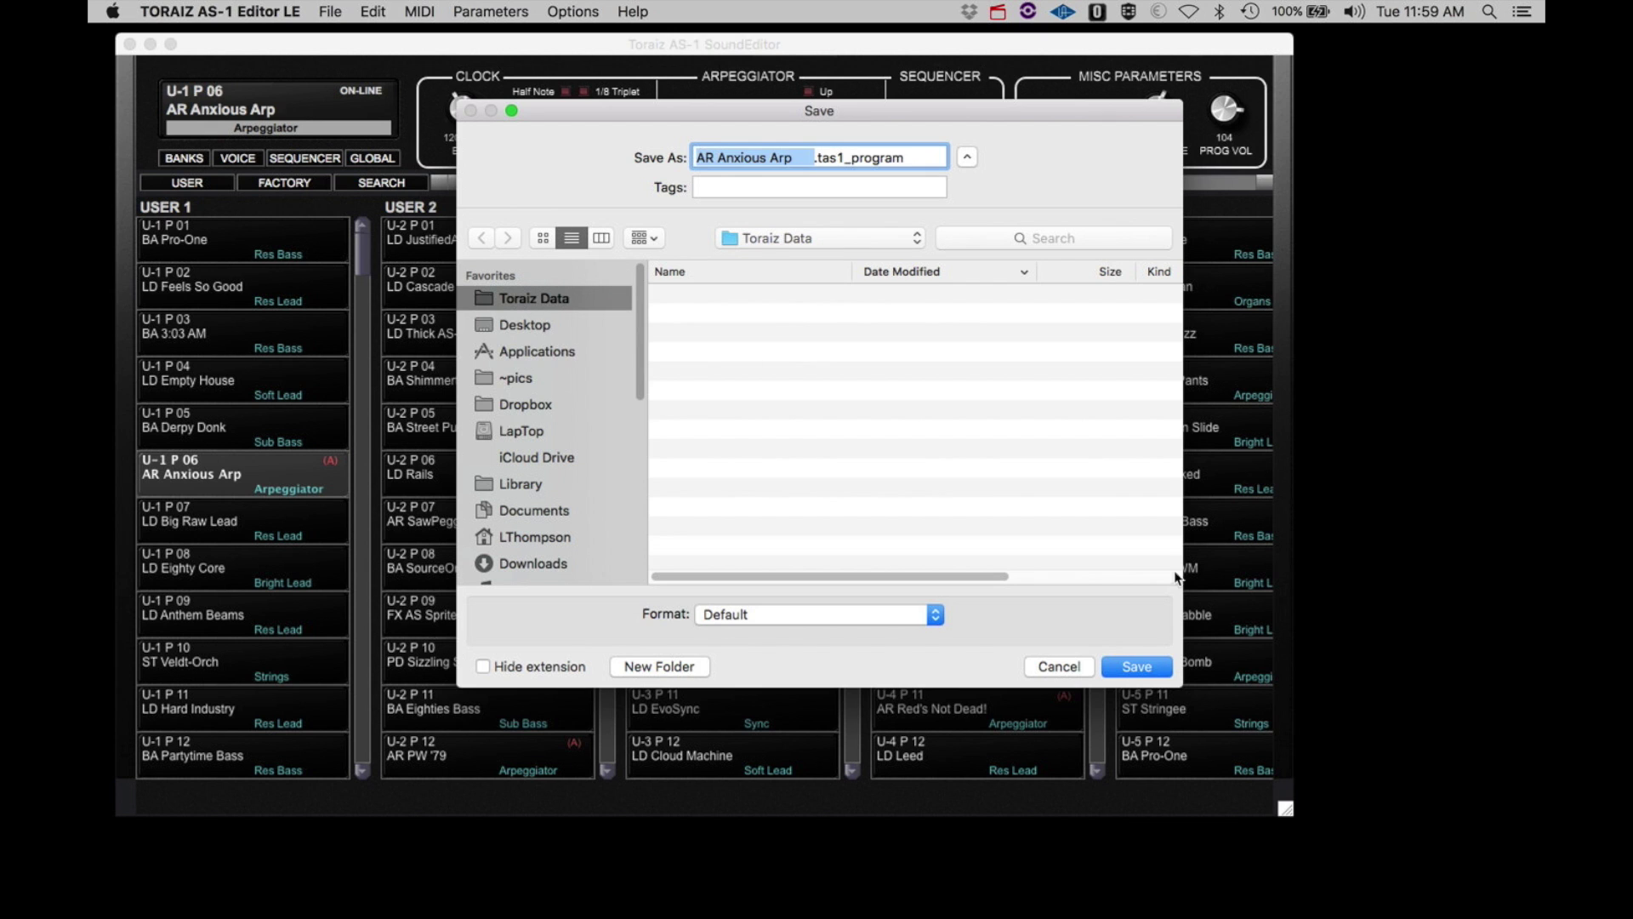
click(1137, 666)
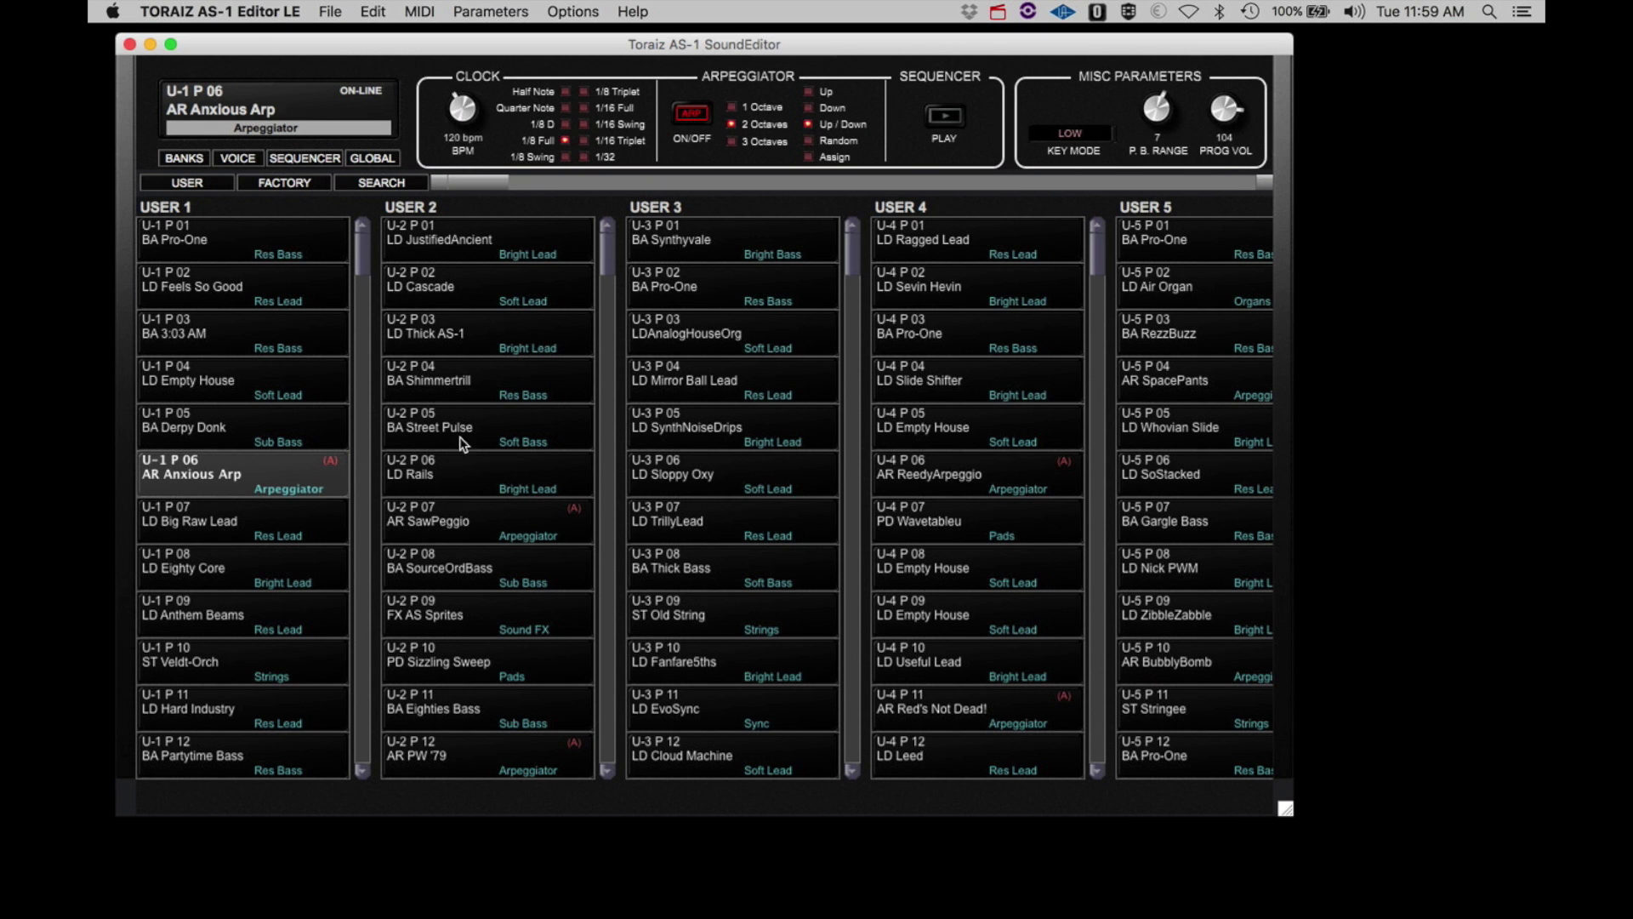
Step: Load the AR Anxious Arp file from Toraiz Data into slot U-2 P06, replacing LD Rails
right_click(462, 467)
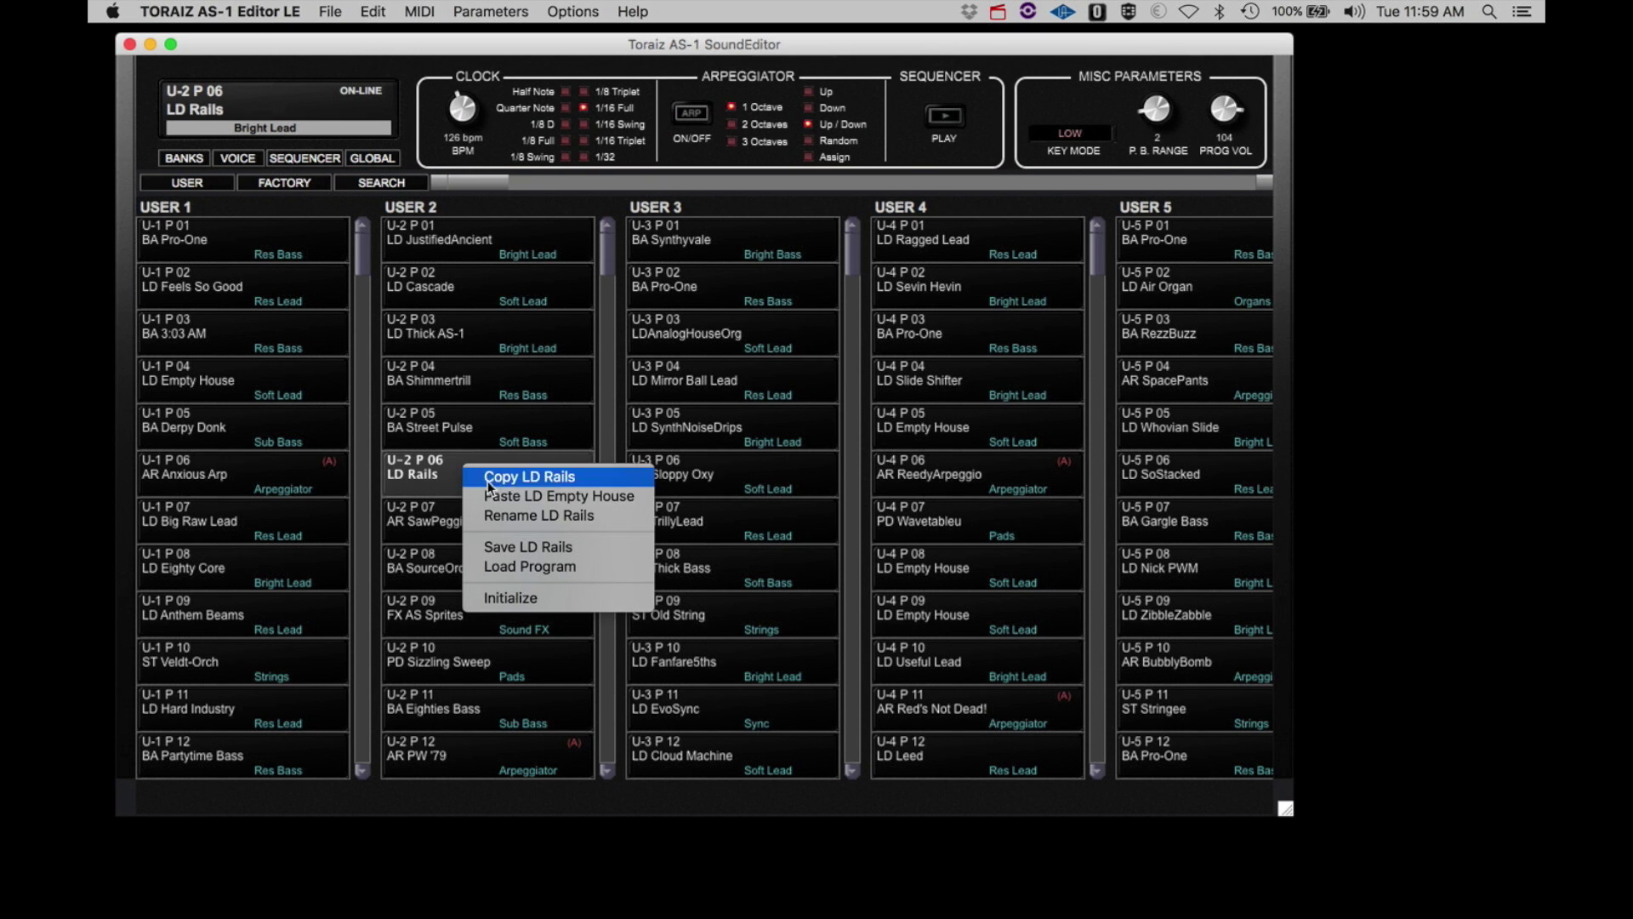
click(506, 567)
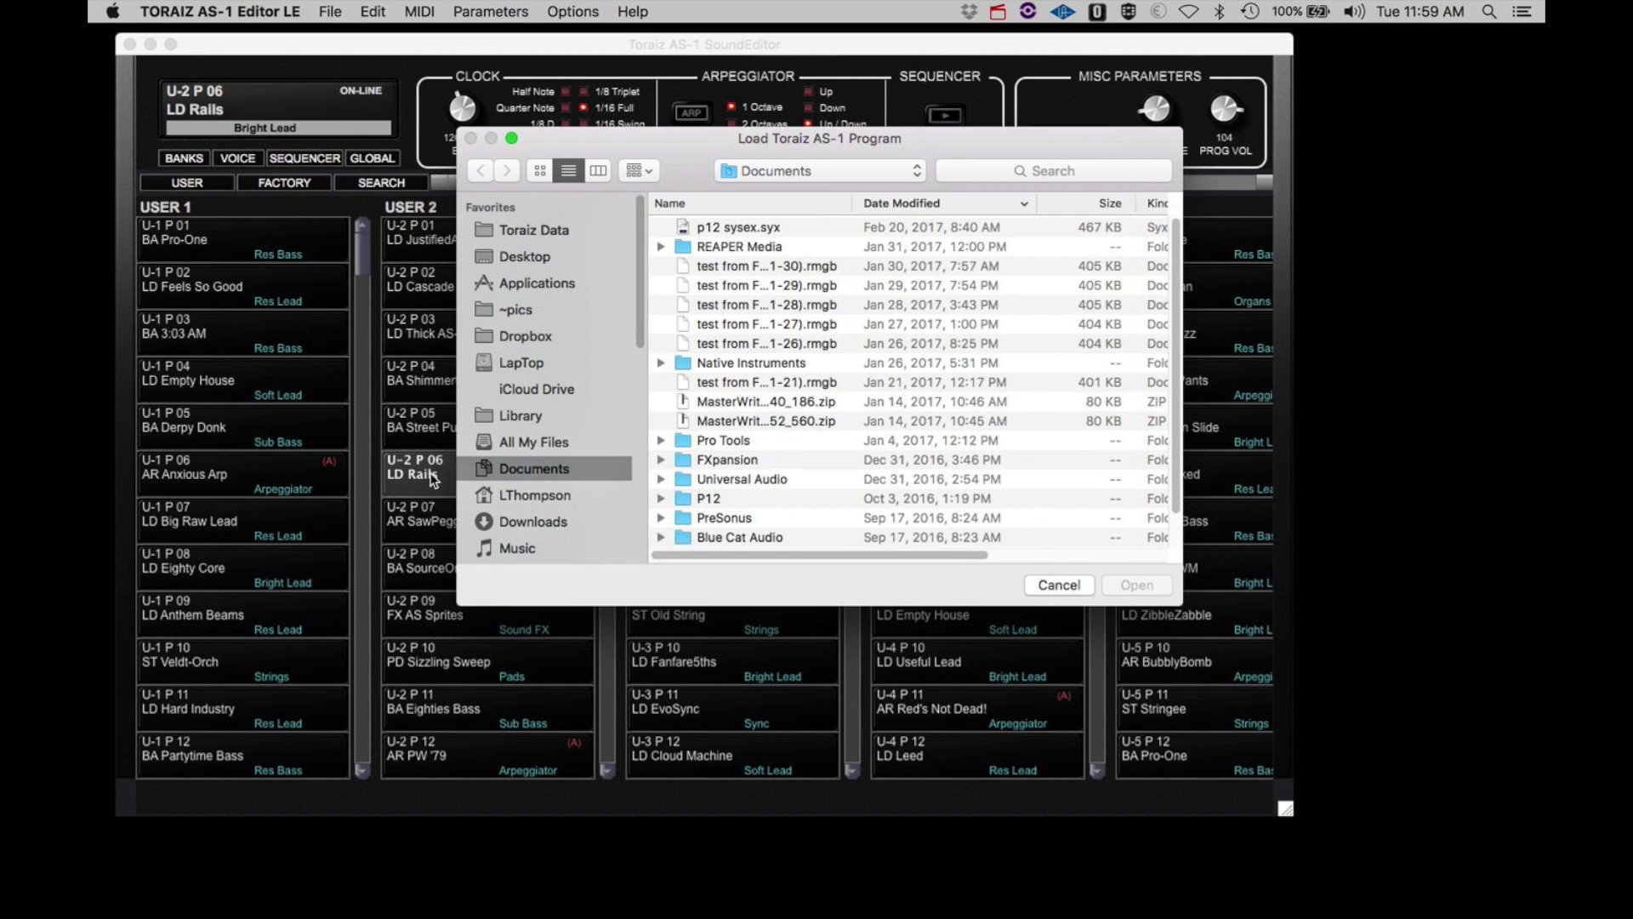
click(536, 230)
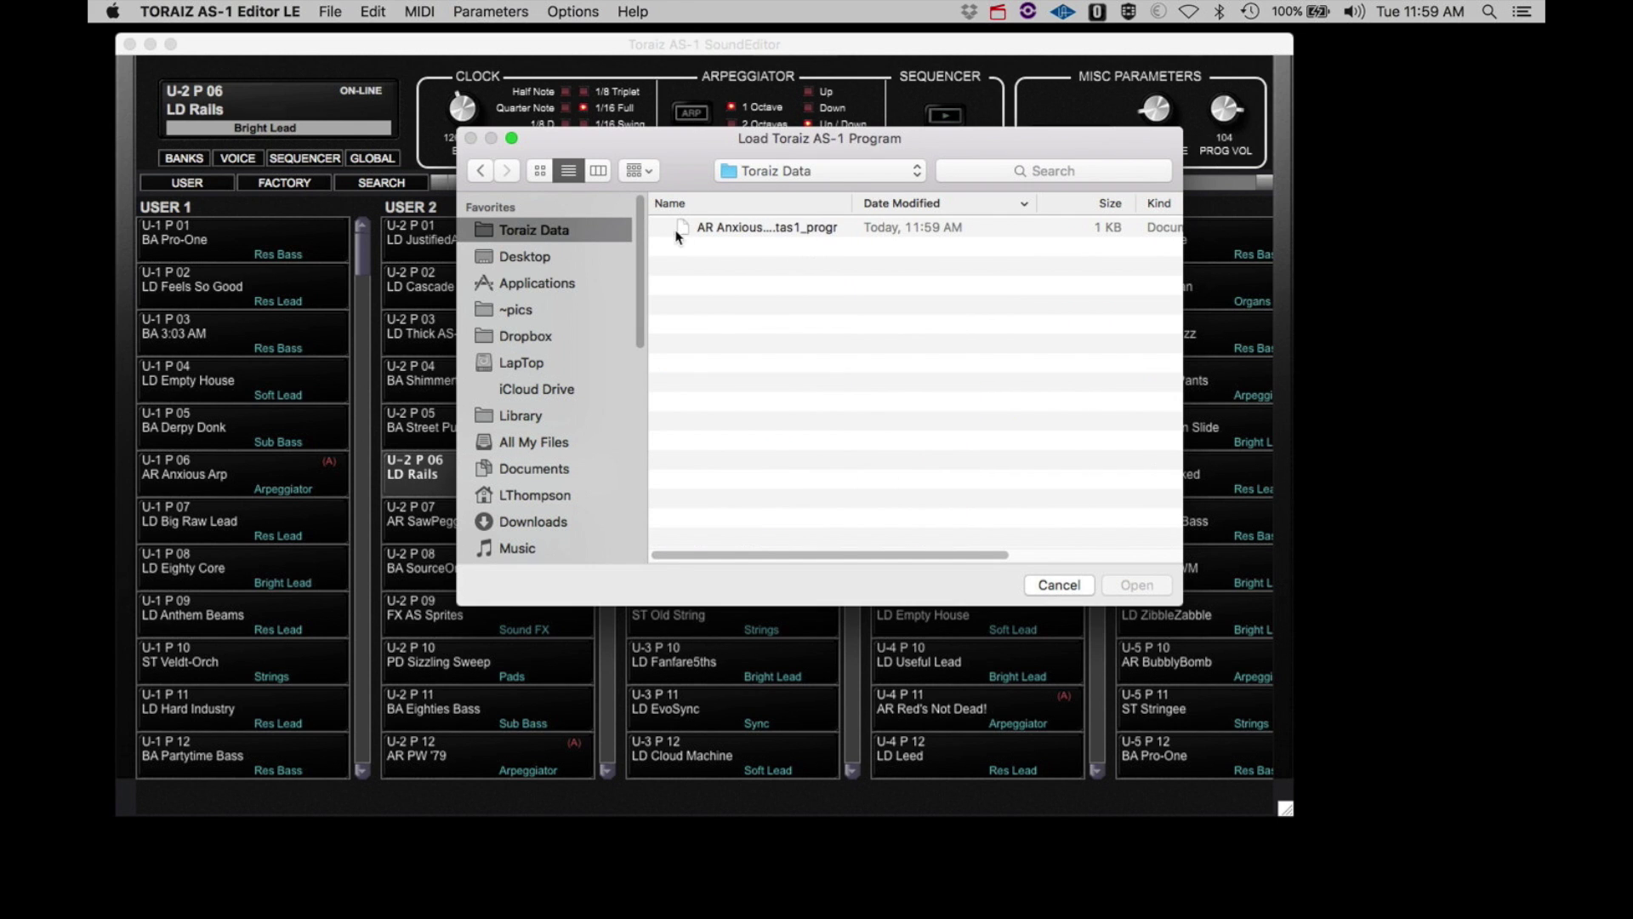
click(681, 228)
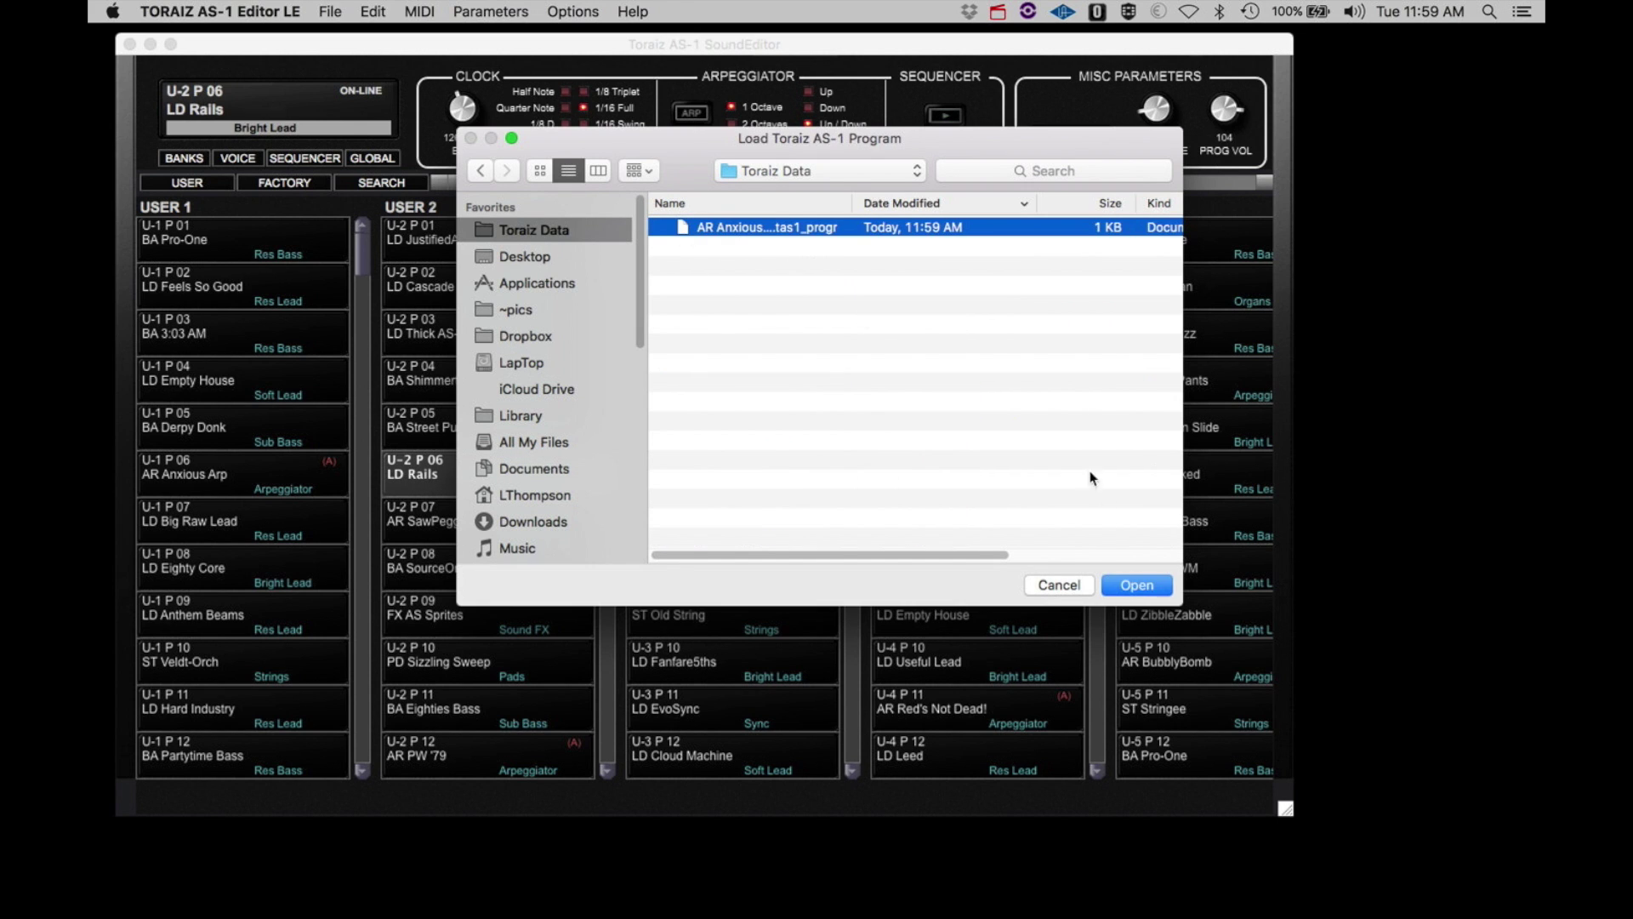
click(1136, 585)
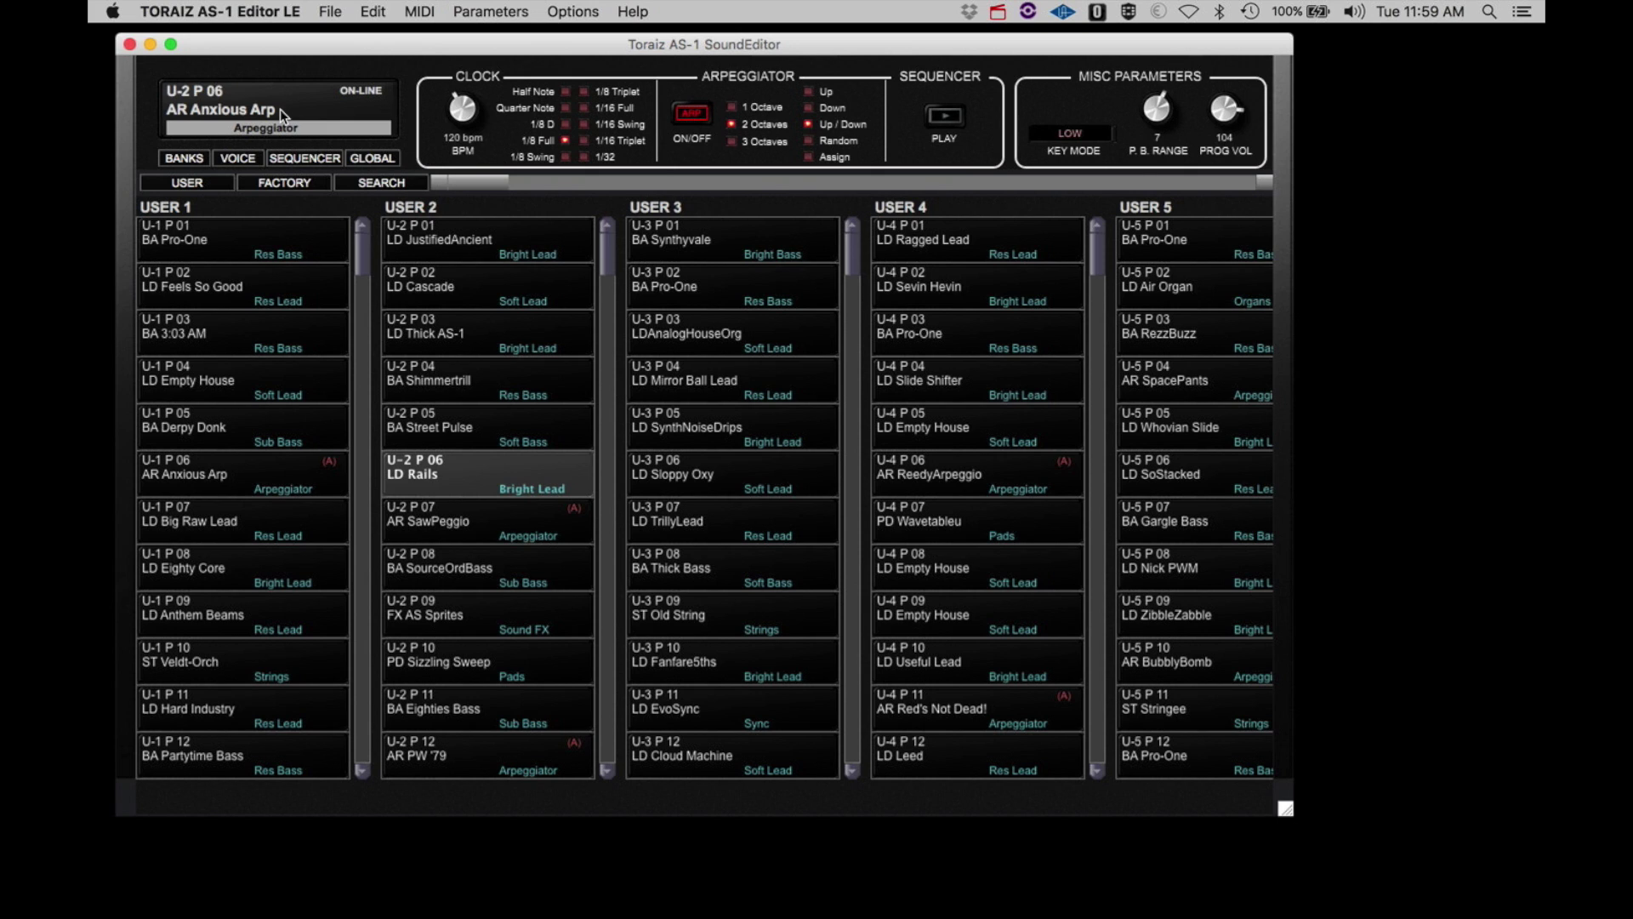
Step: Start Write Program with destination U-2 P06 LD Rails, then cancel it
click(372, 12)
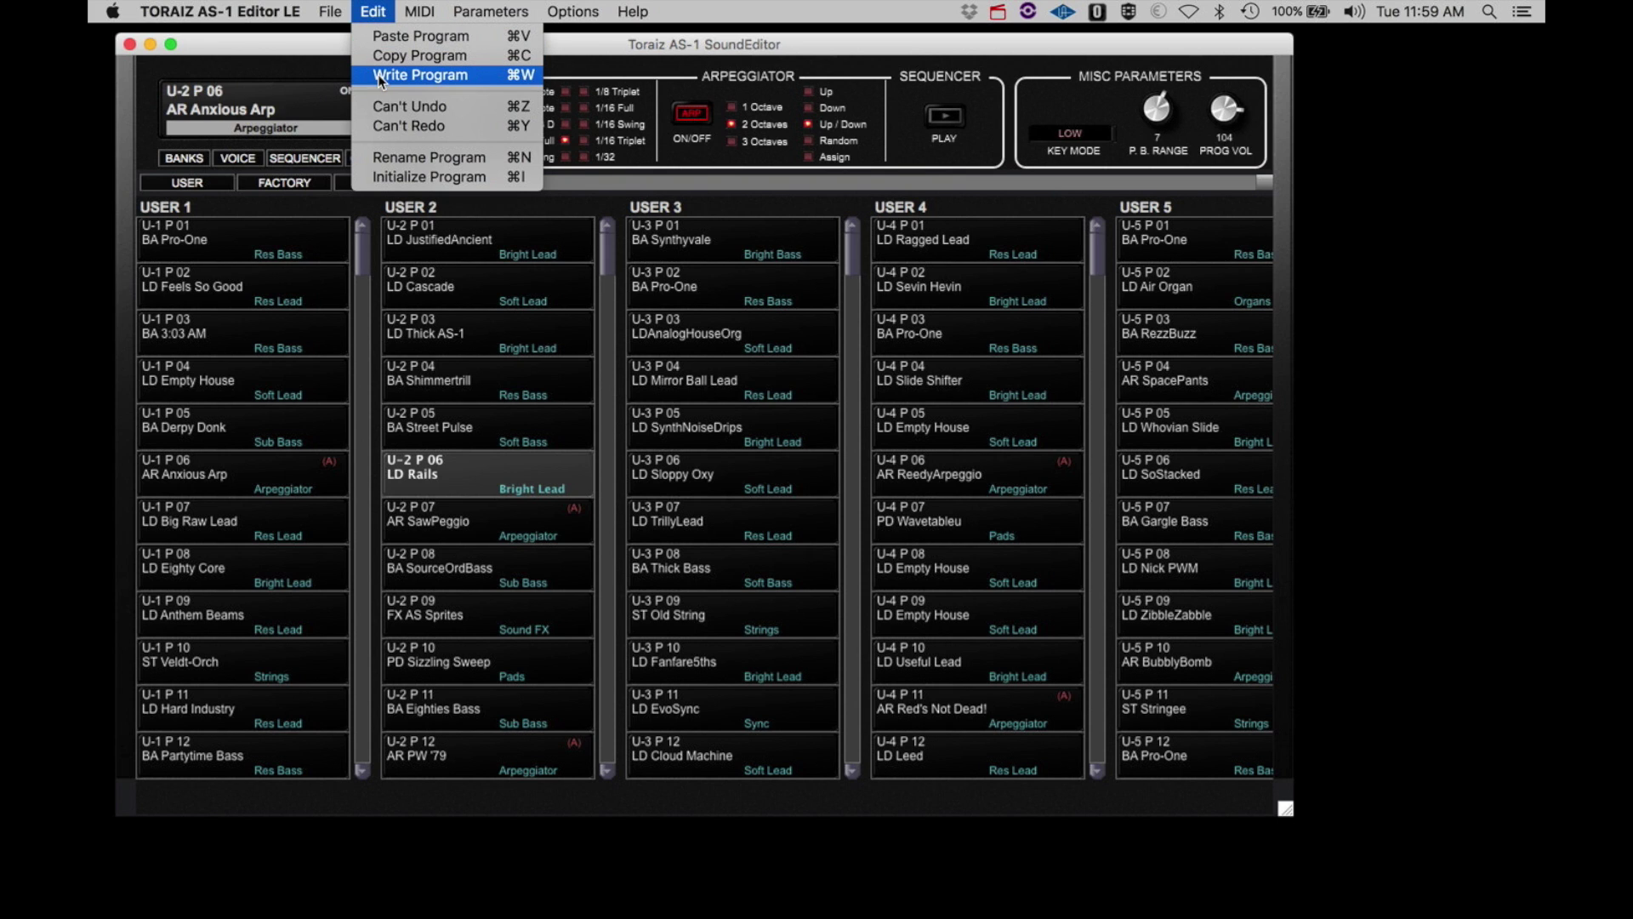
click(523, 86)
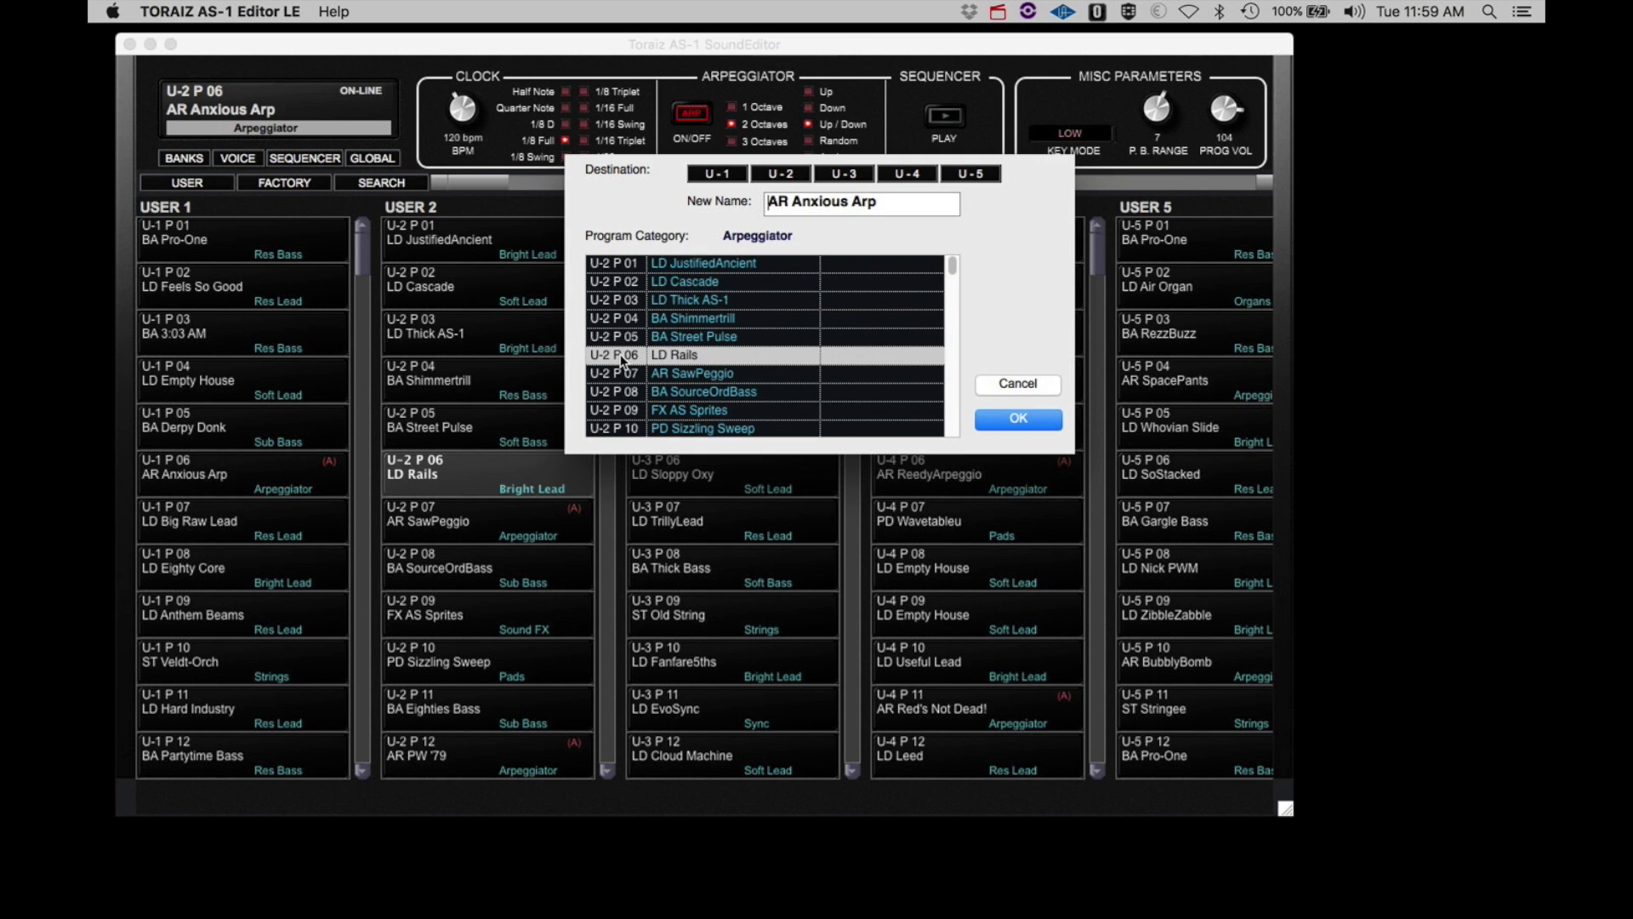
click(679, 375)
click(681, 356)
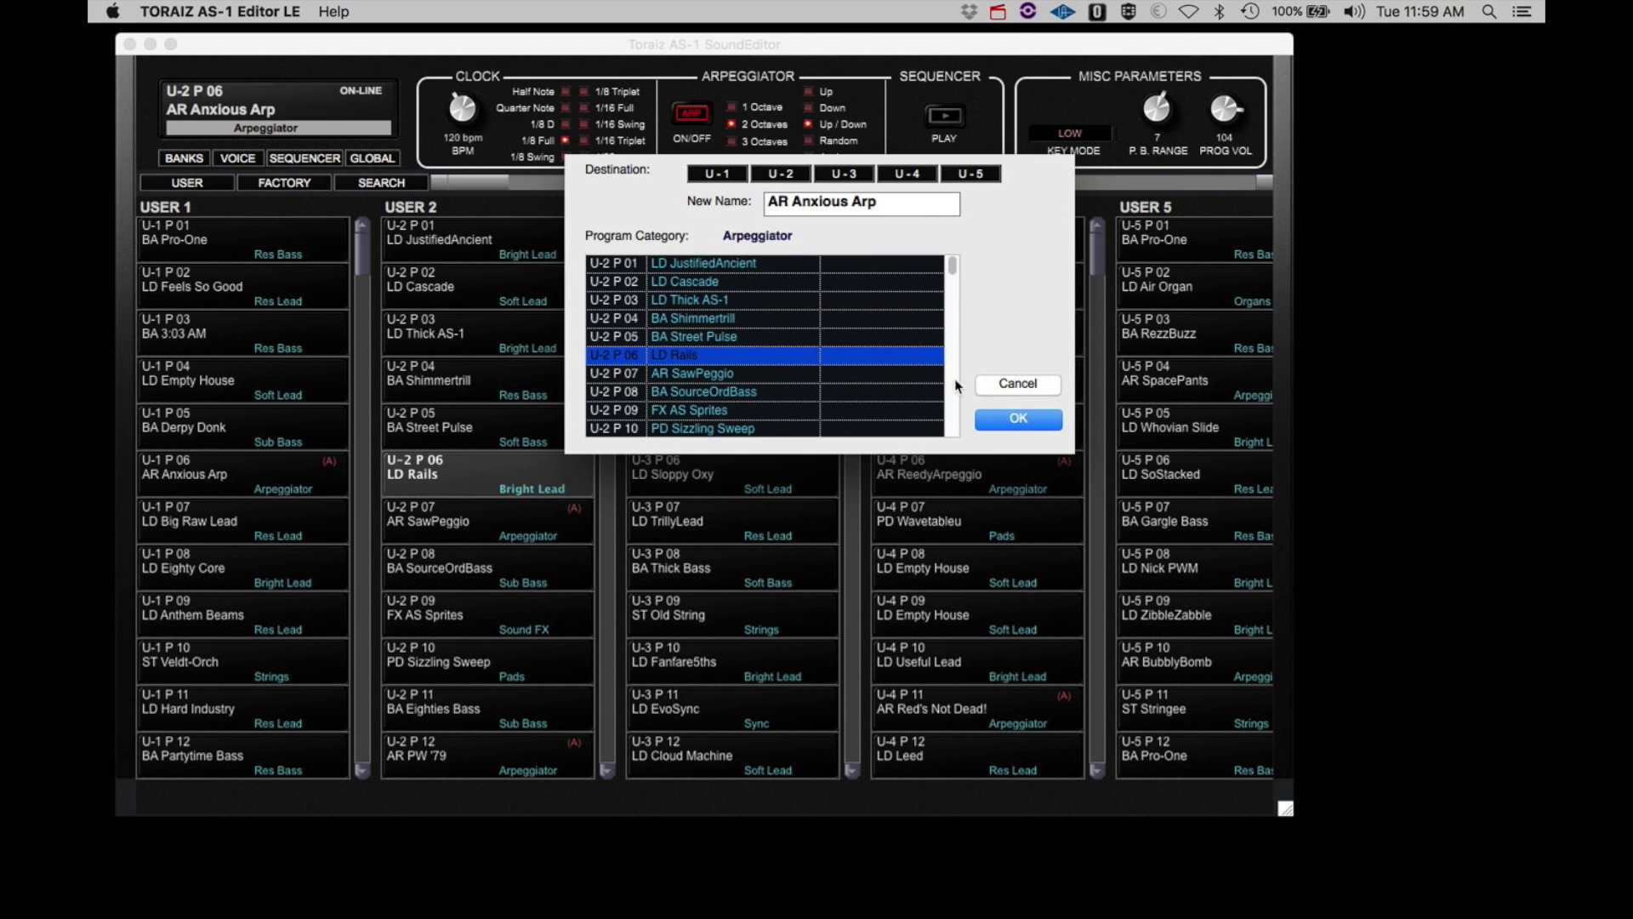
click(1000, 381)
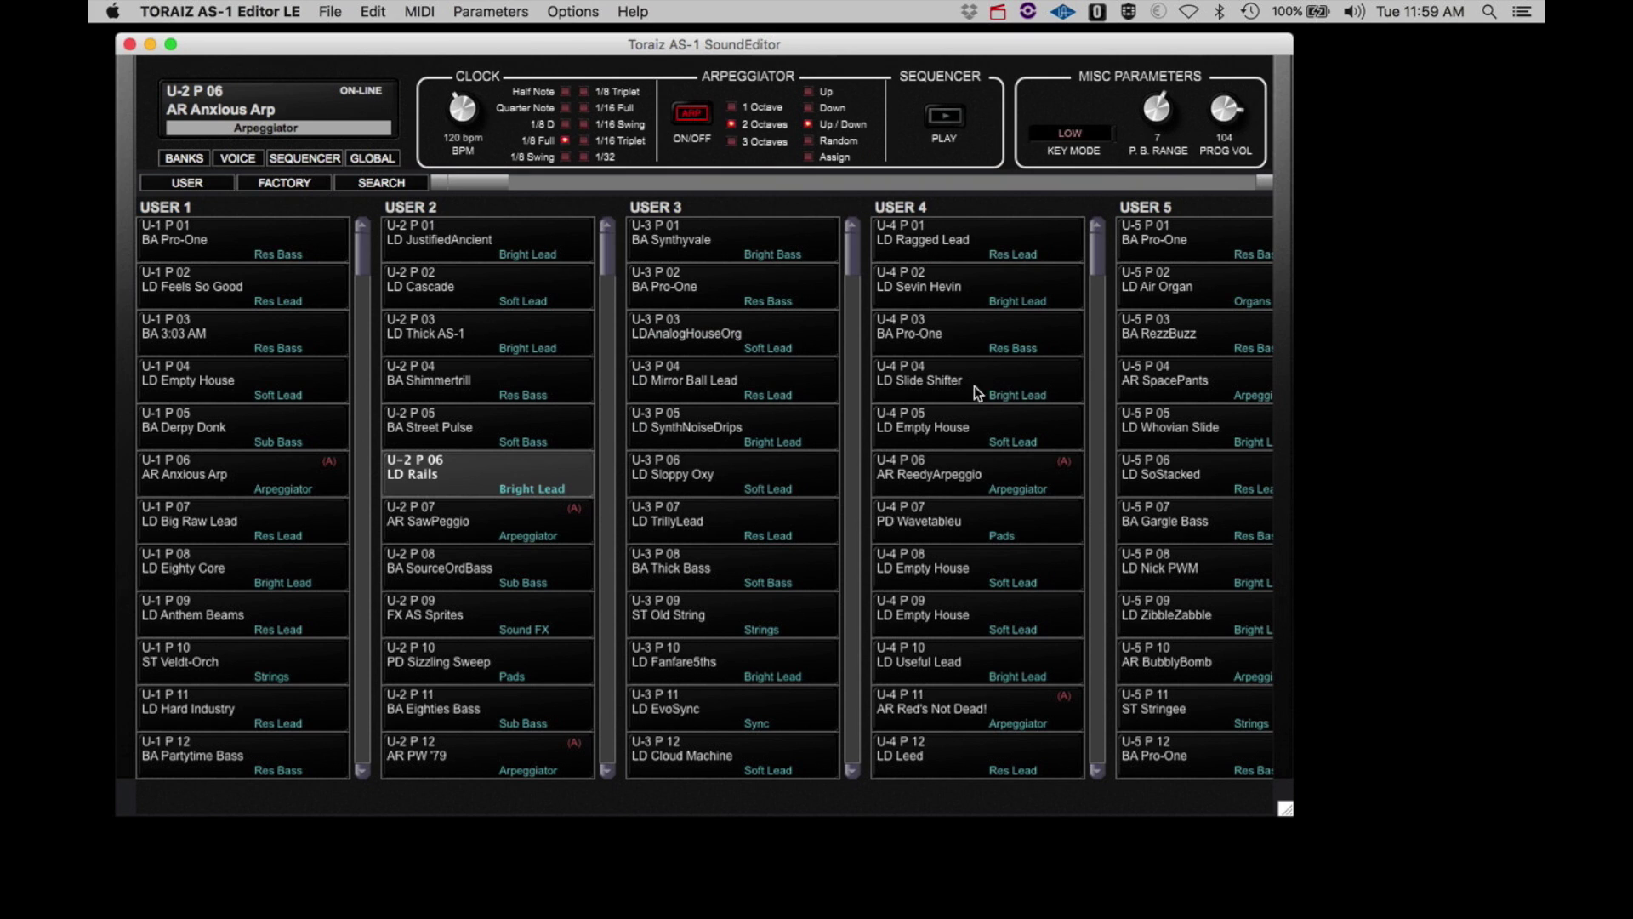
Step: Initialize slot U-2 P04 BA Shimmertrill to a blank Basic Program
click(498, 380)
right_click(498, 379)
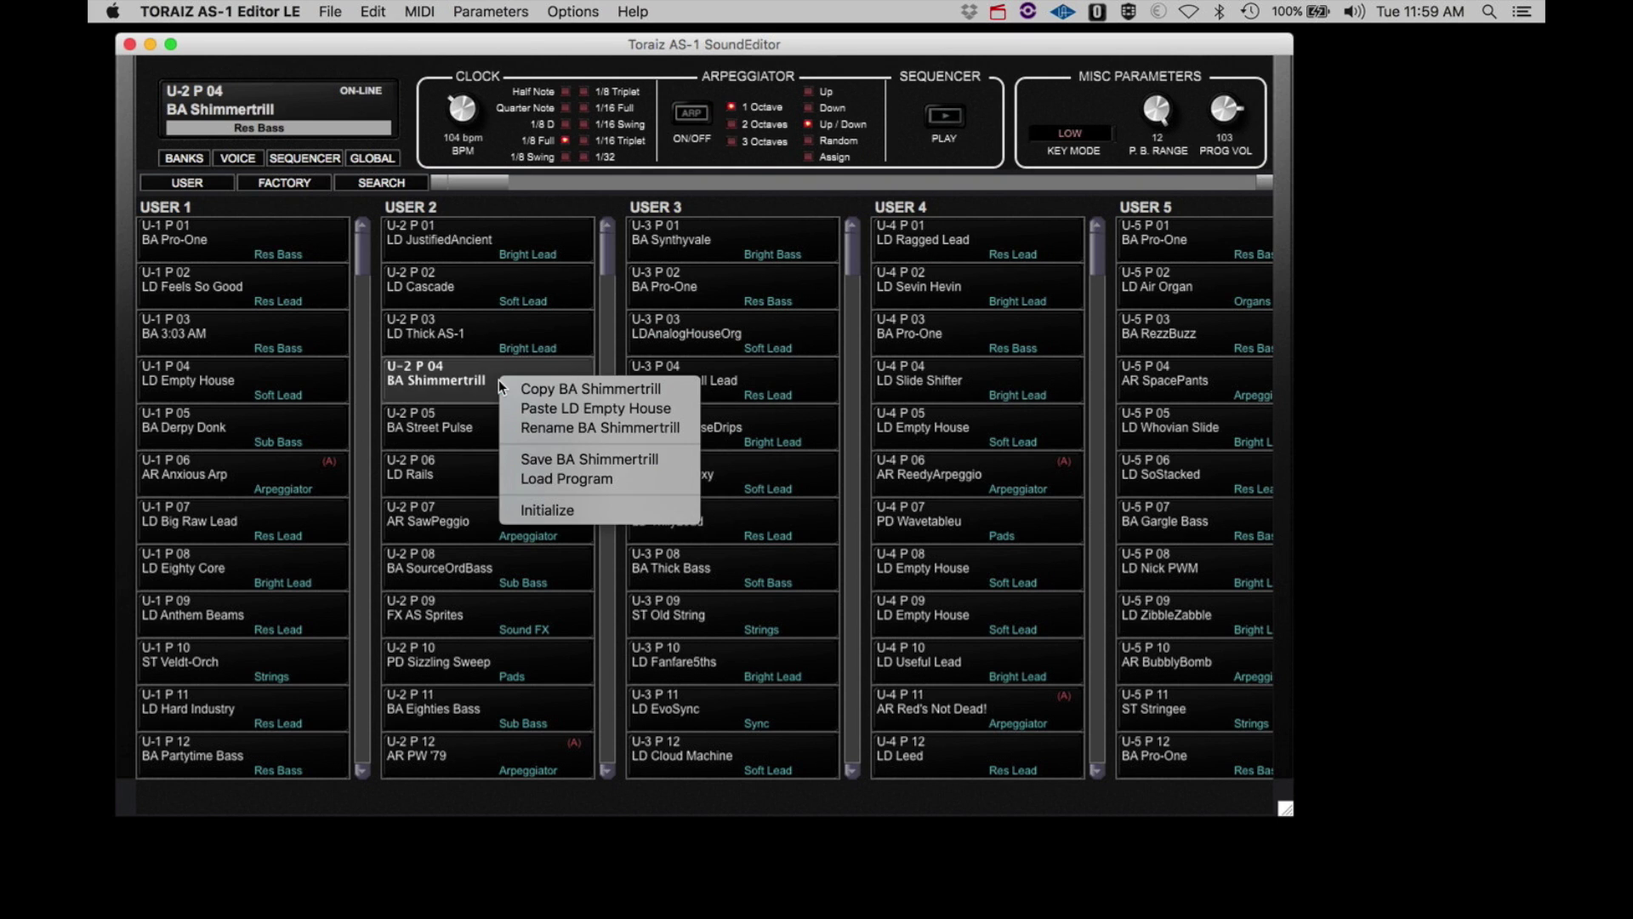
click(529, 509)
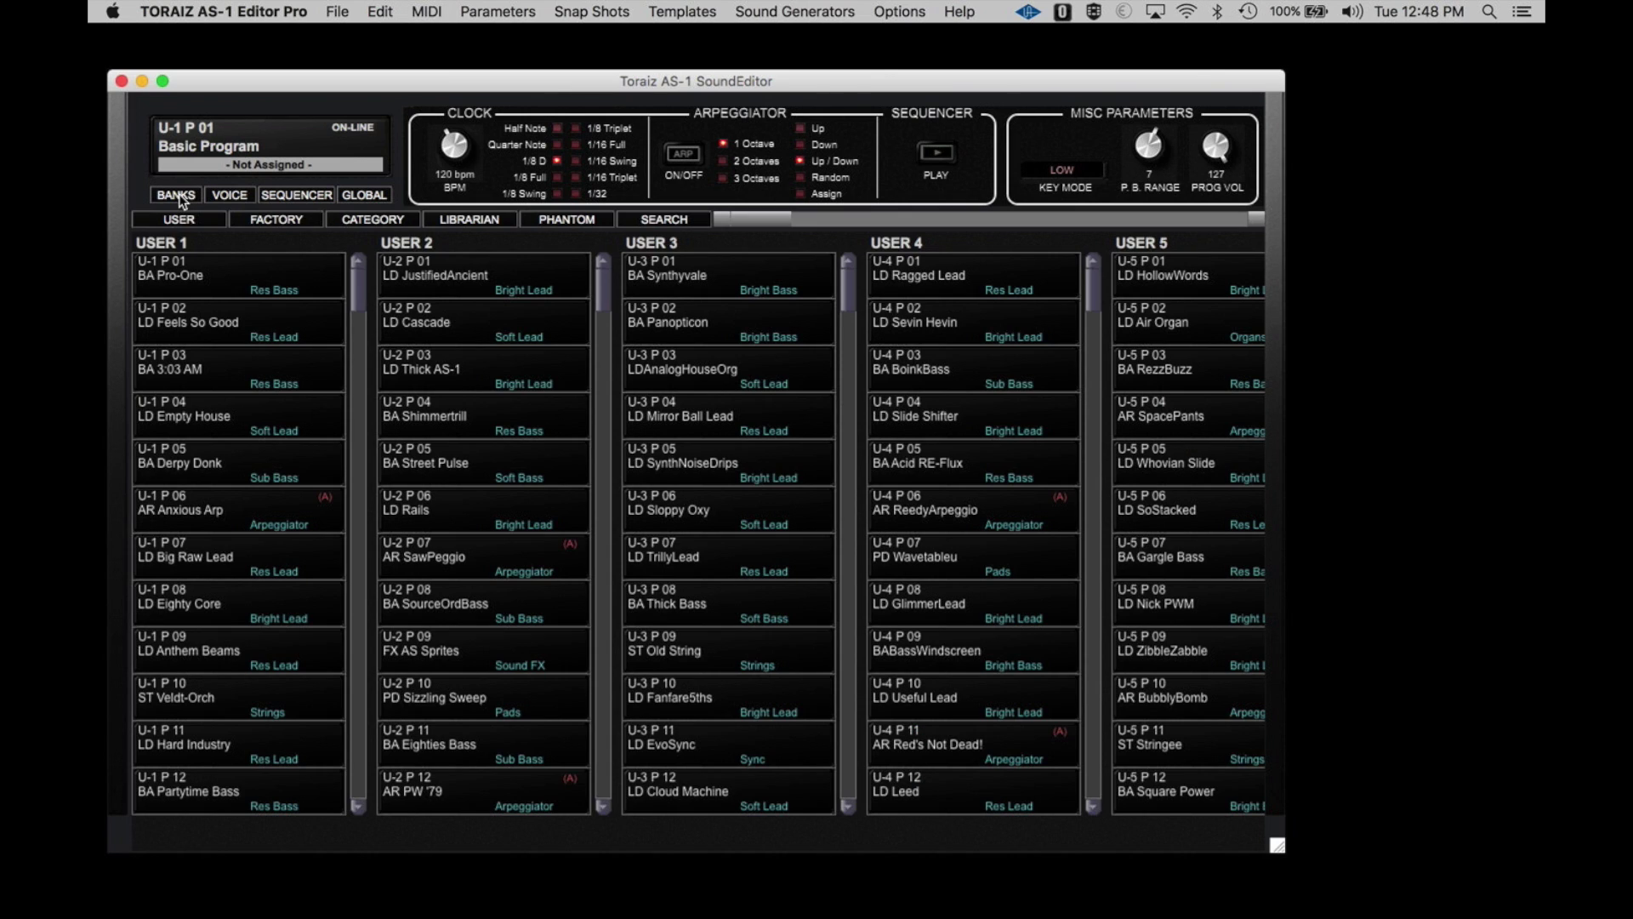
Step: On the CATEGORY tab, list the presets in banks U-1, U-3 and U-1 again
click(376, 220)
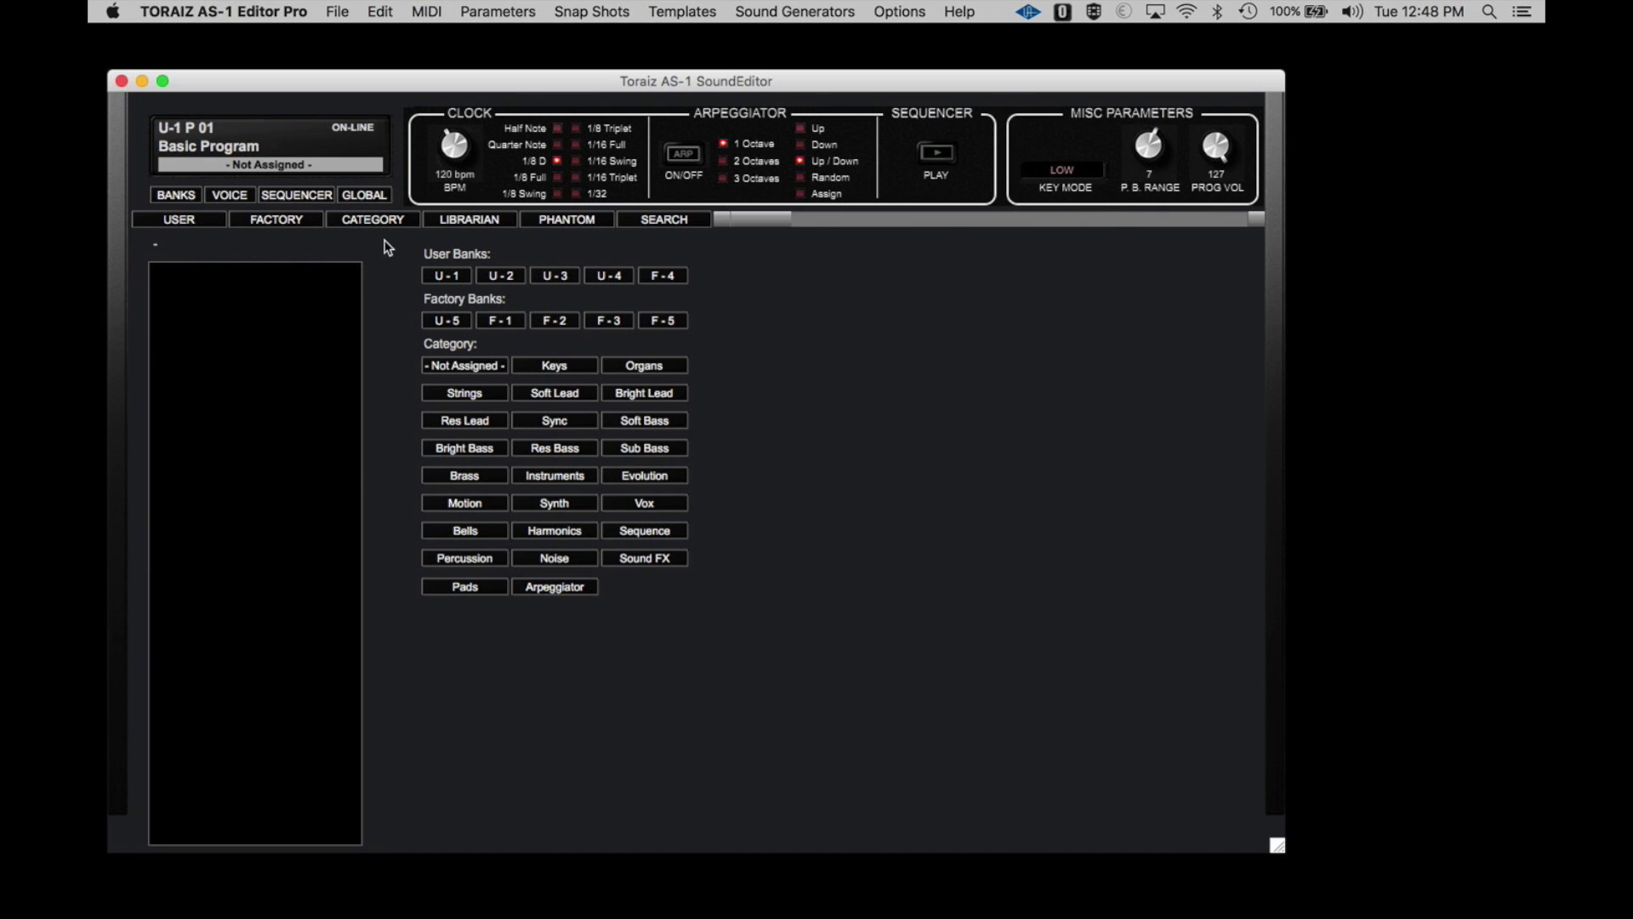
click(454, 277)
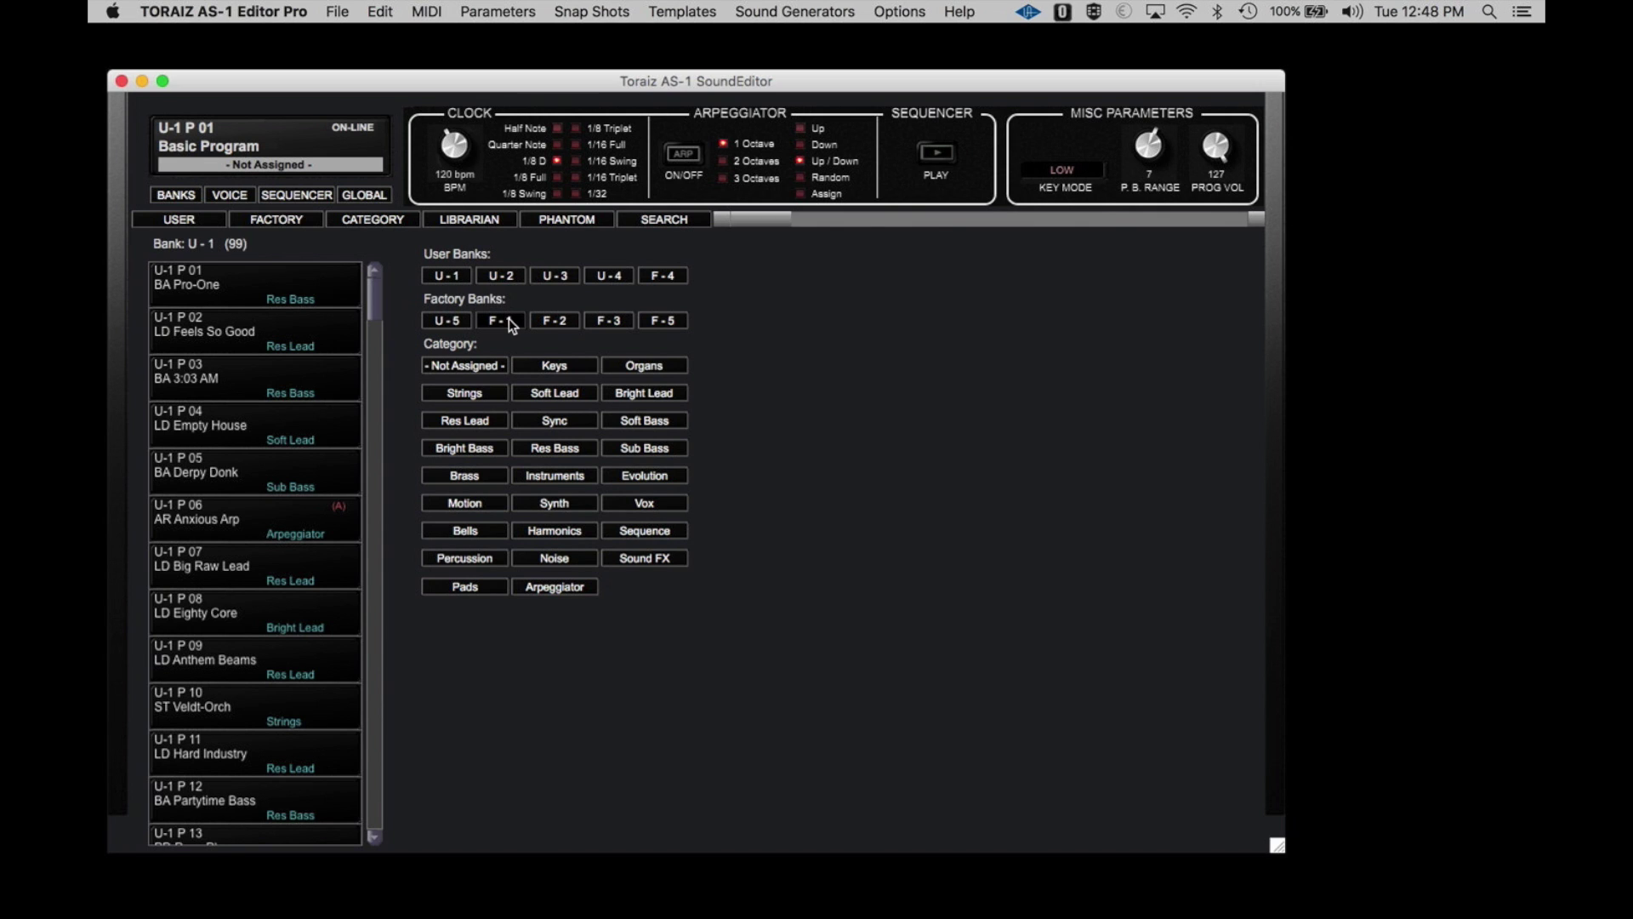
click(568, 278)
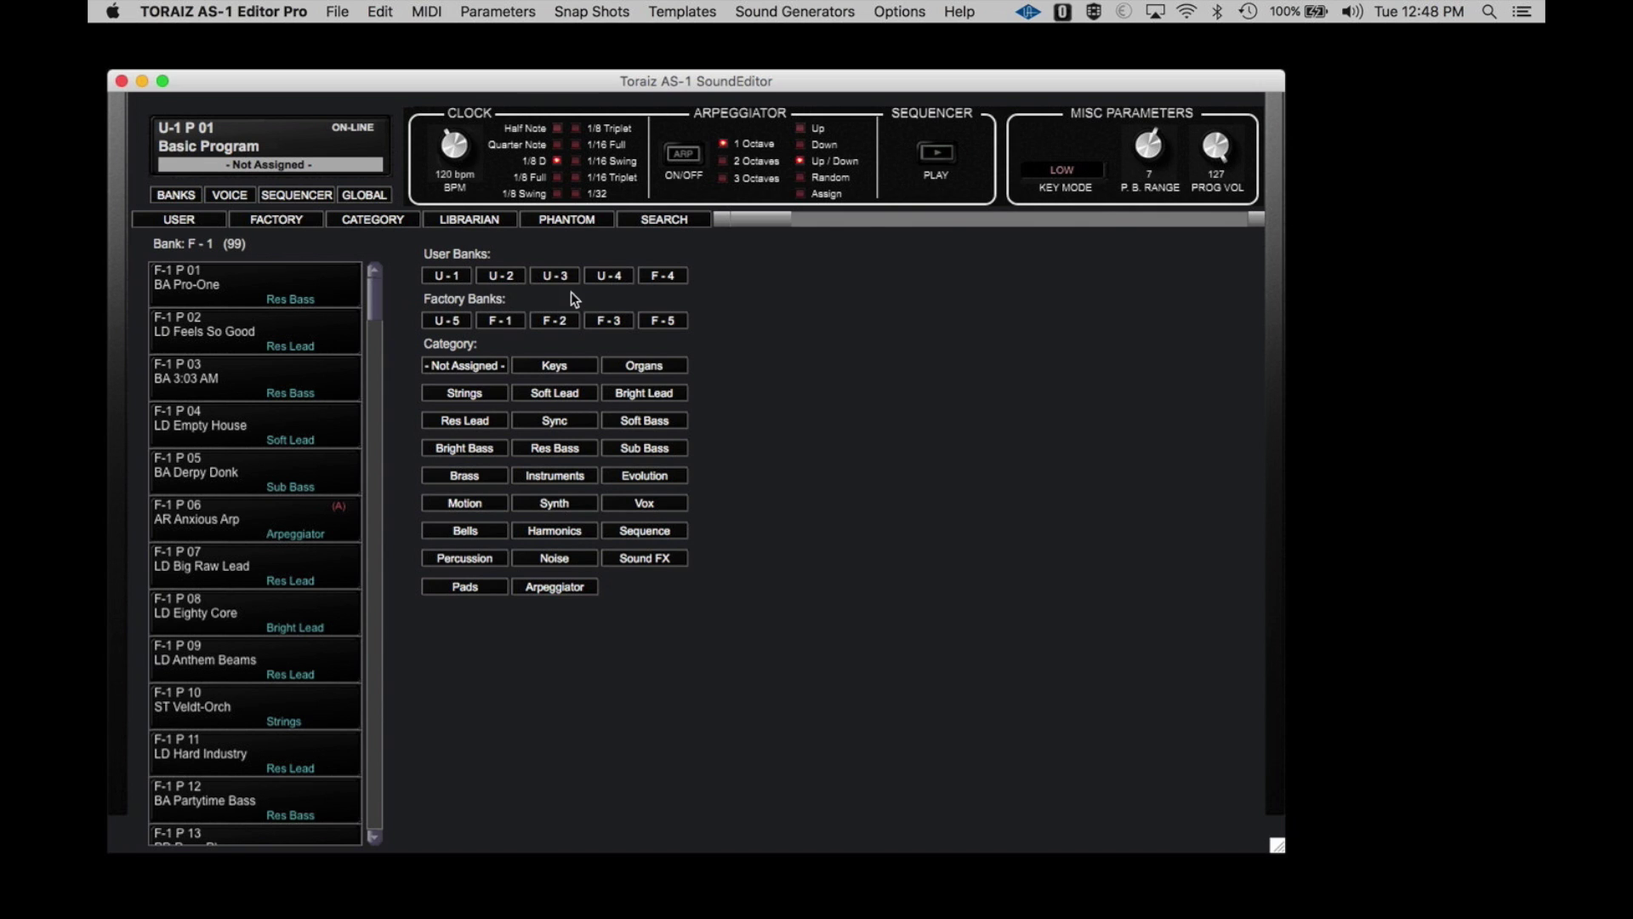
click(447, 274)
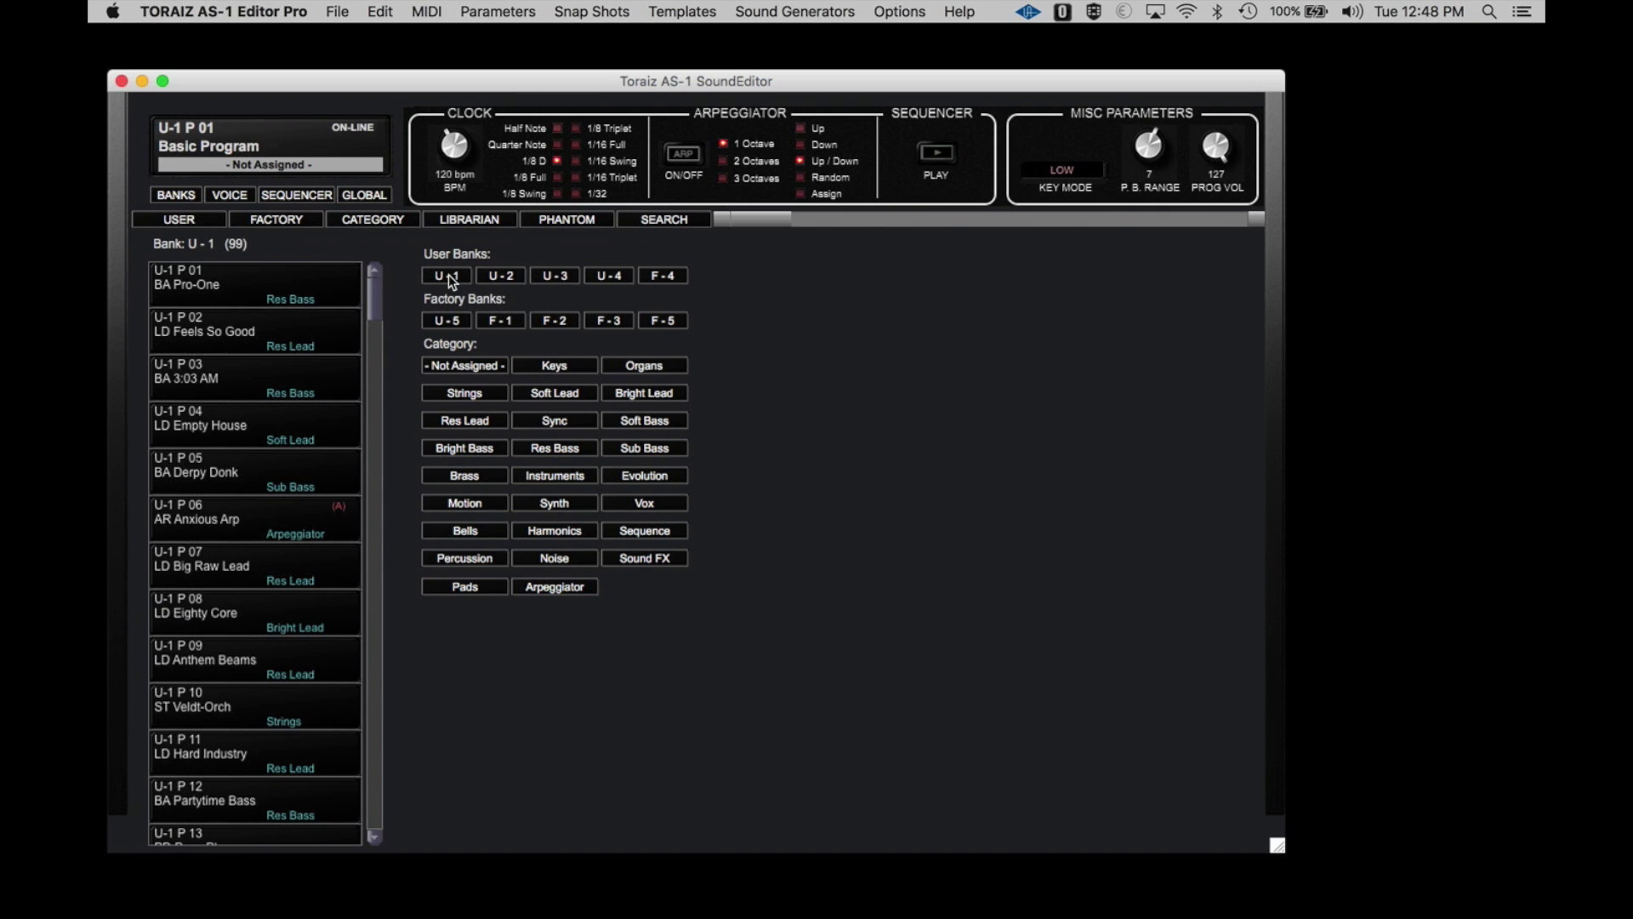
Step: List presets by category: Keys, Strings, Bright Bass, Res Bass, finishing on Brass
click(566, 371)
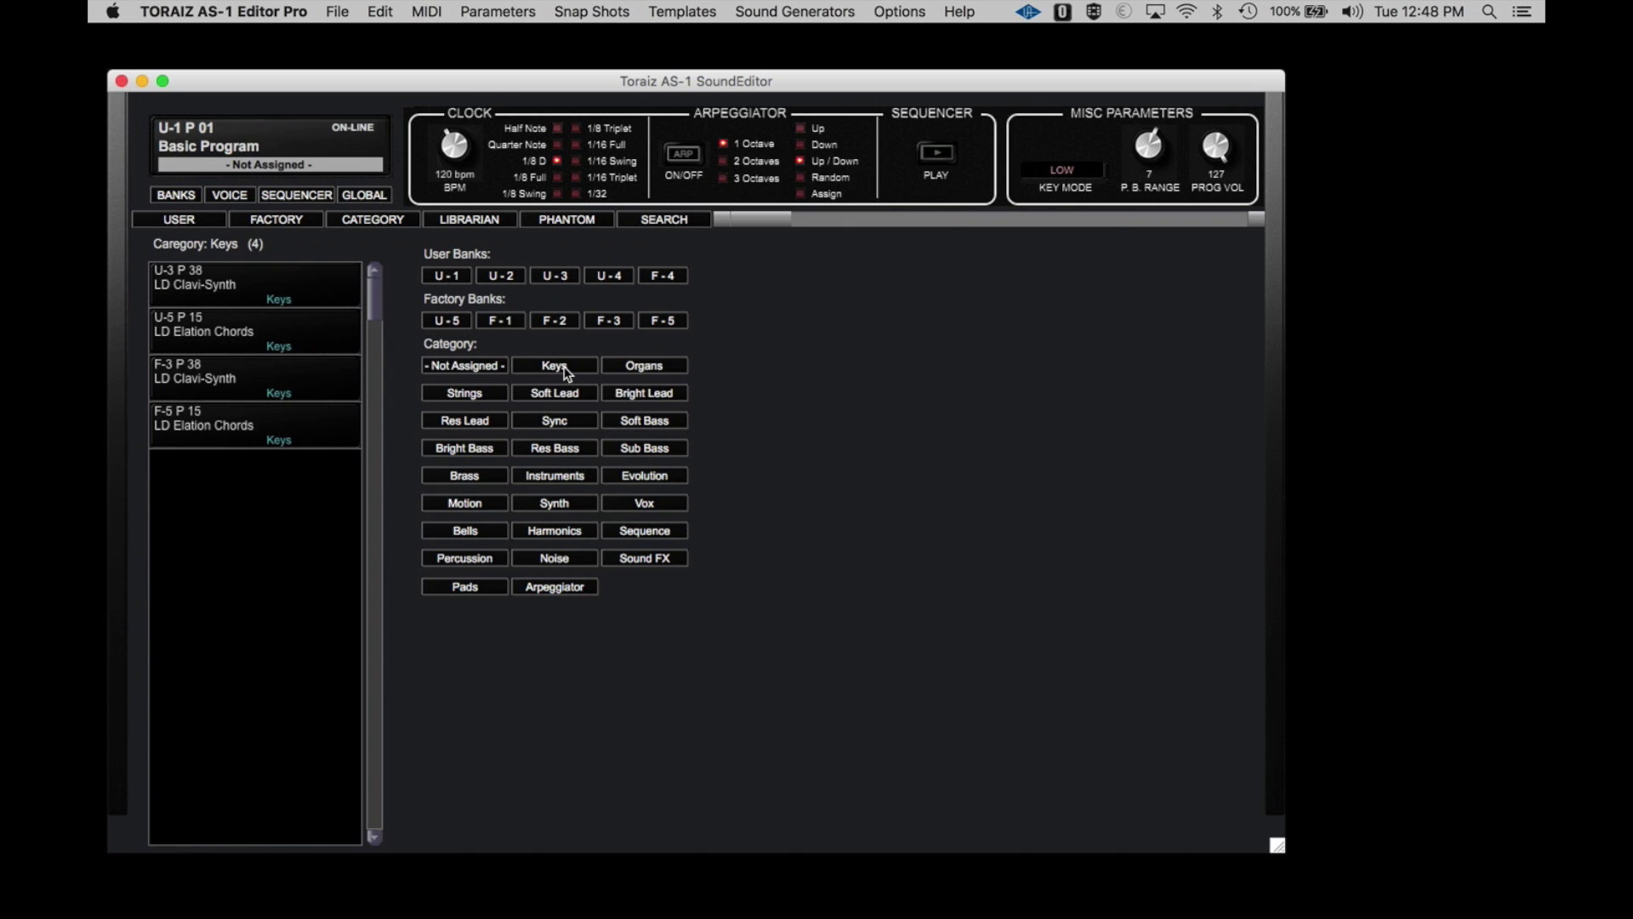
click(476, 398)
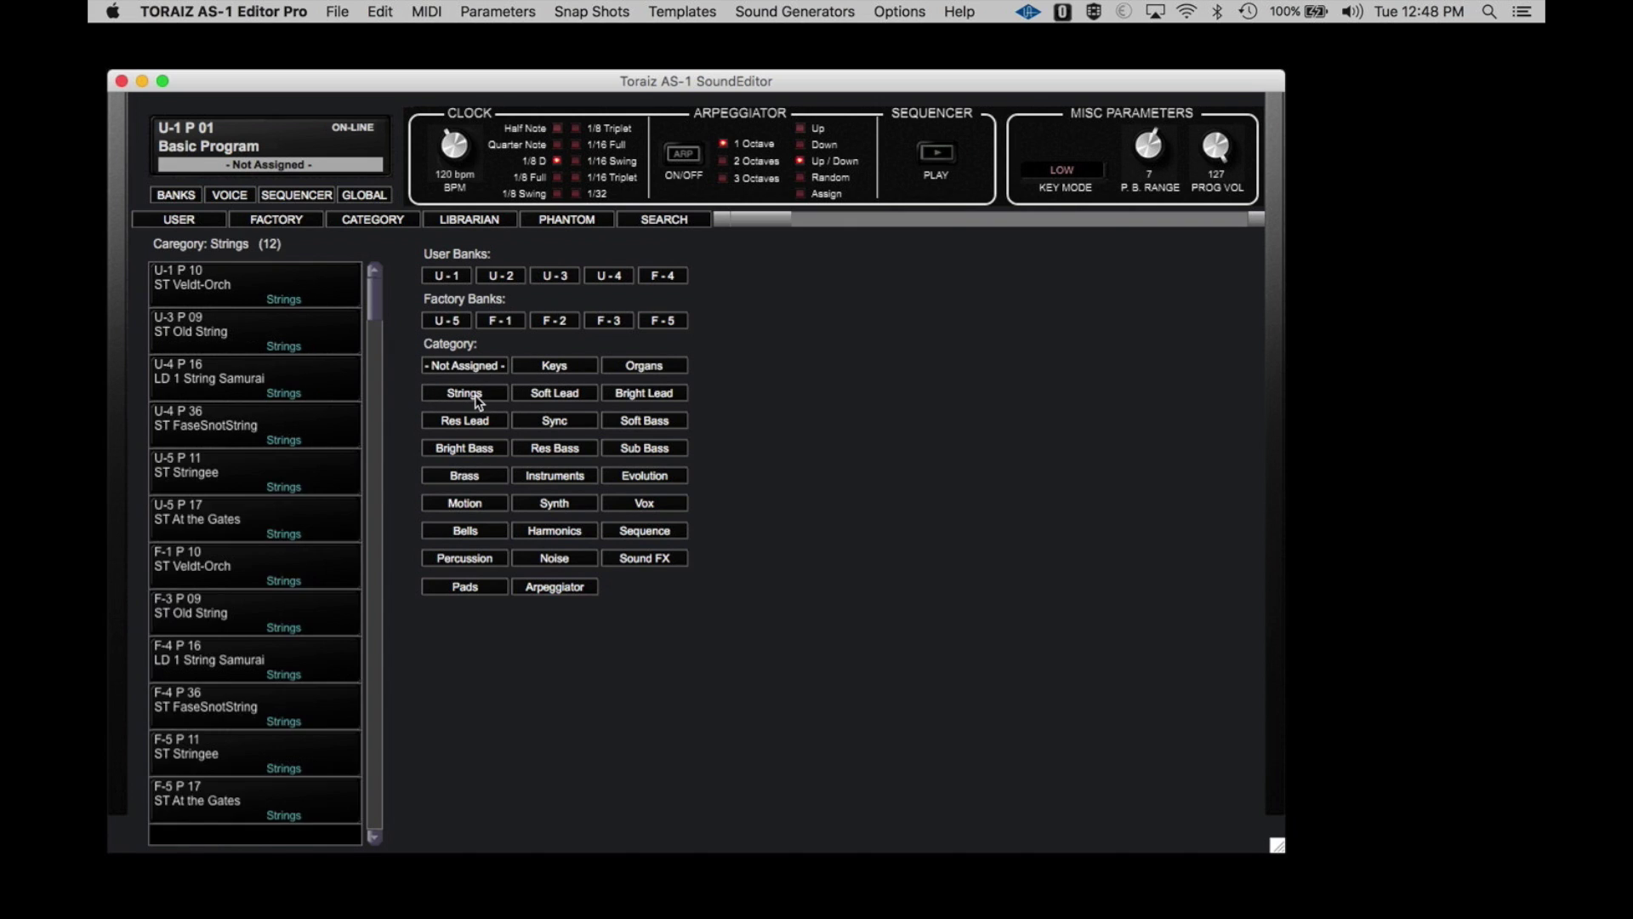
click(425, 446)
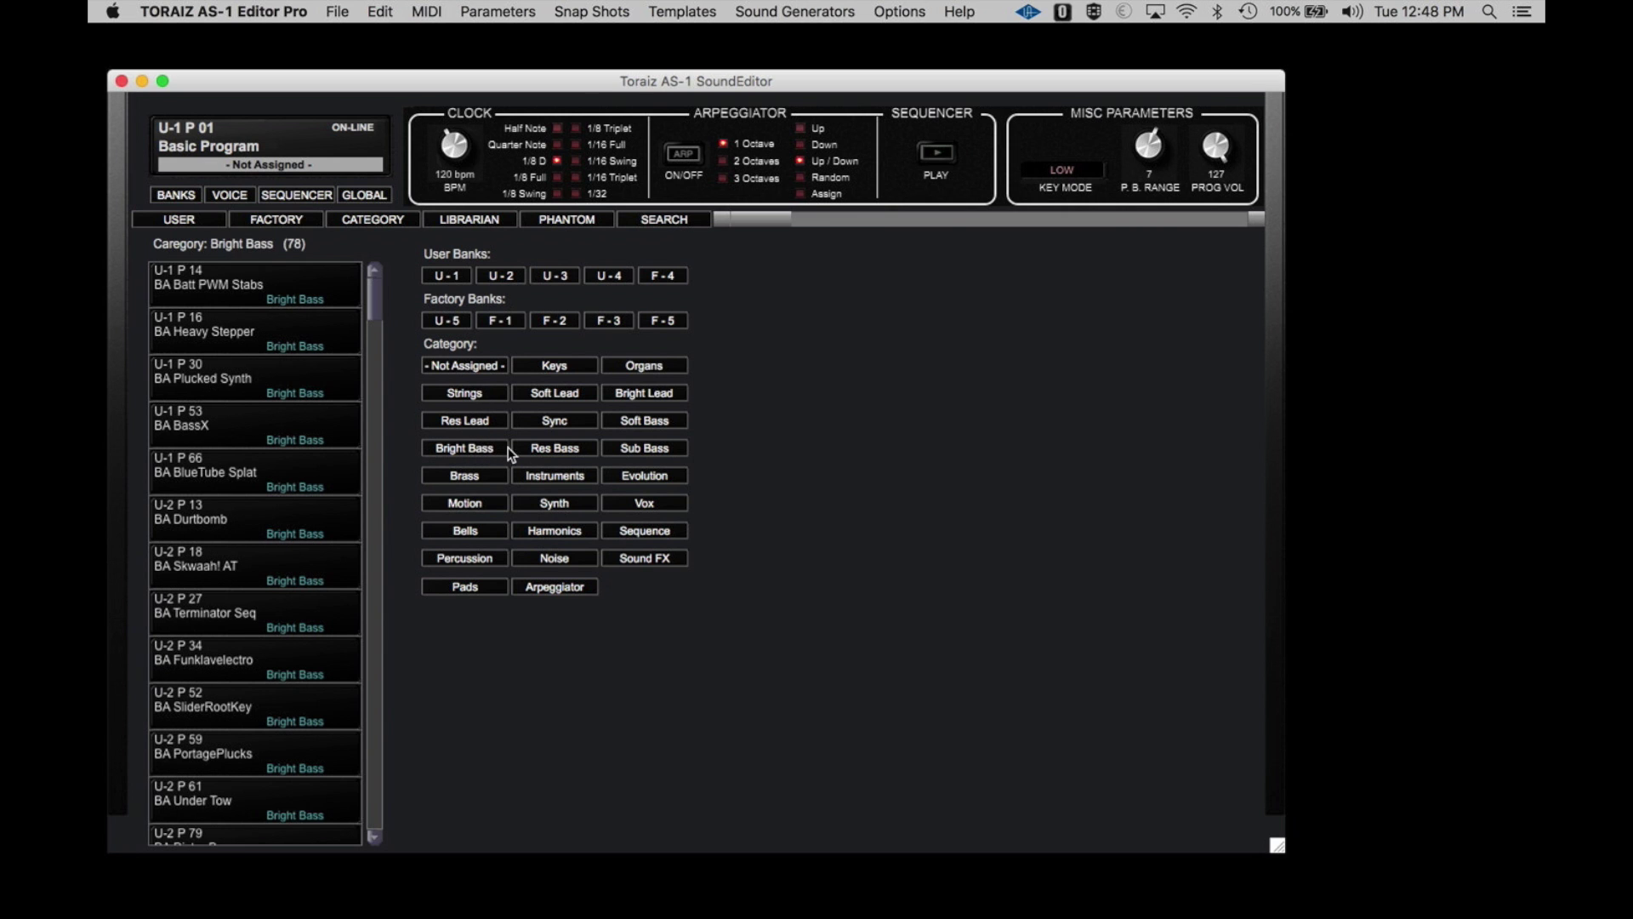
click(557, 451)
click(473, 476)
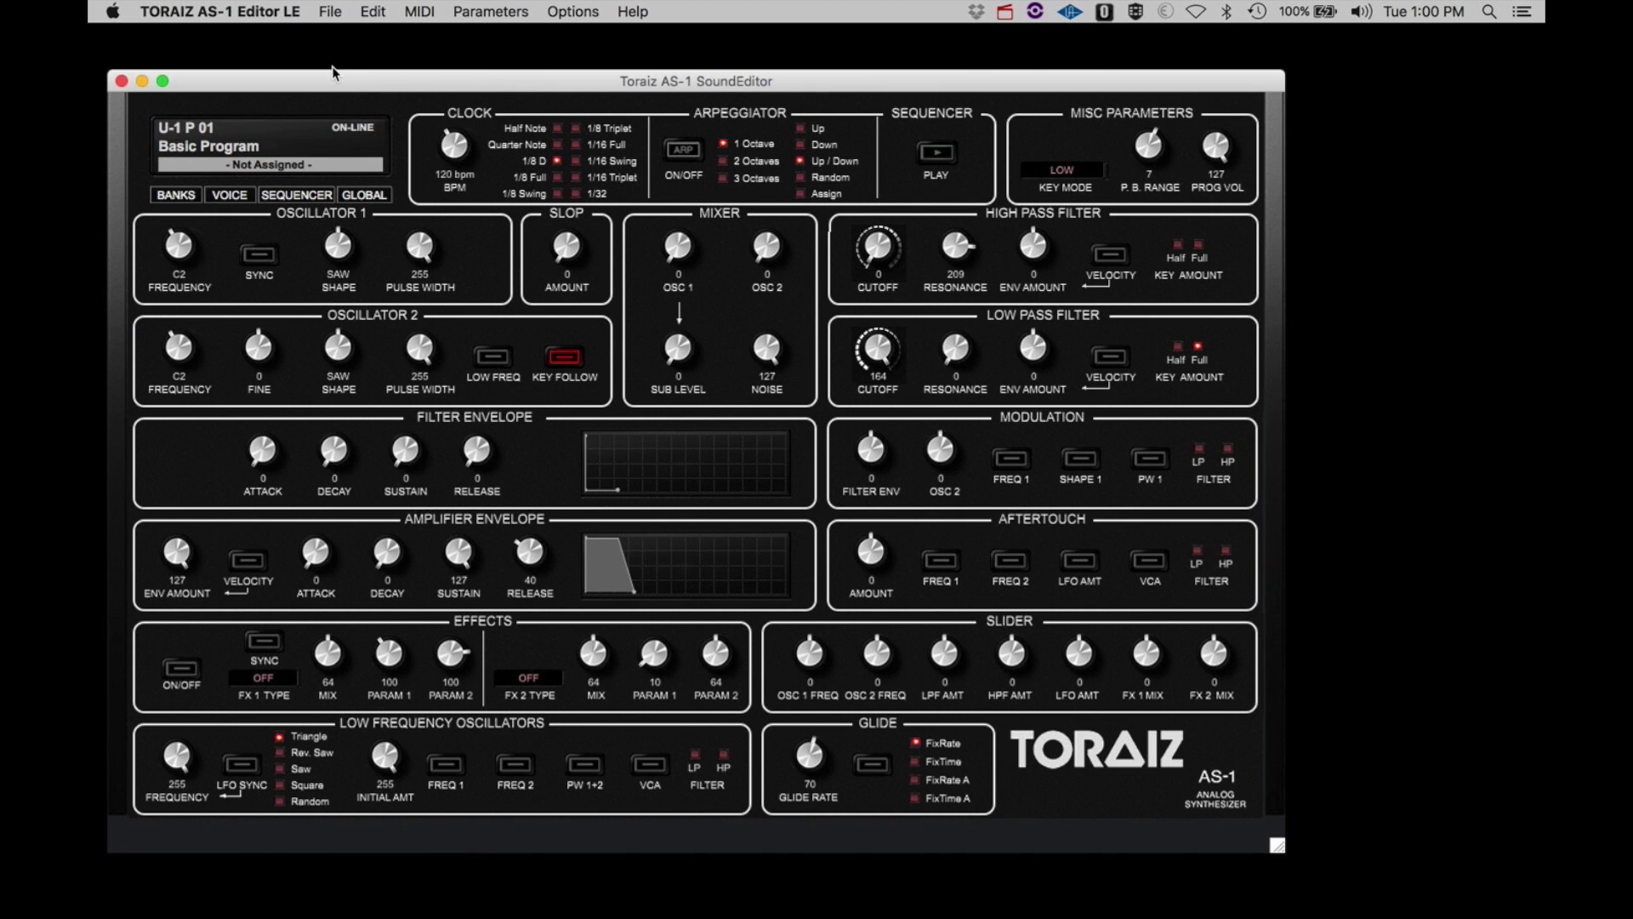
Step: Show the TORAIZ AS-1 Editor LE application menu, then the File menu's load and save commands
click(265, 13)
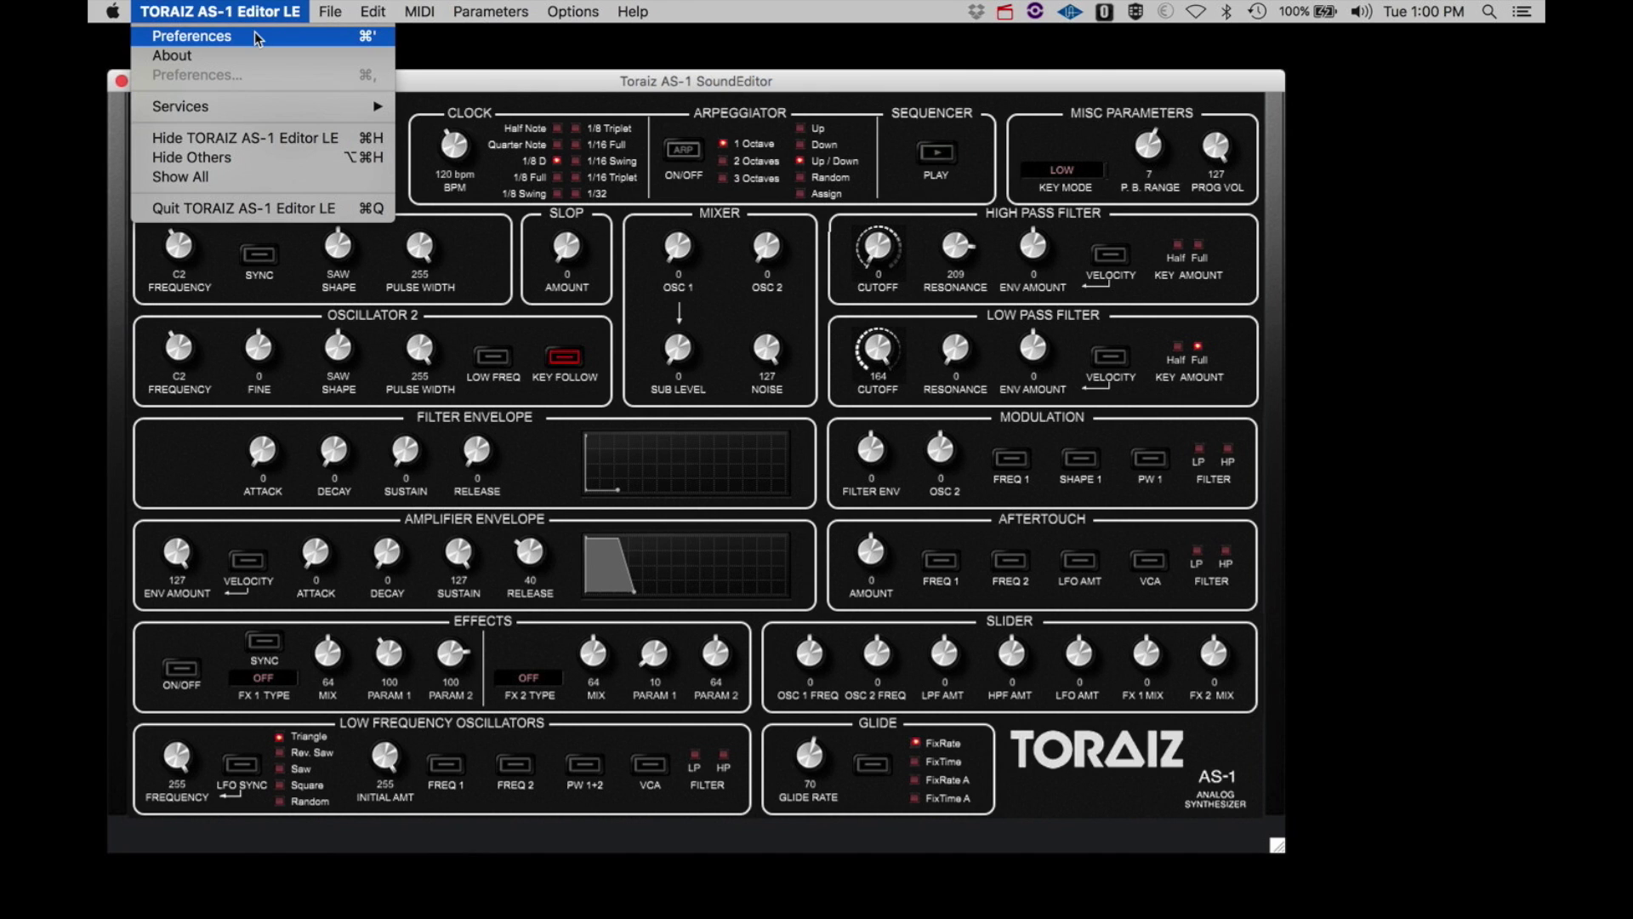
mouse_move(333, 12)
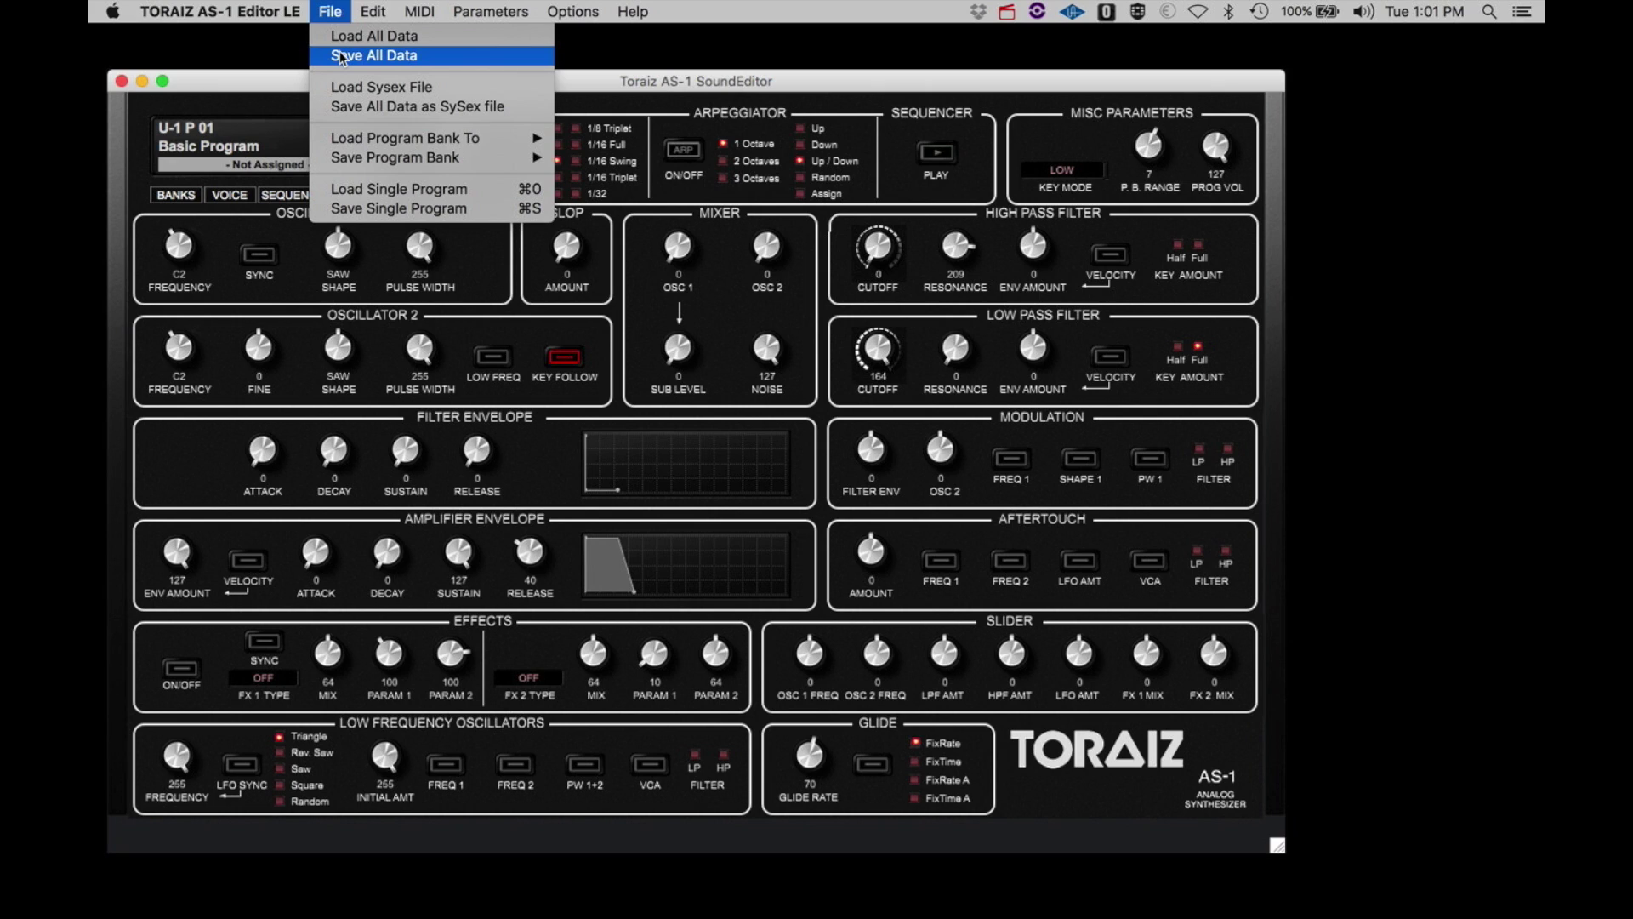
Step: Save all editor data to a file named 'All'
click(340, 56)
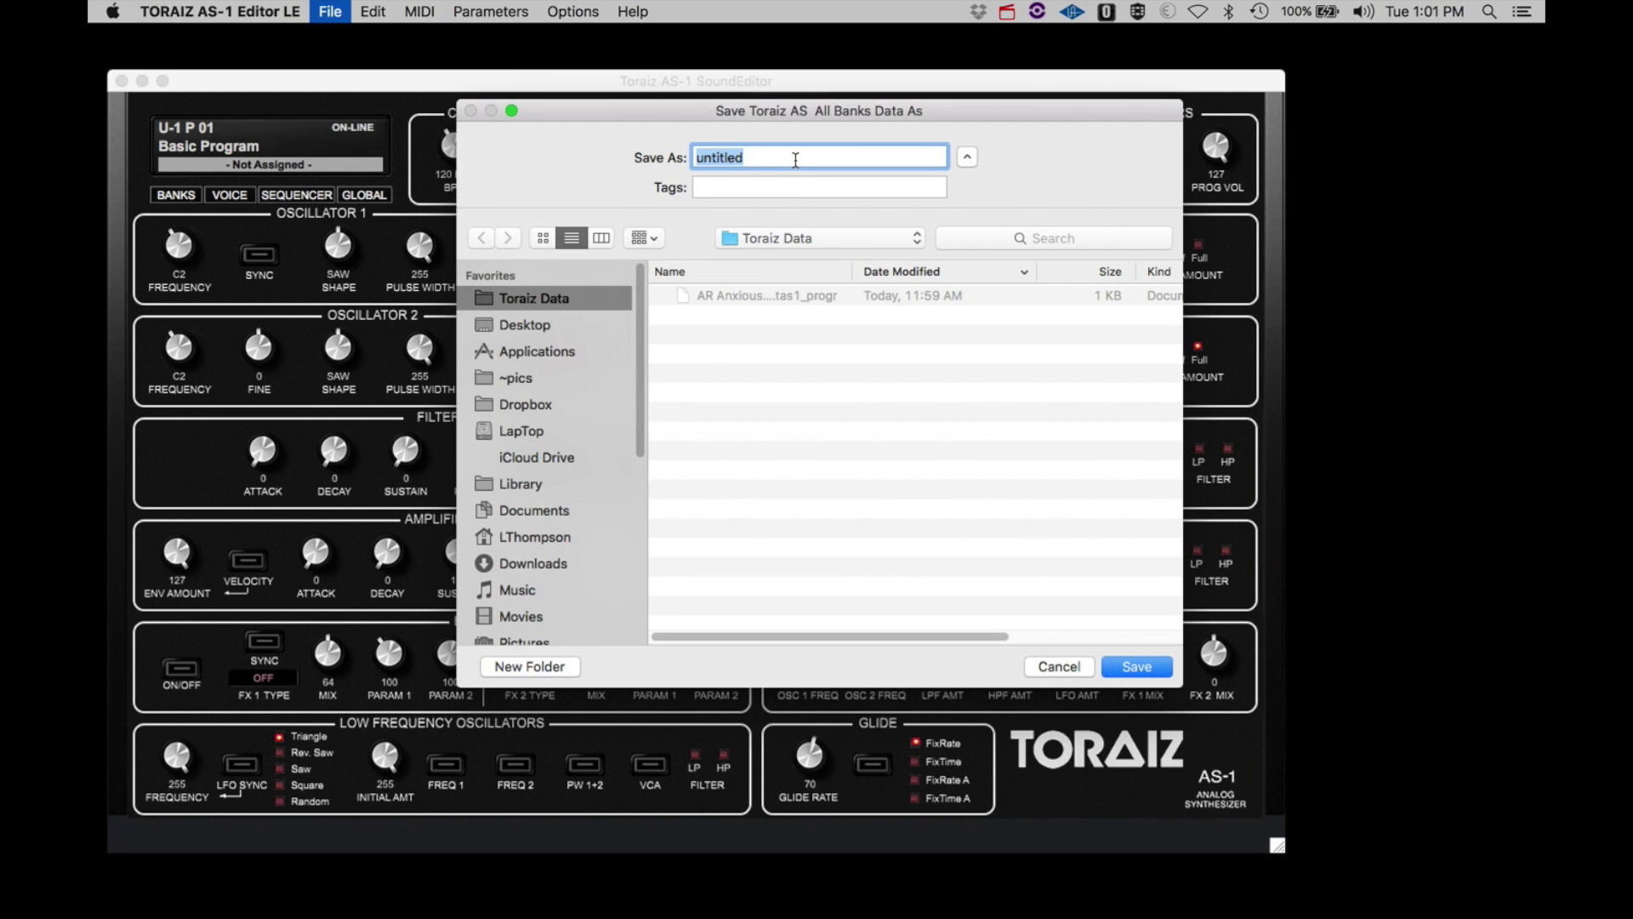
text(All)
click(1136, 669)
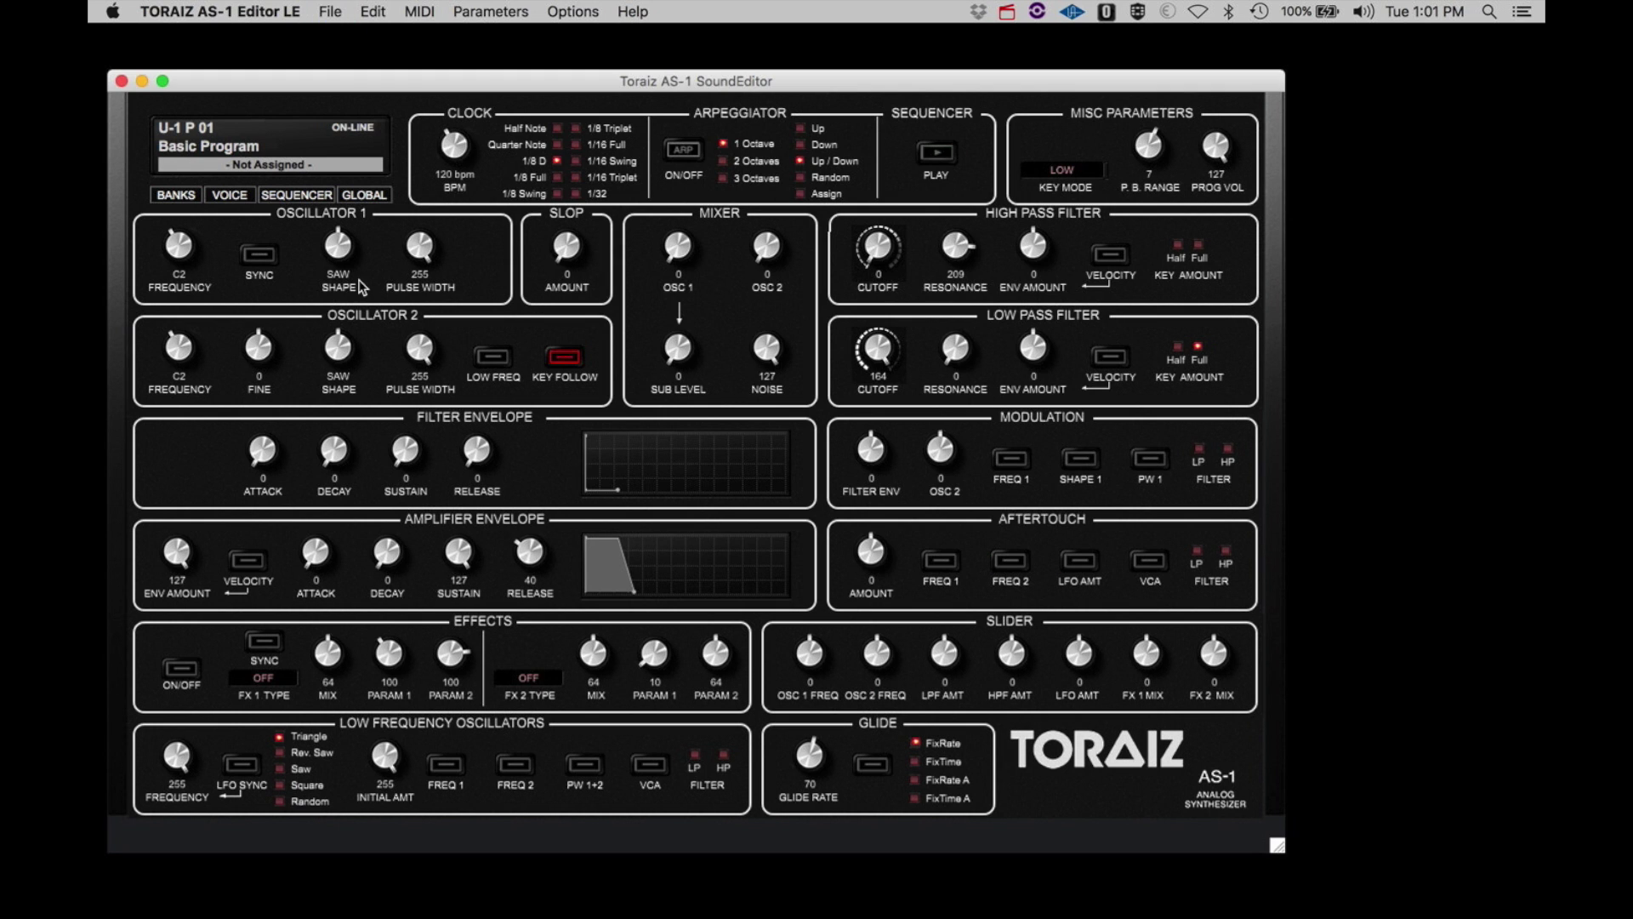
Step: Load All.tas1_synth from Toraiz Data and transmit its user program banks to the synth
click(330, 19)
click(339, 34)
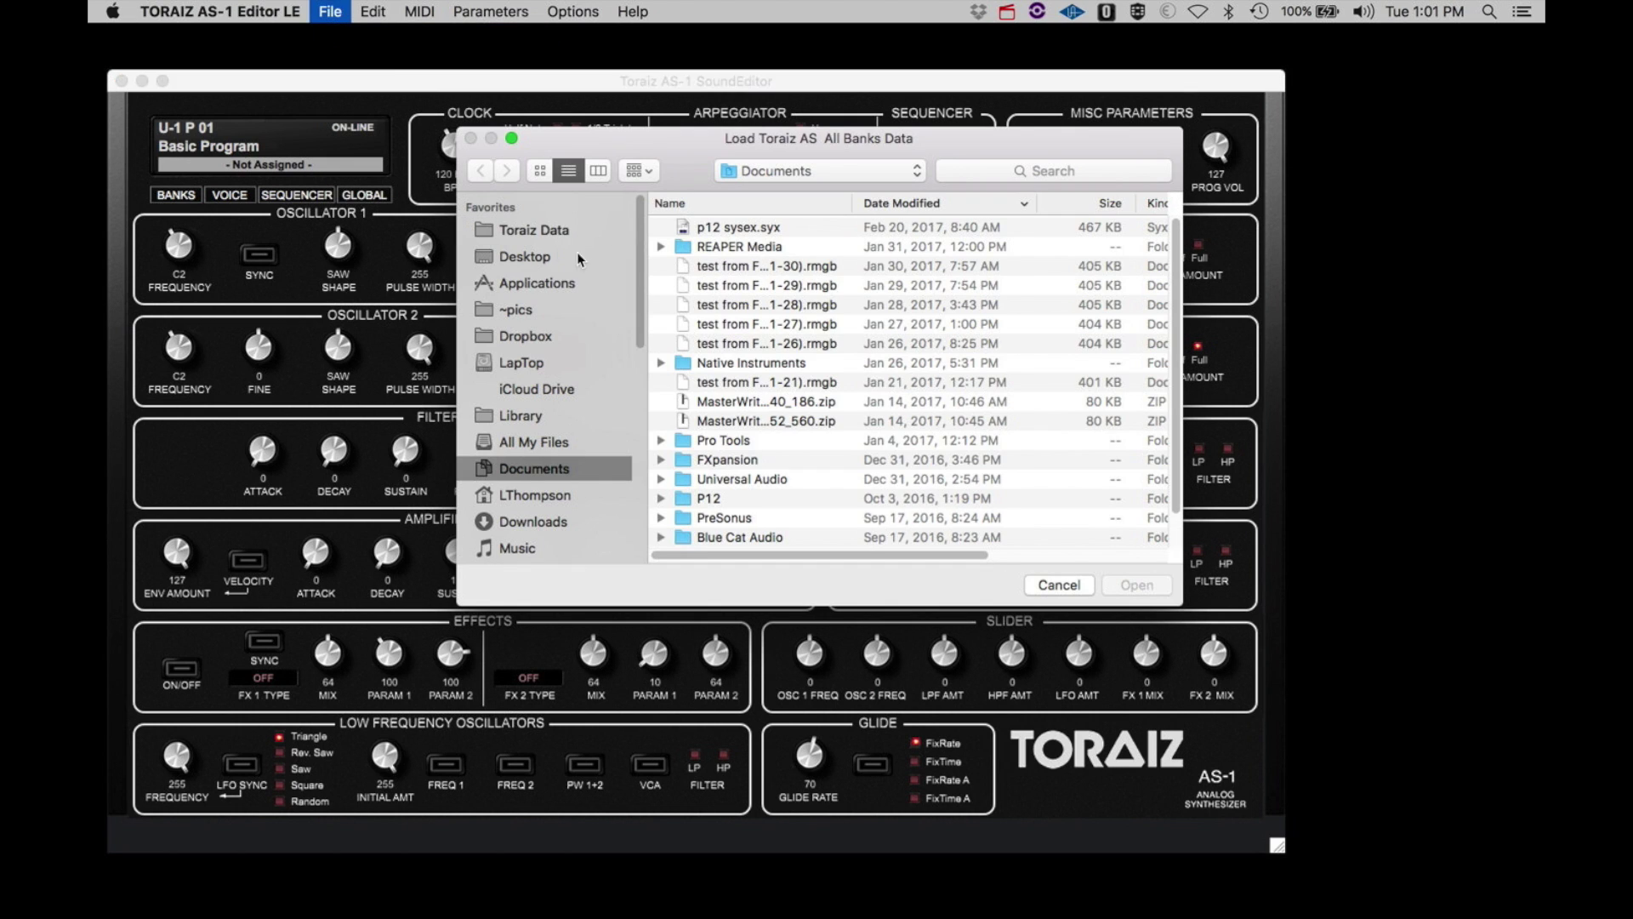
click(533, 231)
click(690, 232)
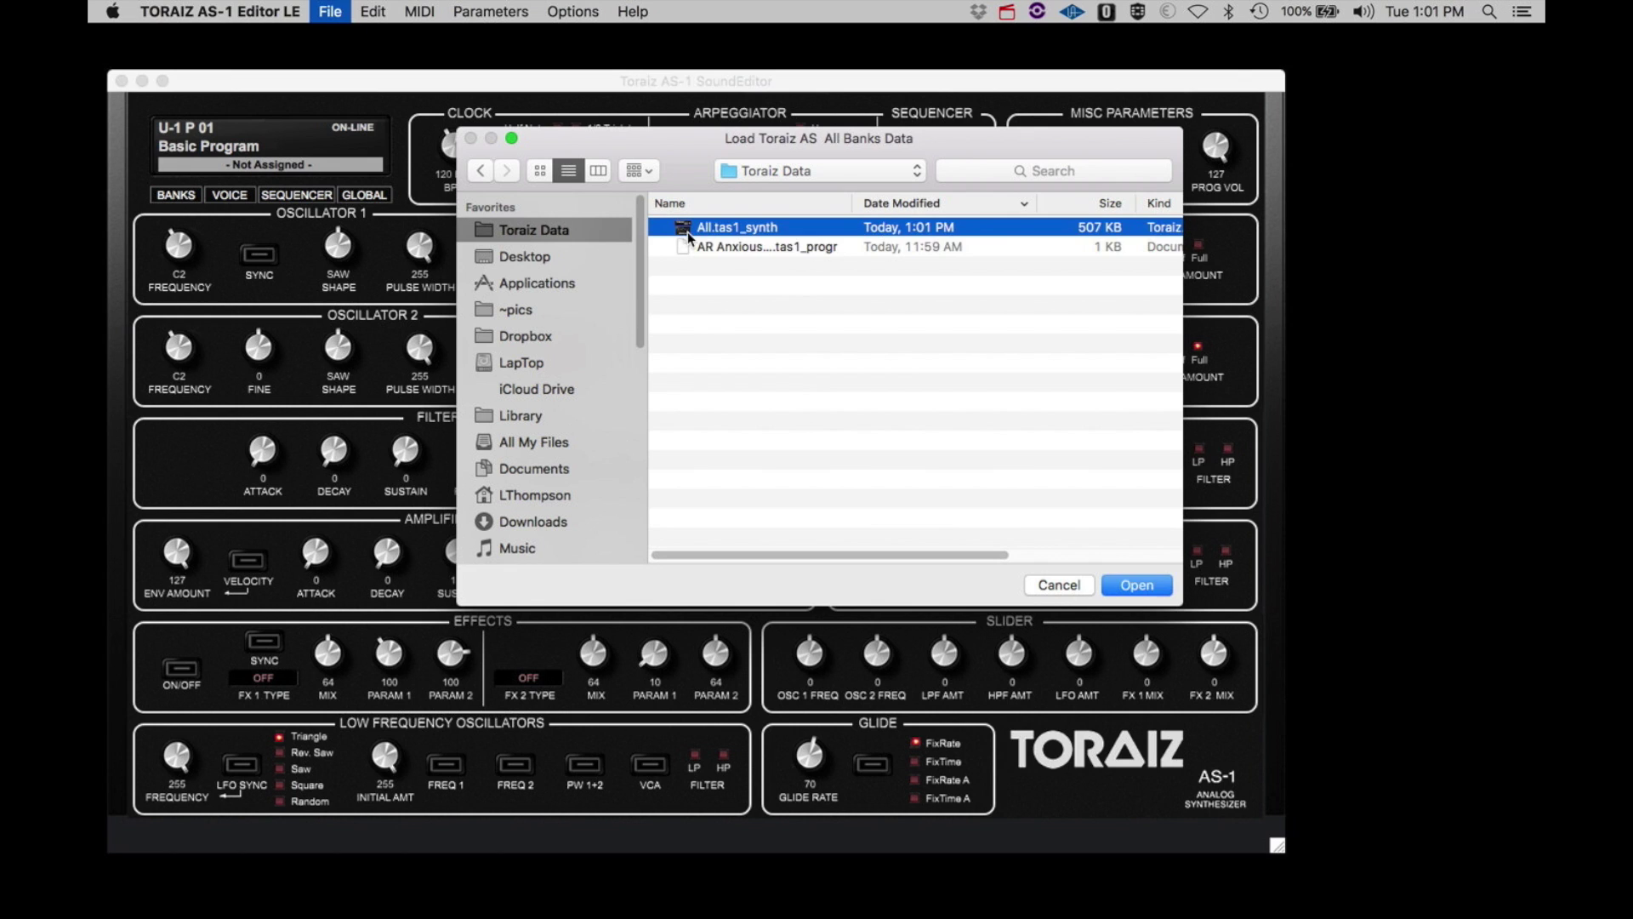
click(1122, 585)
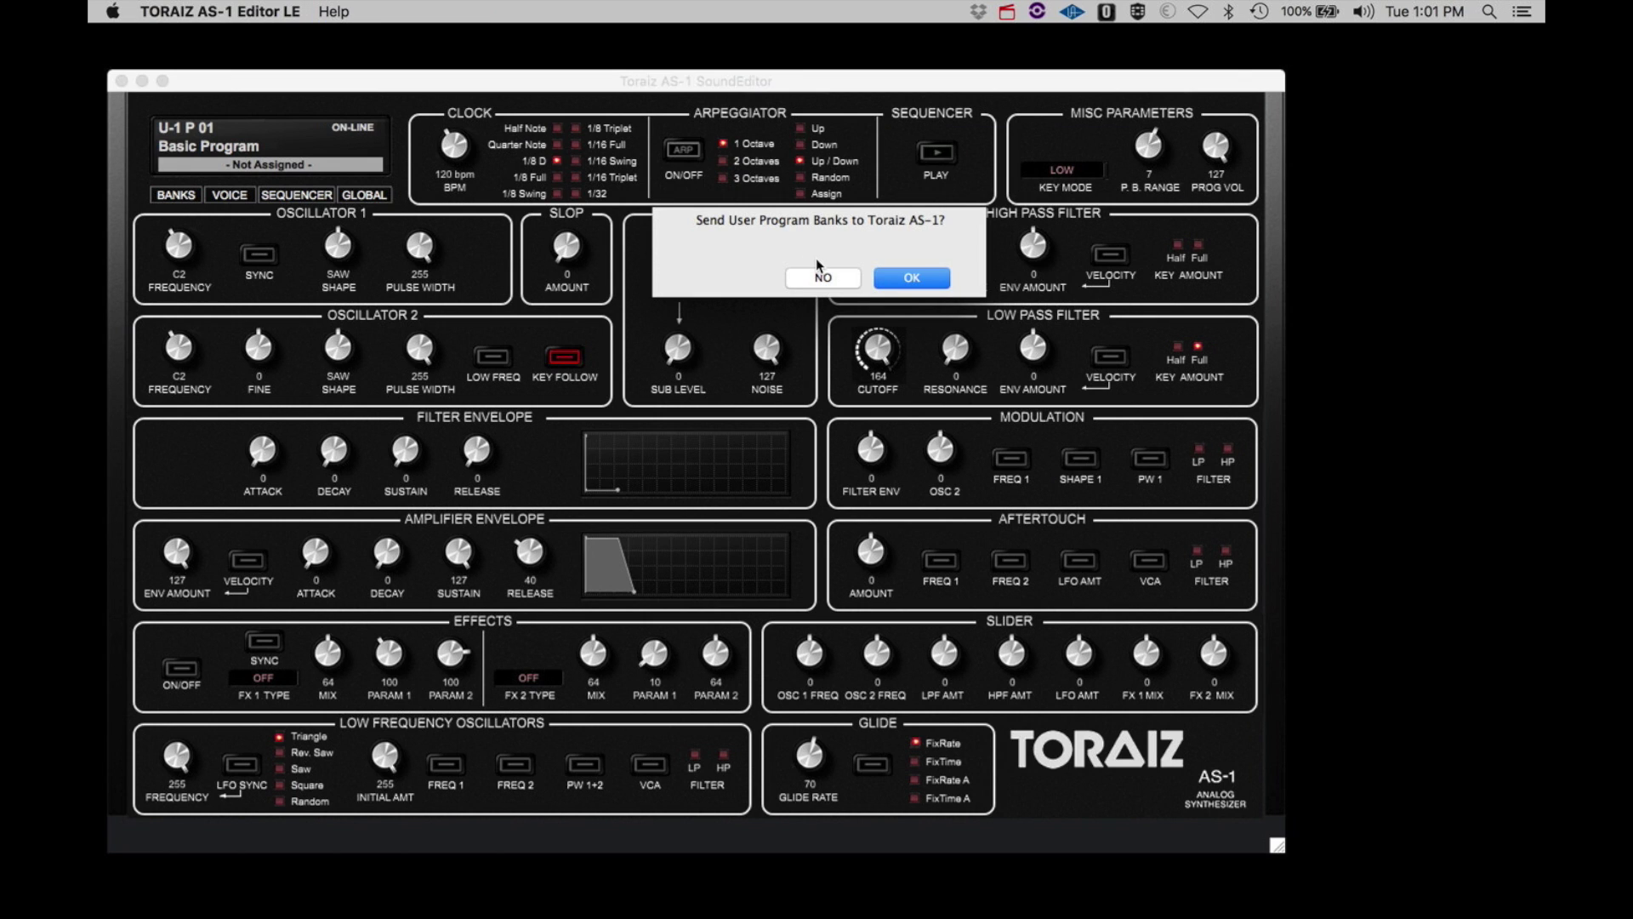
click(900, 281)
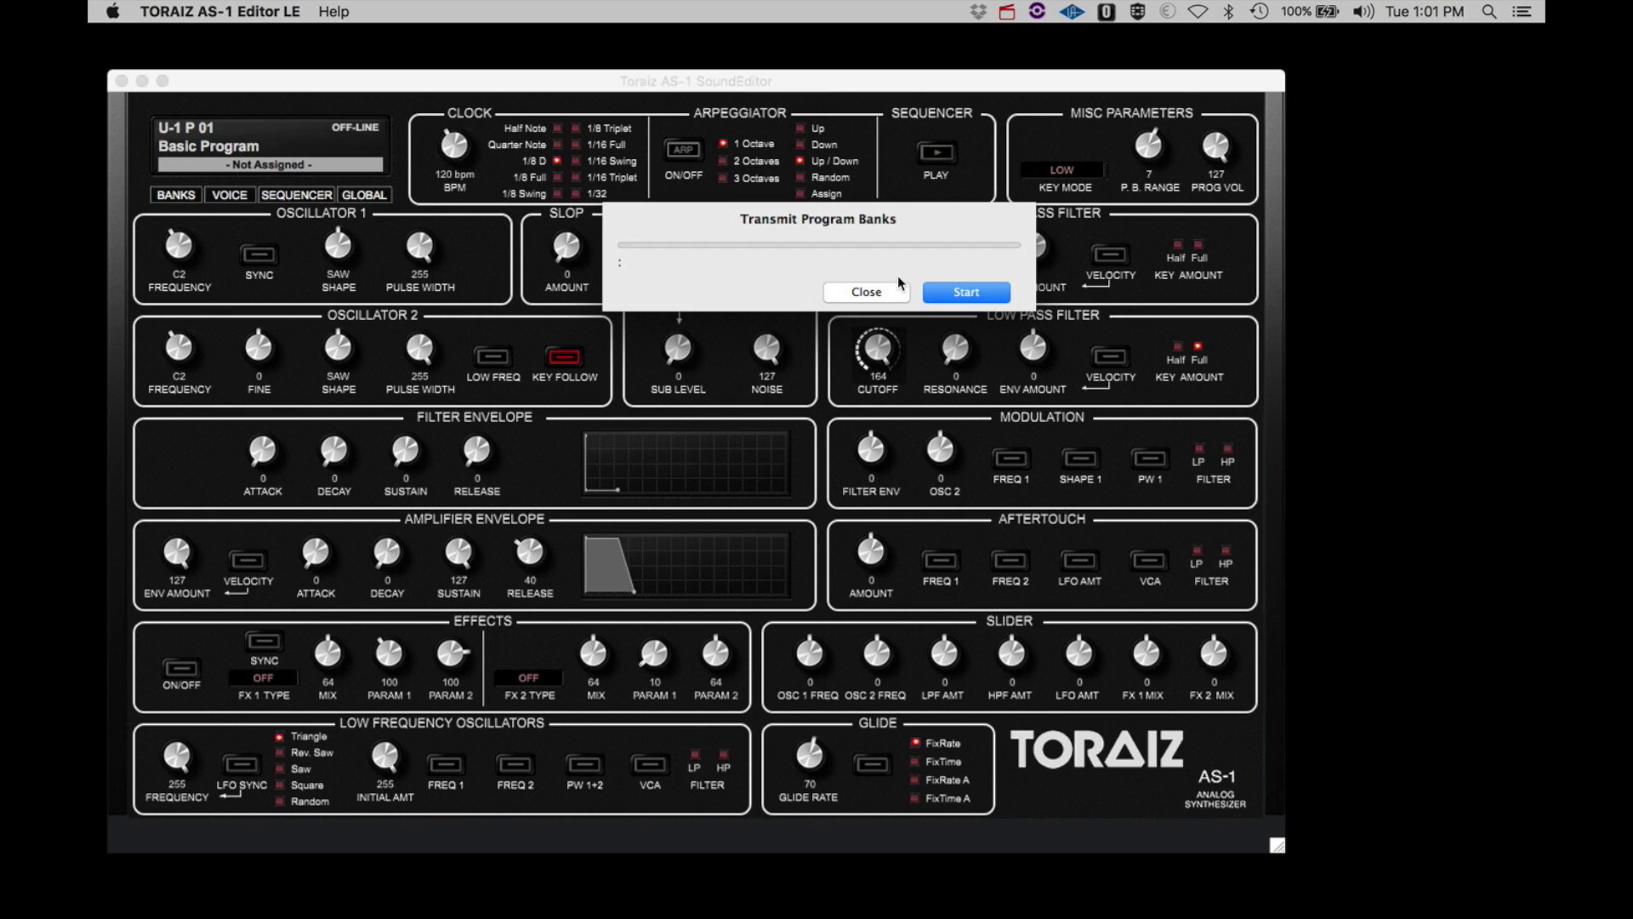
click(970, 292)
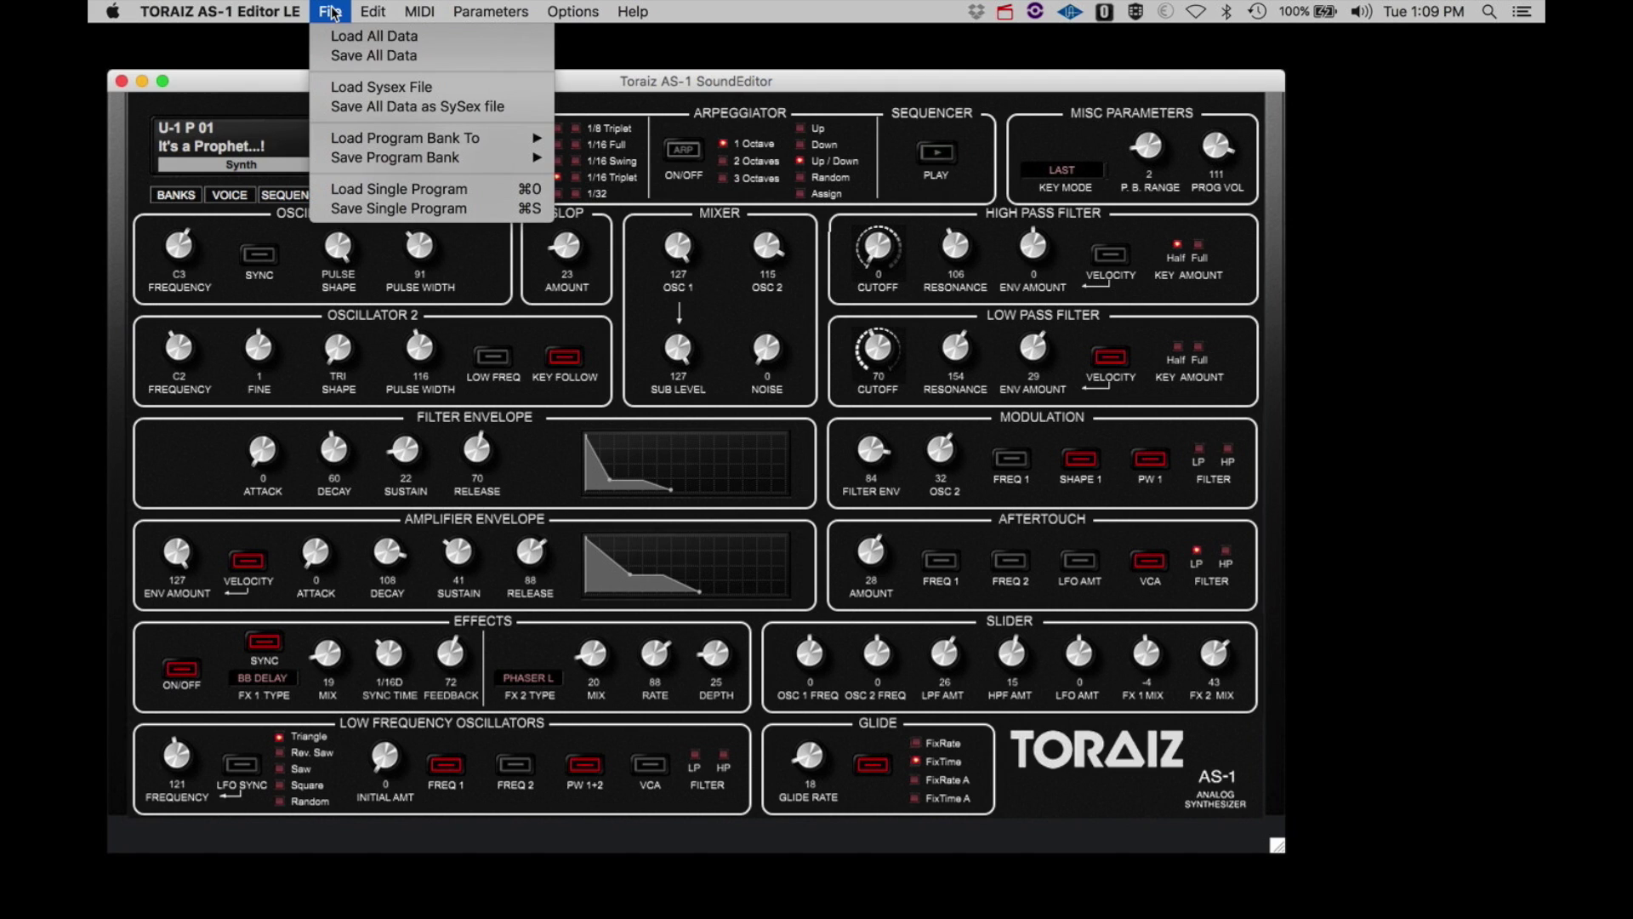
Step: Save all data as a sysex file named 'SysEx Test'
click(346, 107)
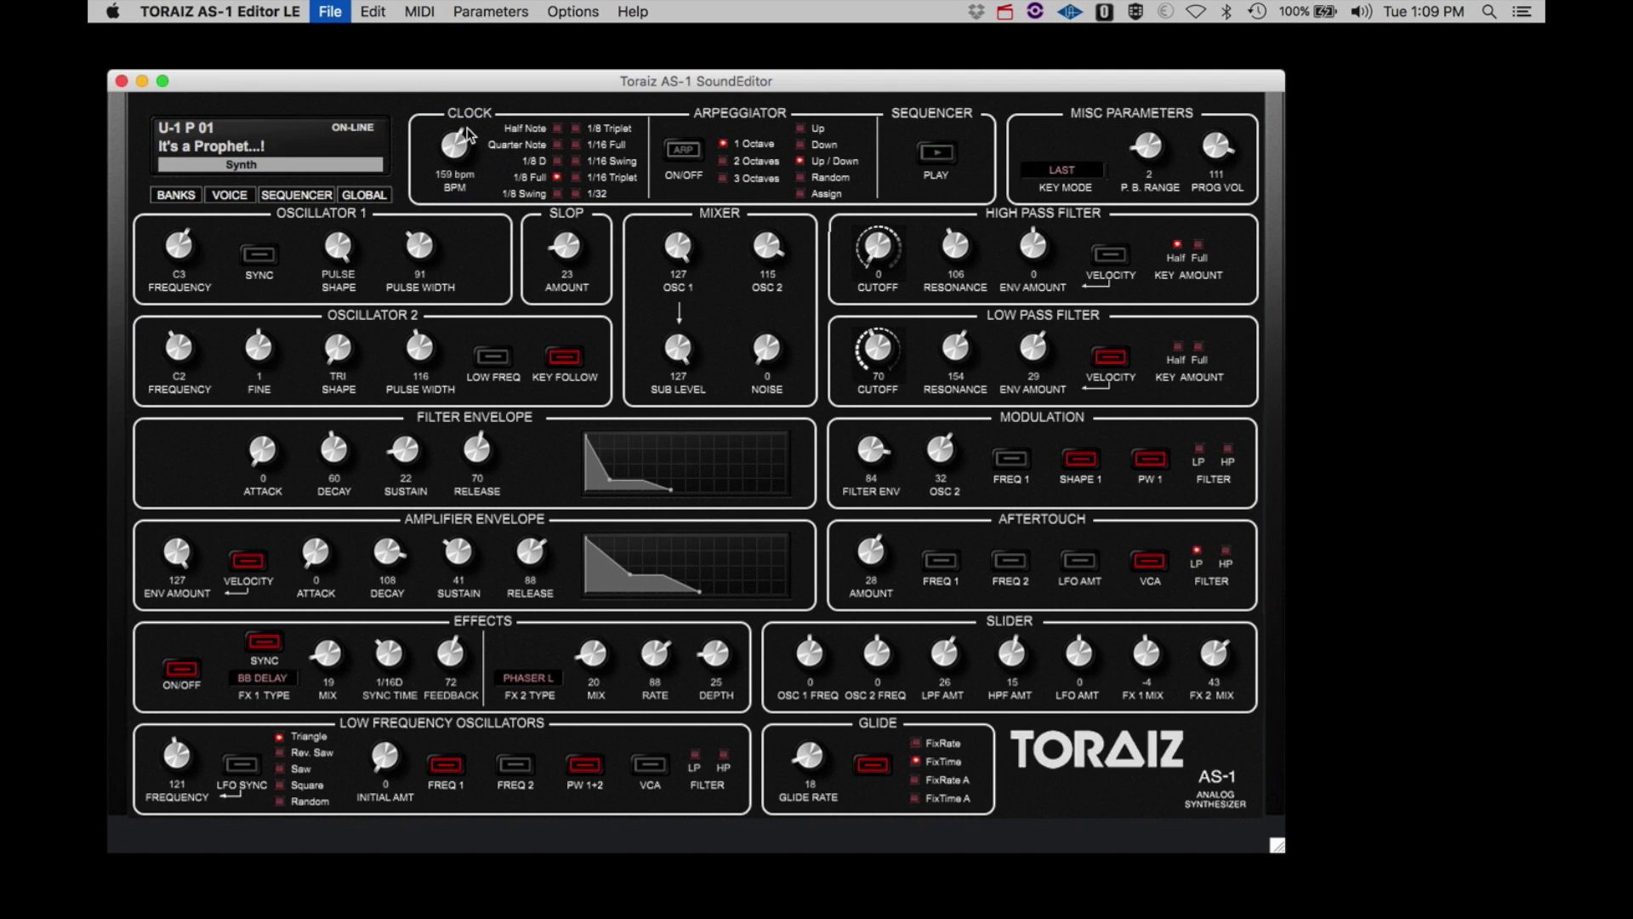
text(SysEx Test)
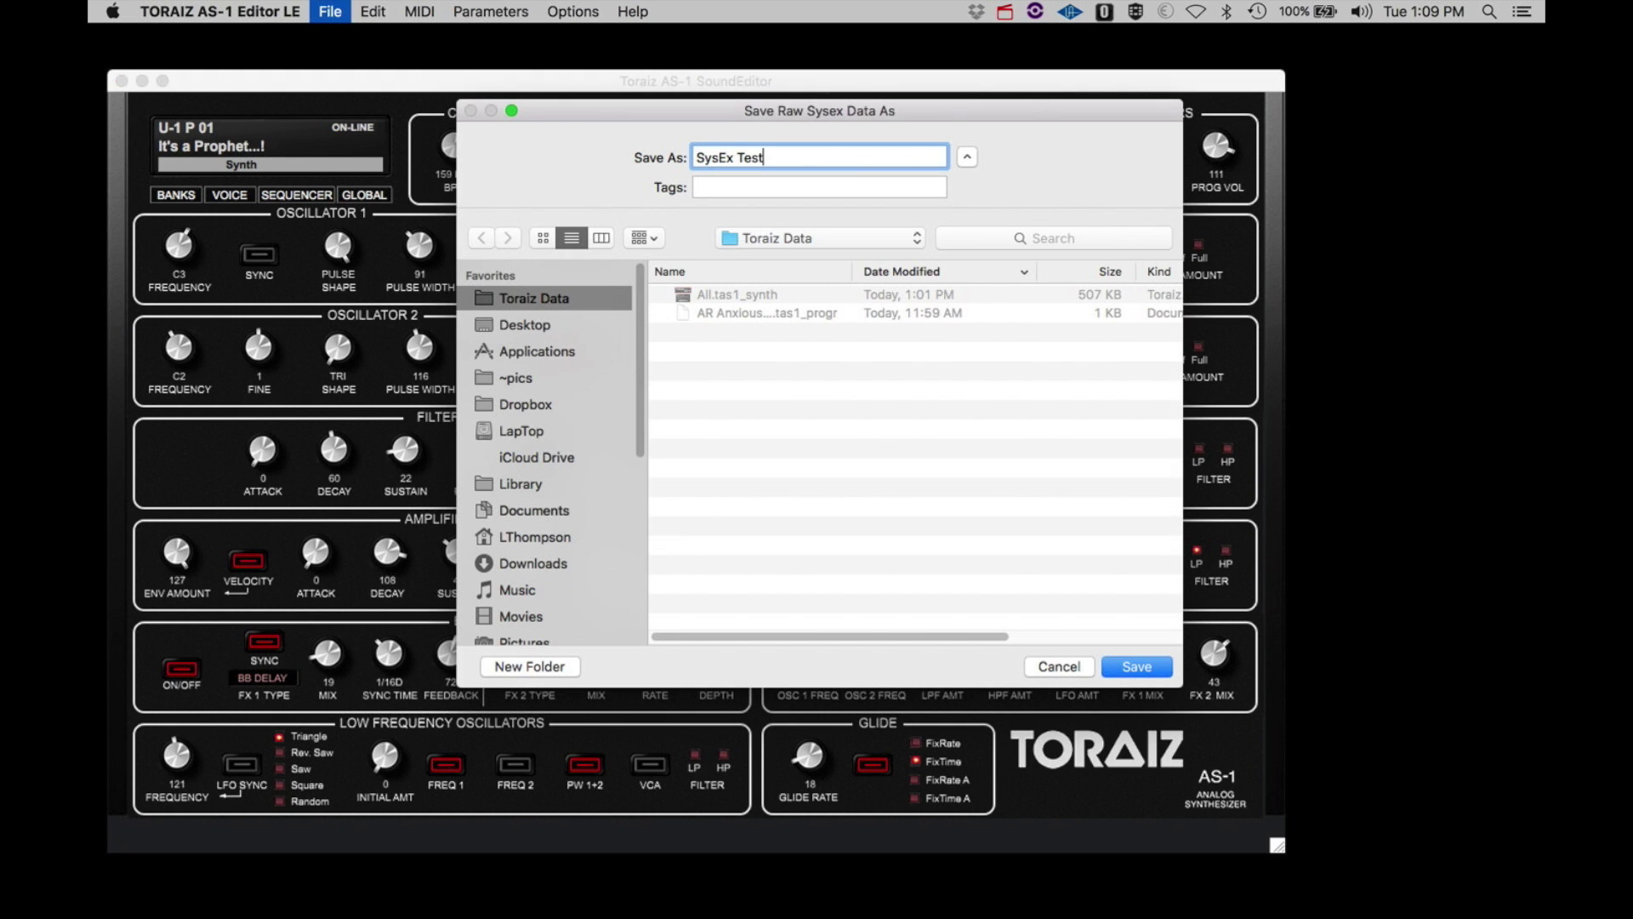
key(Return)
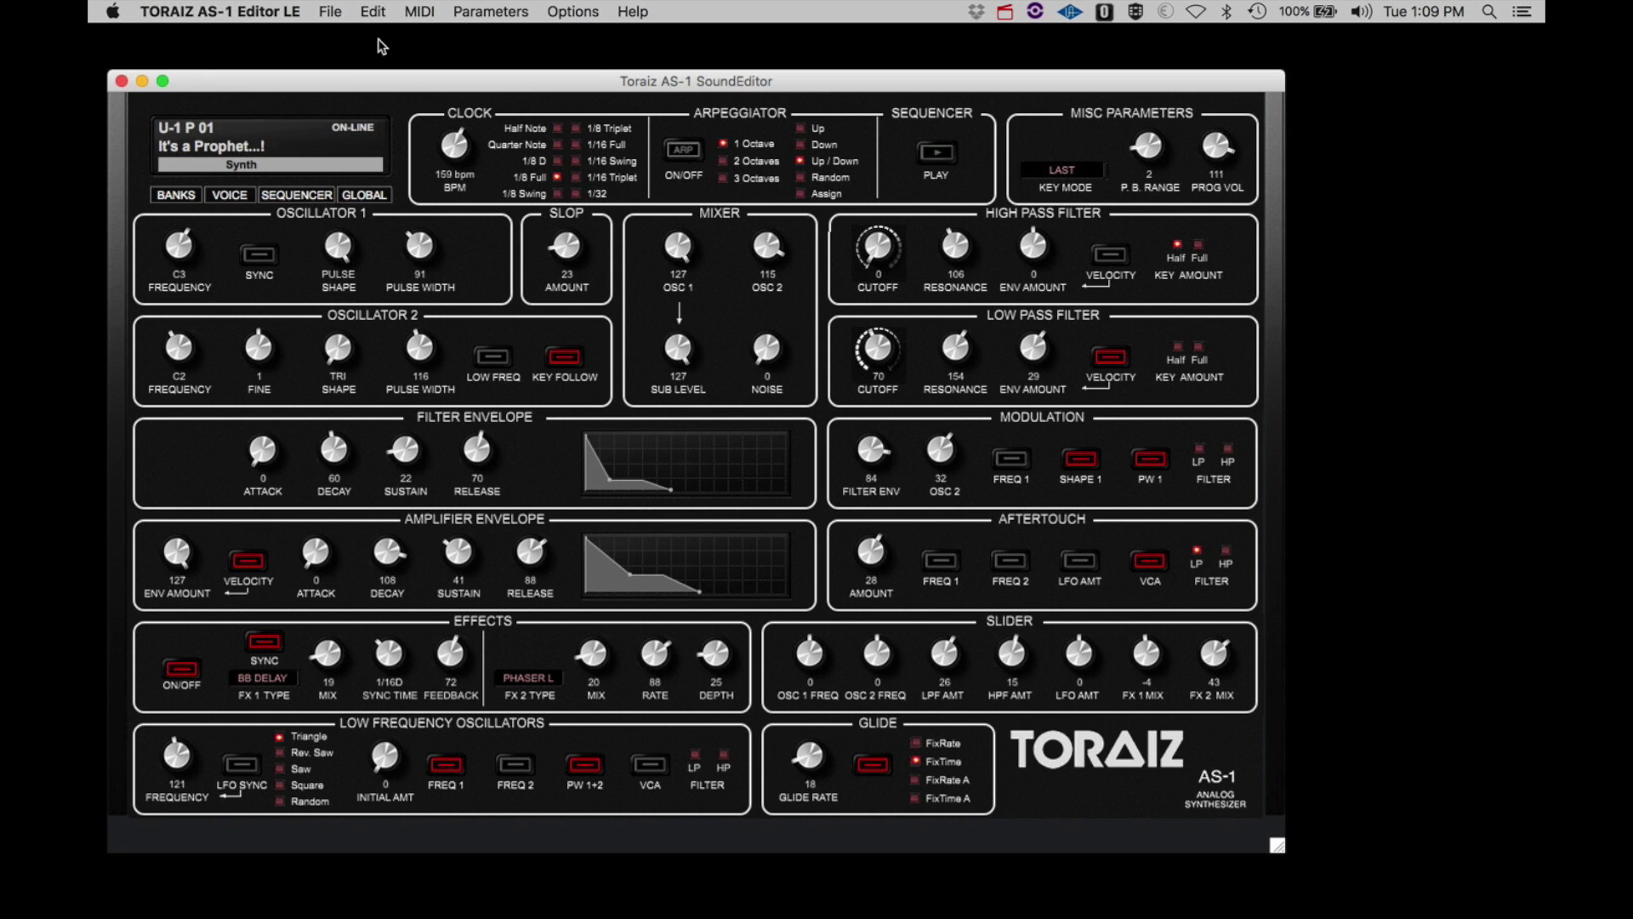
Step: Load SysEx Test.syx from the Toraiz Data folder into the Bank Loader
click(329, 12)
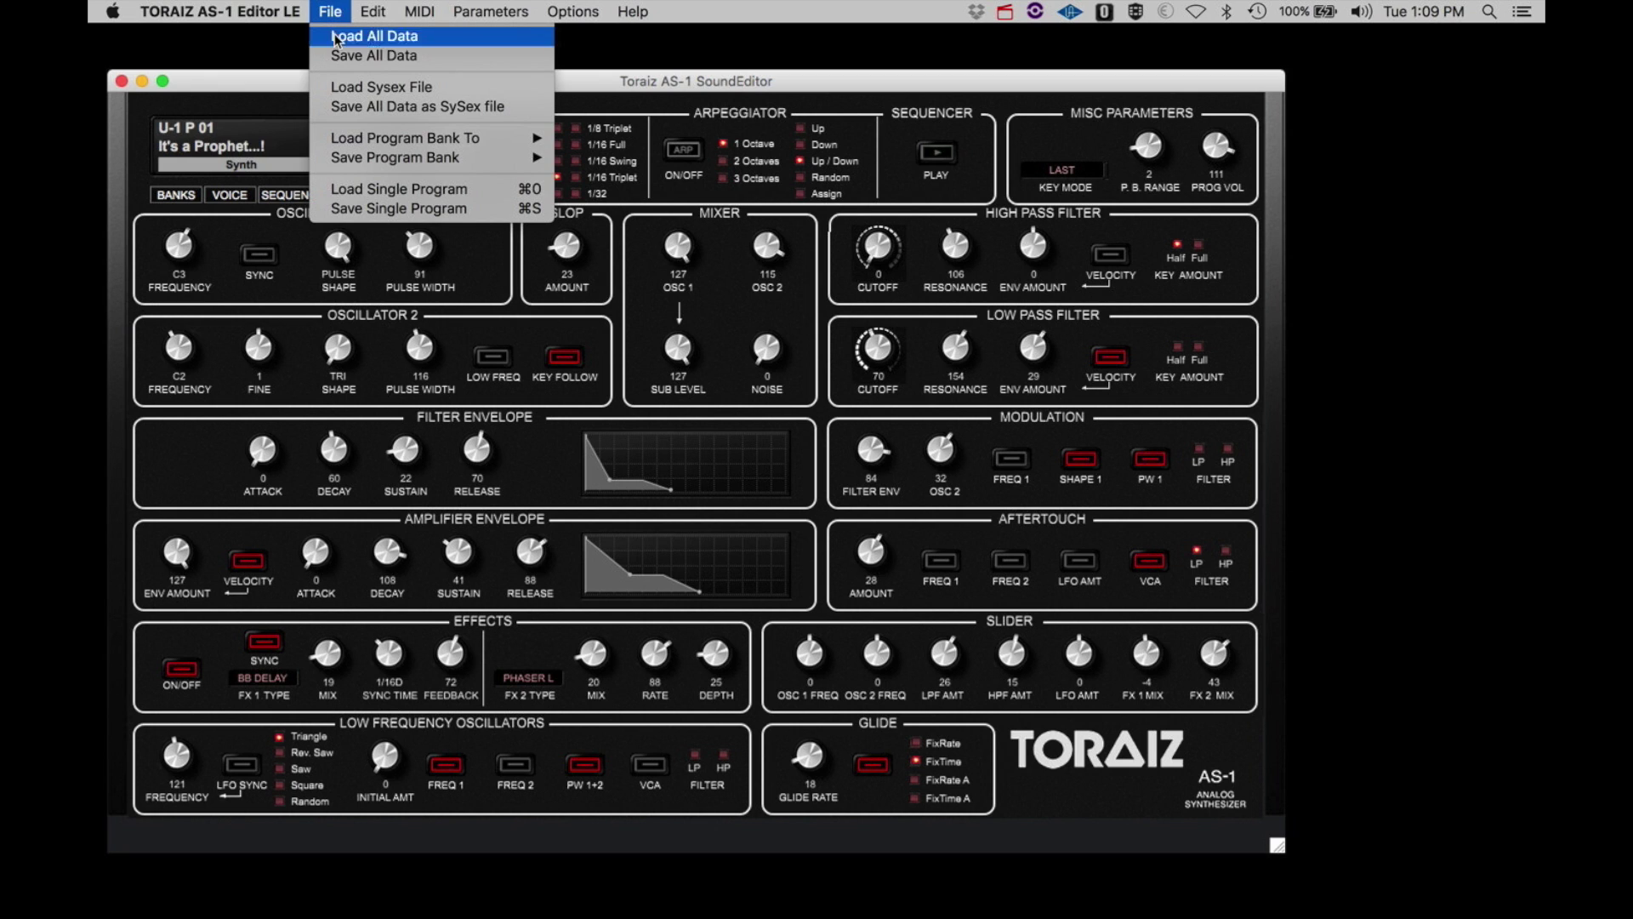
click(341, 87)
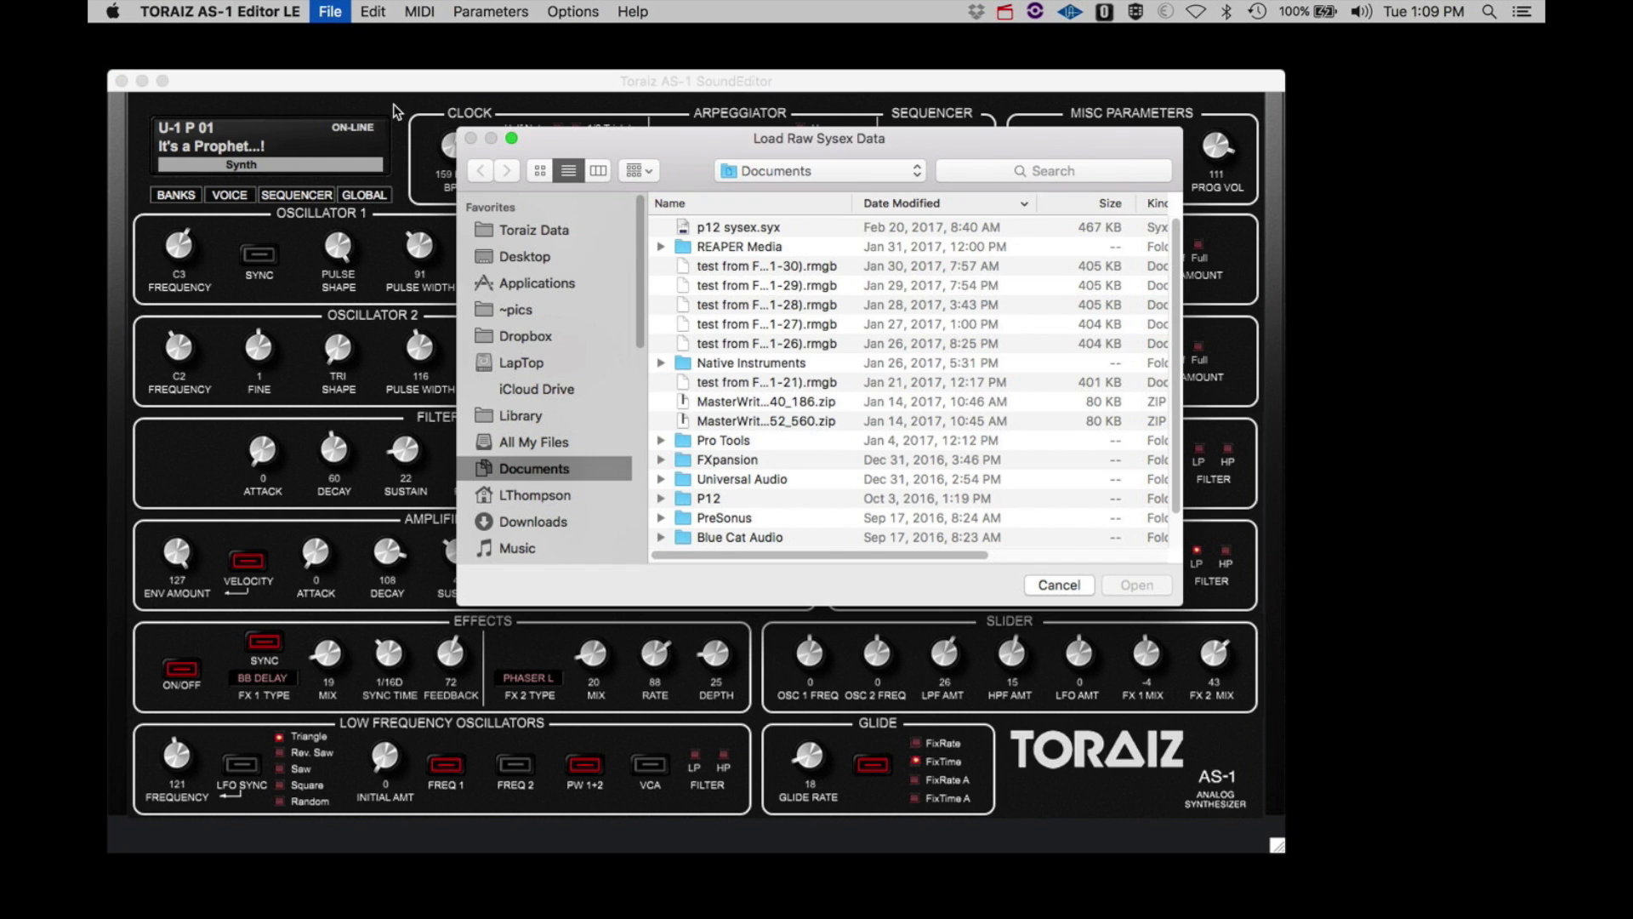
click(484, 230)
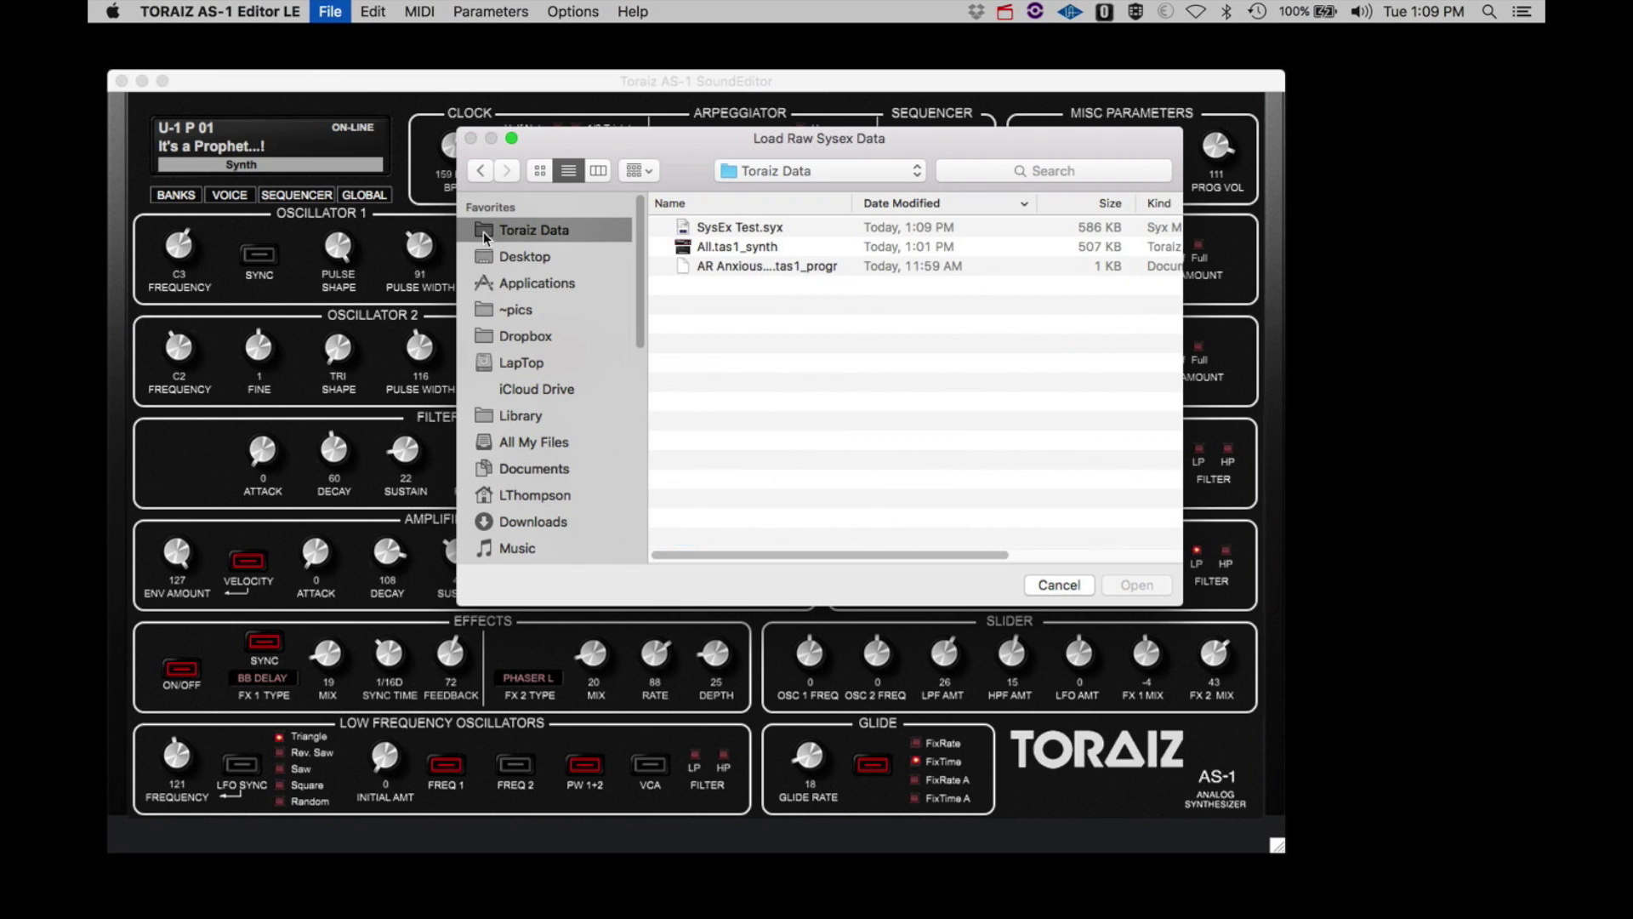
click(686, 232)
click(1127, 587)
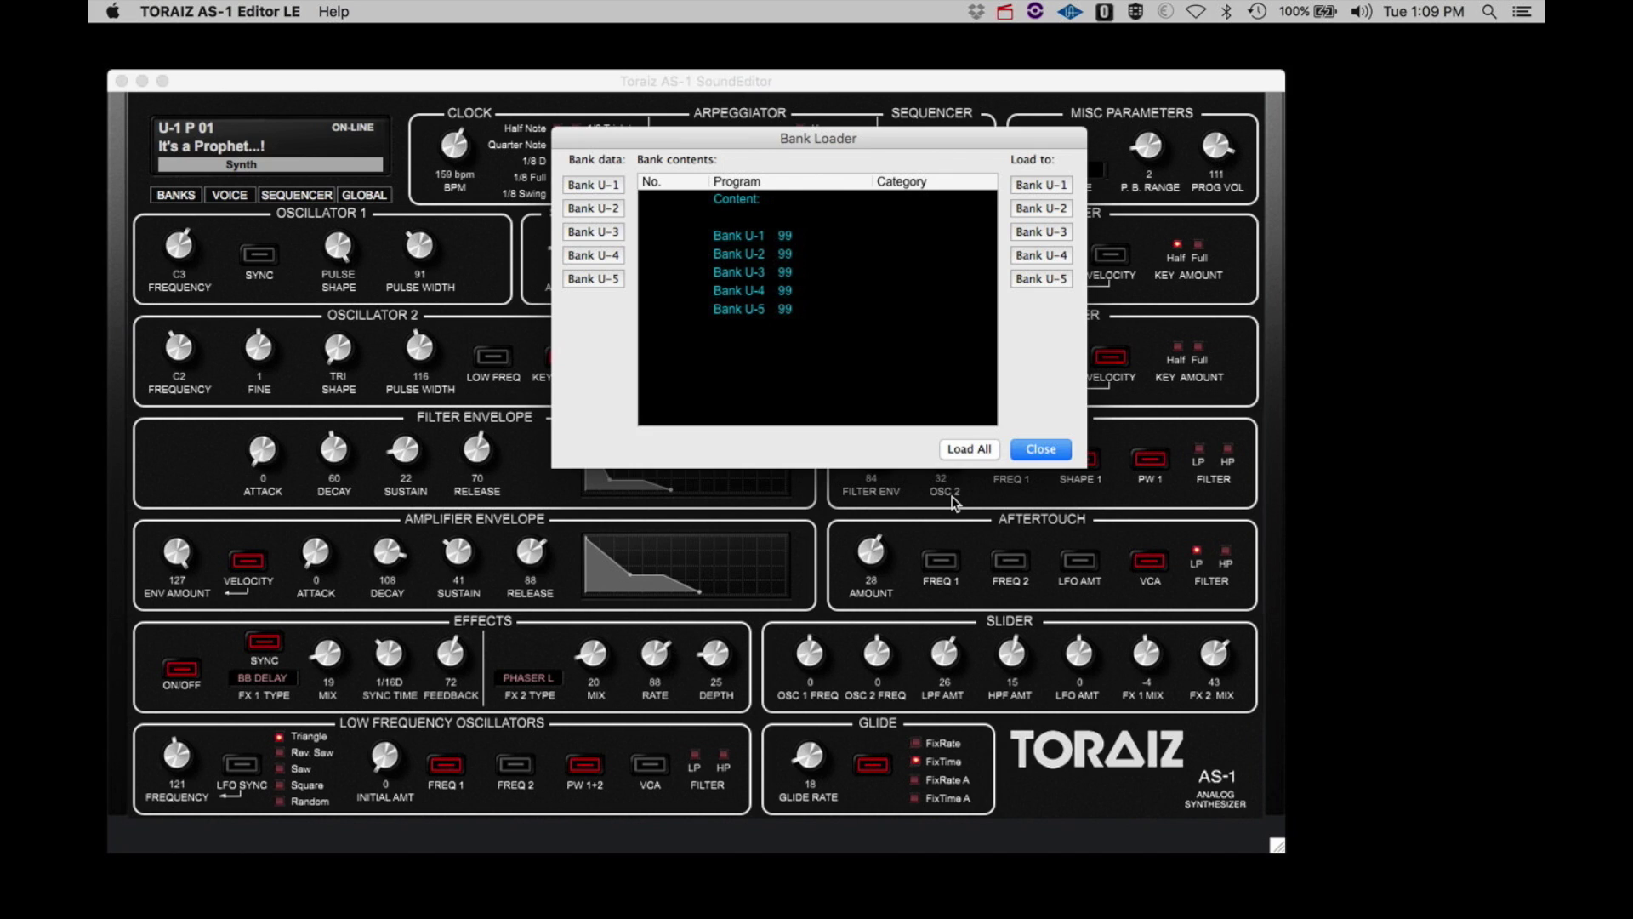
Step: Try, then cancel, transferring all banks and the file's bank U-1 into synth bank U-1
click(975, 455)
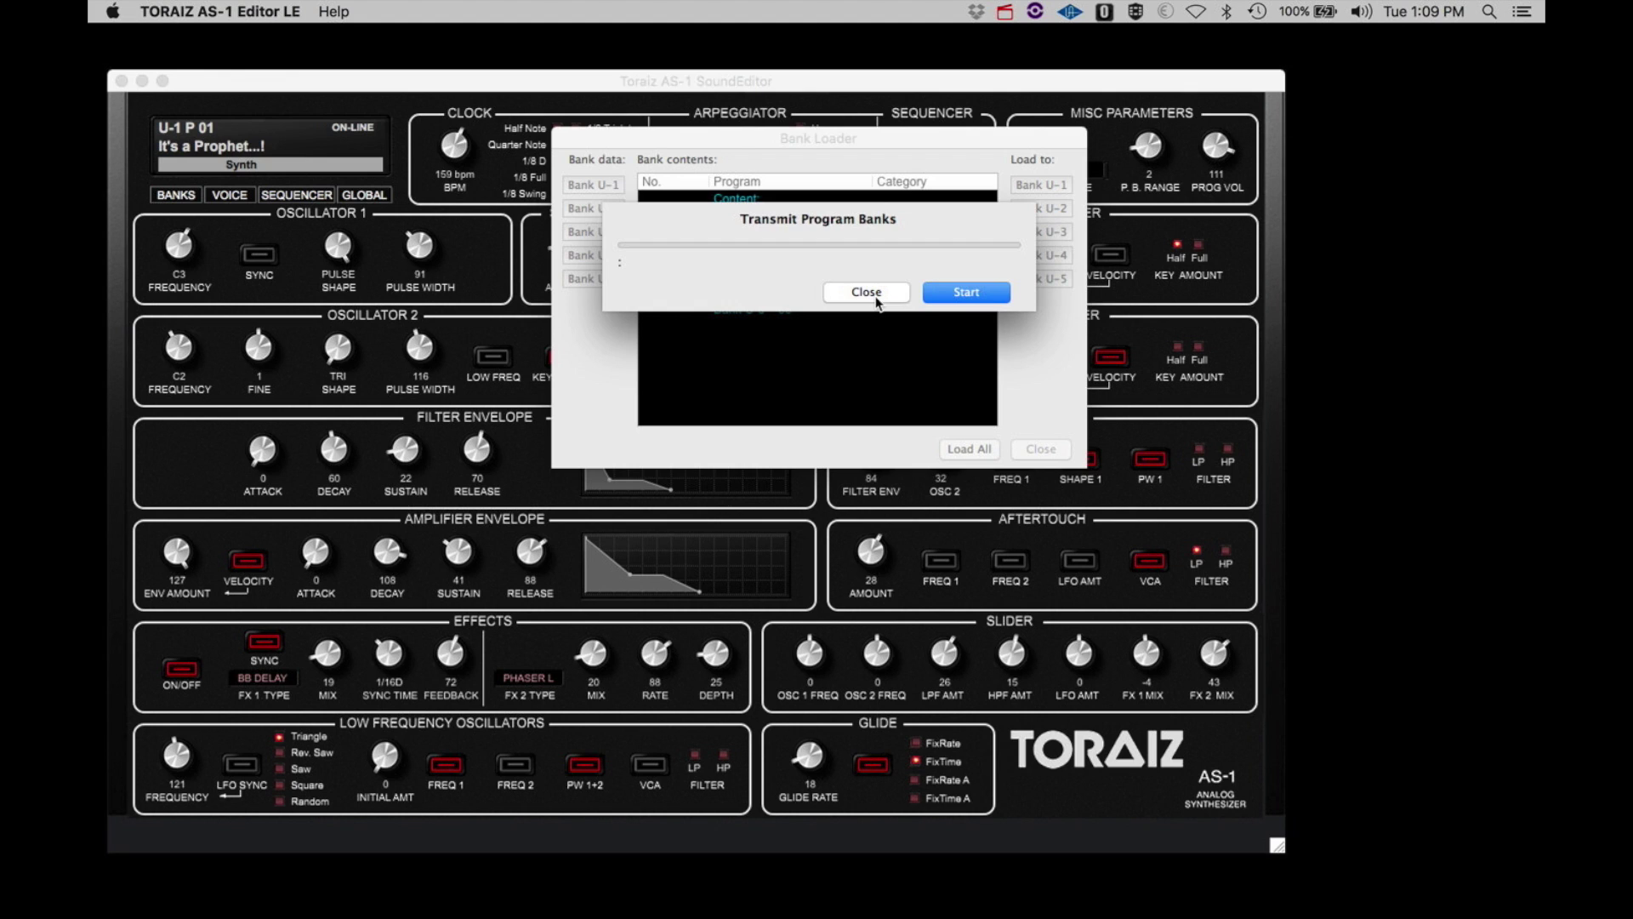
click(866, 292)
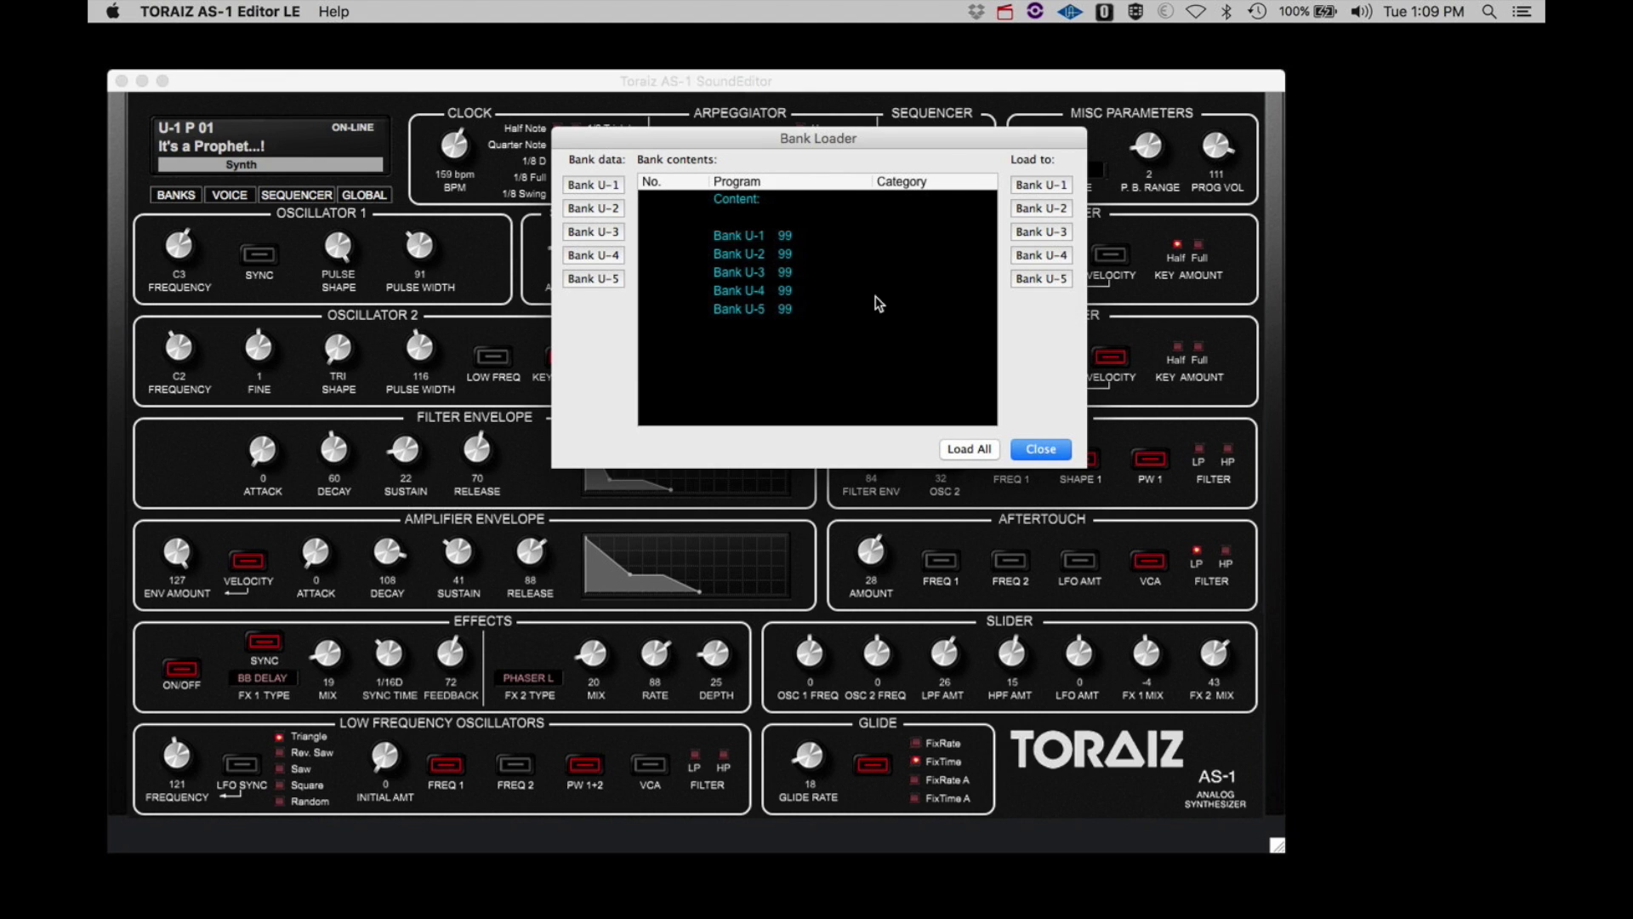
click(590, 186)
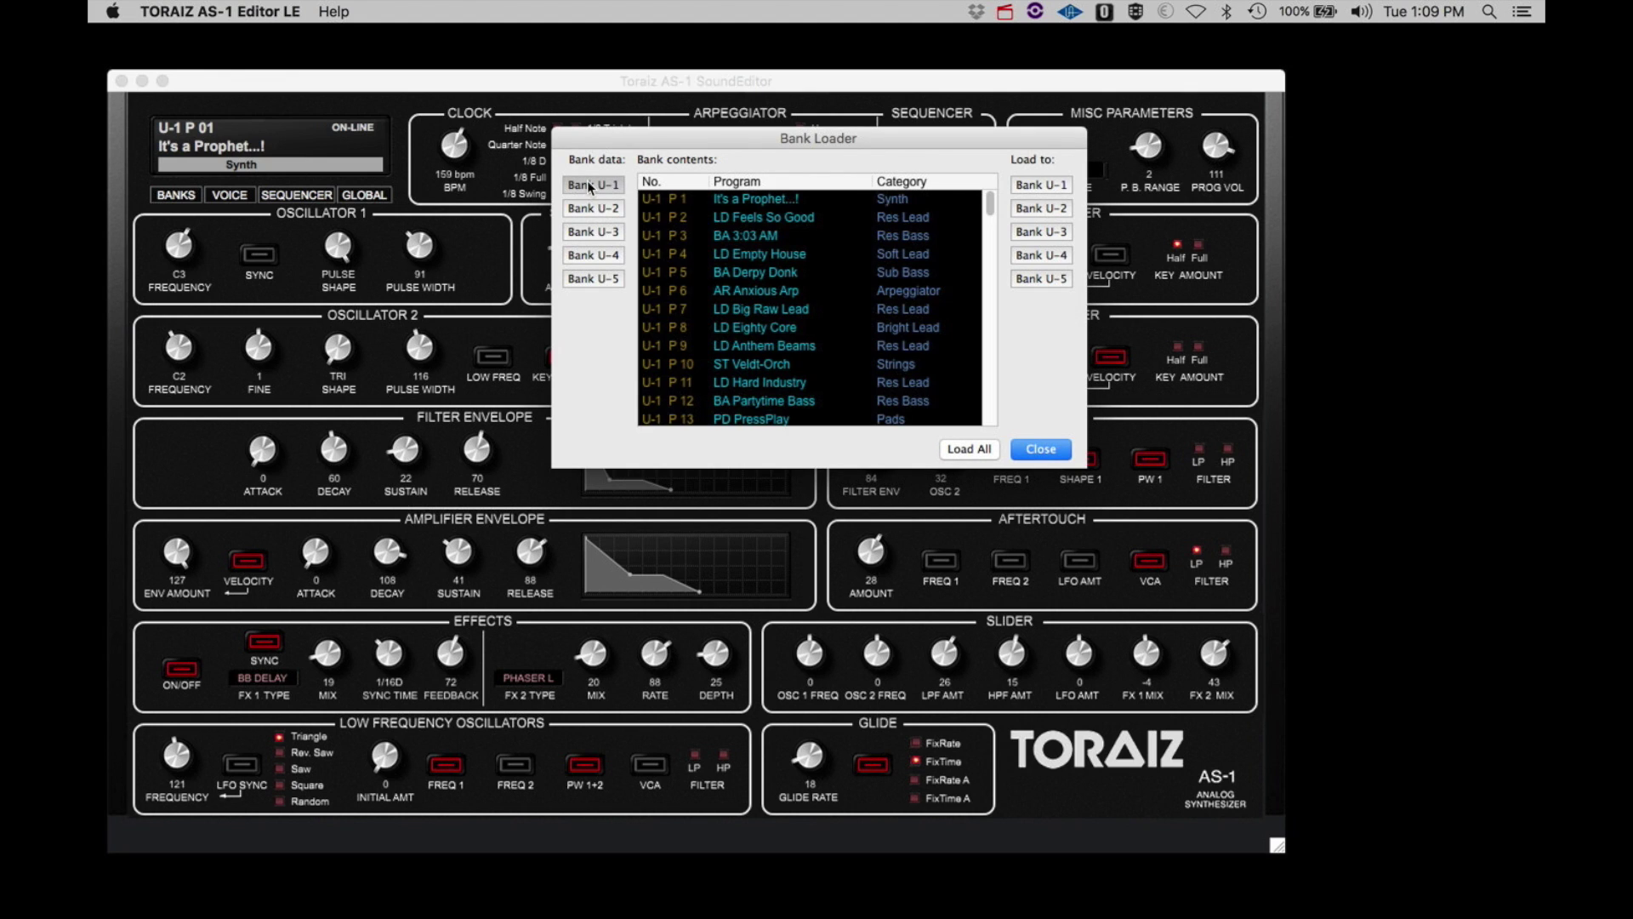
click(1040, 185)
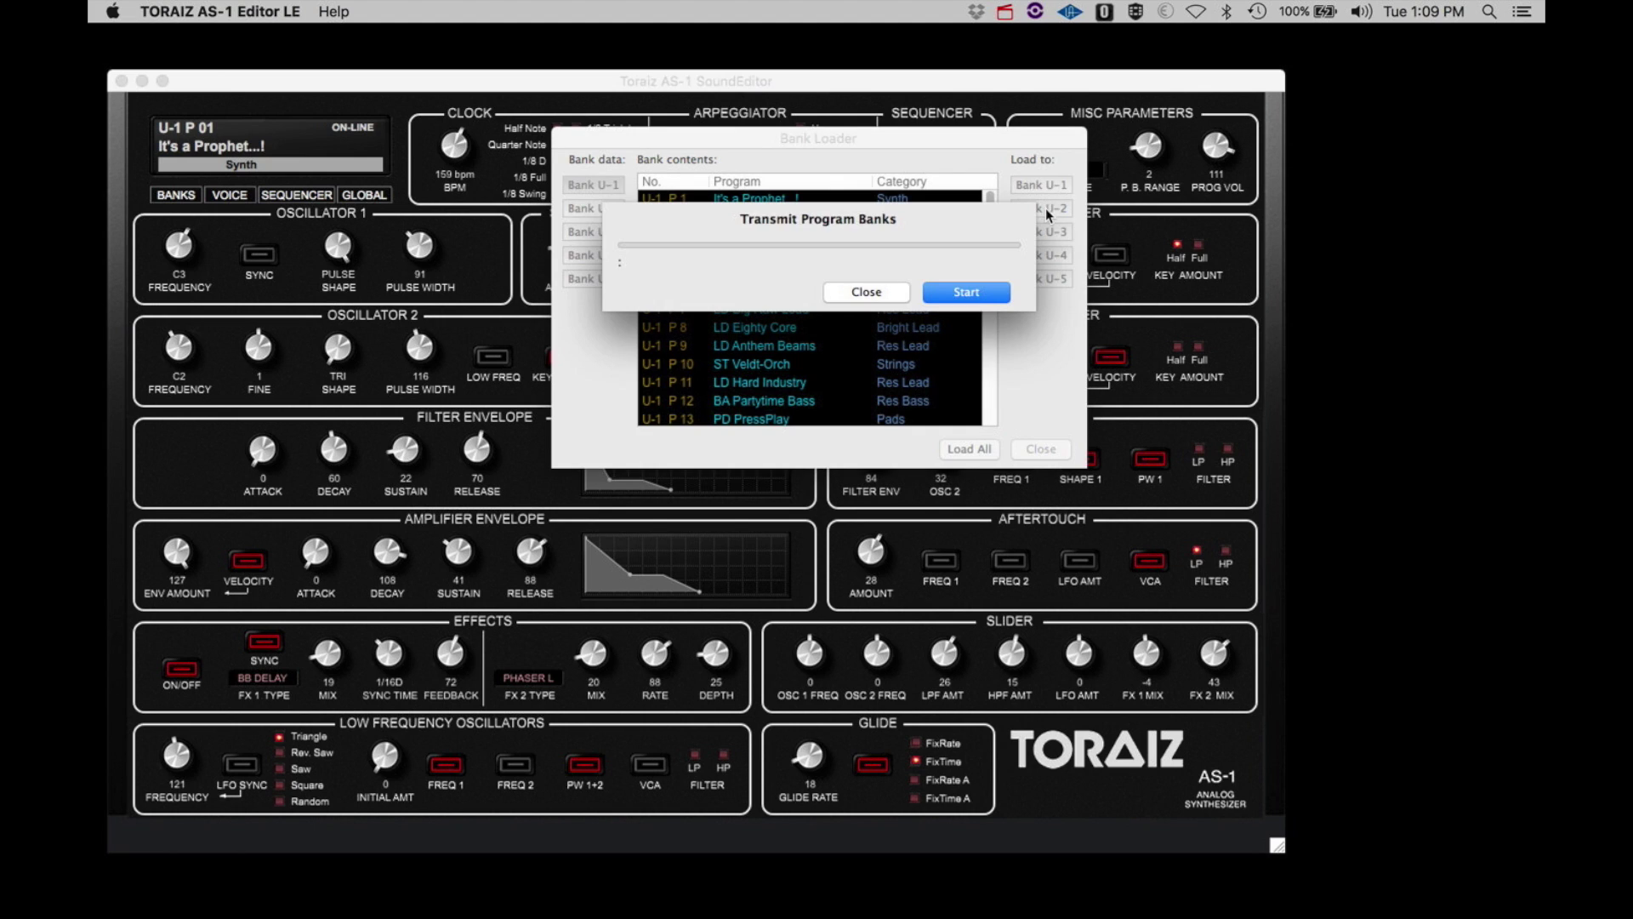
click(867, 294)
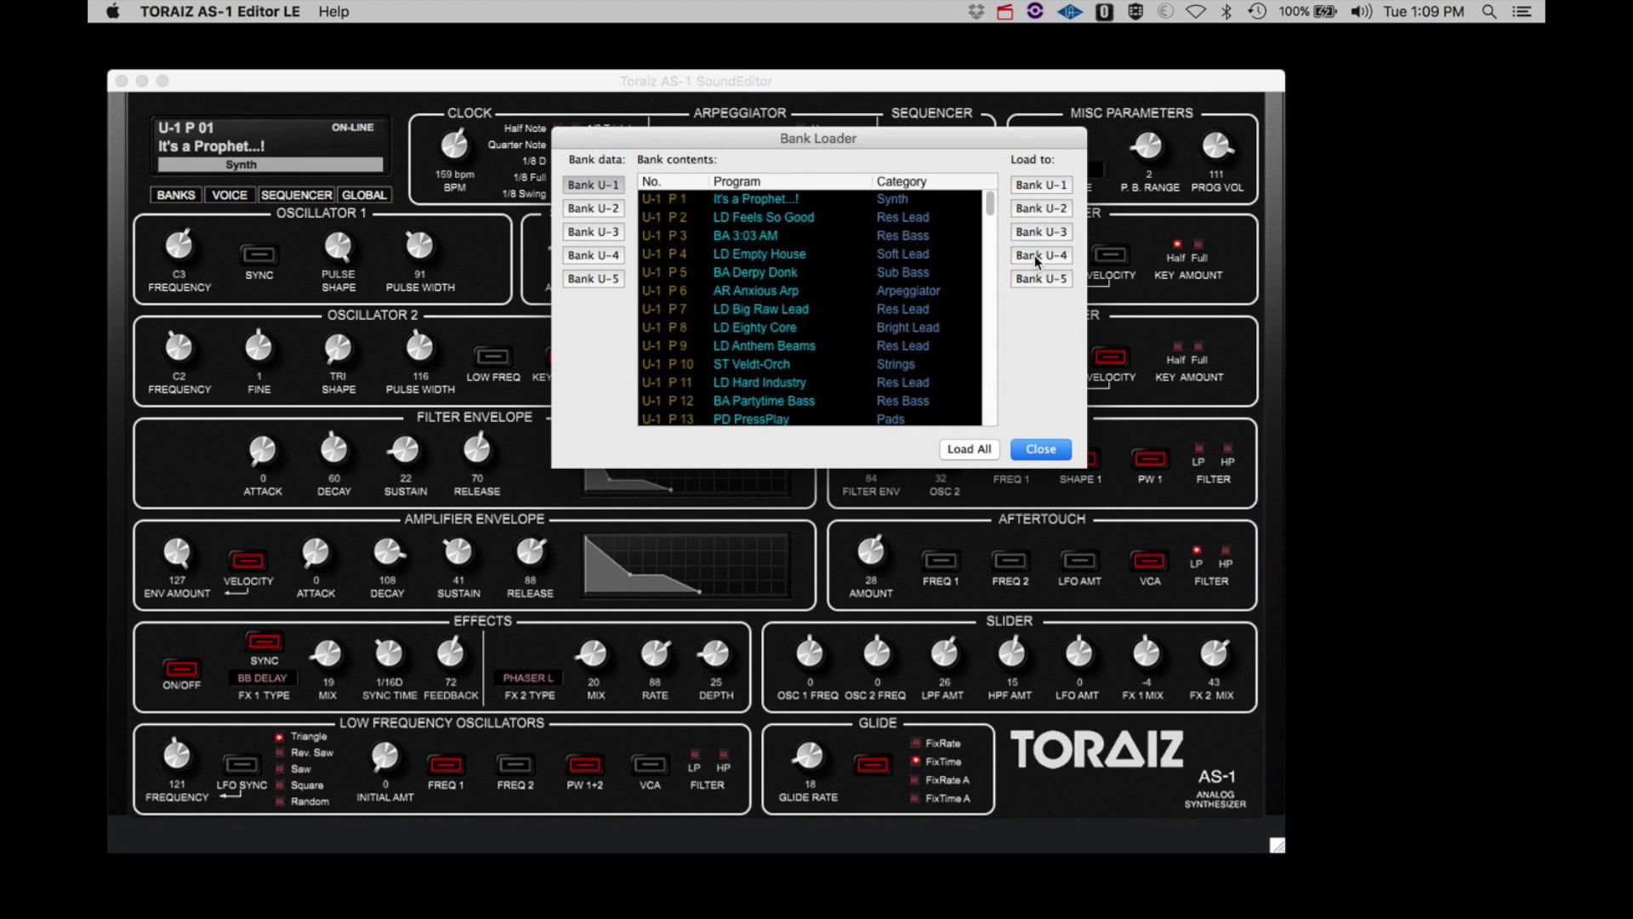
Step: Transmit the file's bank U-1 into synth bank U-4
click(593, 186)
click(1037, 256)
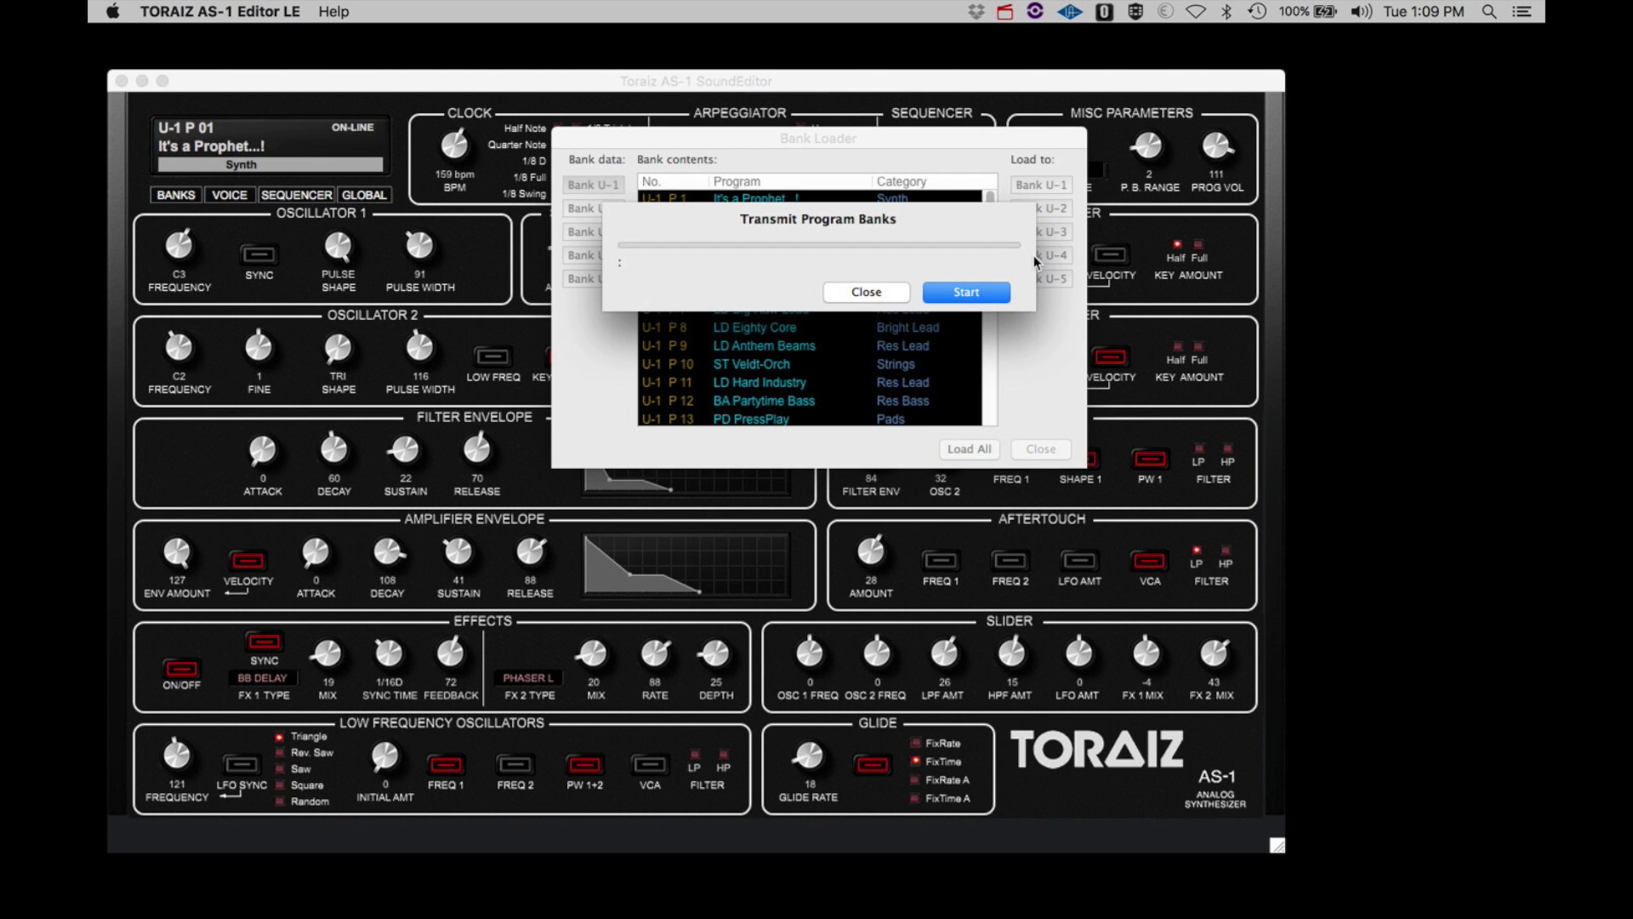
click(988, 296)
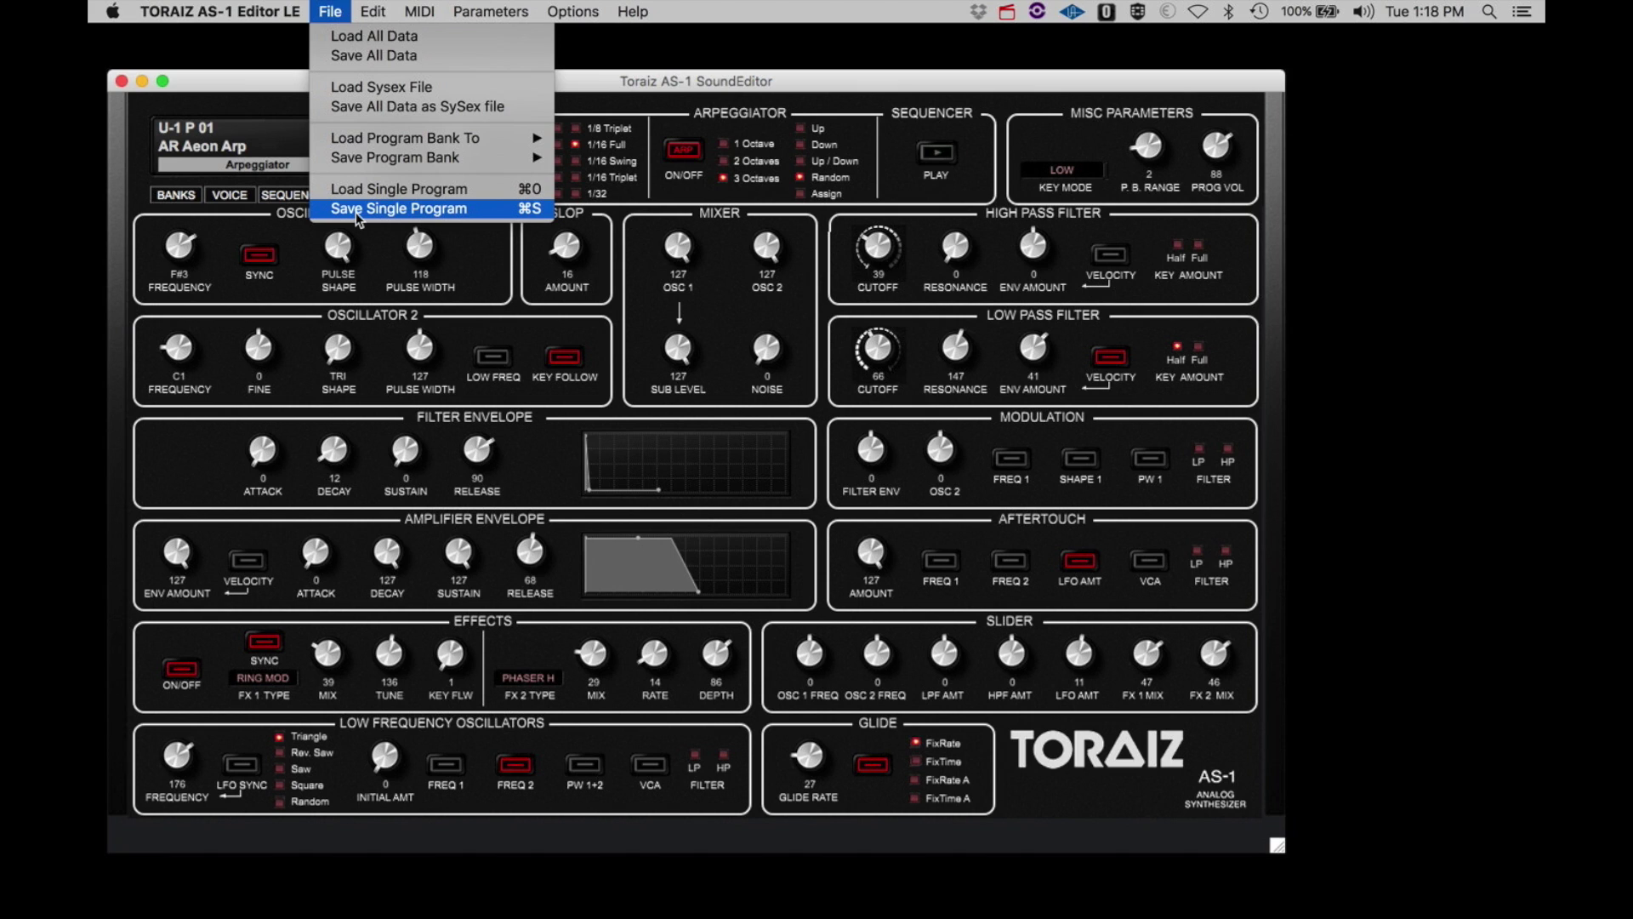
Step: Show the File > Save Program Bank submenu listing Program Bank U1 through U5
mouse_move(372, 12)
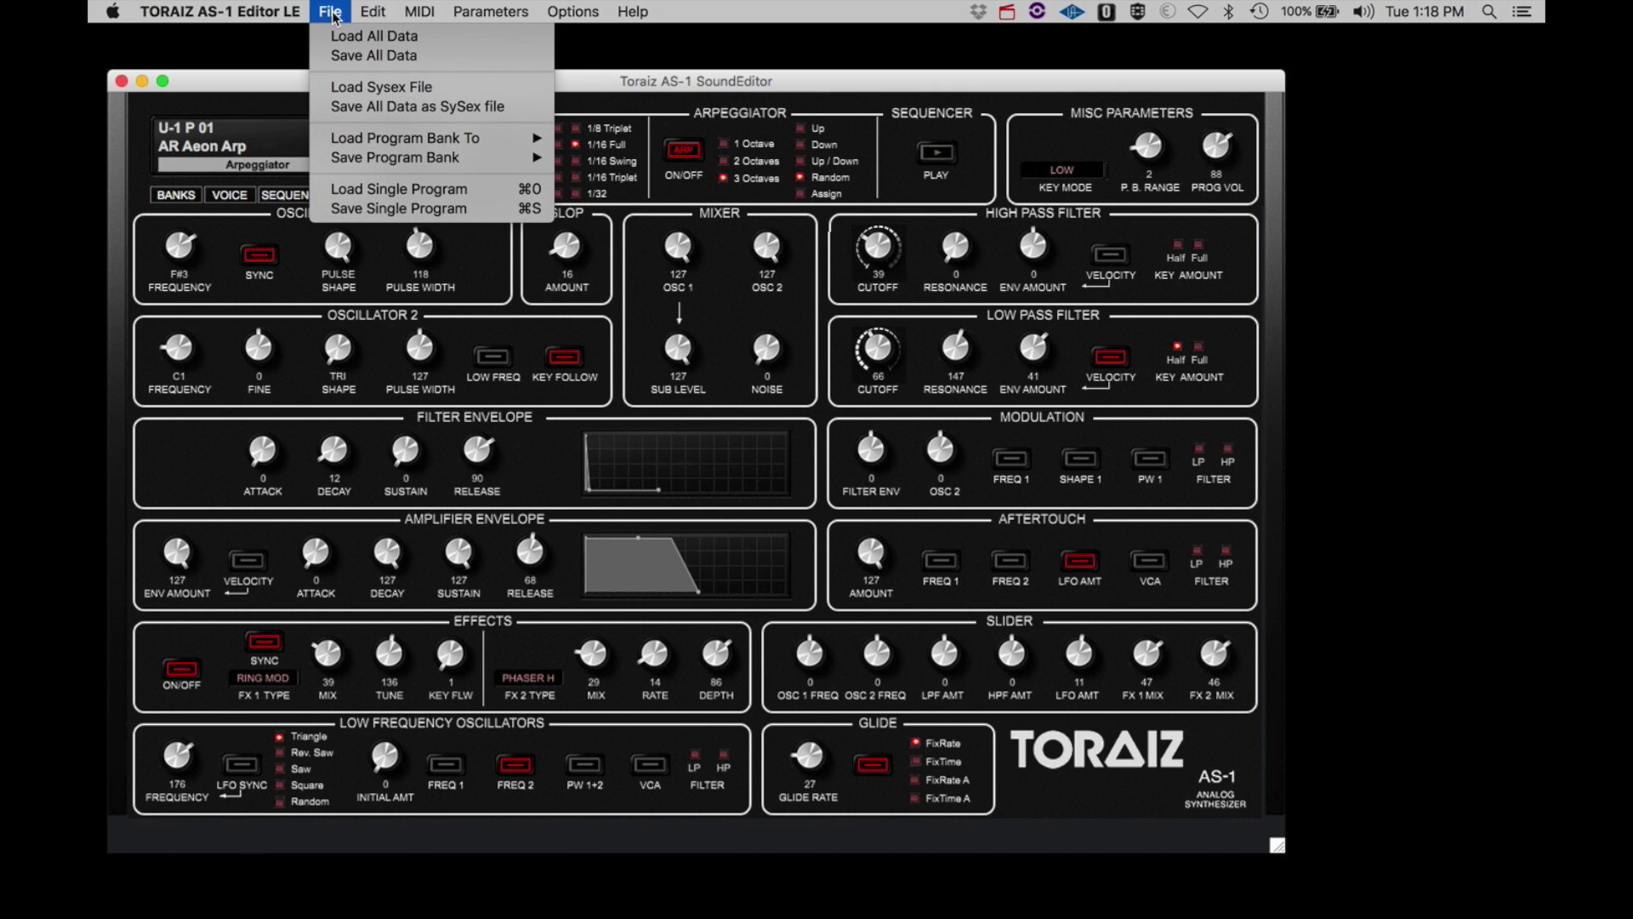
mouse_move(350, 145)
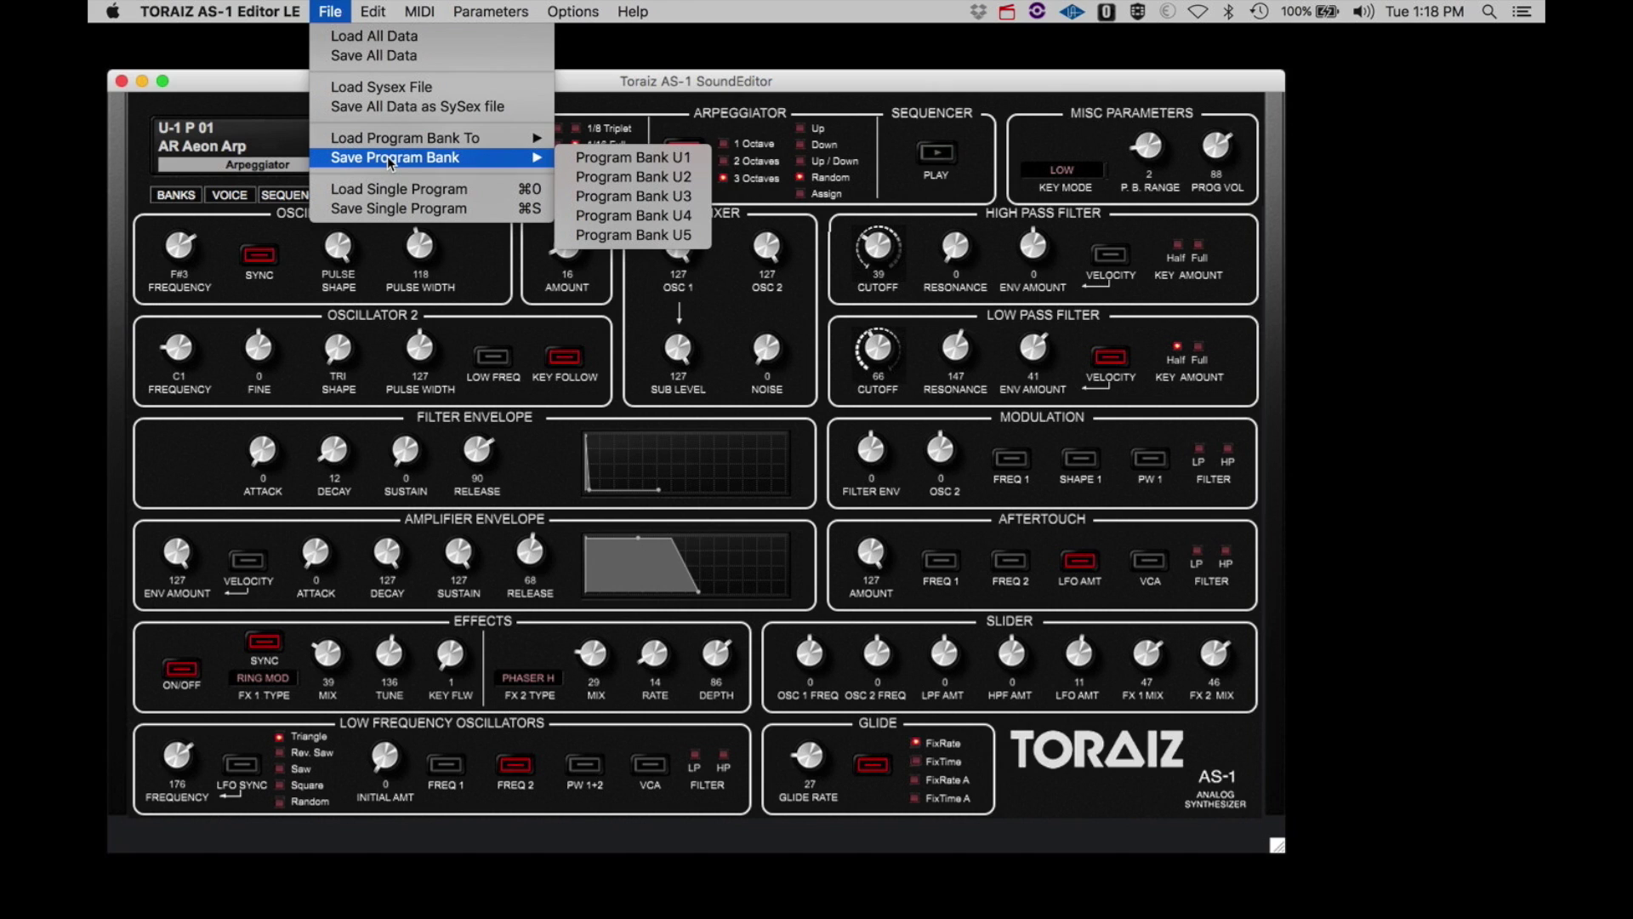
Step: Save bank U4 as Toraiz AS-1 Bank U4.tas1_bank, then select it for loading into U-1 but cancel
click(593, 217)
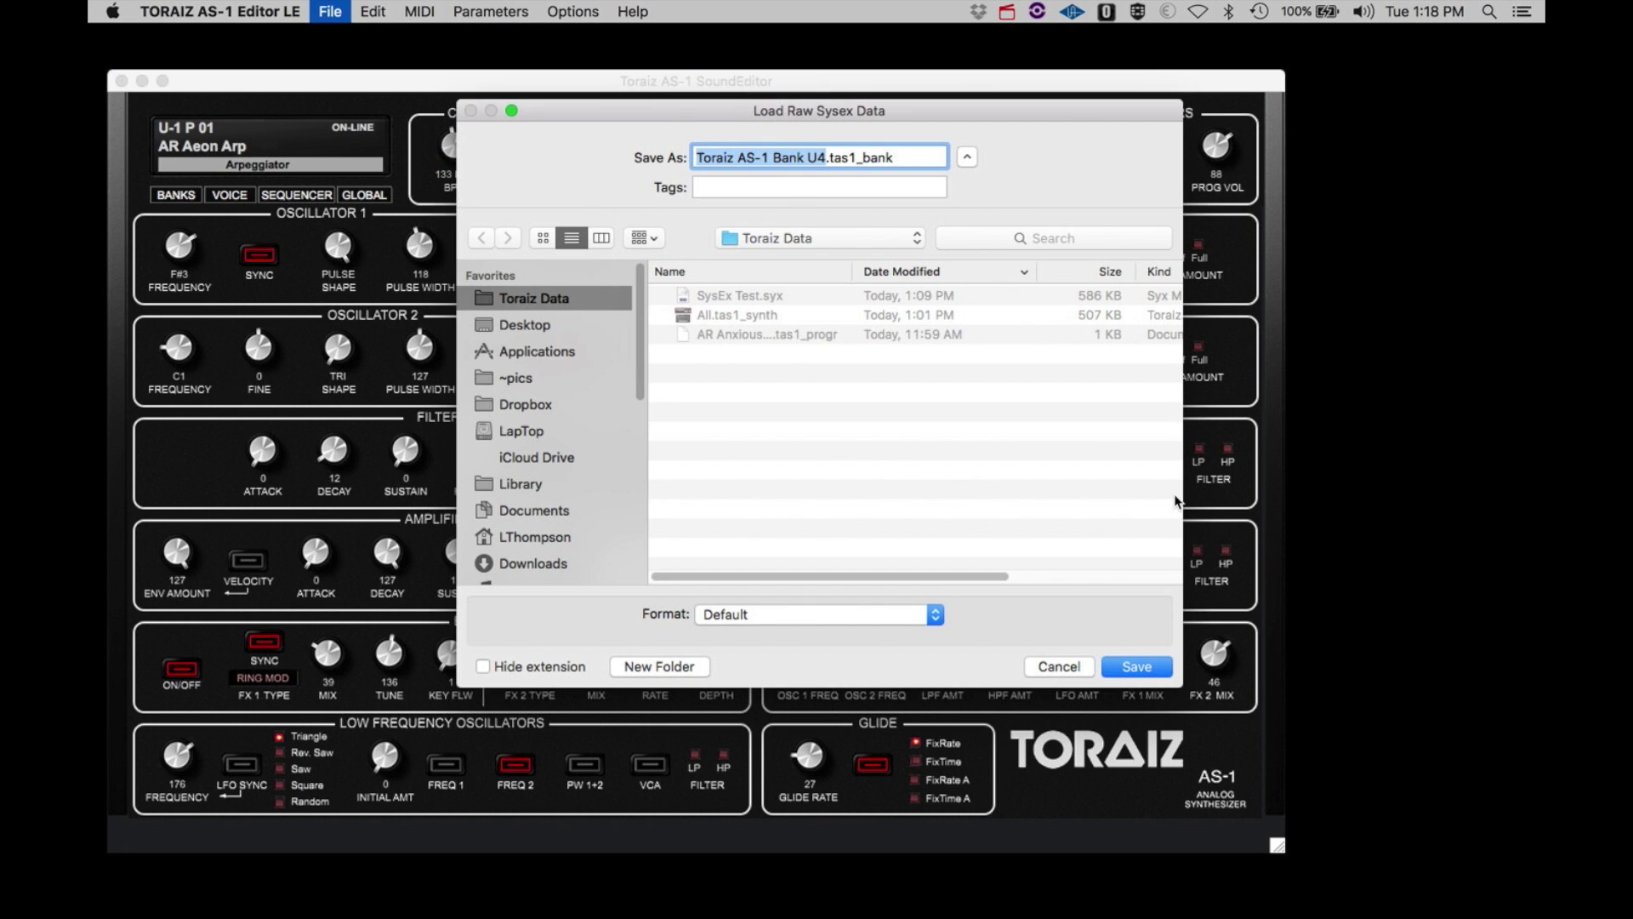
click(1134, 668)
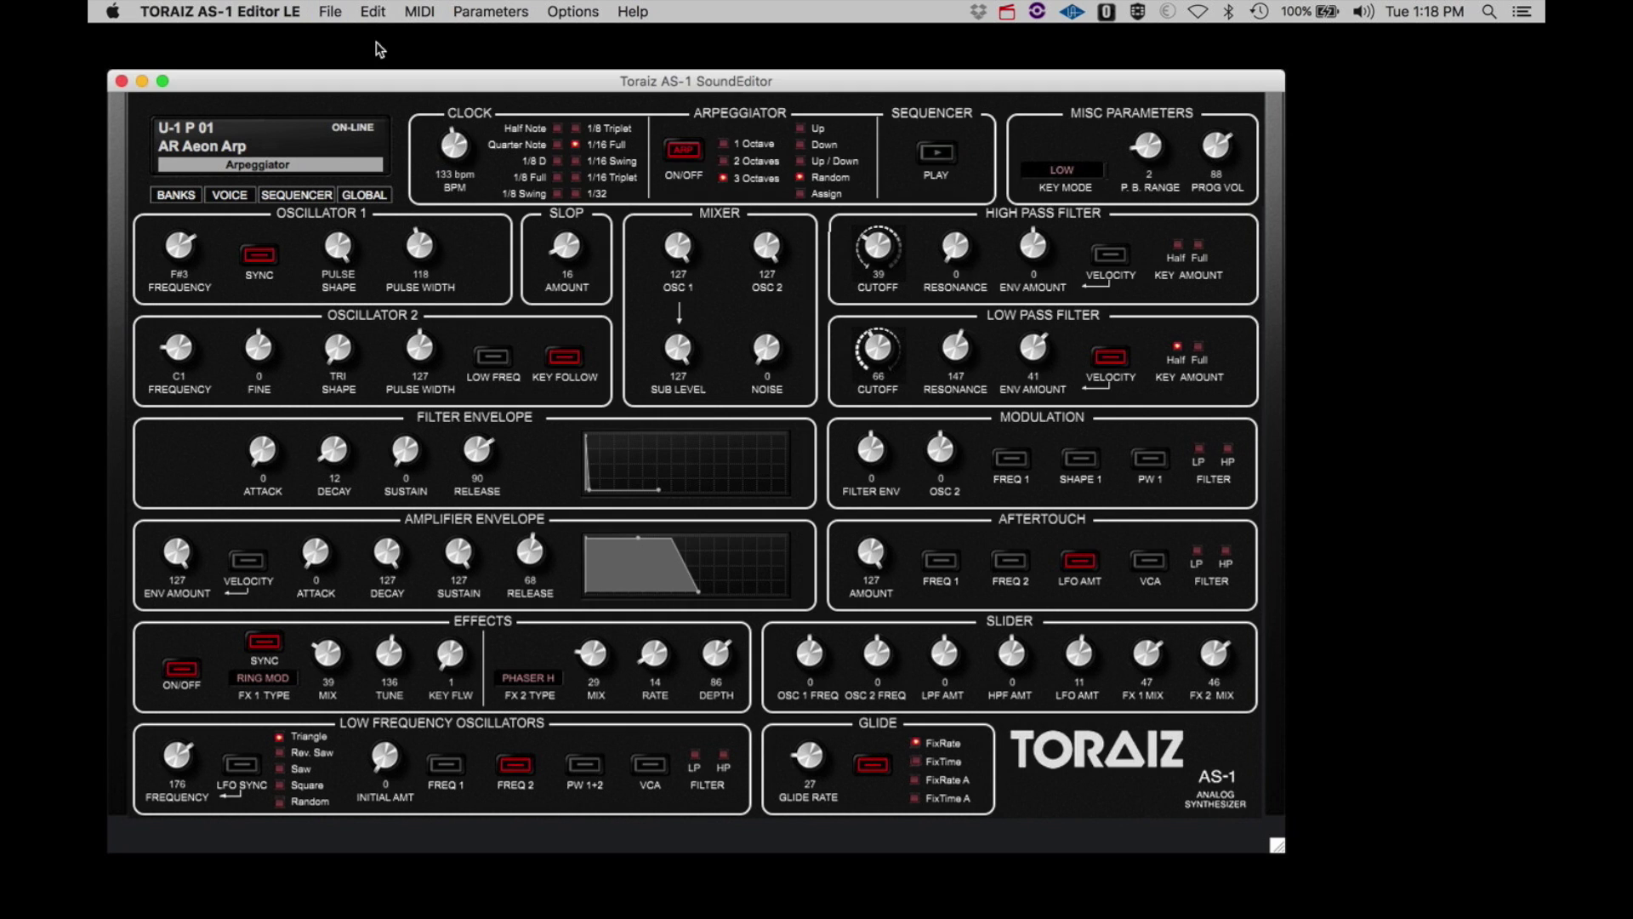
click(332, 13)
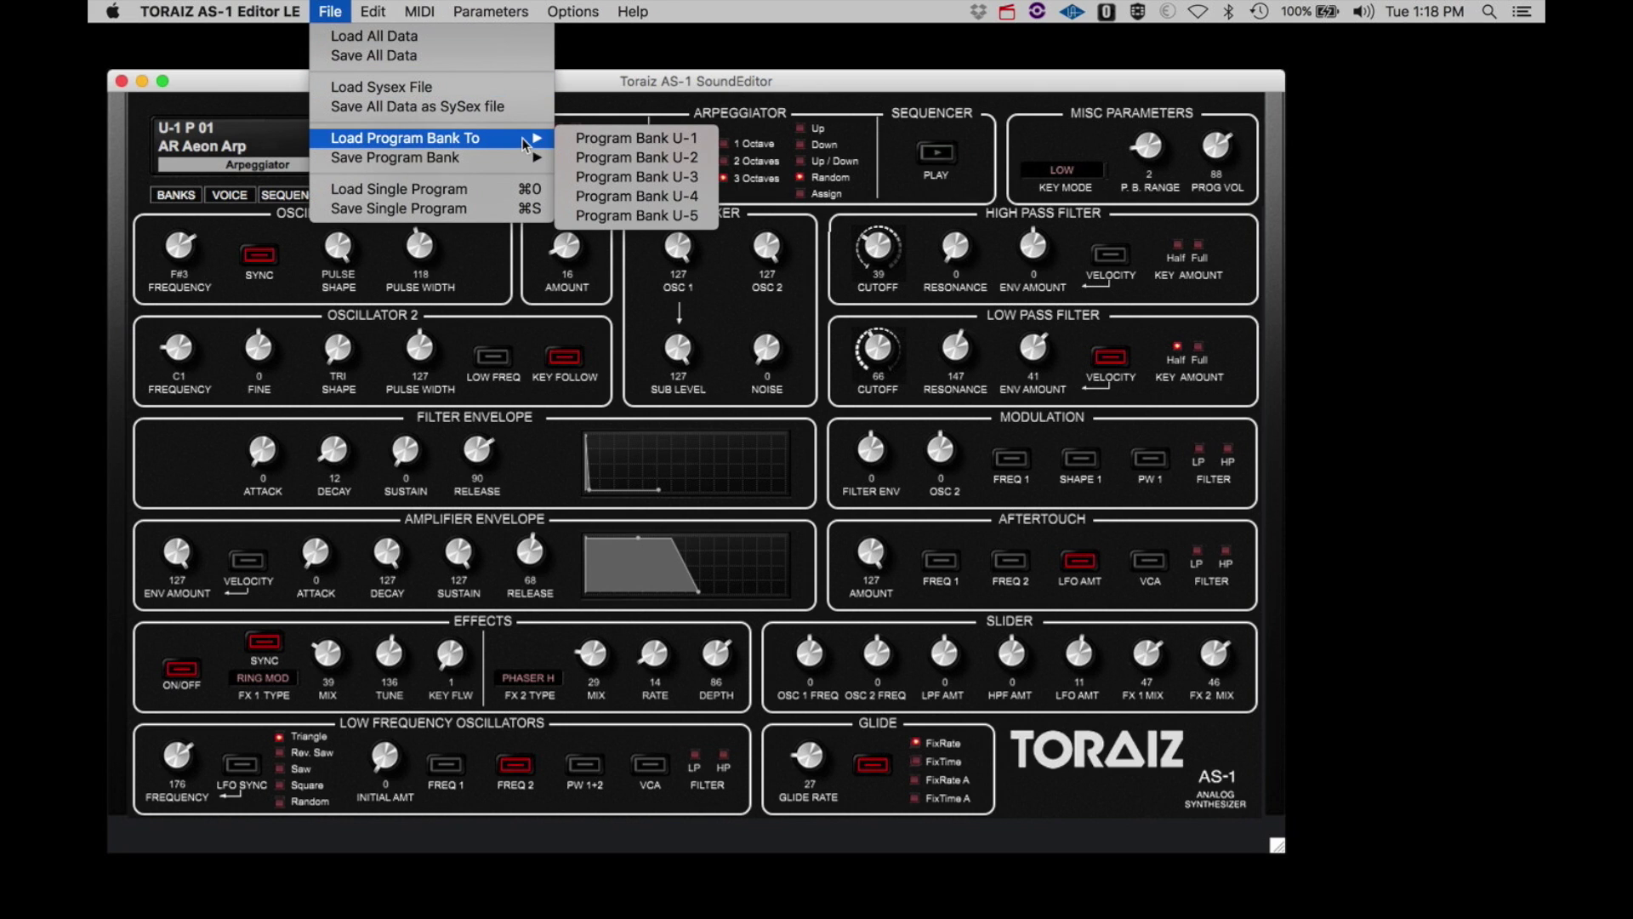
click(602, 140)
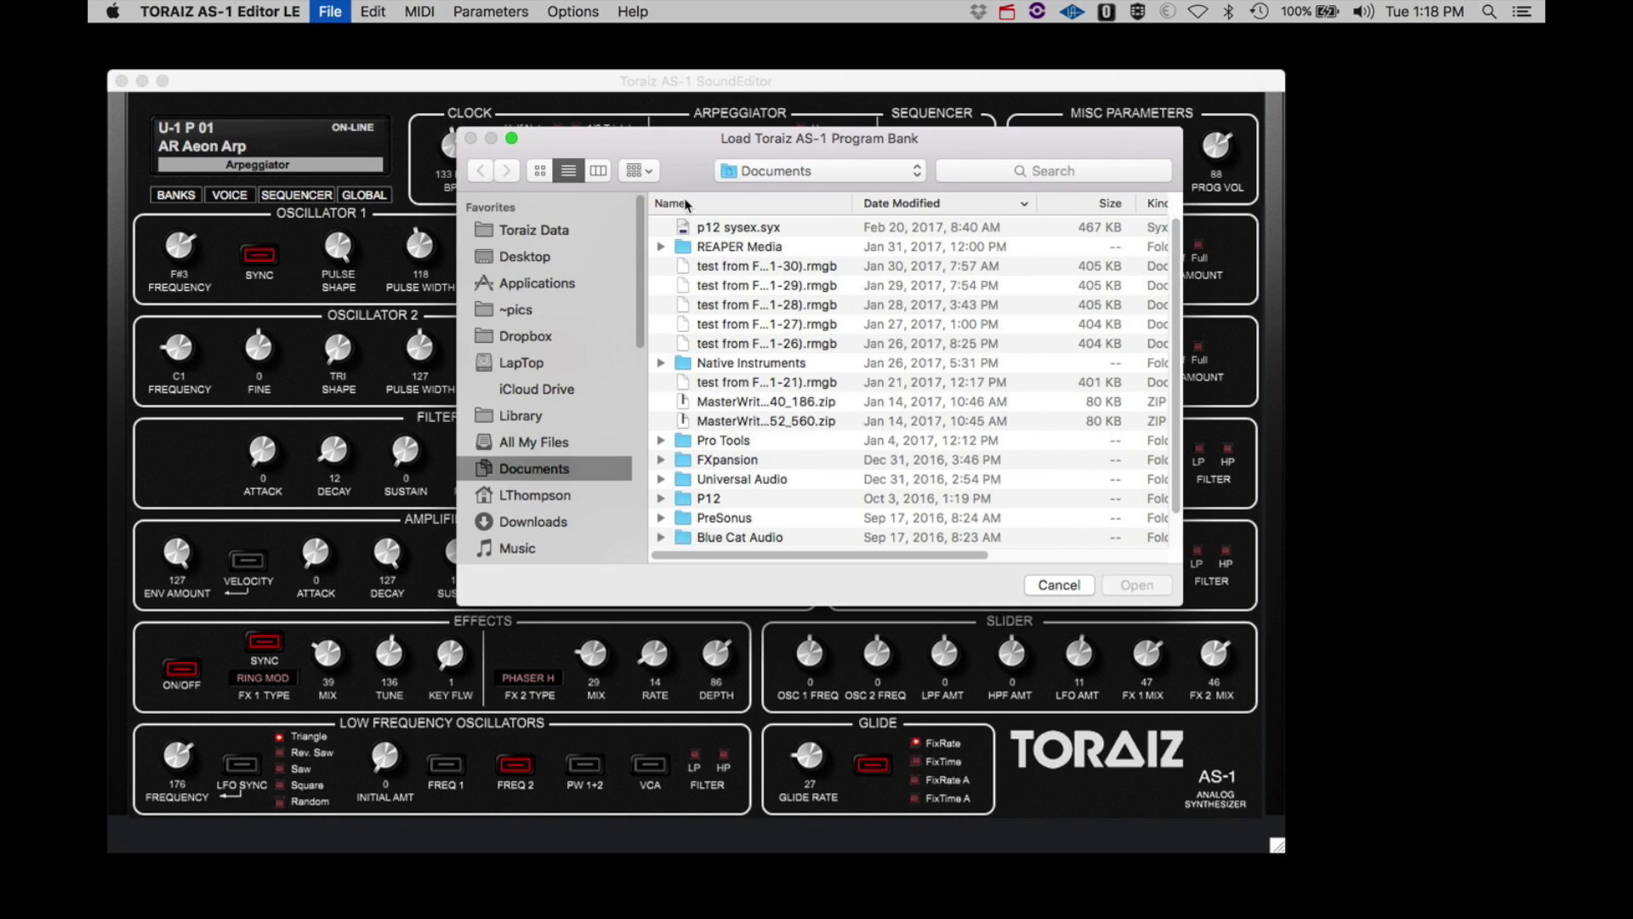
click(575, 238)
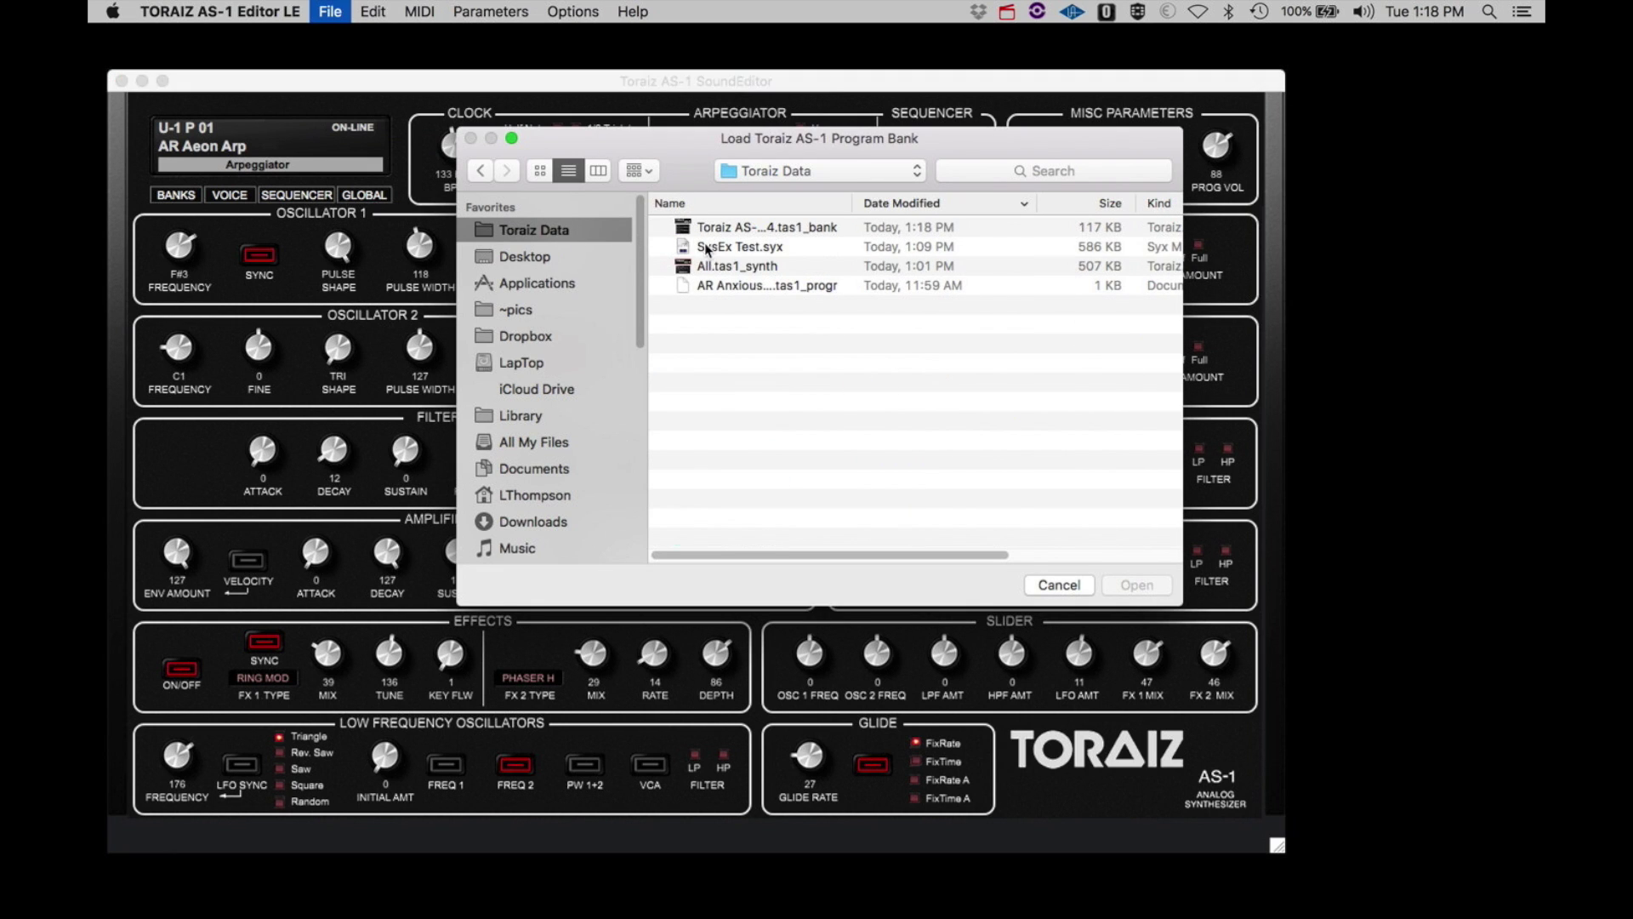
click(683, 231)
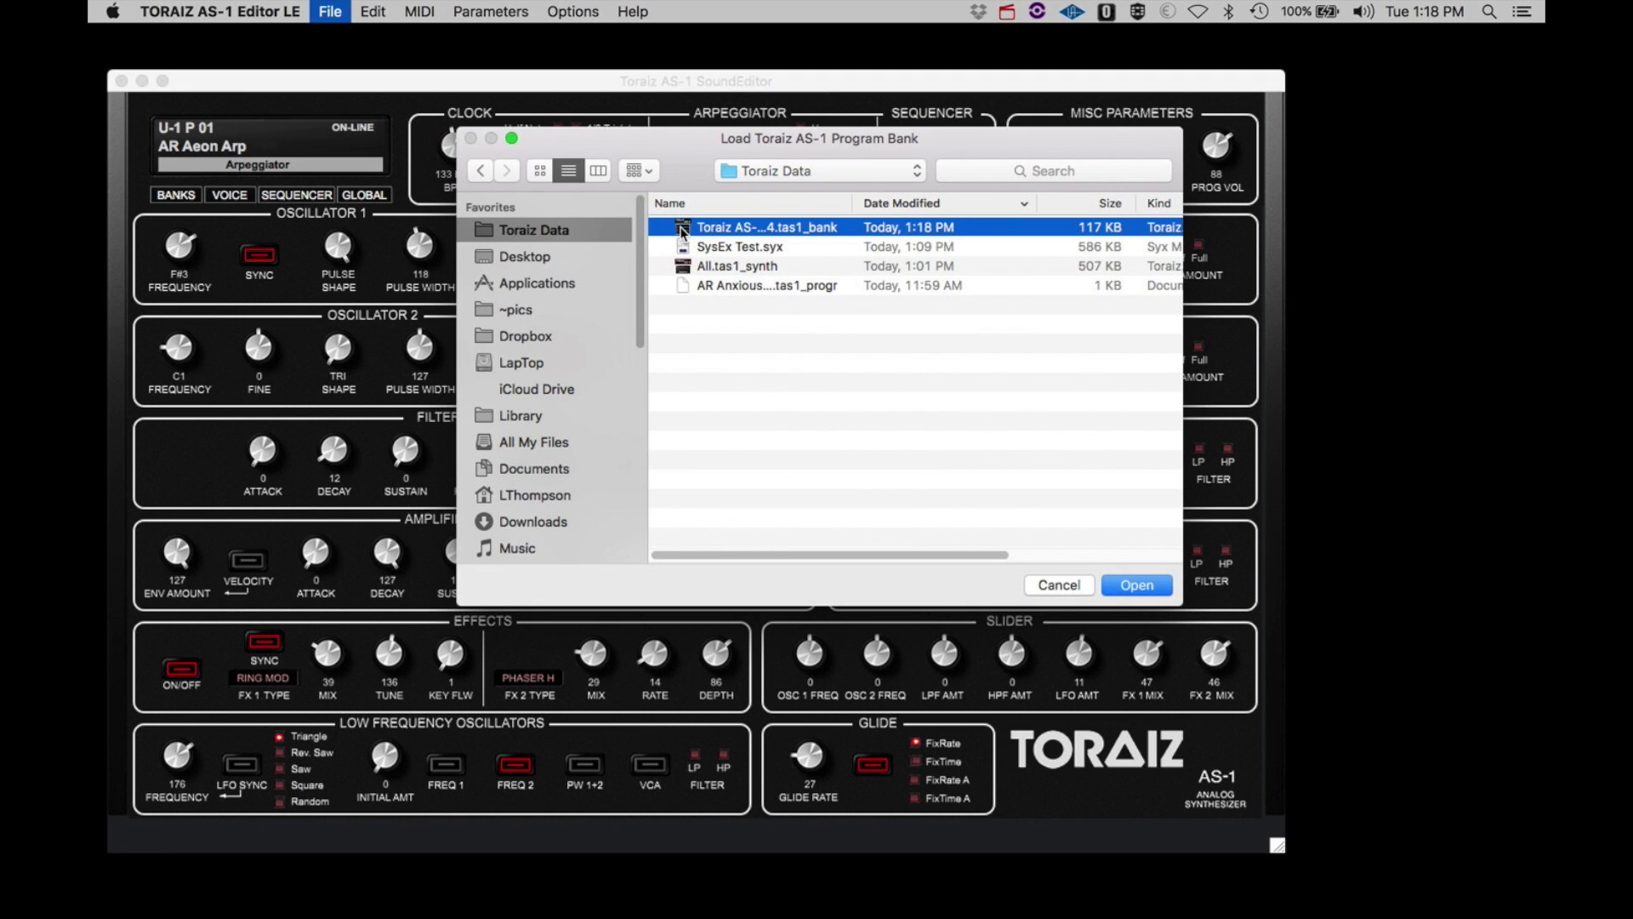
click(1064, 588)
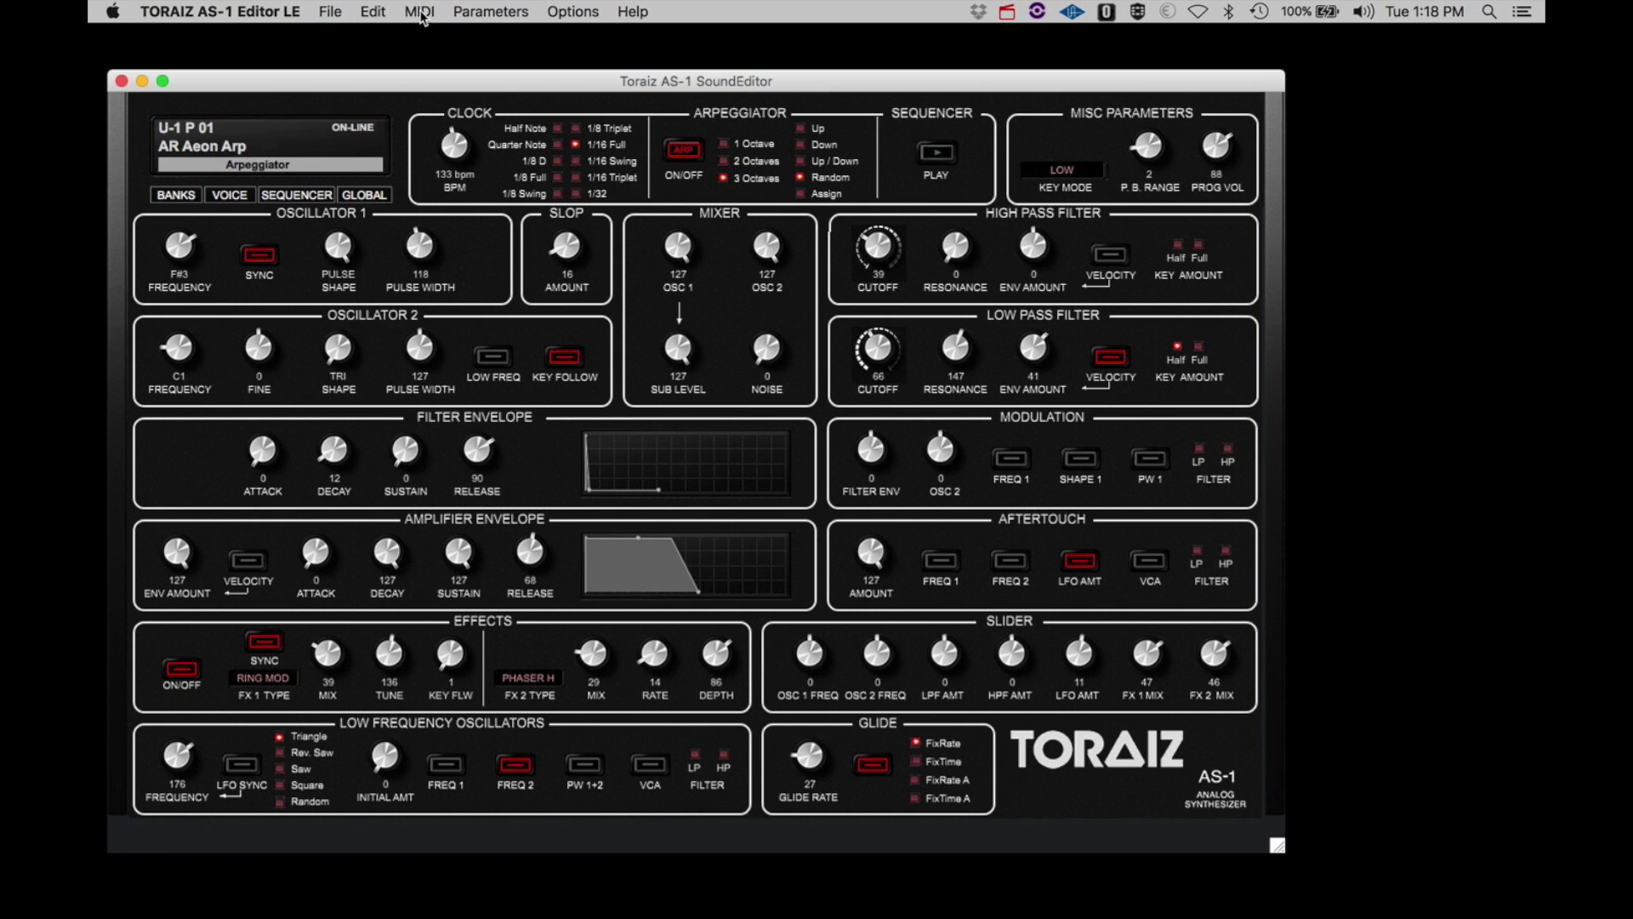
Step: View the MIDI menu's Transmit Bank choices, then the Edit menu's Write Program command
click(420, 11)
mouse_move(426, 127)
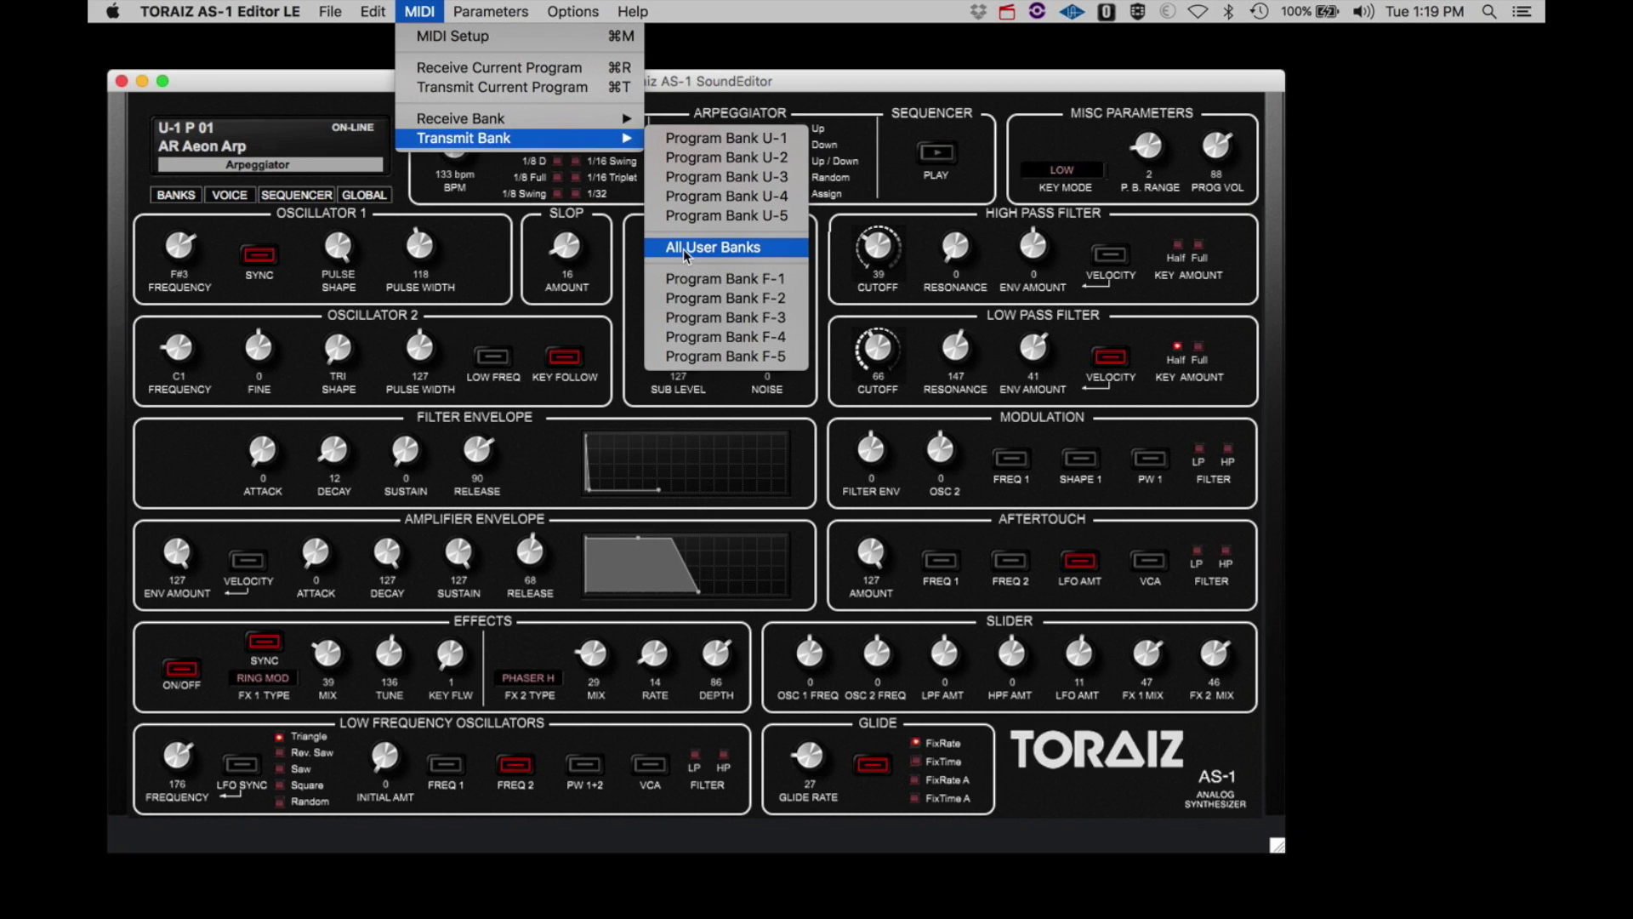
mouse_move(384, 10)
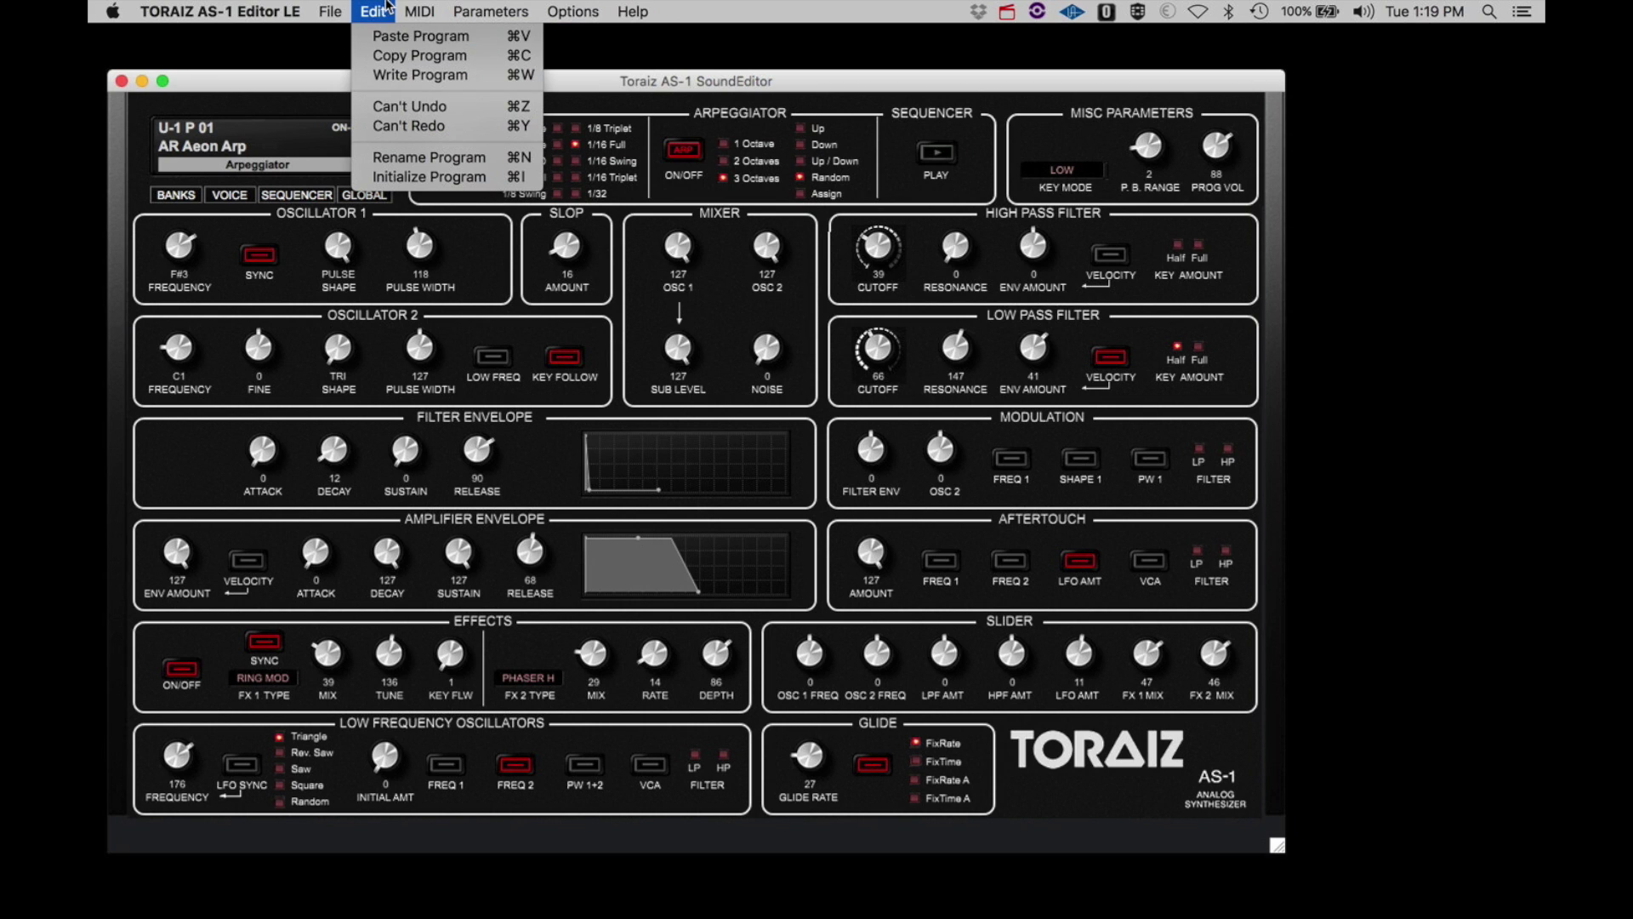
Step: In Write Program, try slots LD Empty House and AR Anxious Arp, name and Arpeggiator category, then cancel
click(387, 77)
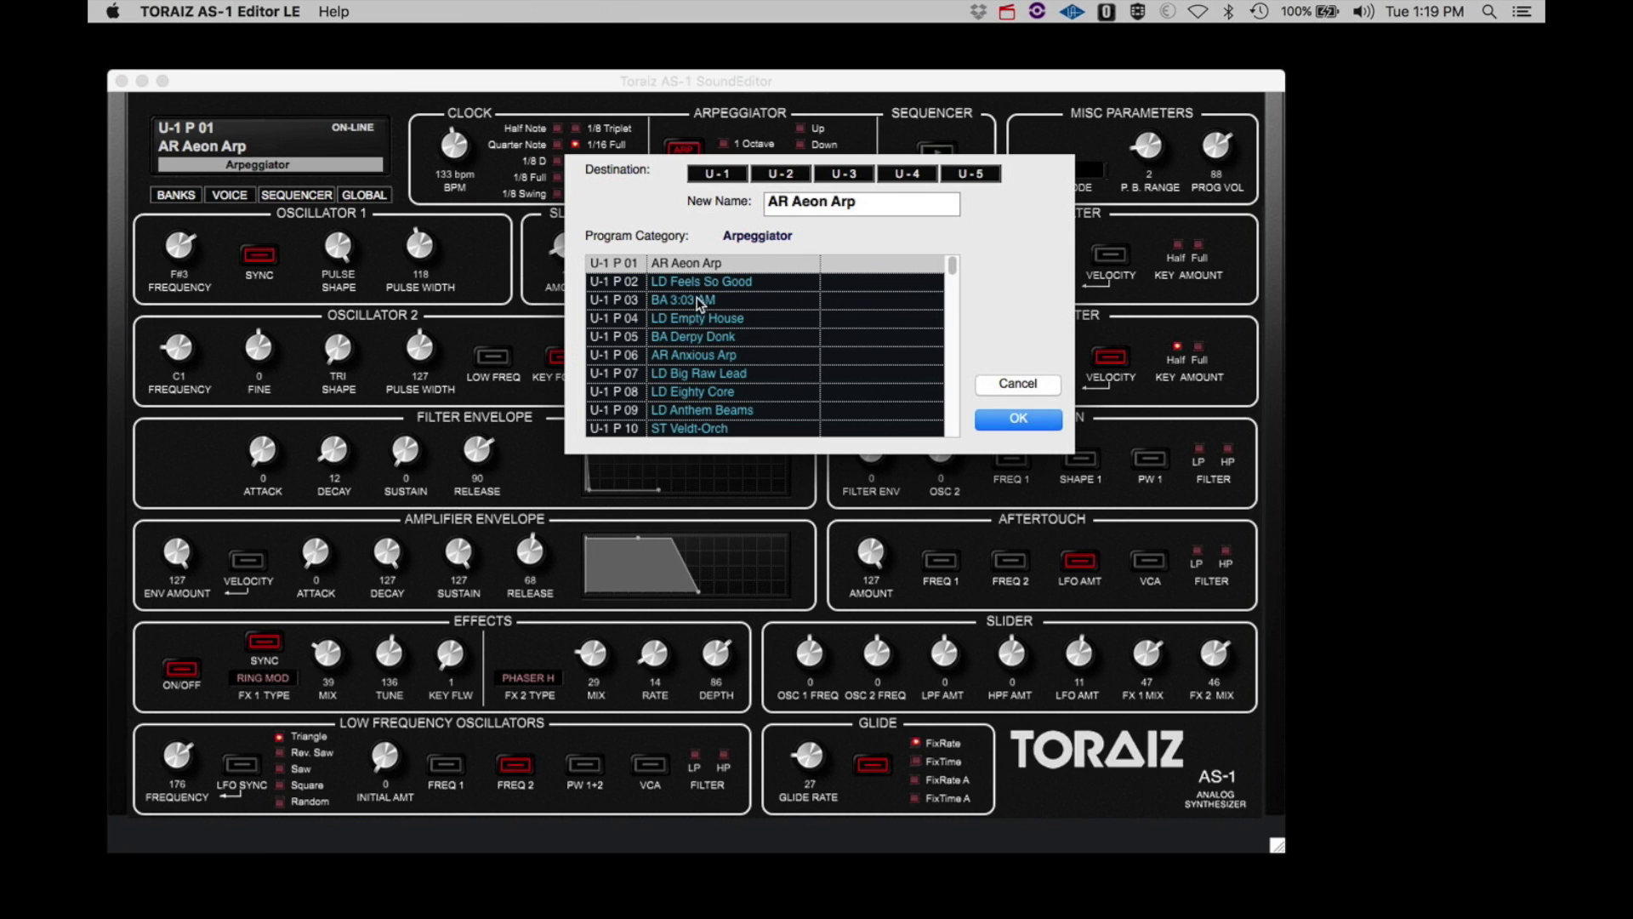
click(703, 284)
click(706, 319)
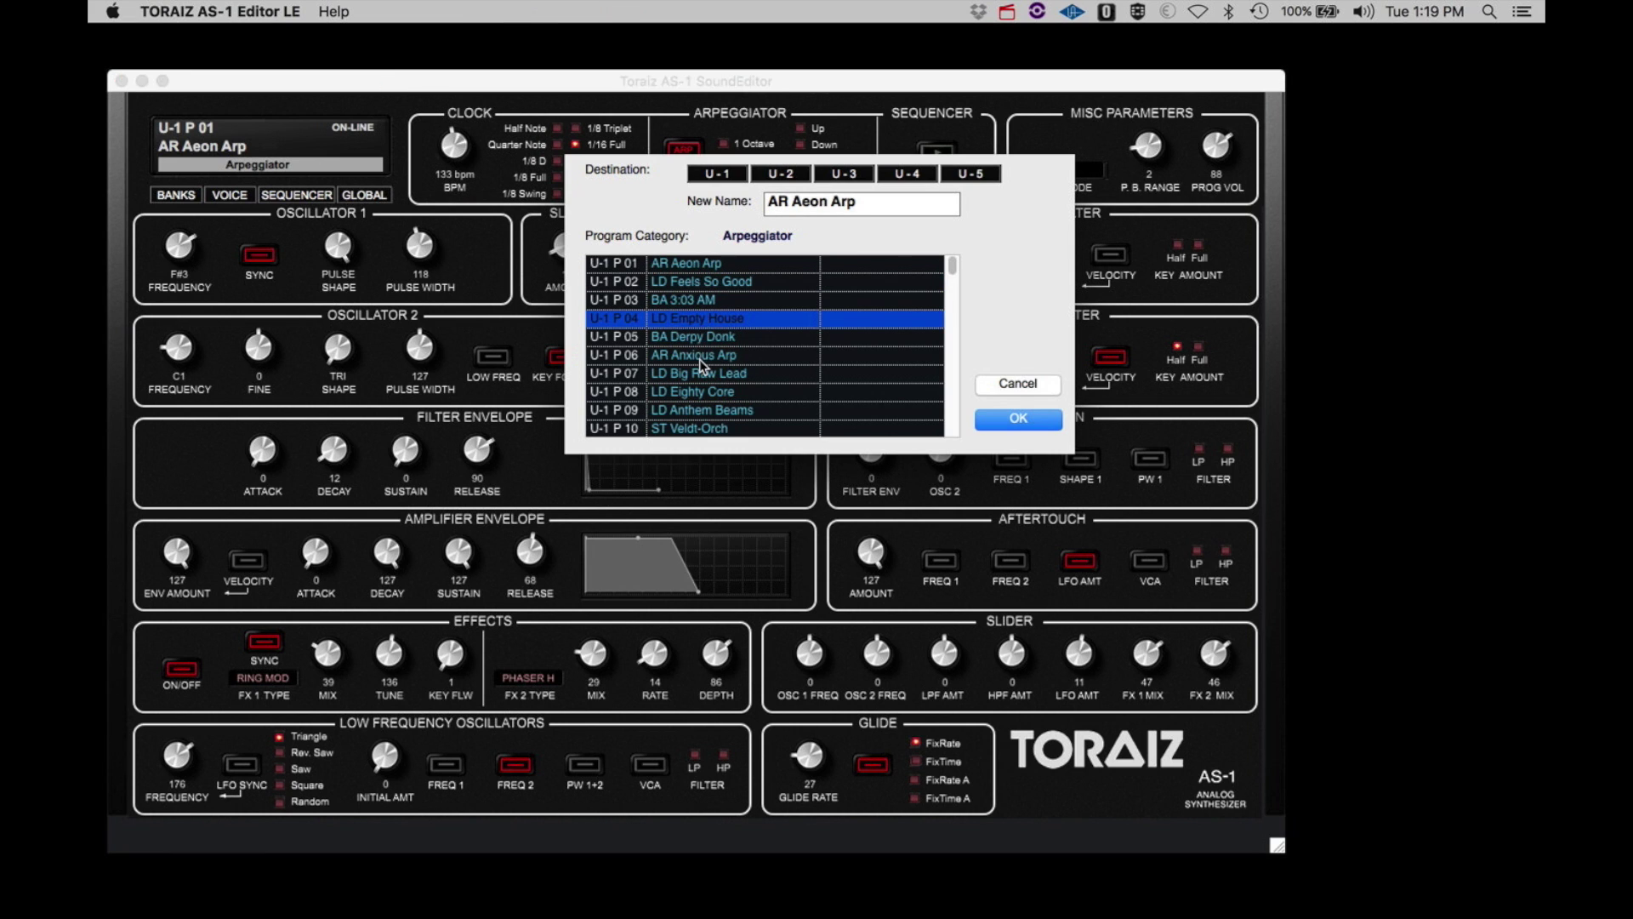
click(701, 357)
click(865, 206)
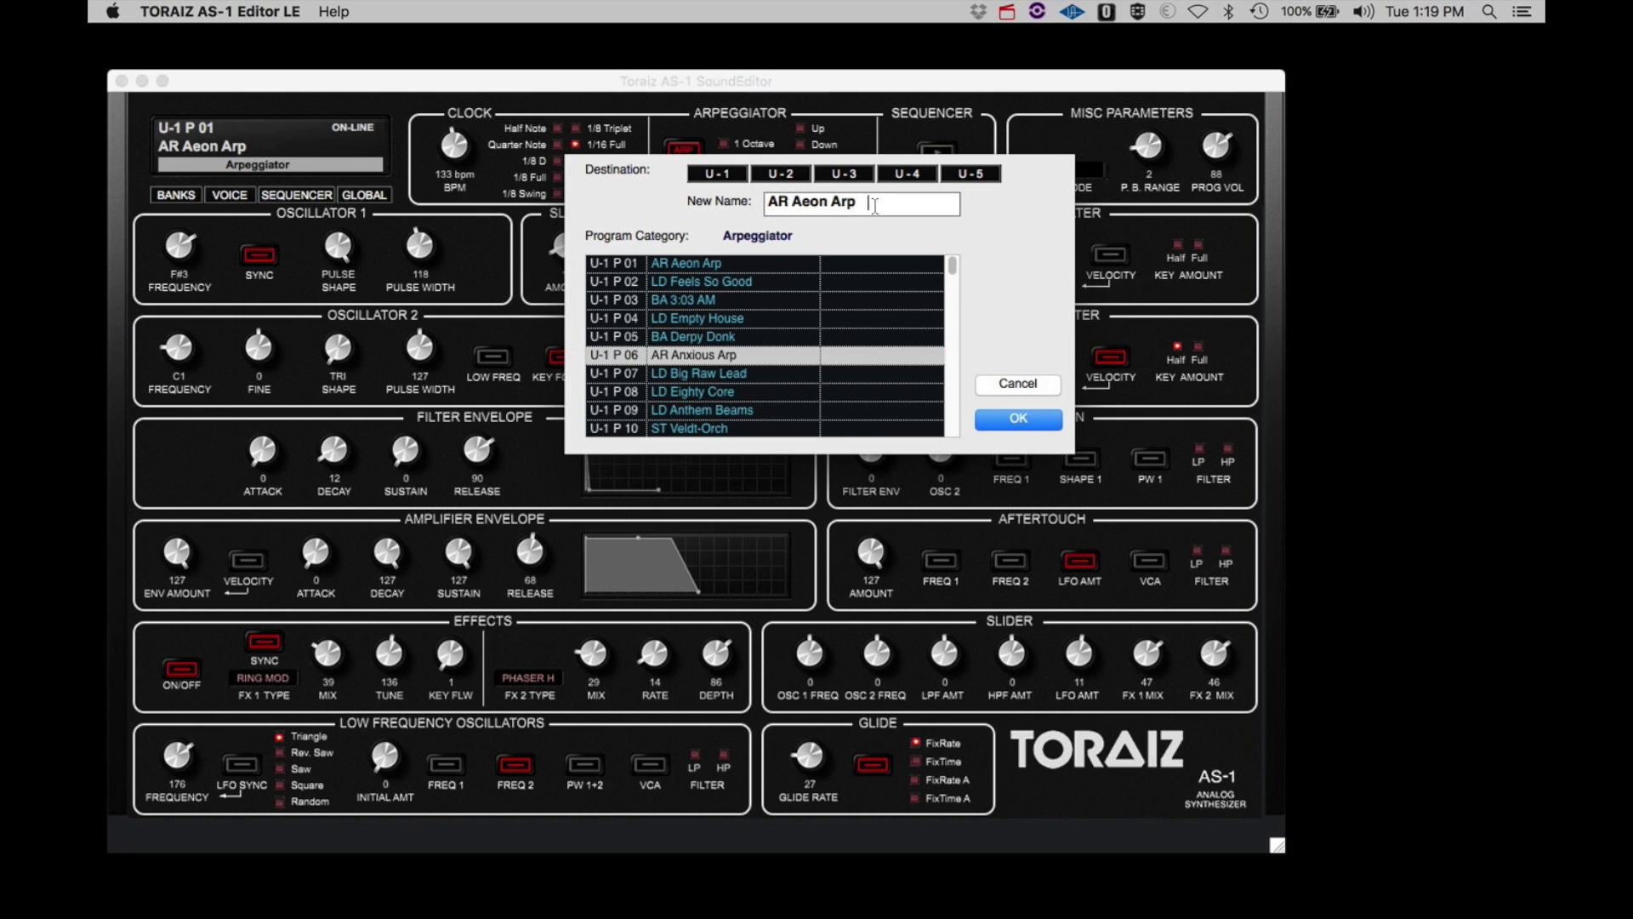
click(768, 238)
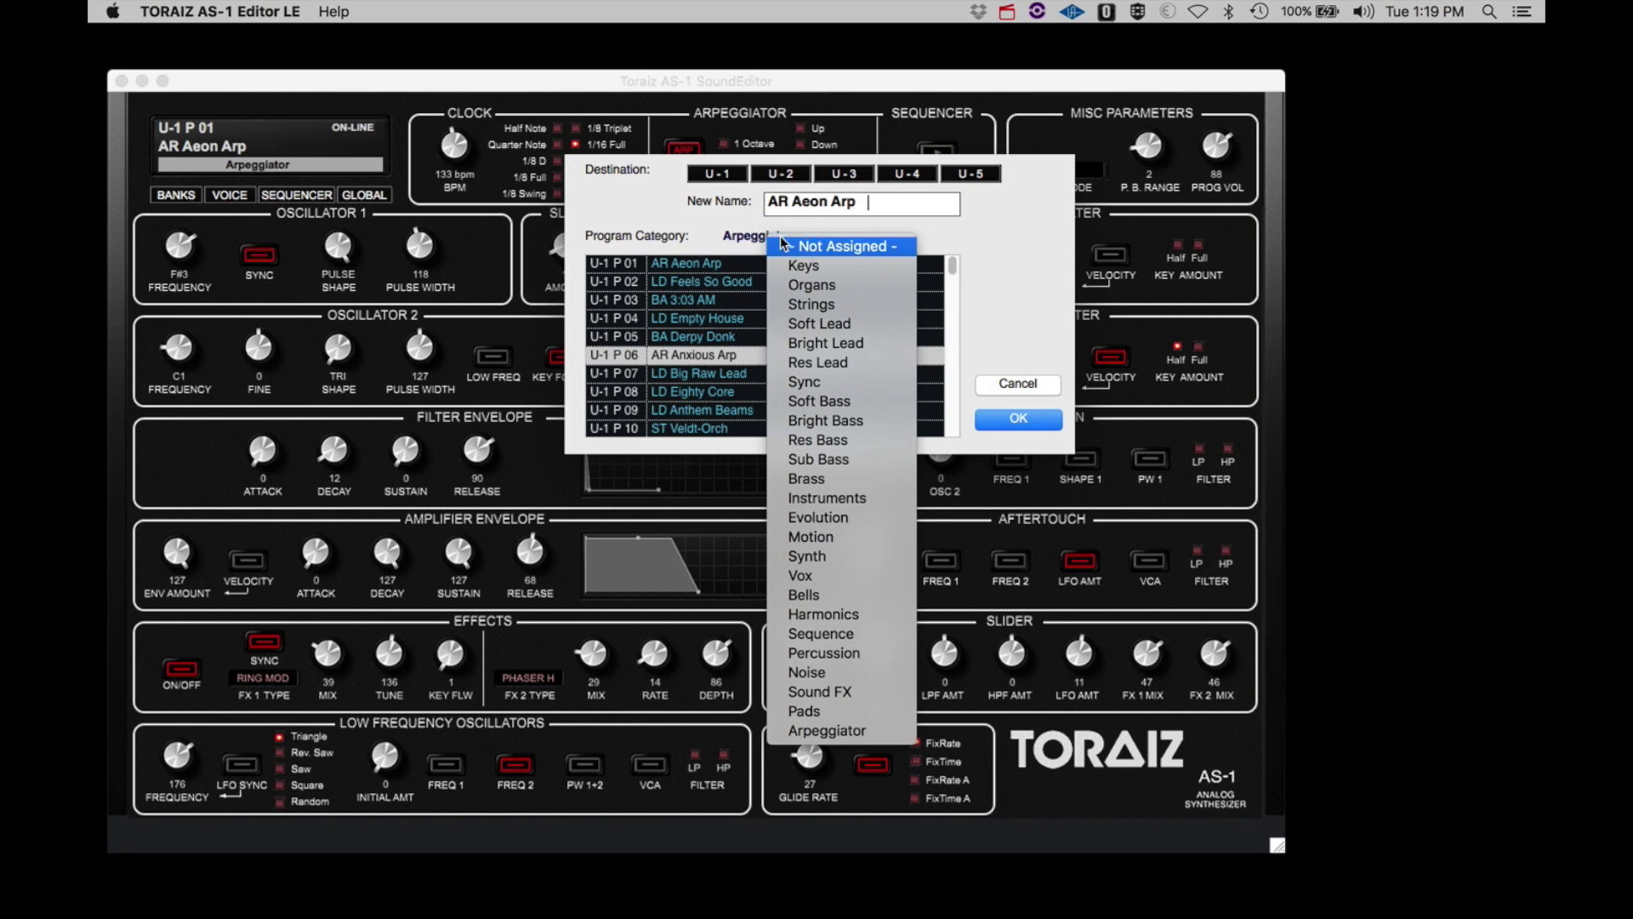
click(951, 271)
click(1001, 388)
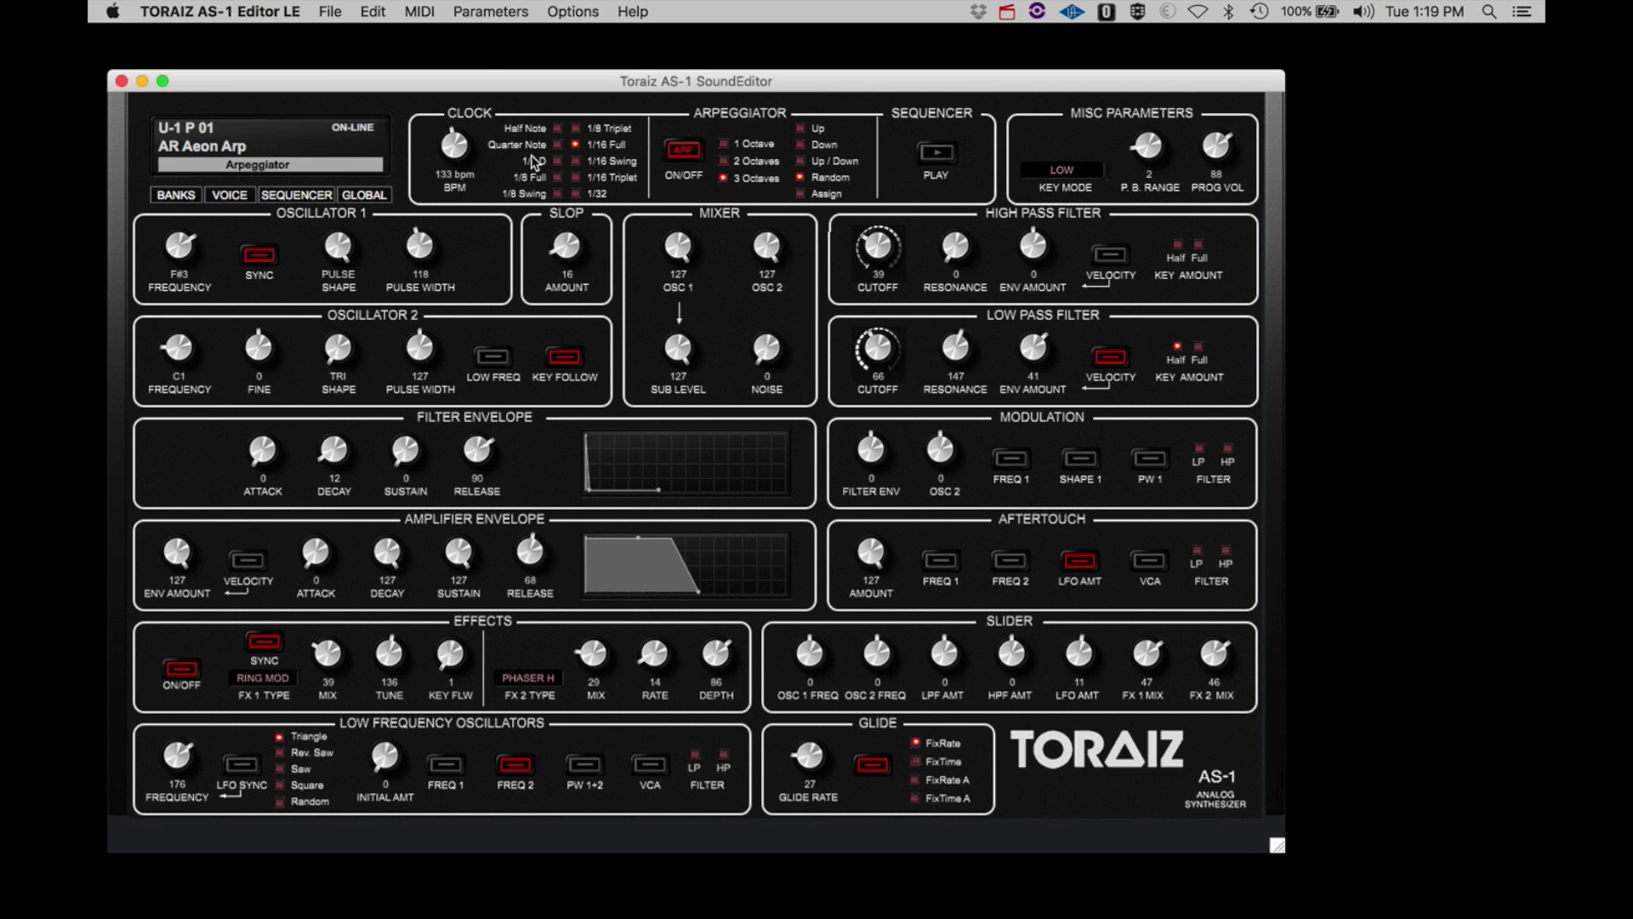
click(419, 11)
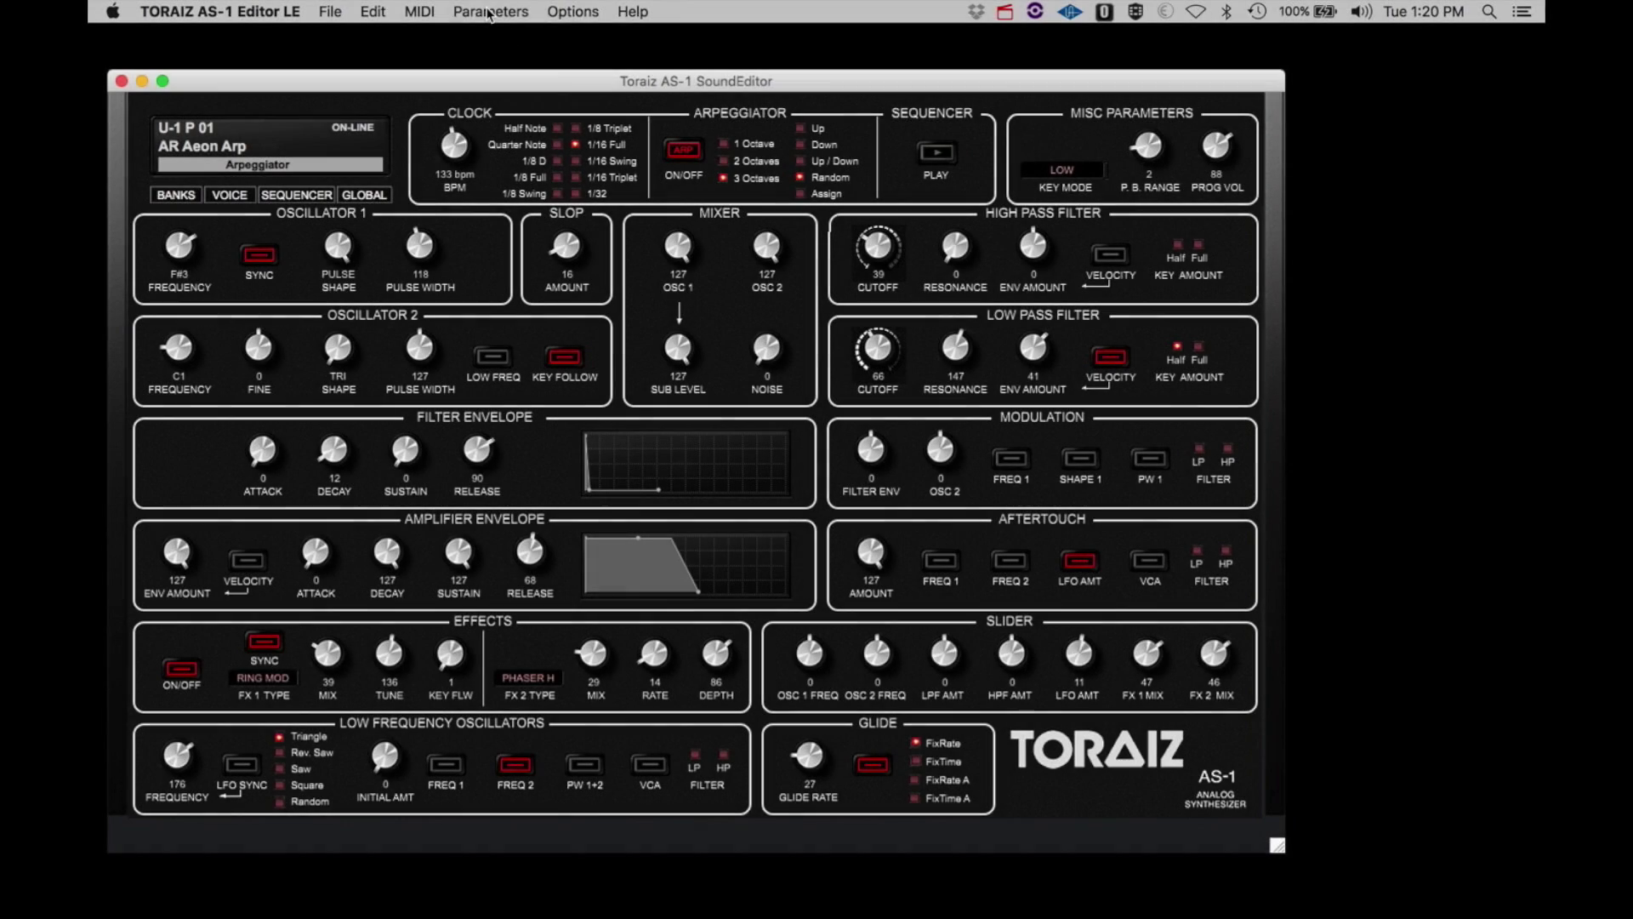
Step: Move from the MIDI menu to the Parameters menu commands
click(490, 12)
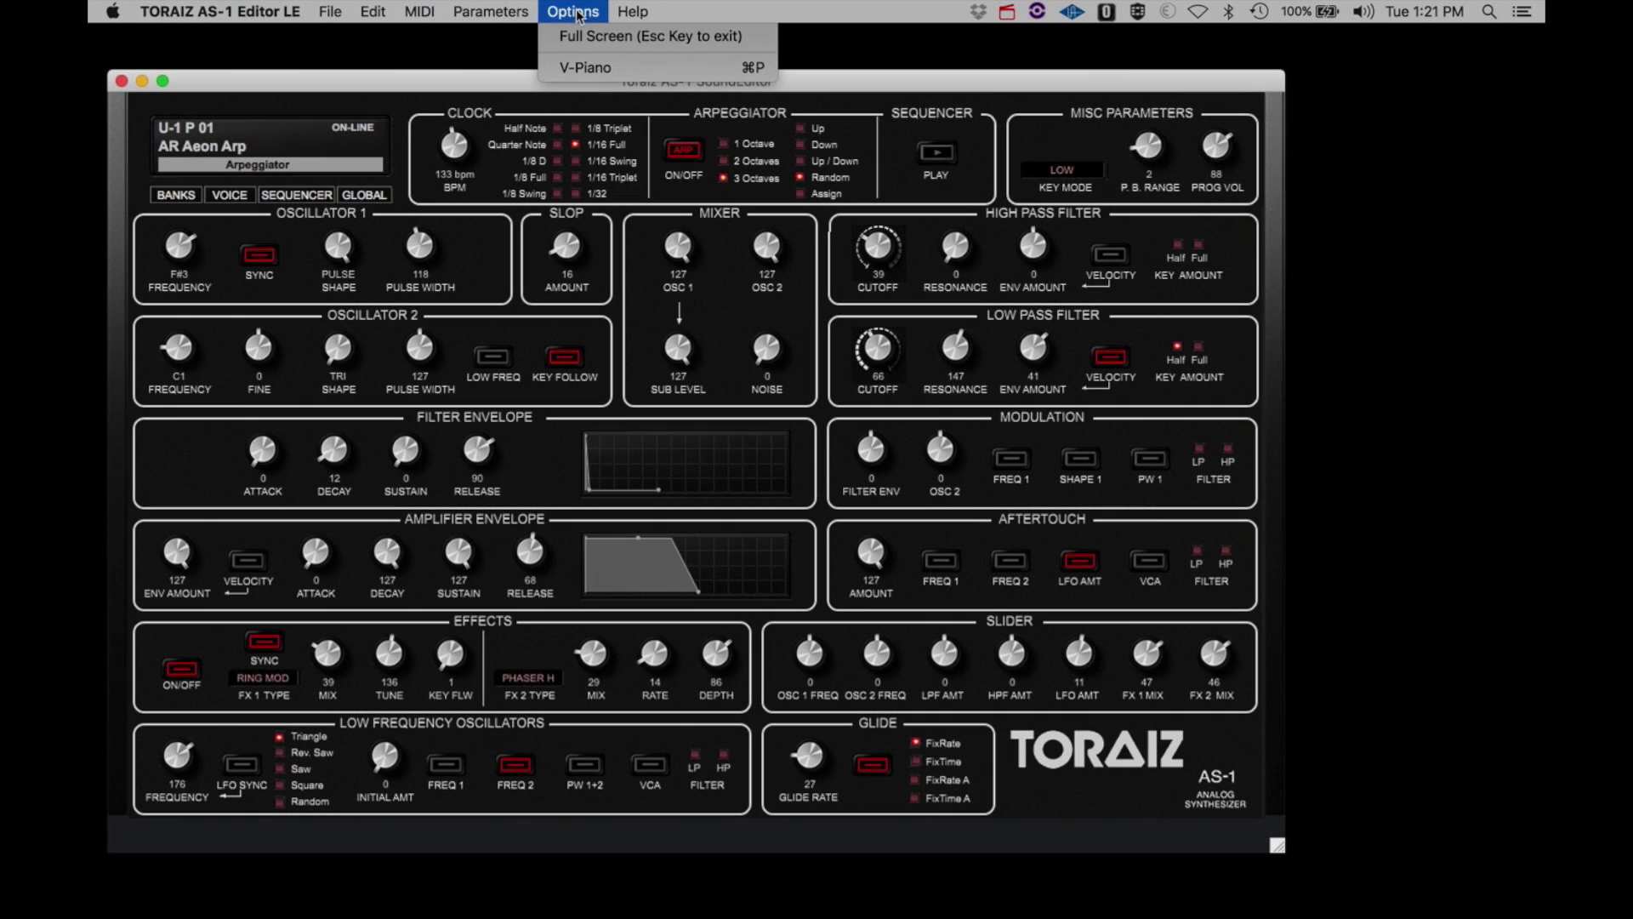
Step: Toggle full screen off again, then open the virtual piano and play two notes
click(574, 66)
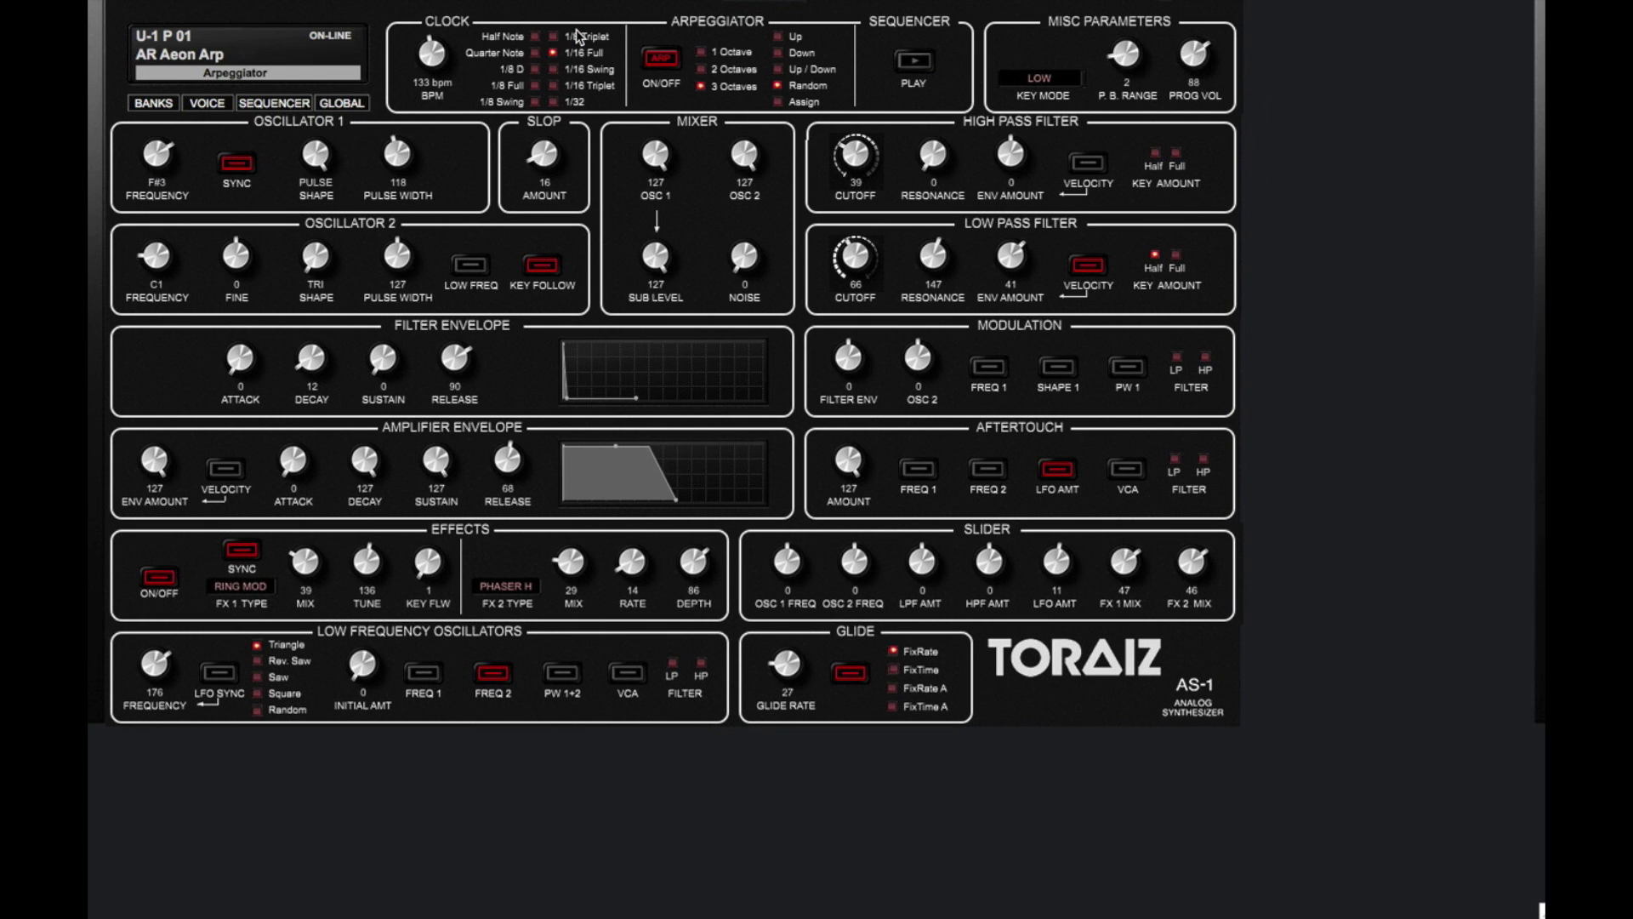
key(Escape)
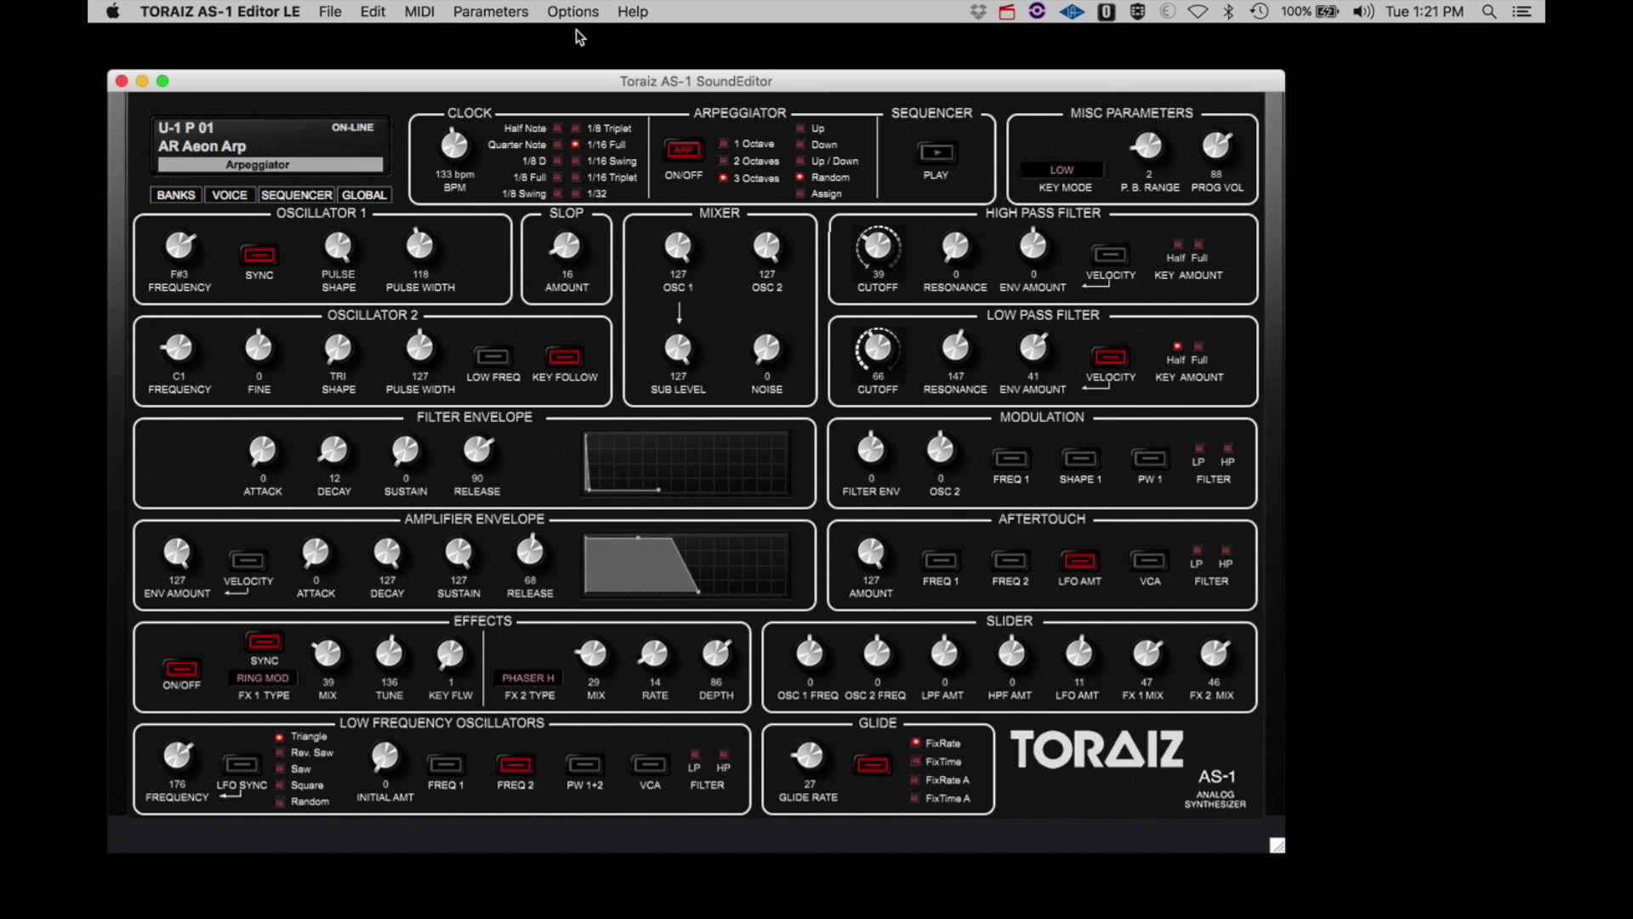
click(572, 12)
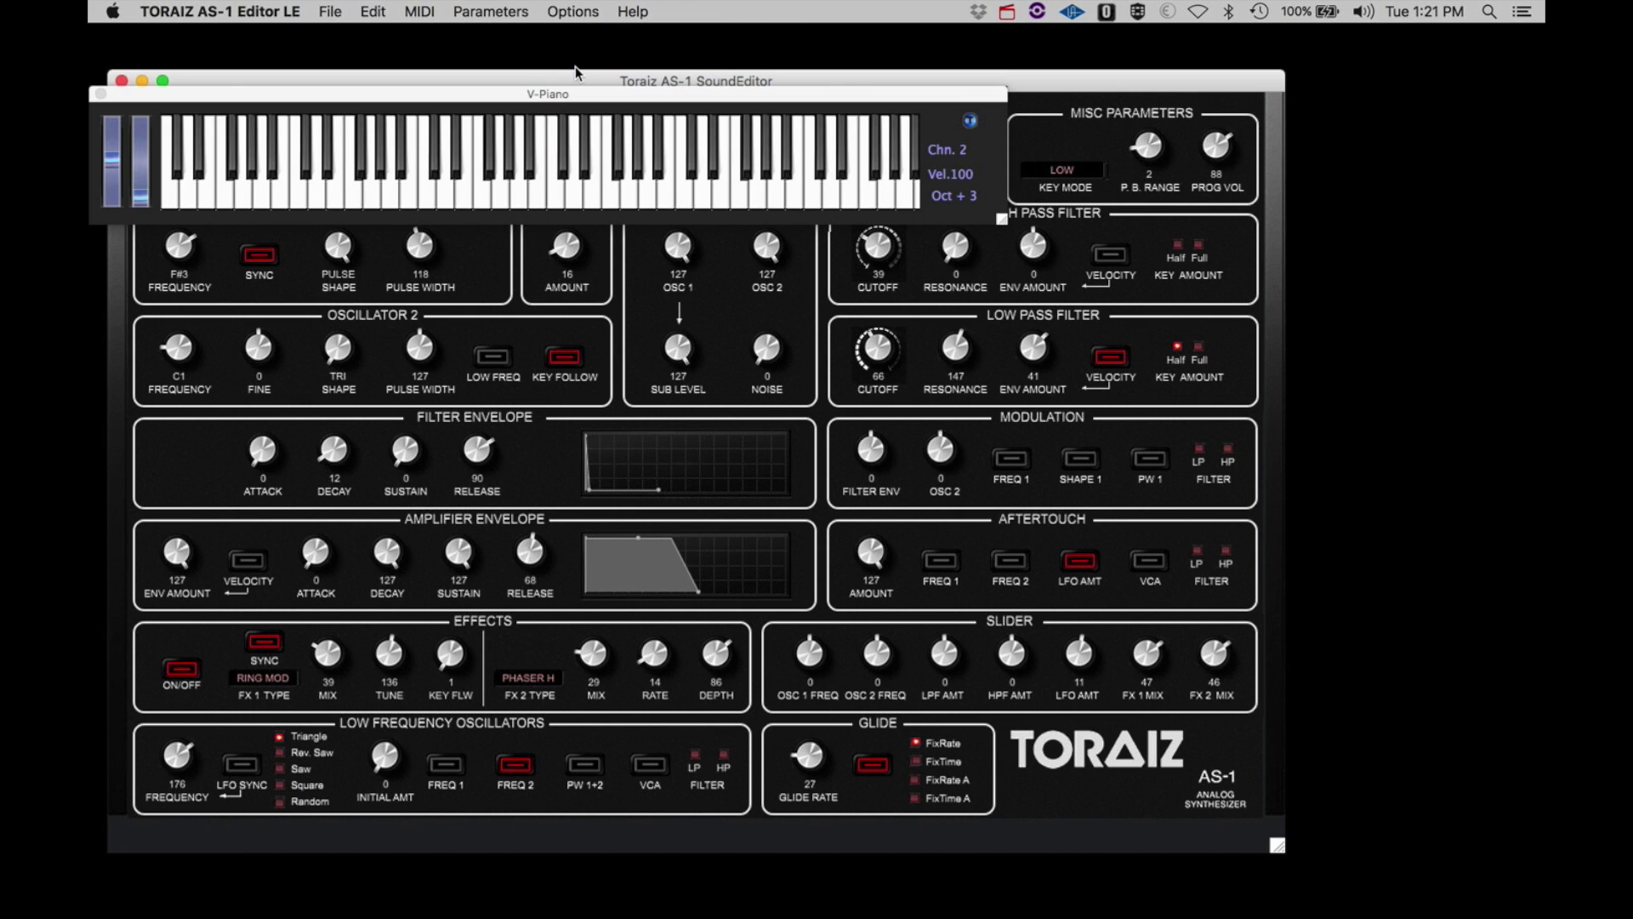
click(357, 199)
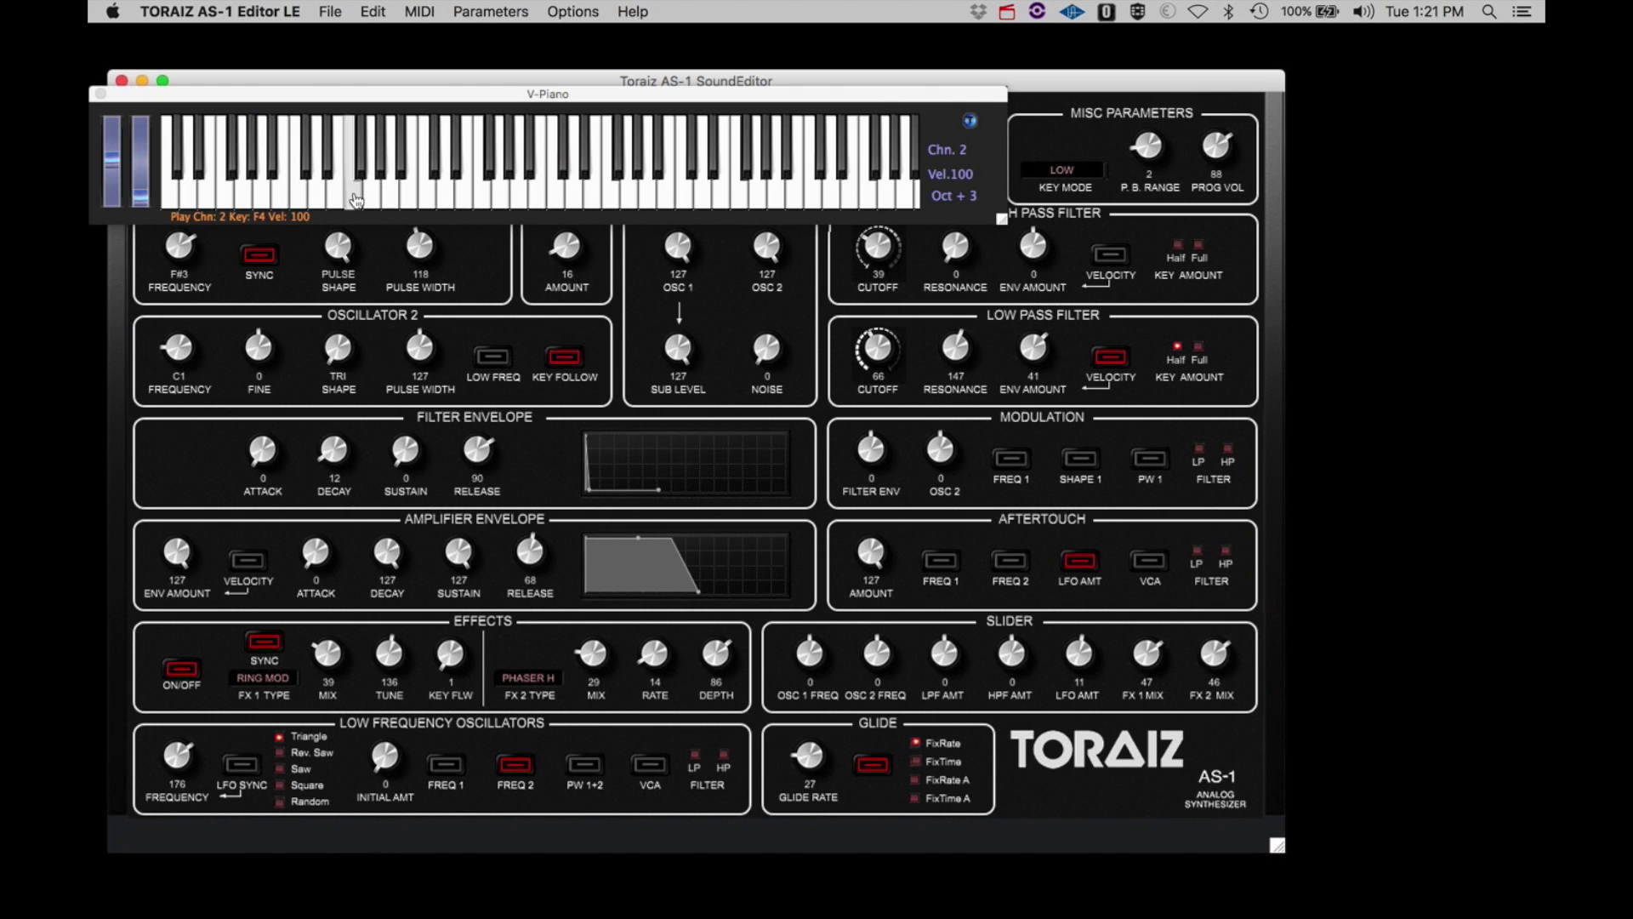
click(539, 198)
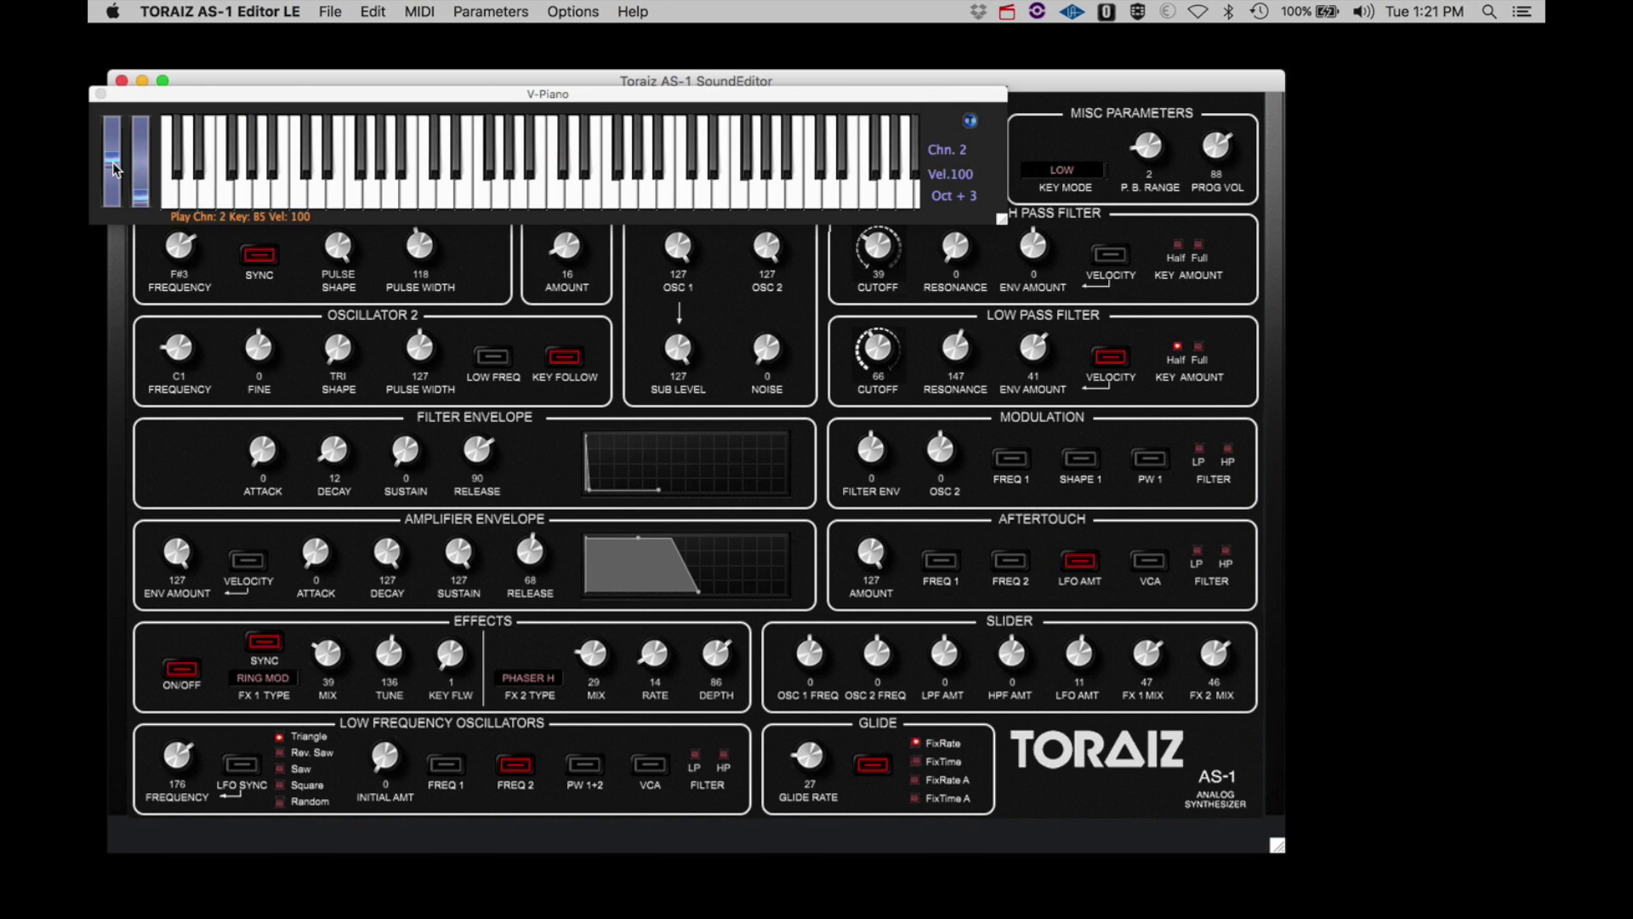
Step: Bend pitch, push modulation to maximum, and set the virtual piano to MIDI channel 11
drag(114, 168, 113, 127)
mouse_move(140, 197)
mouse_down()
mouse_move(141, 132)
mouse_move(142, 219)
mouse_up()
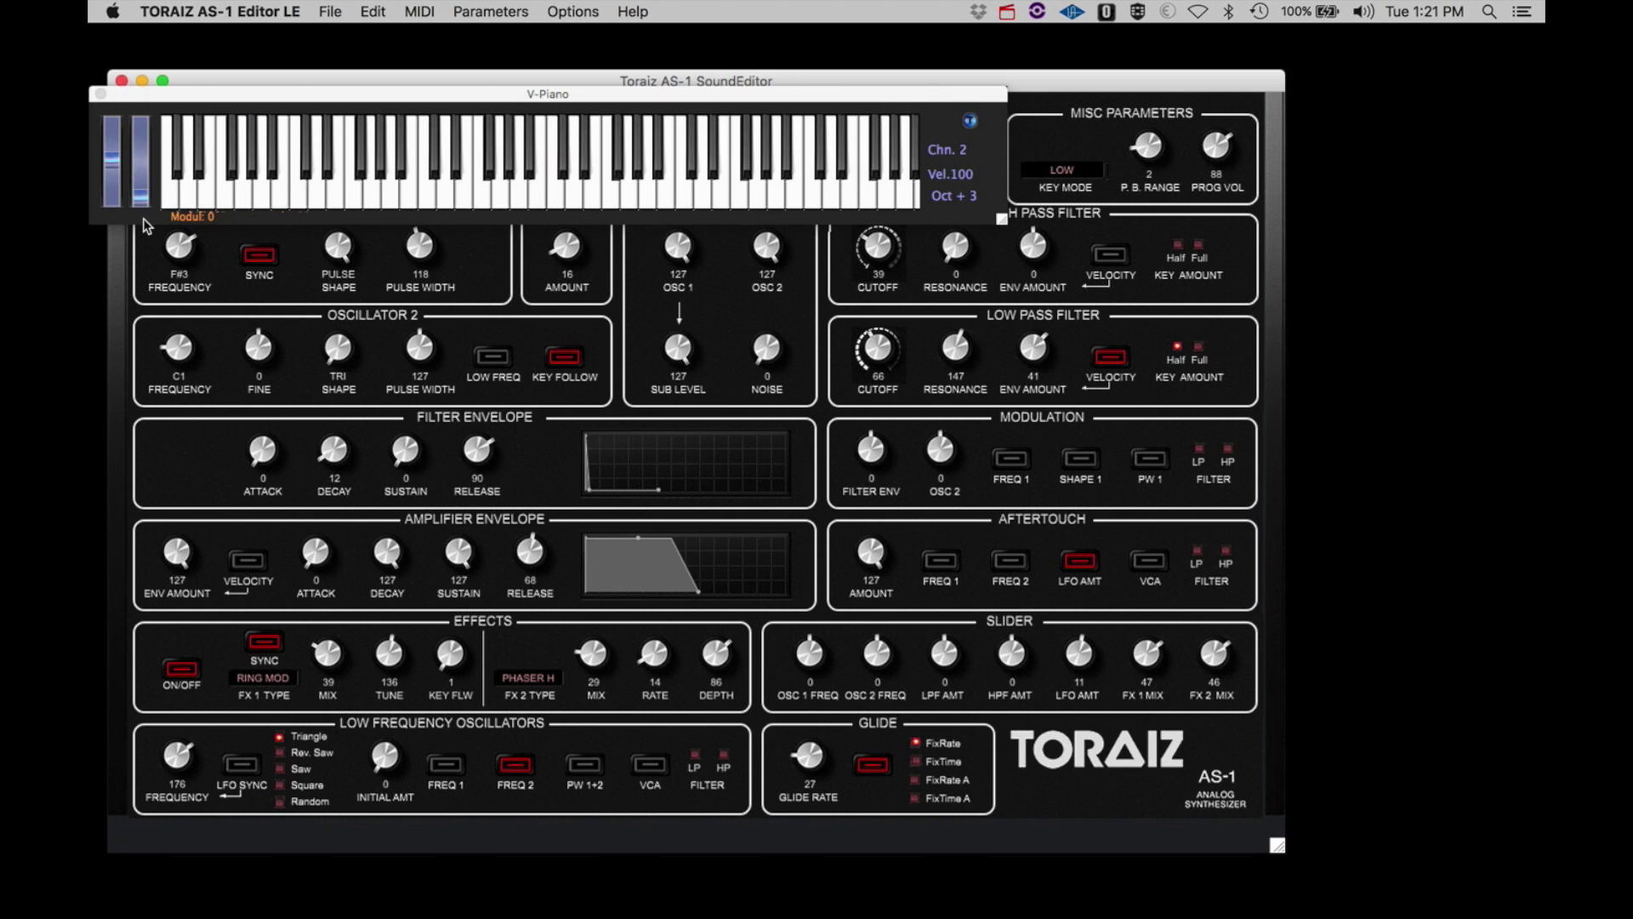
mouse_move(966, 158)
mouse_down()
mouse_move(956, 200)
mouse_move(987, 187)
mouse_move(988, 166)
mouse_up()
click(971, 120)
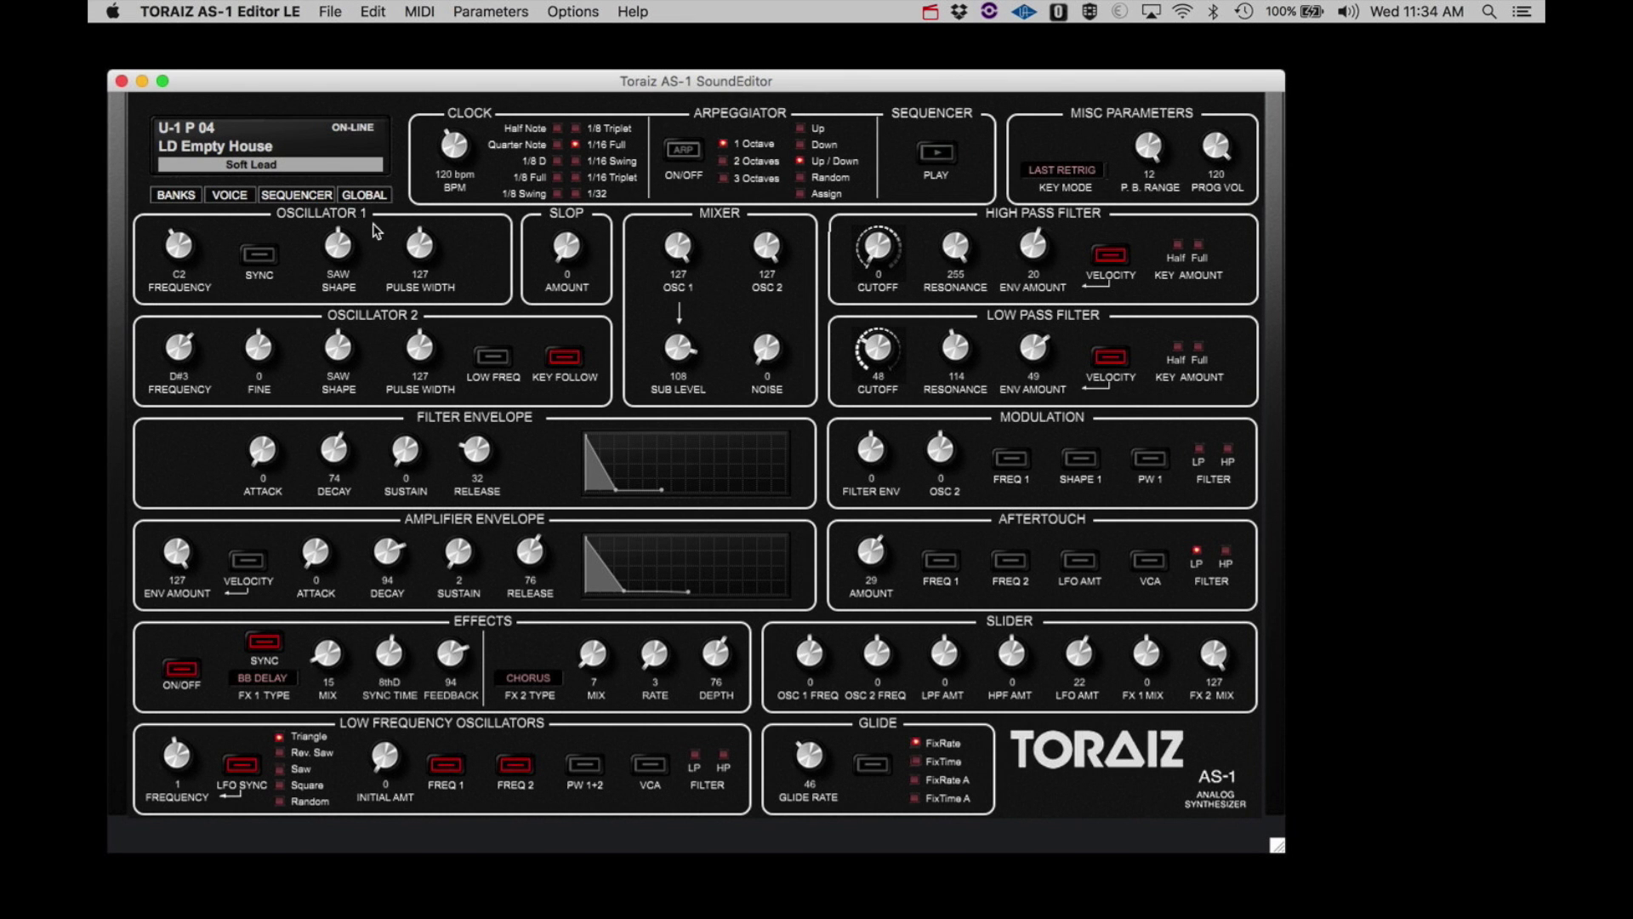
Step: Shorten the sequence to 29 steps, then raise step 1's velocity, add slew, and repitch it above C4
click(320, 197)
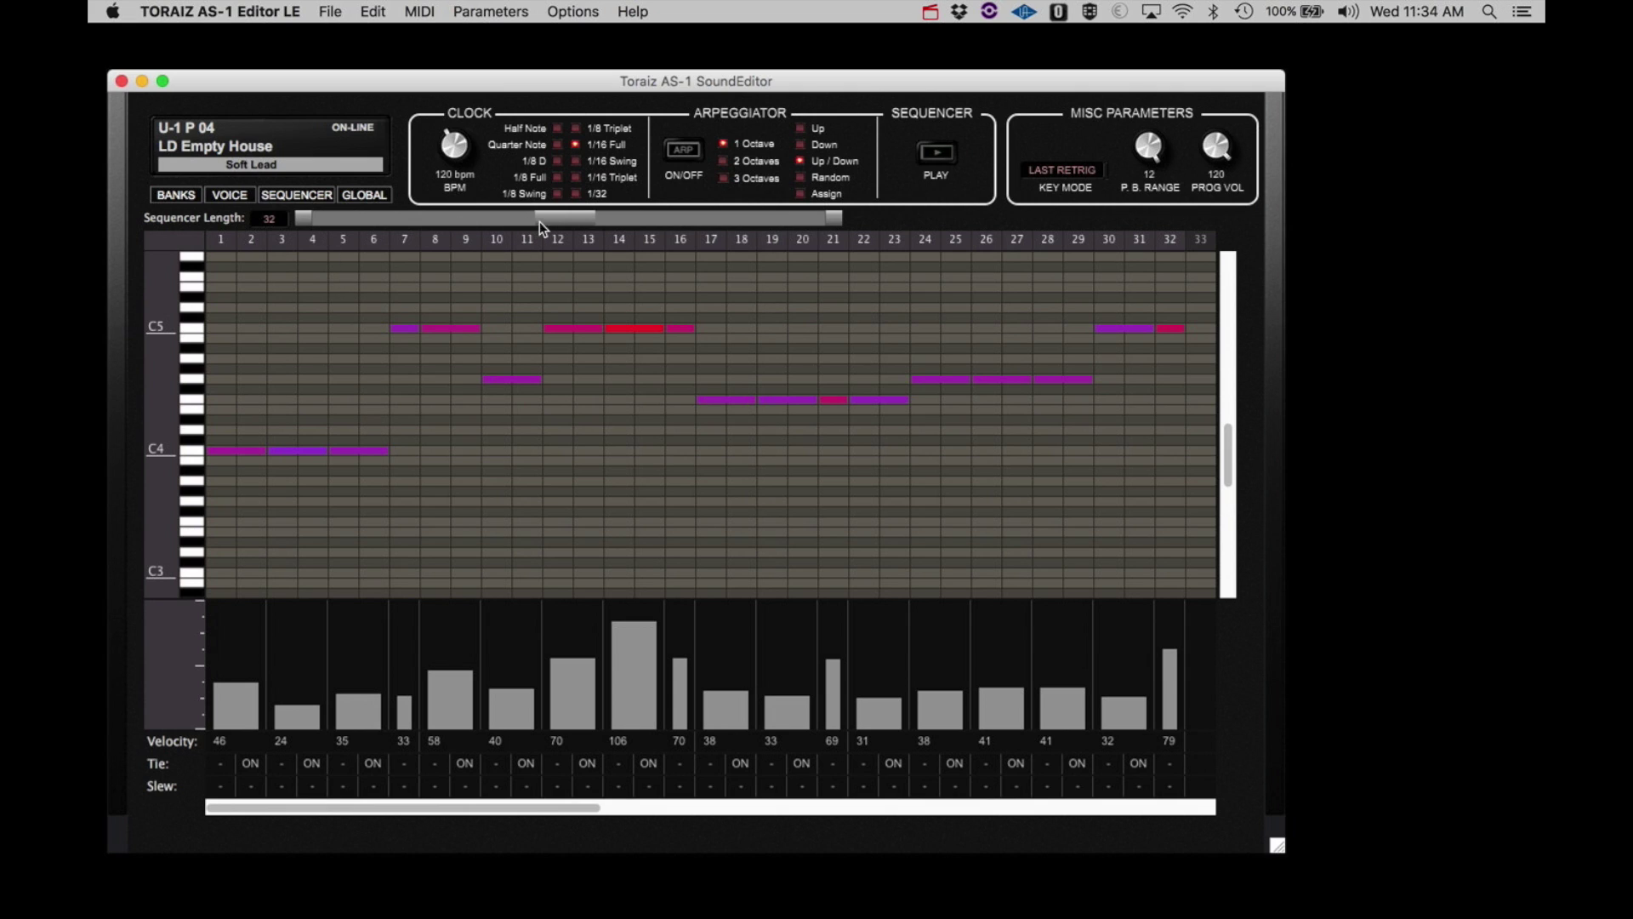
mouse_move(539, 221)
mouse_down()
mouse_move(587, 221)
mouse_move(519, 223)
mouse_up()
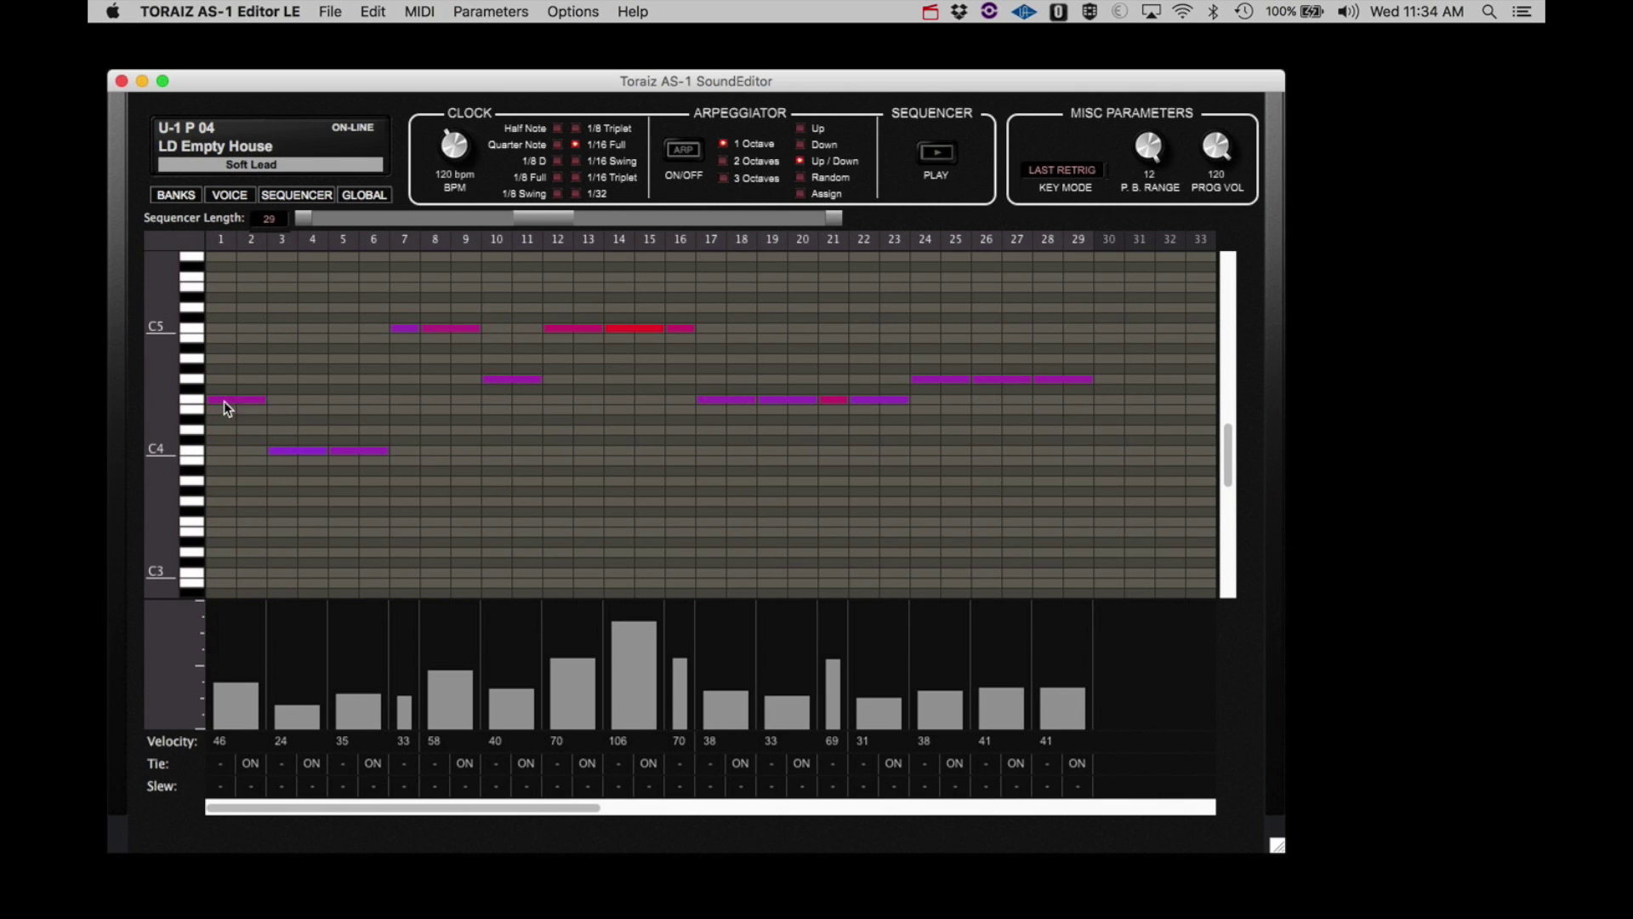
drag(239, 691, 239, 662)
click(220, 787)
drag(223, 349, 222, 419)
drag(231, 468, 220, 420)
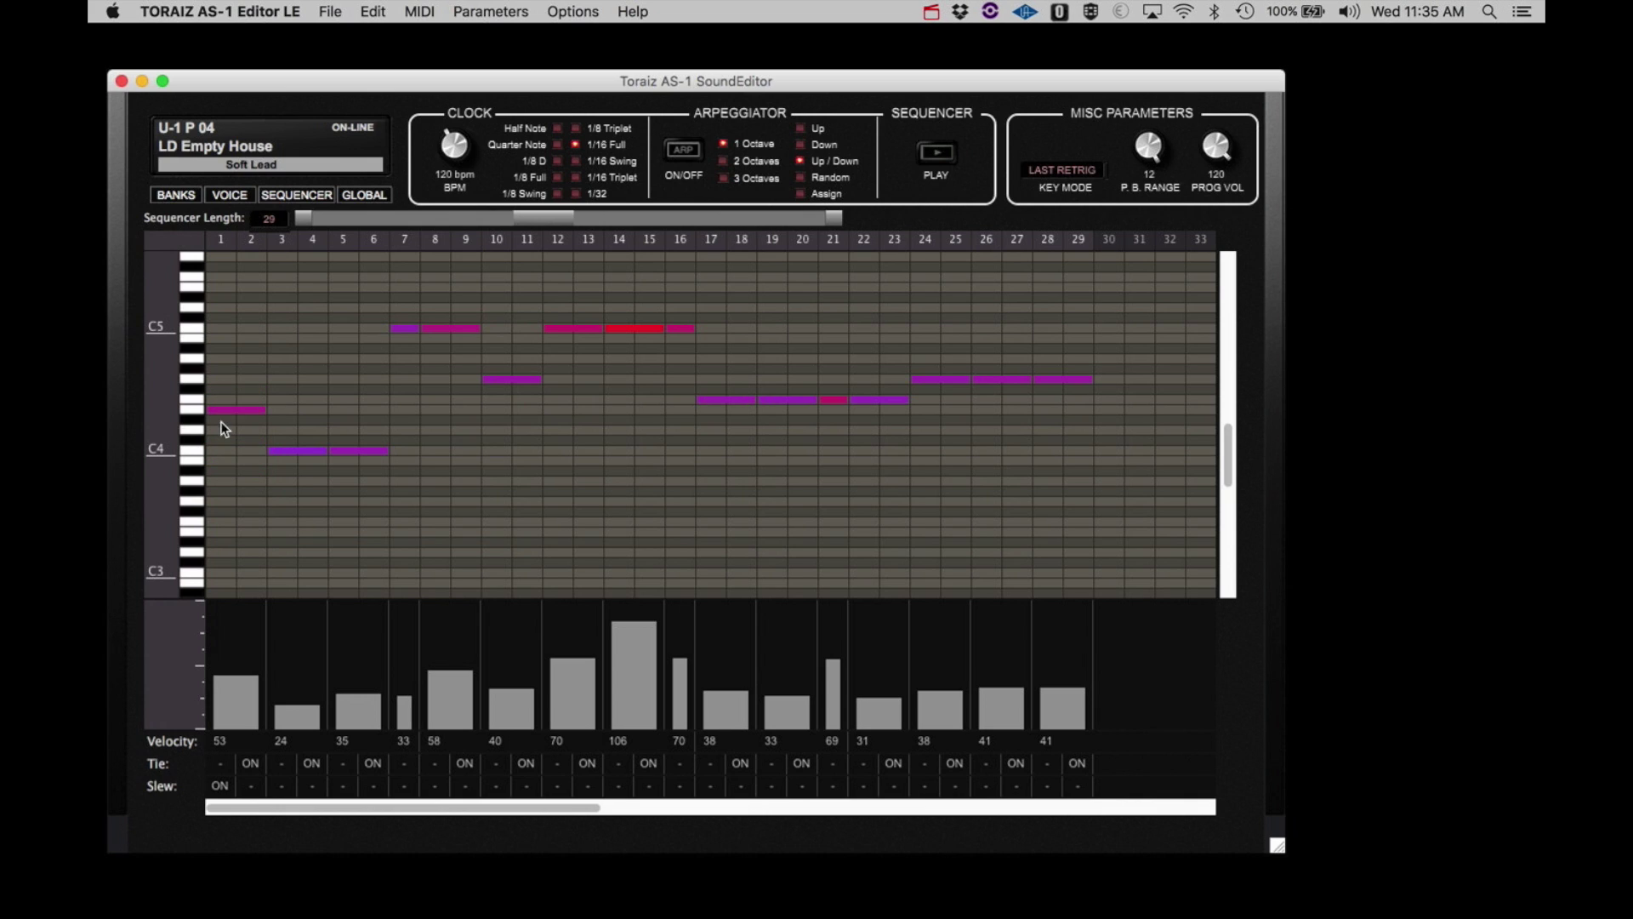
Step: Raise step 3's velocity, lower step 7's, toggle step 12's tie on and off, and slew step 14
click(296, 647)
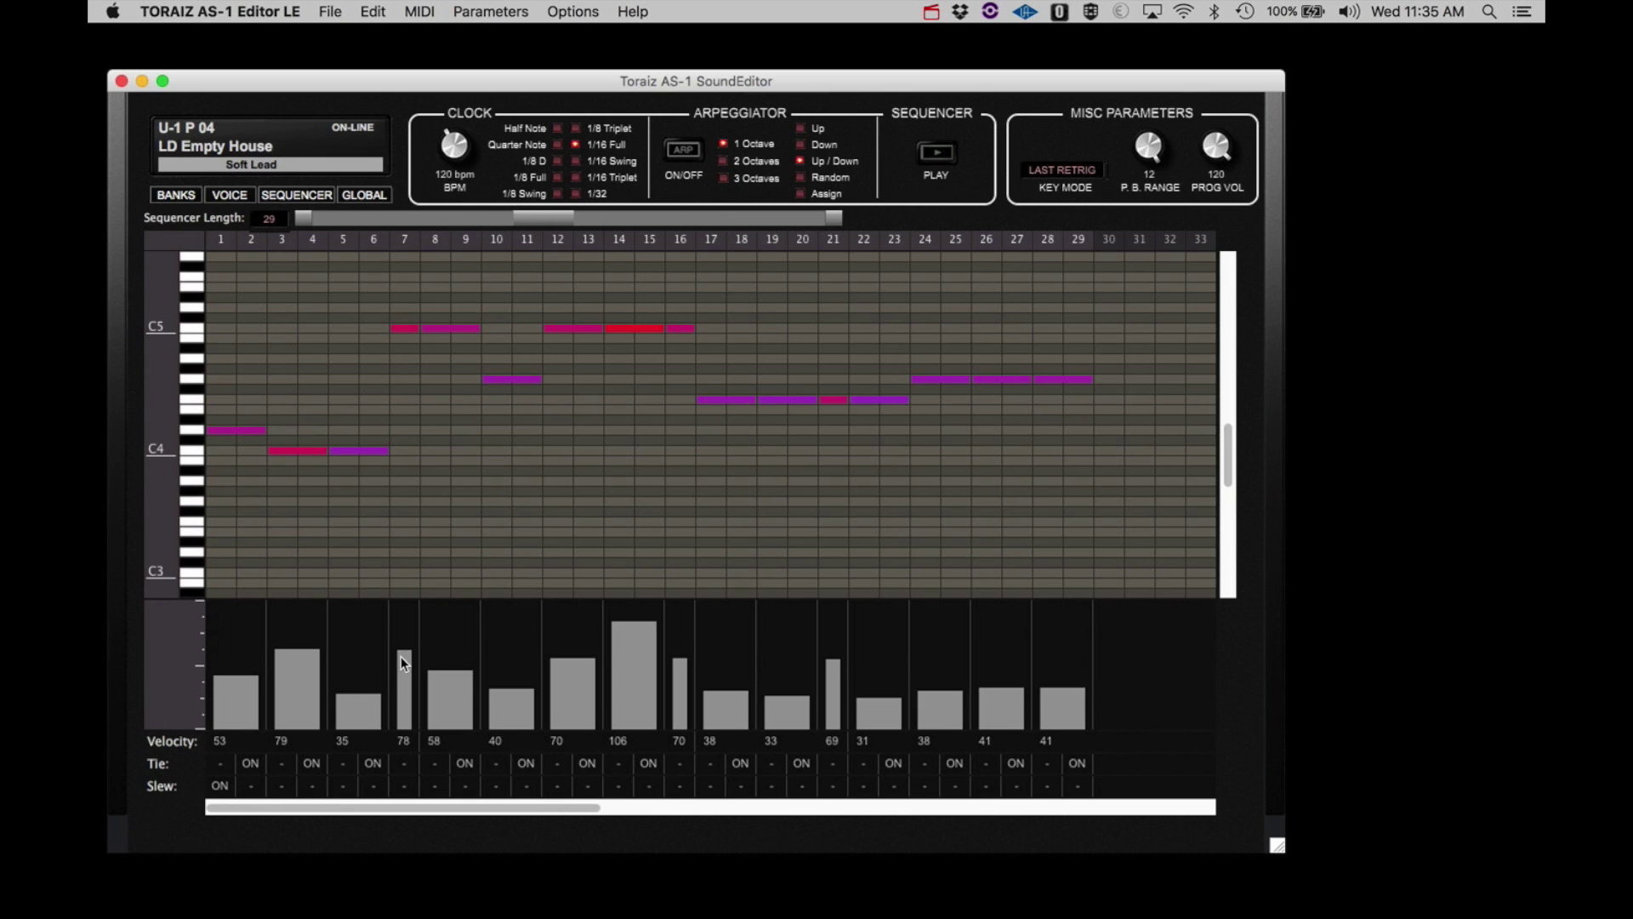
drag(401, 657, 402, 676)
click(558, 762)
click(557, 762)
click(620, 786)
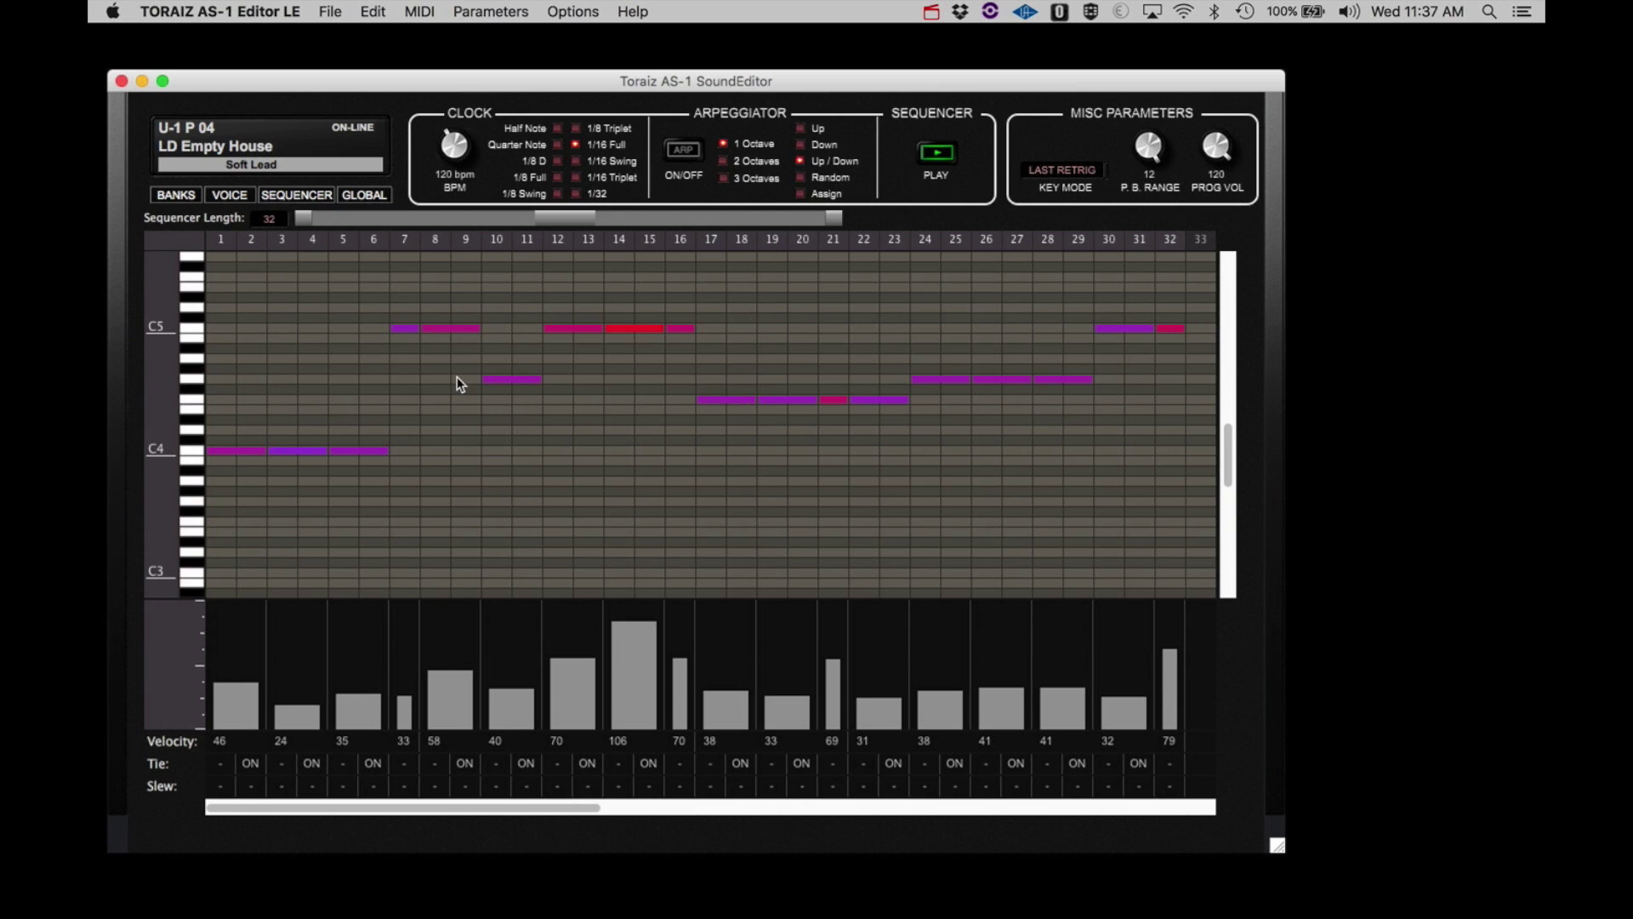
Step: Set the sequence length to 8 steps, then to 16 steps
click(274, 221)
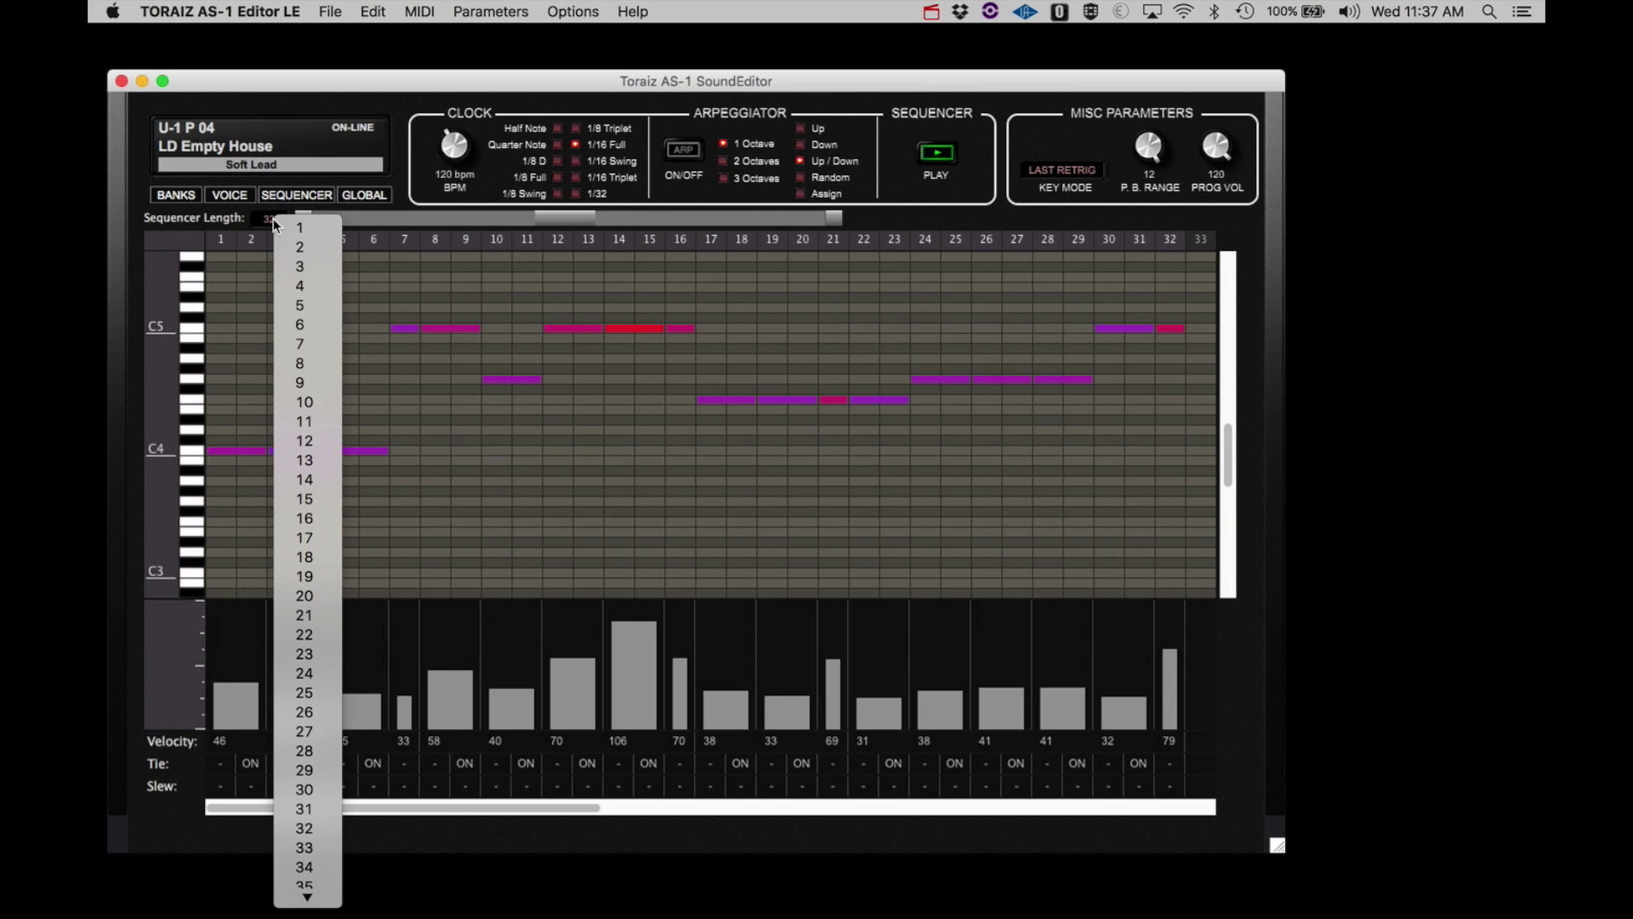
click(304, 370)
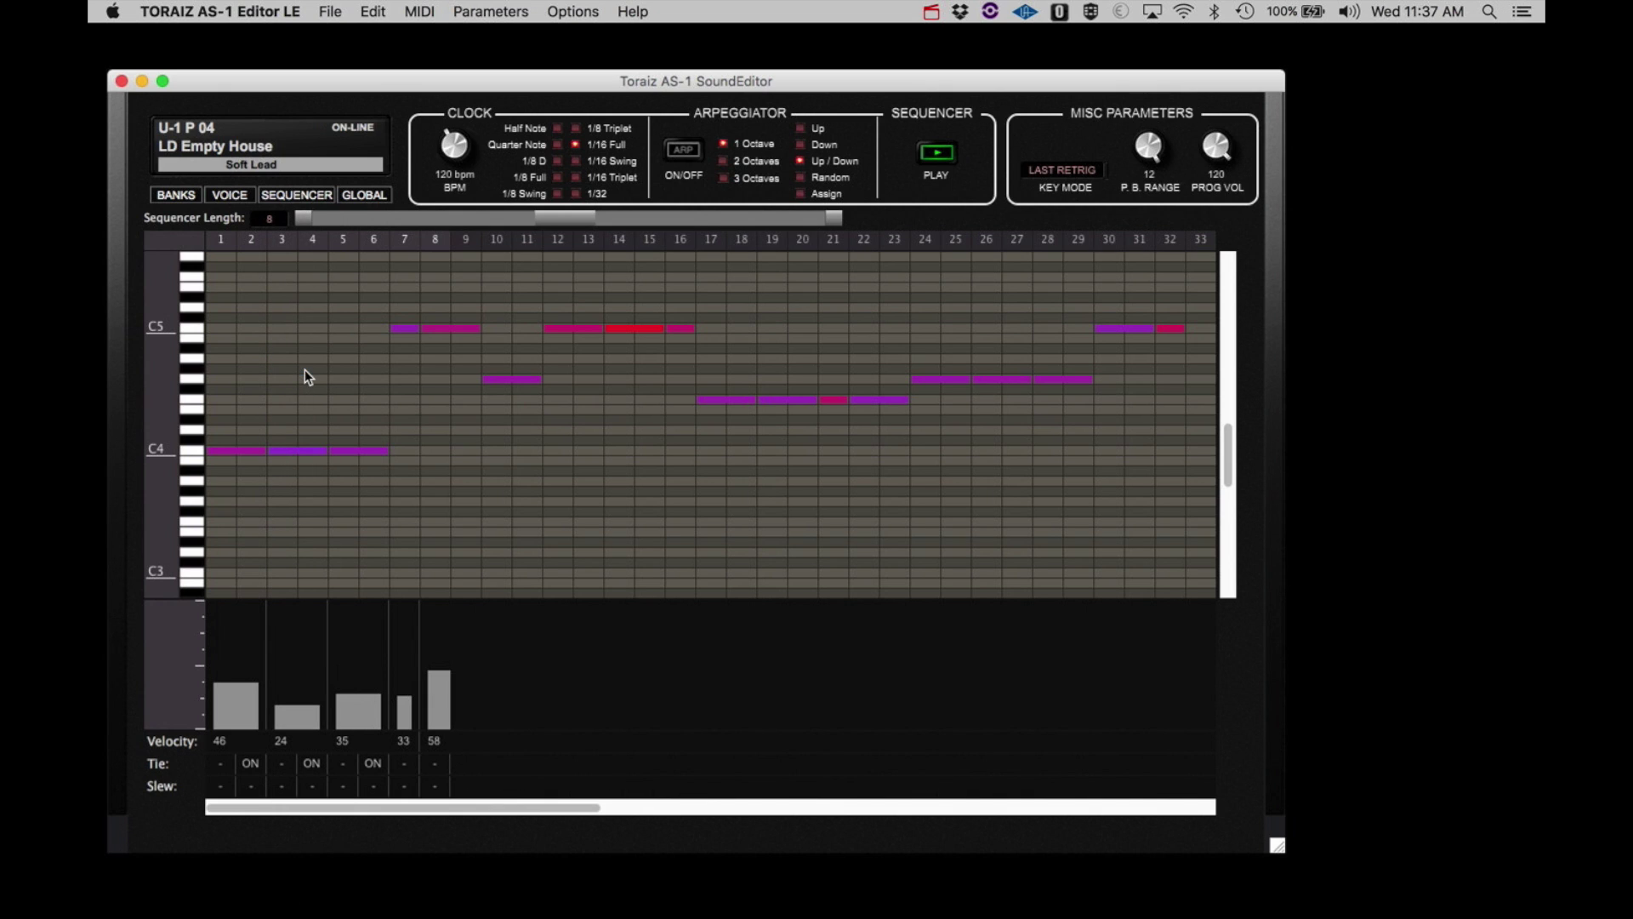
click(268, 220)
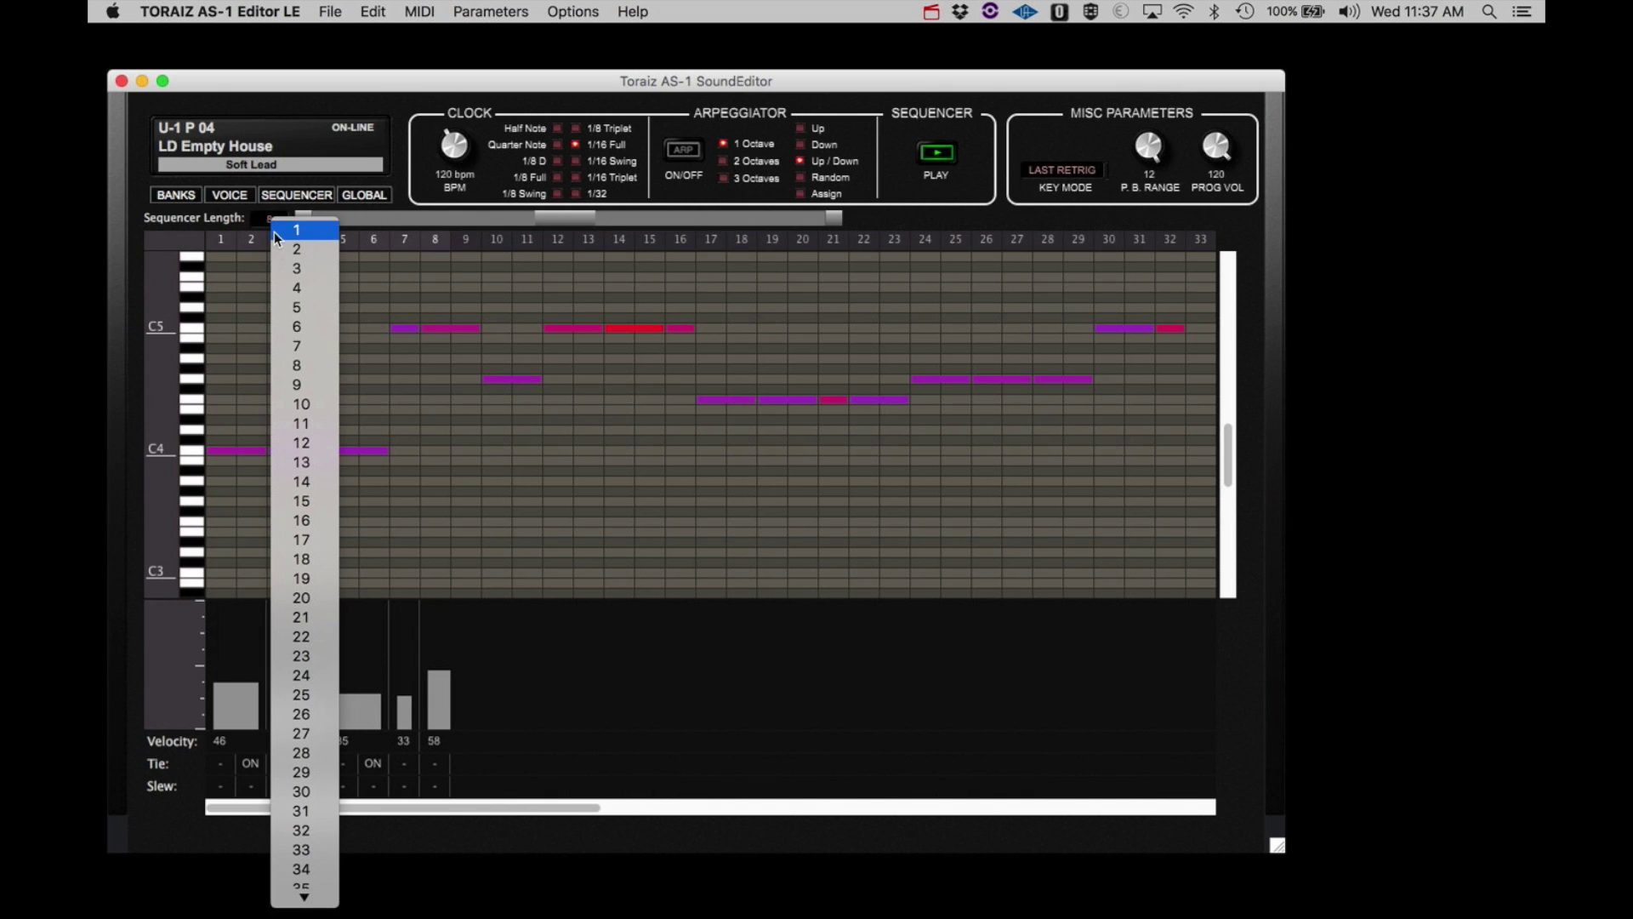
click(304, 521)
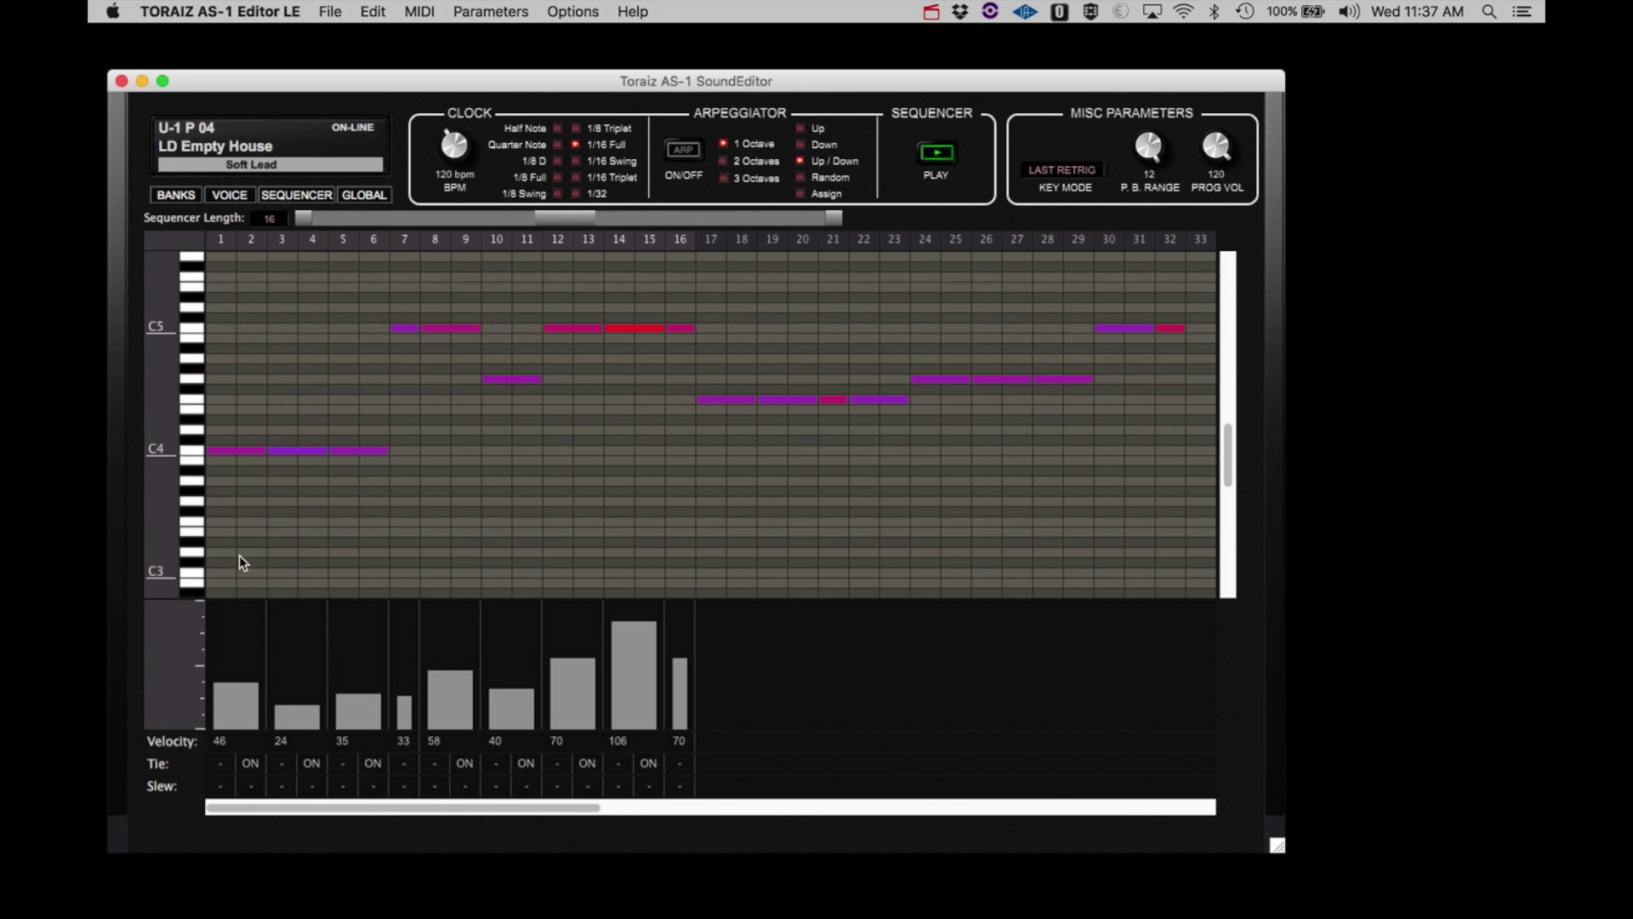
Step: Add a half-velocity C5 note at step 2, untie step 15, and drop the steps 12–13 note near C4
click(250, 763)
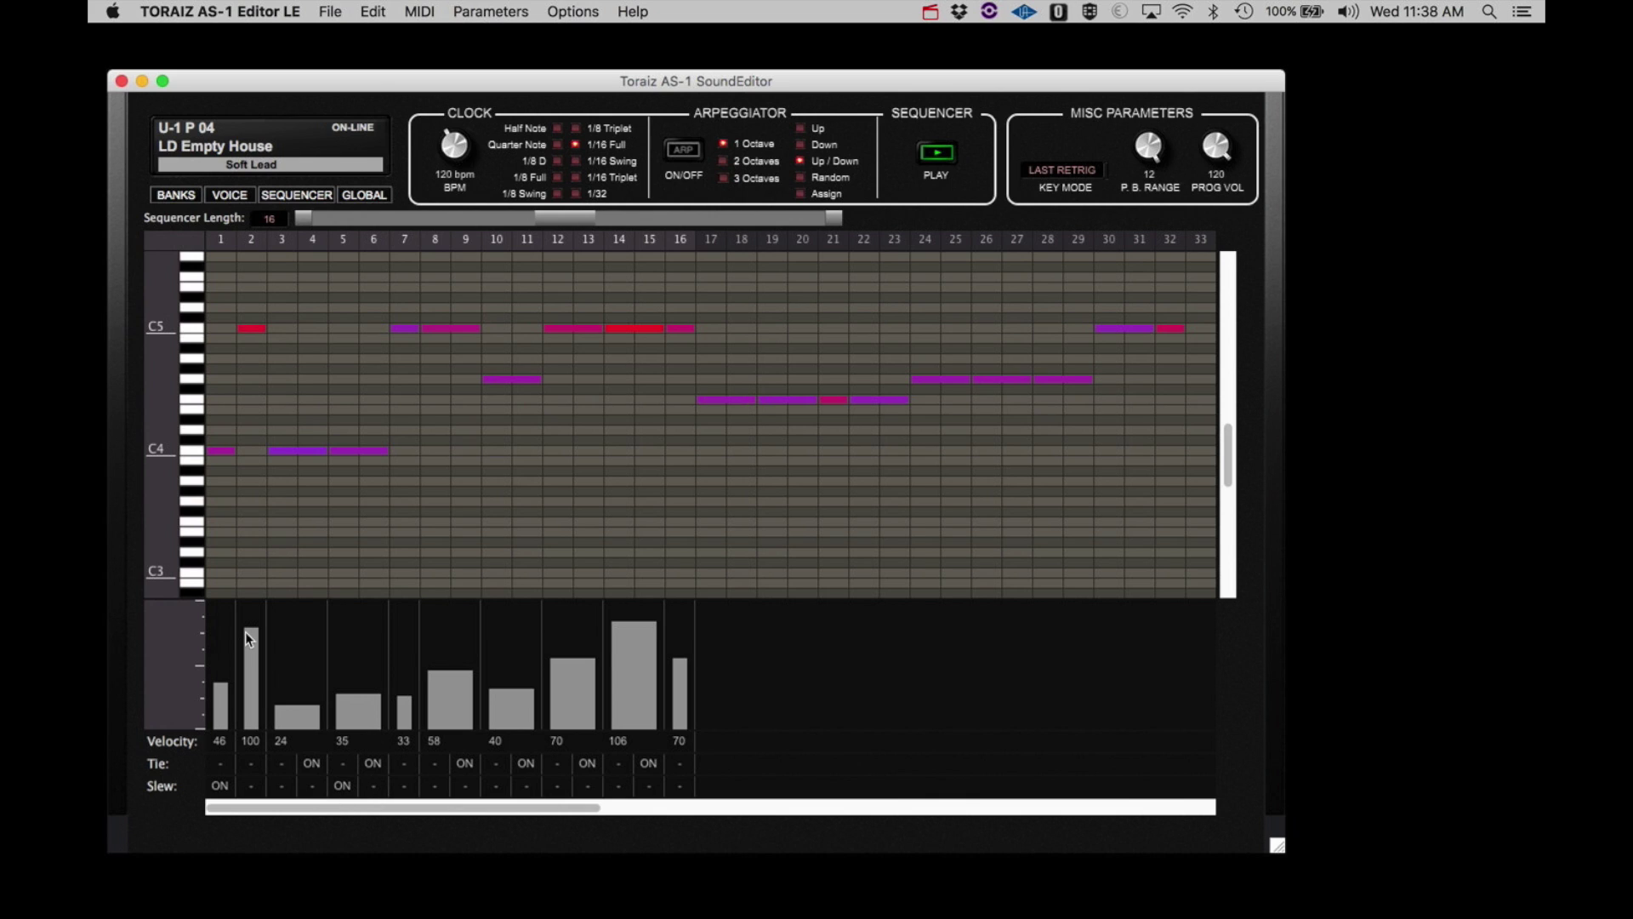
drag(246, 632, 248, 676)
click(651, 765)
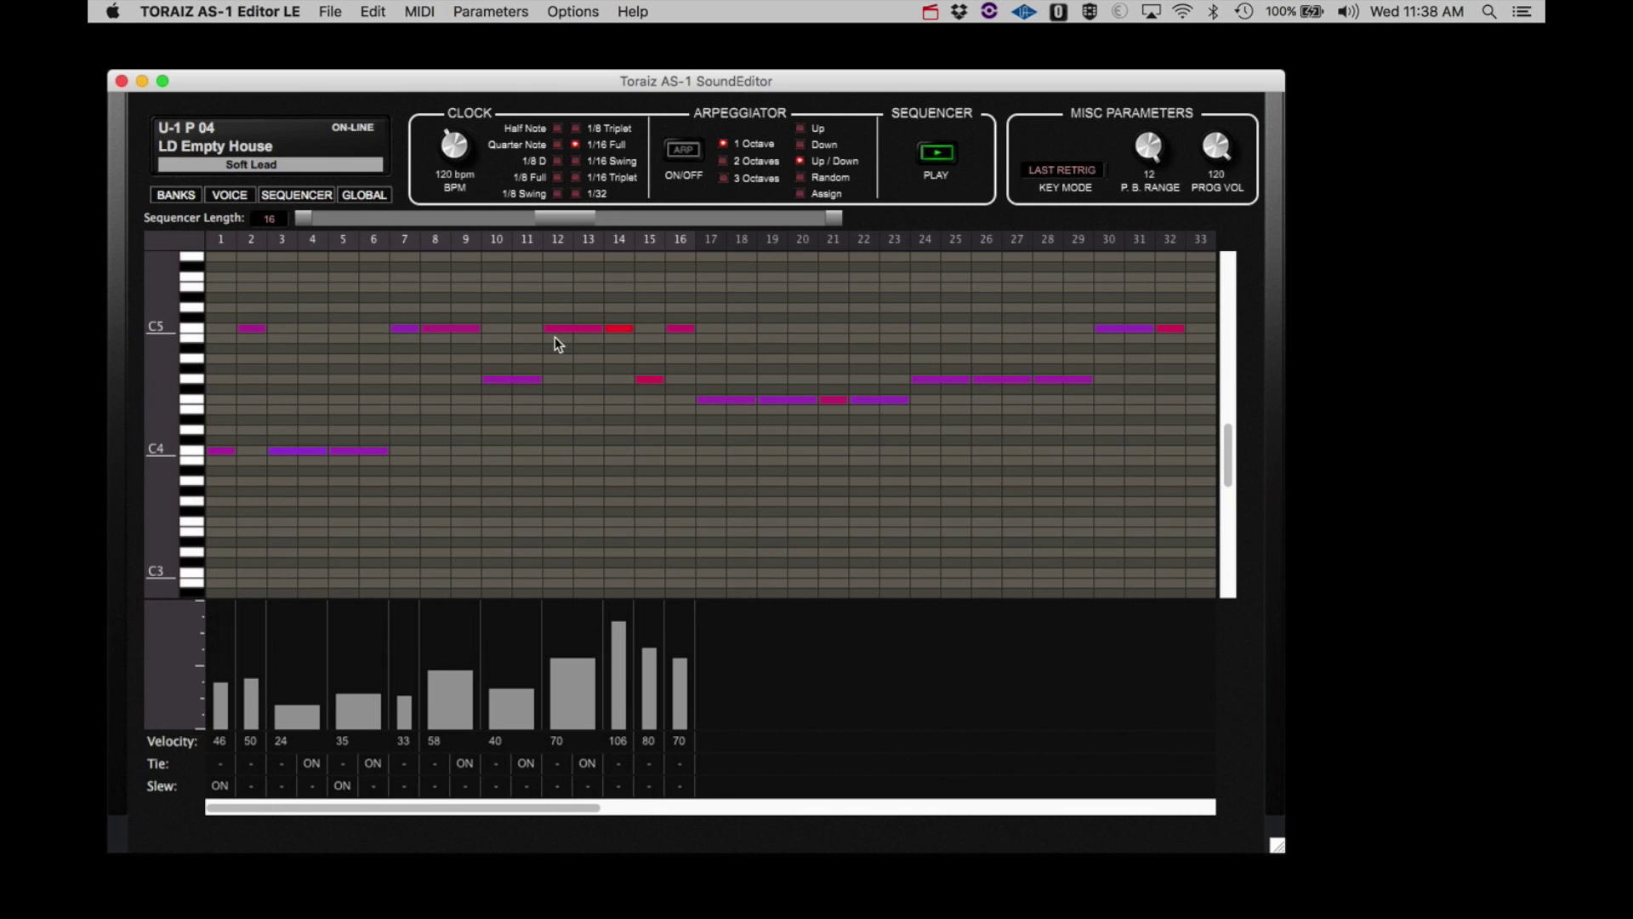
drag(554, 337, 554, 420)
Step: Set a 32-step length, then bring step 22's velocity up to 91 and step 16's down to 40
click(272, 223)
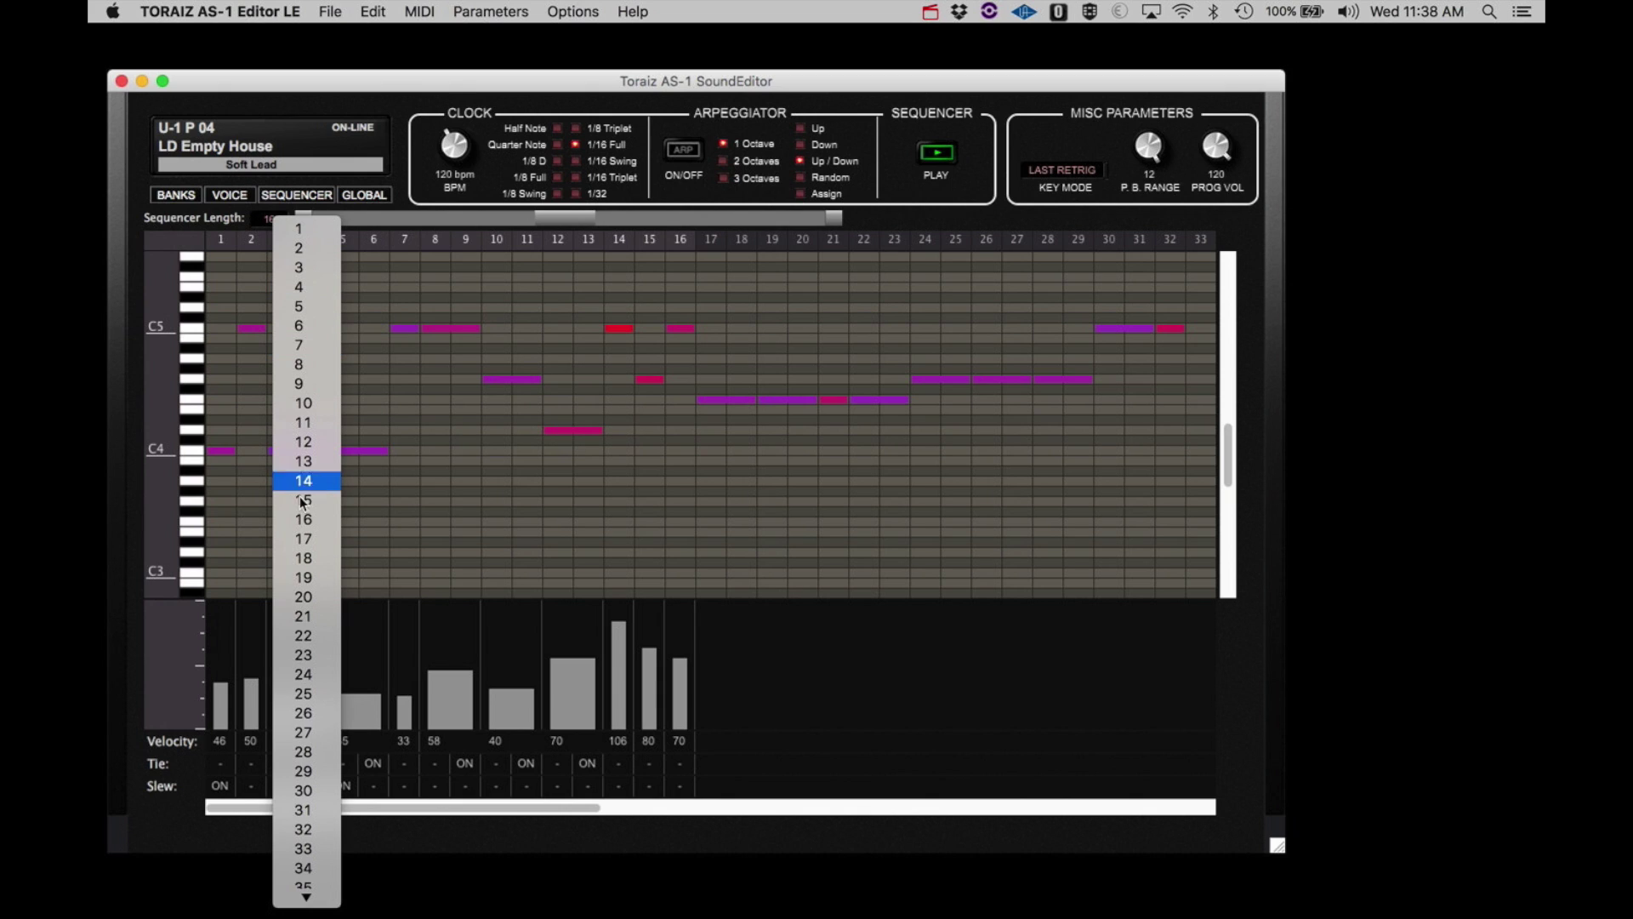
click(314, 826)
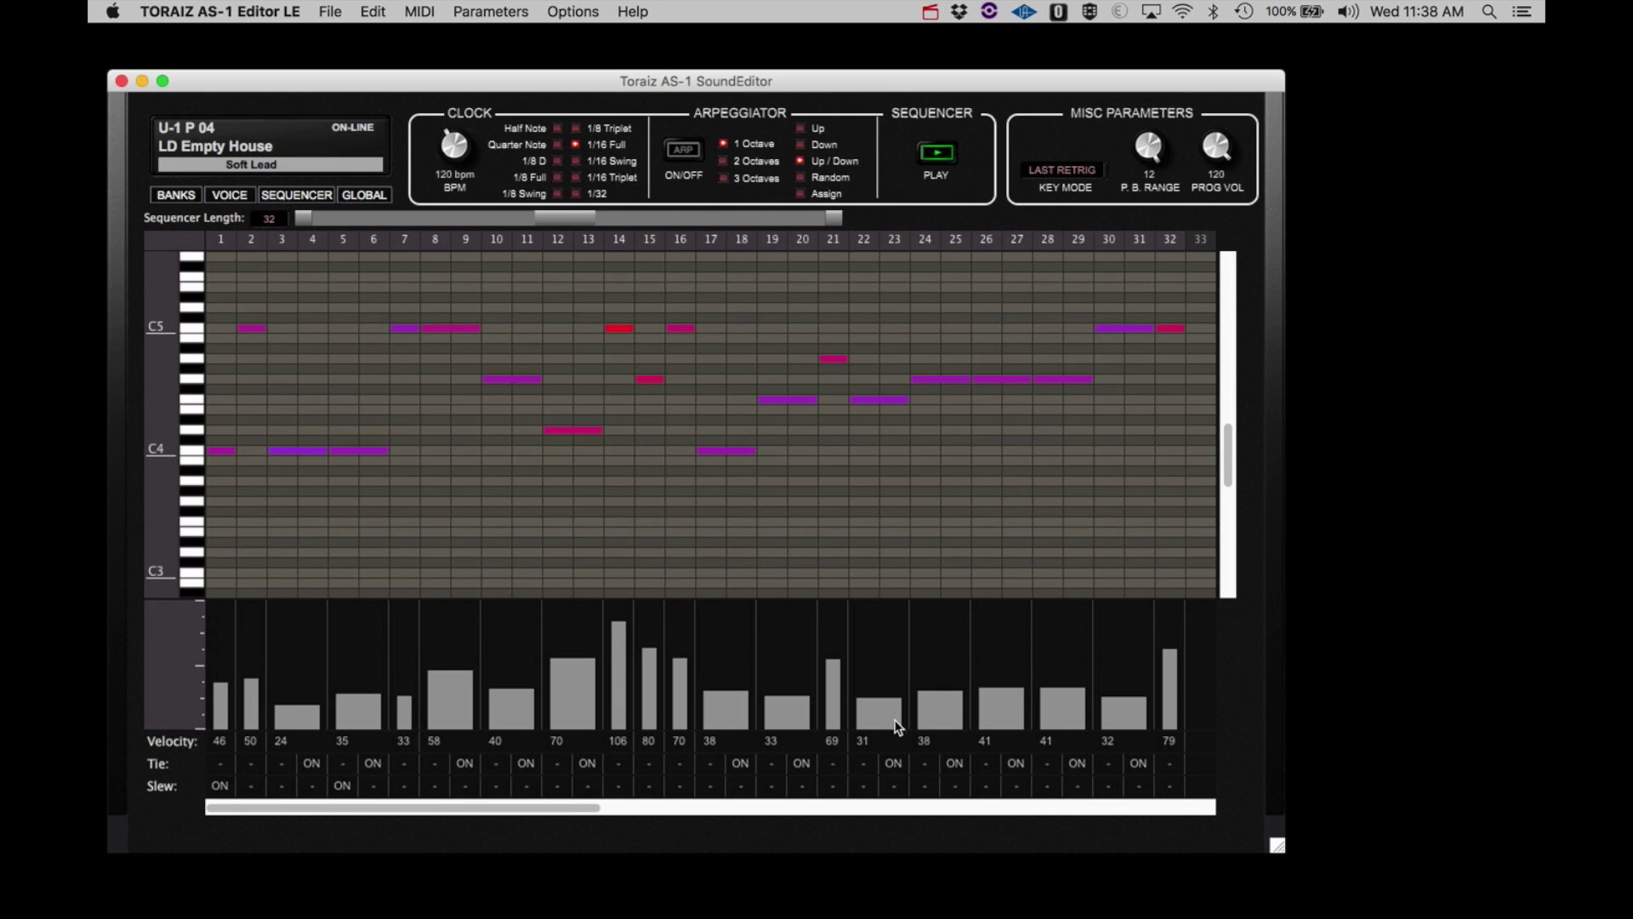
drag(886, 694, 879, 636)
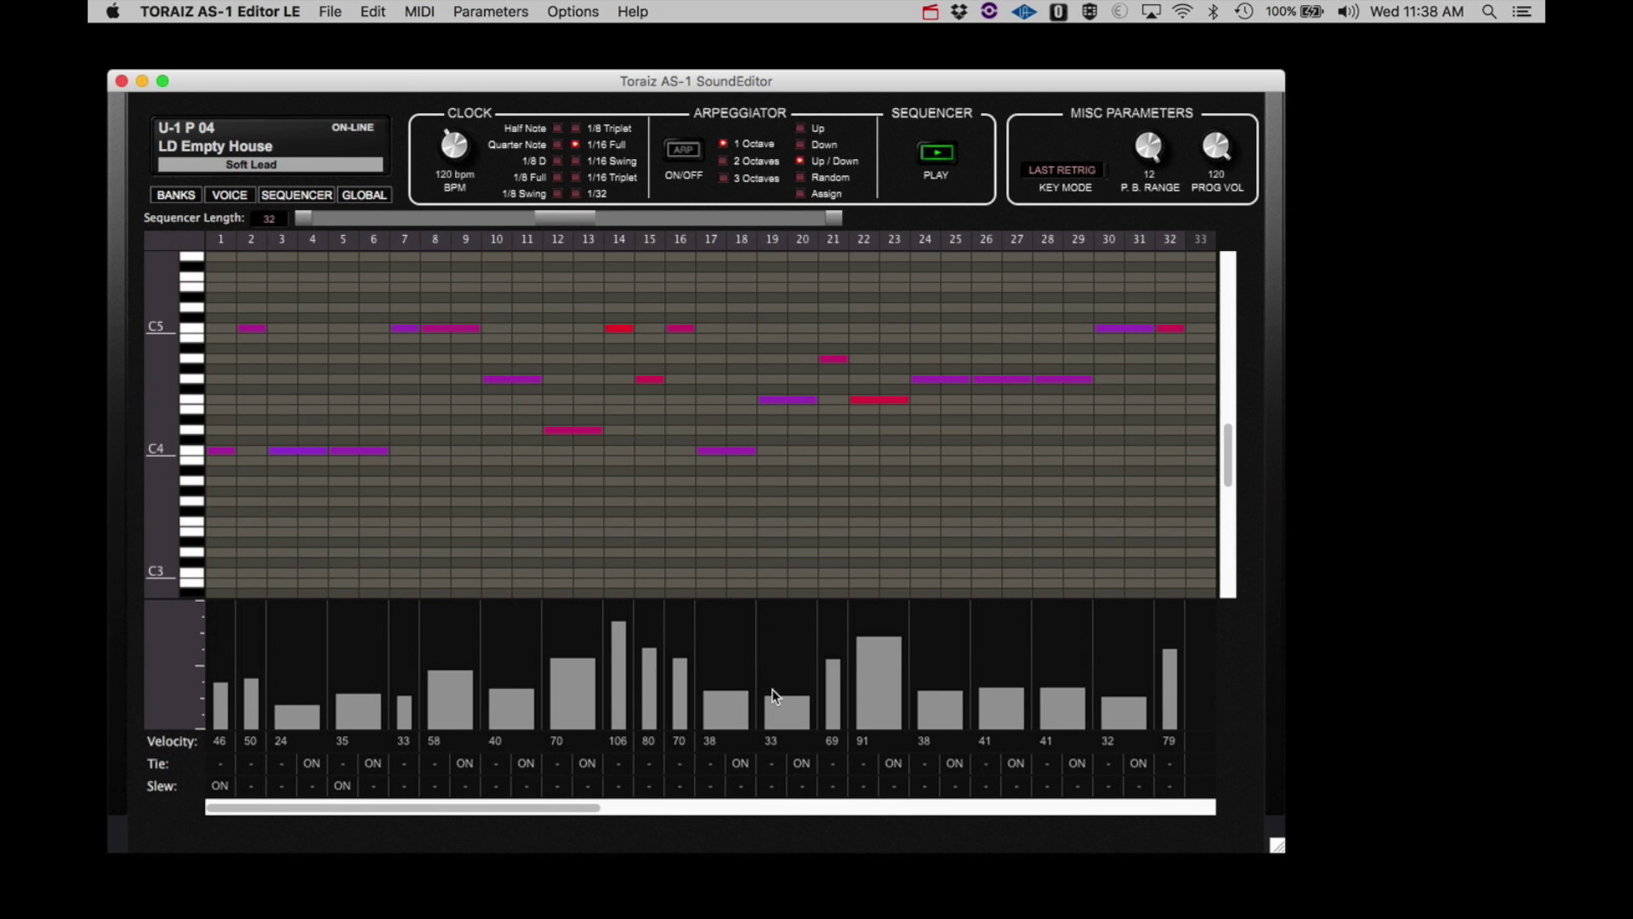
drag(679, 674, 679, 688)
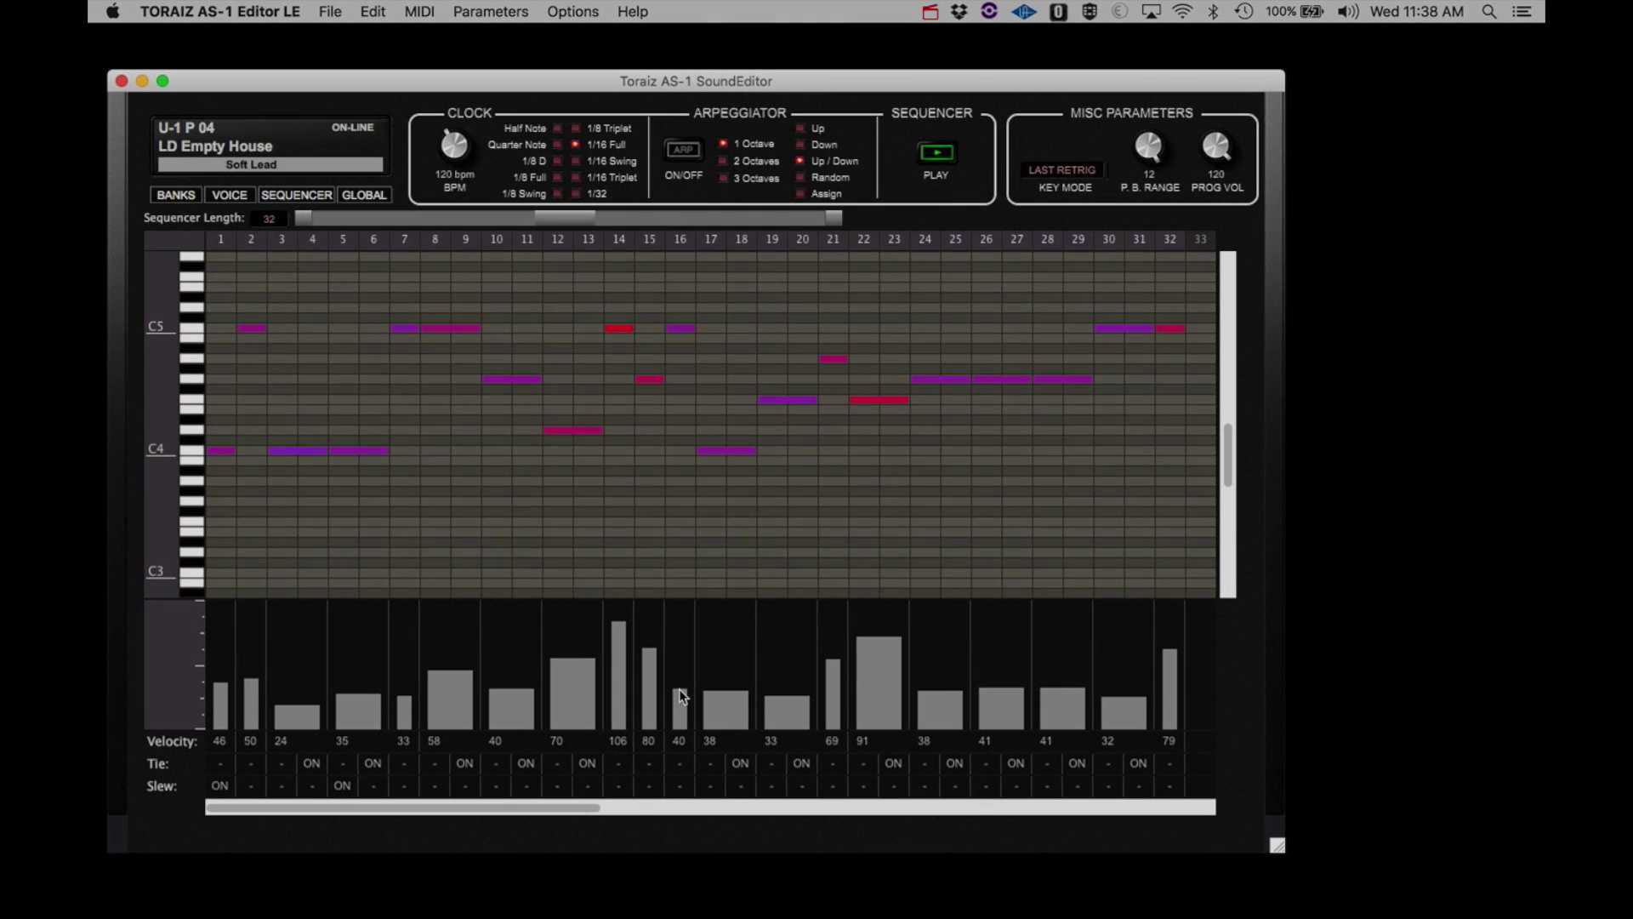
drag(450, 671, 452, 655)
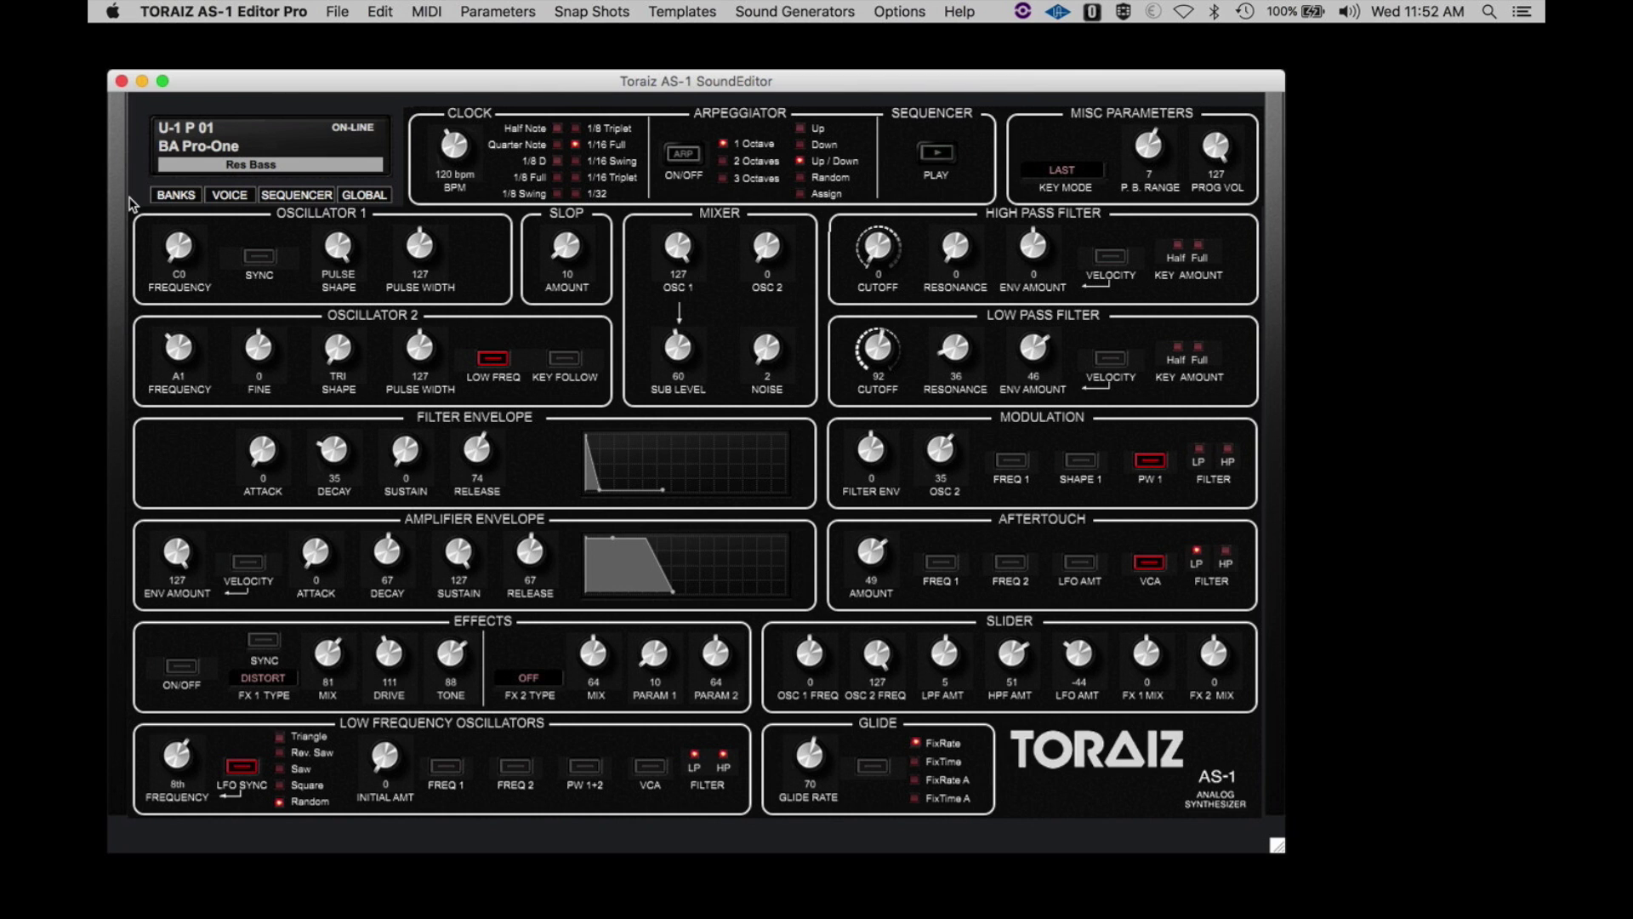
Step: Browse programs by category, viewing bank U-1 and then factory bank F-1
click(163, 194)
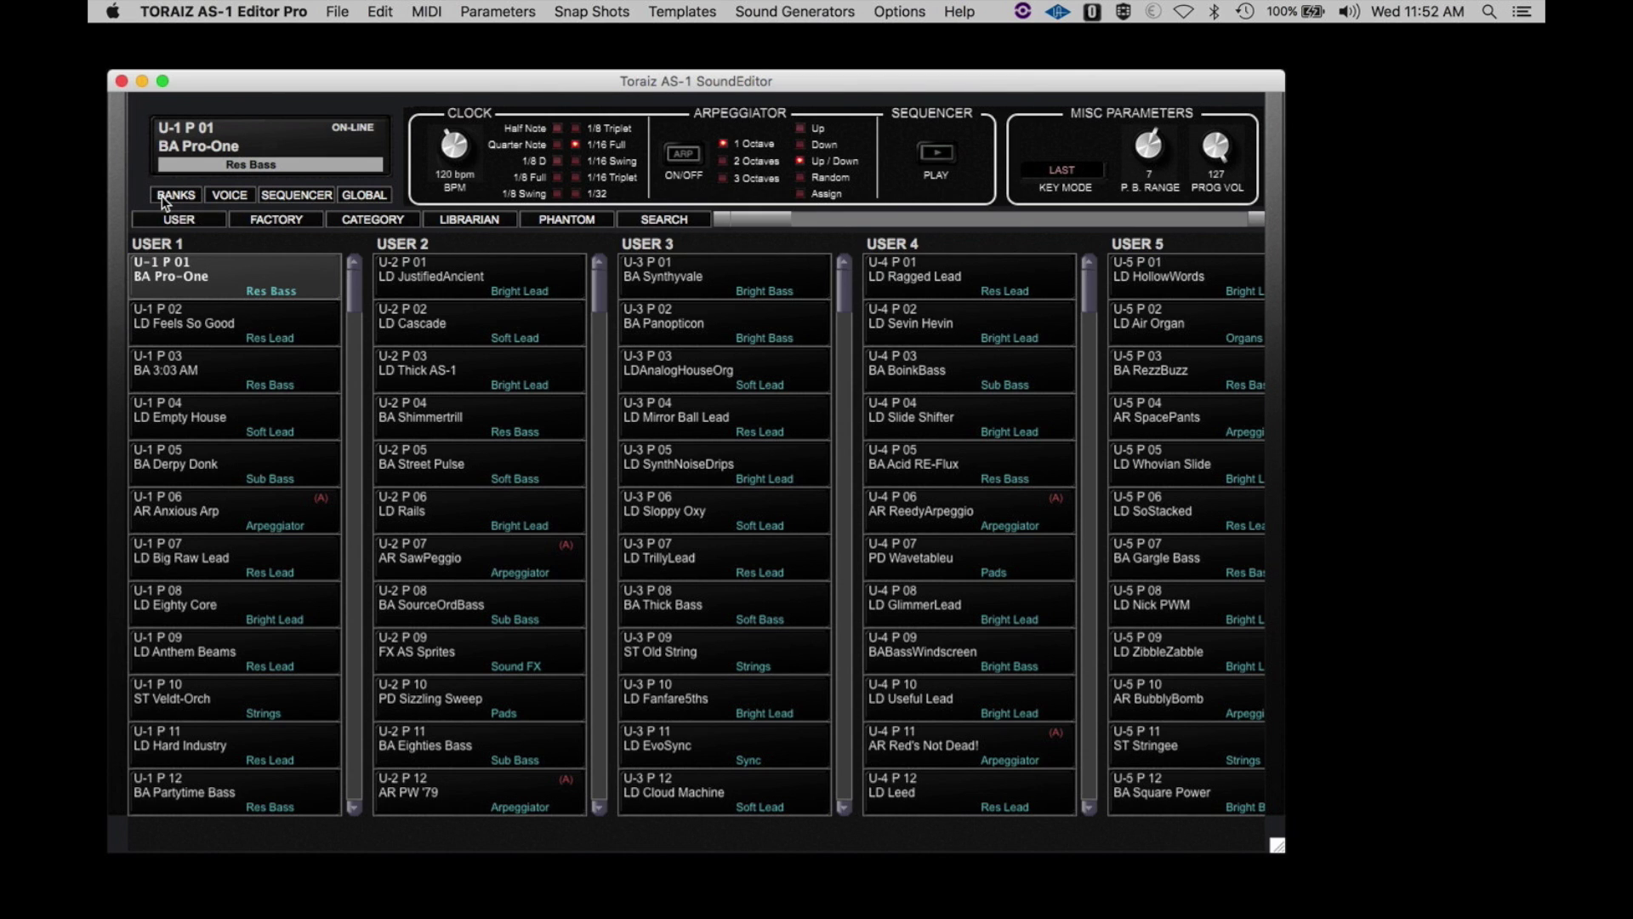
click(366, 218)
click(448, 275)
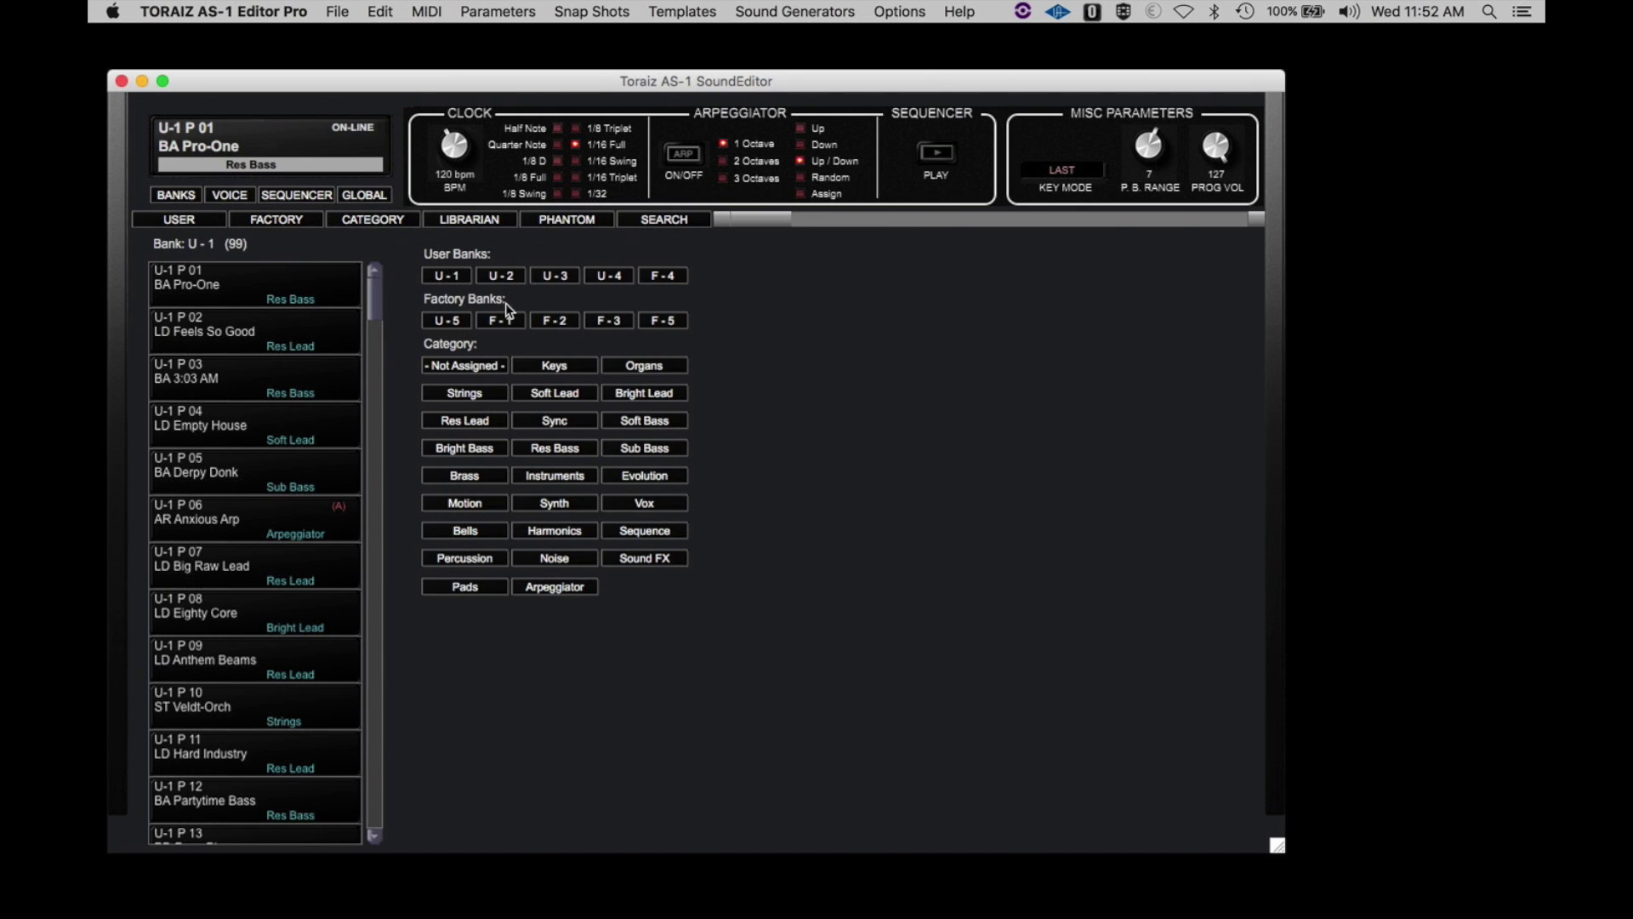
click(501, 321)
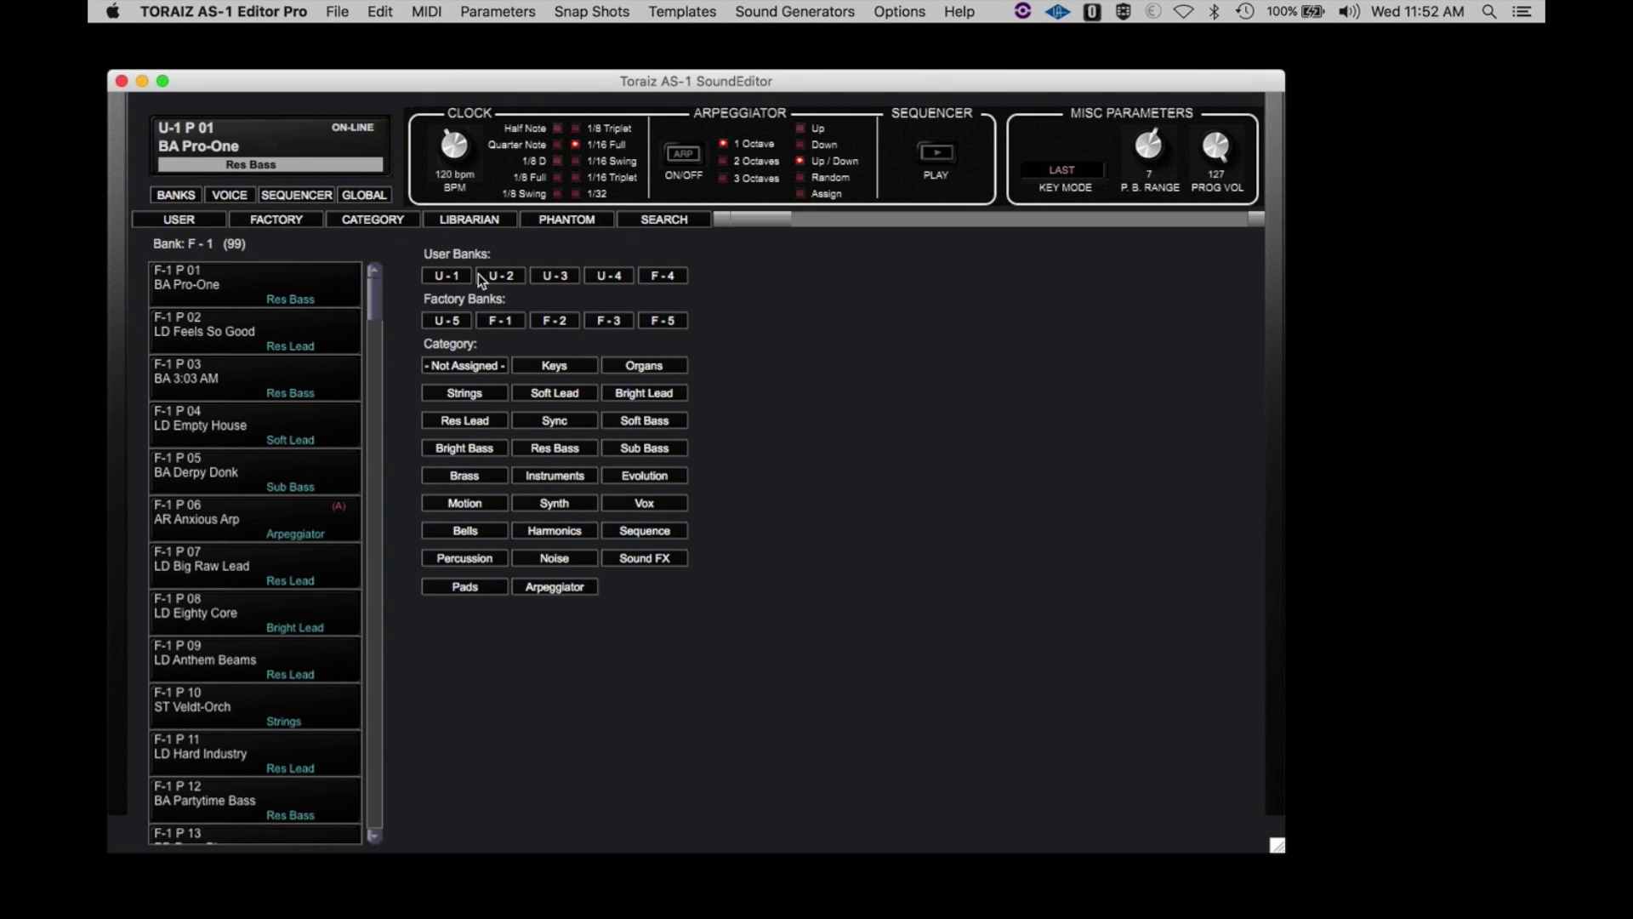
Step: Copy BA Derpy Donk, LD Eighty Core, PD PressPlay and BA Heavy Stepper into library categories
click(468, 219)
click(265, 303)
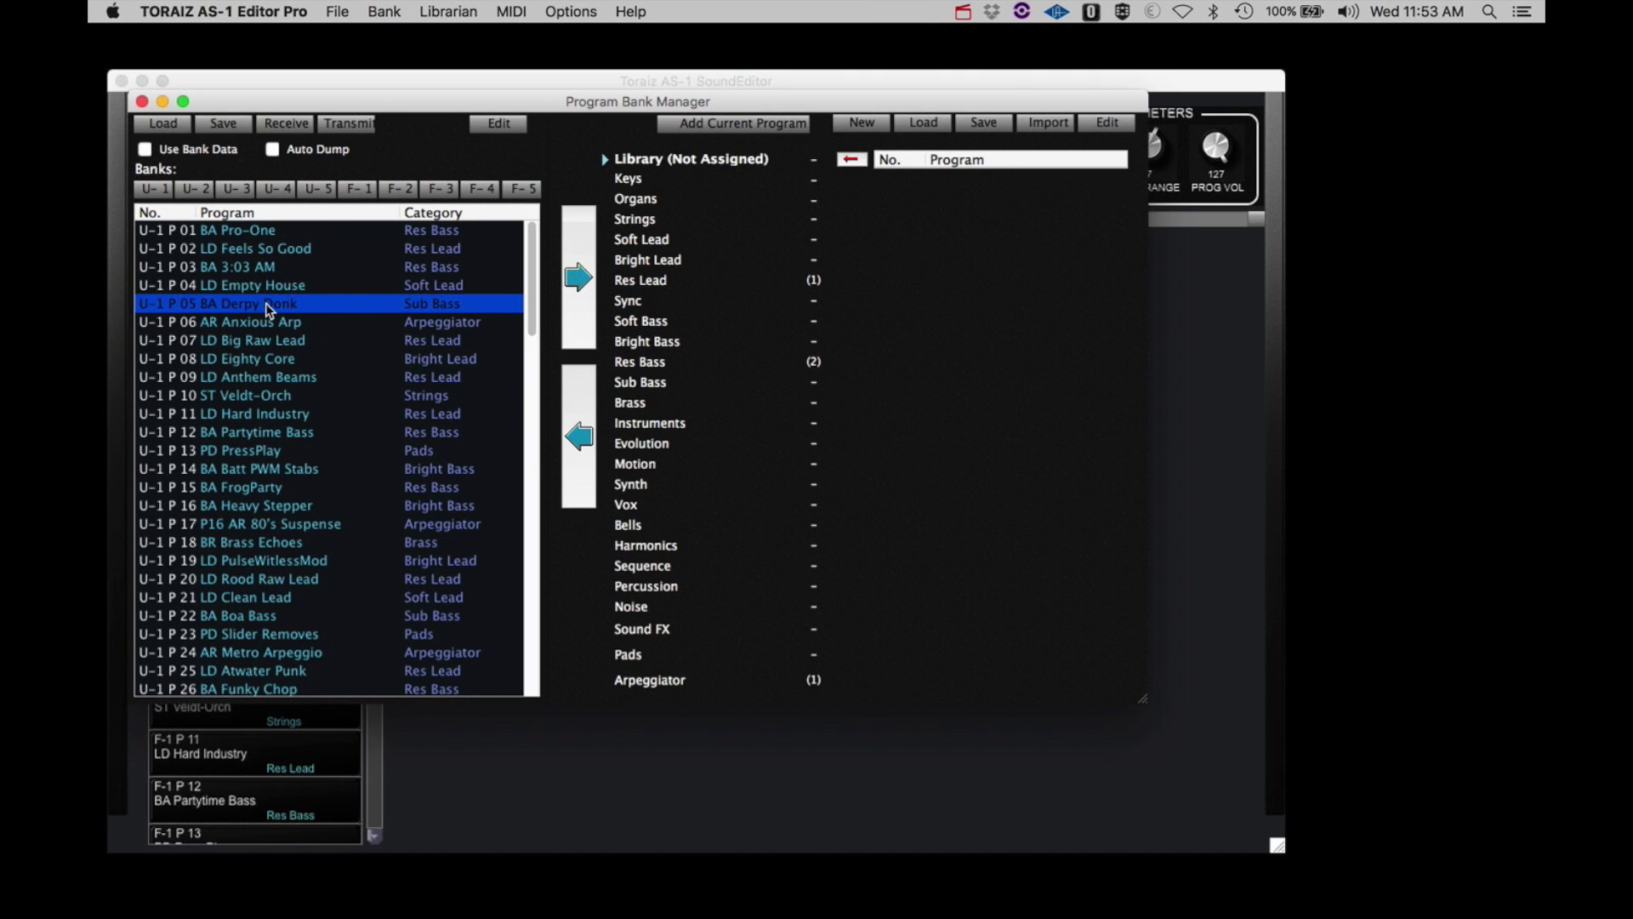
super+click(269, 364)
super+click(255, 443)
super+click(254, 506)
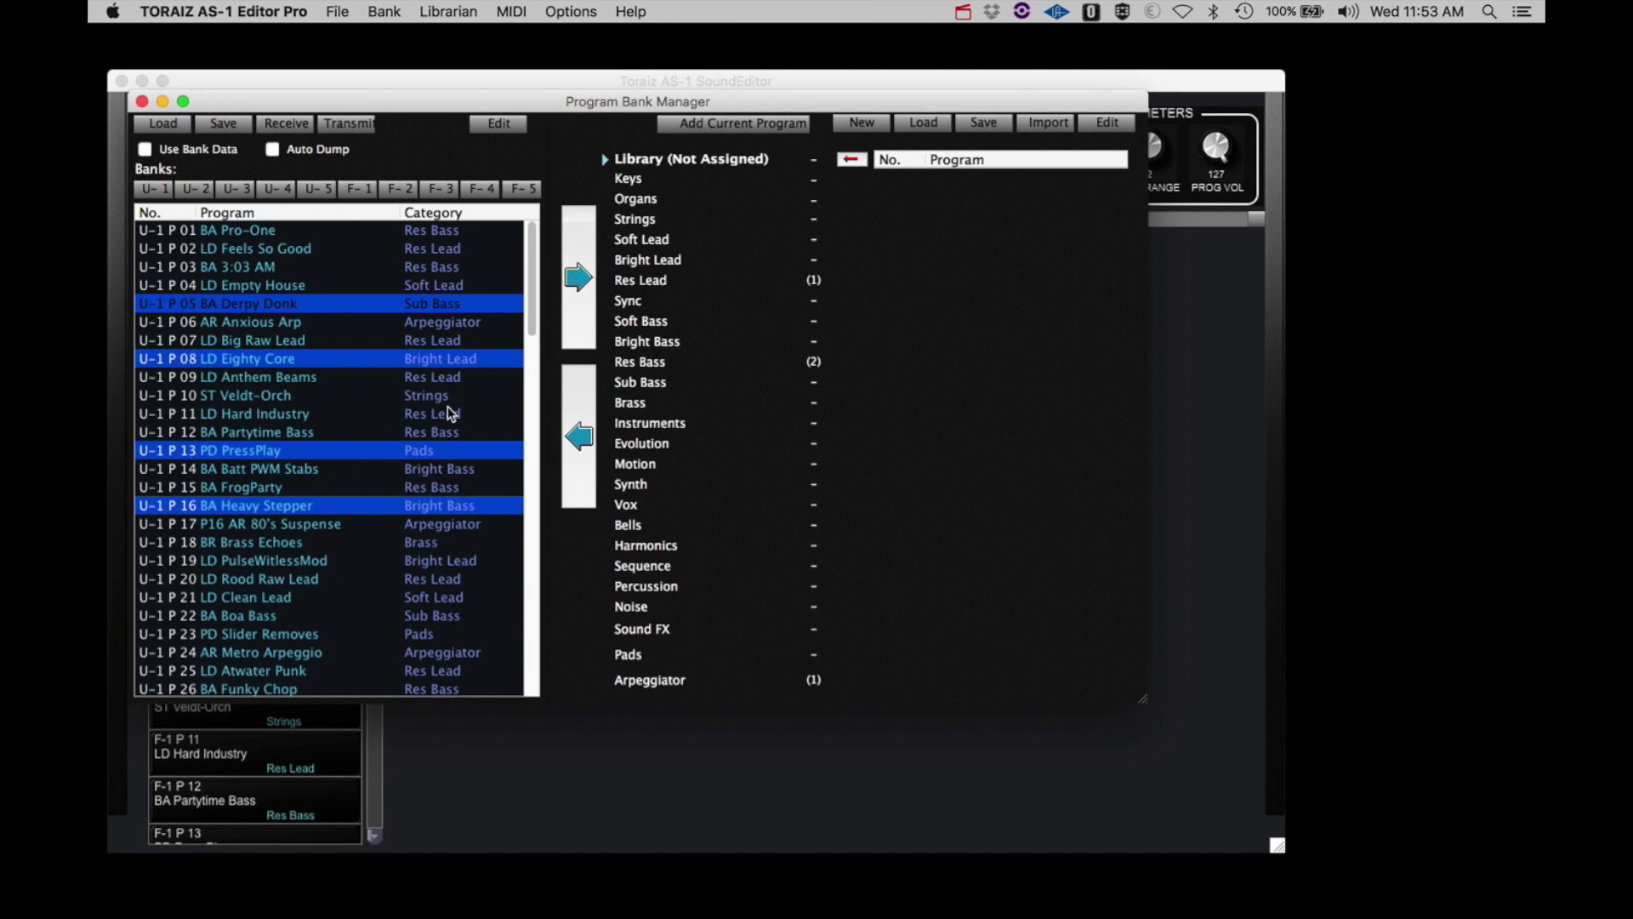
click(578, 279)
click(935, 275)
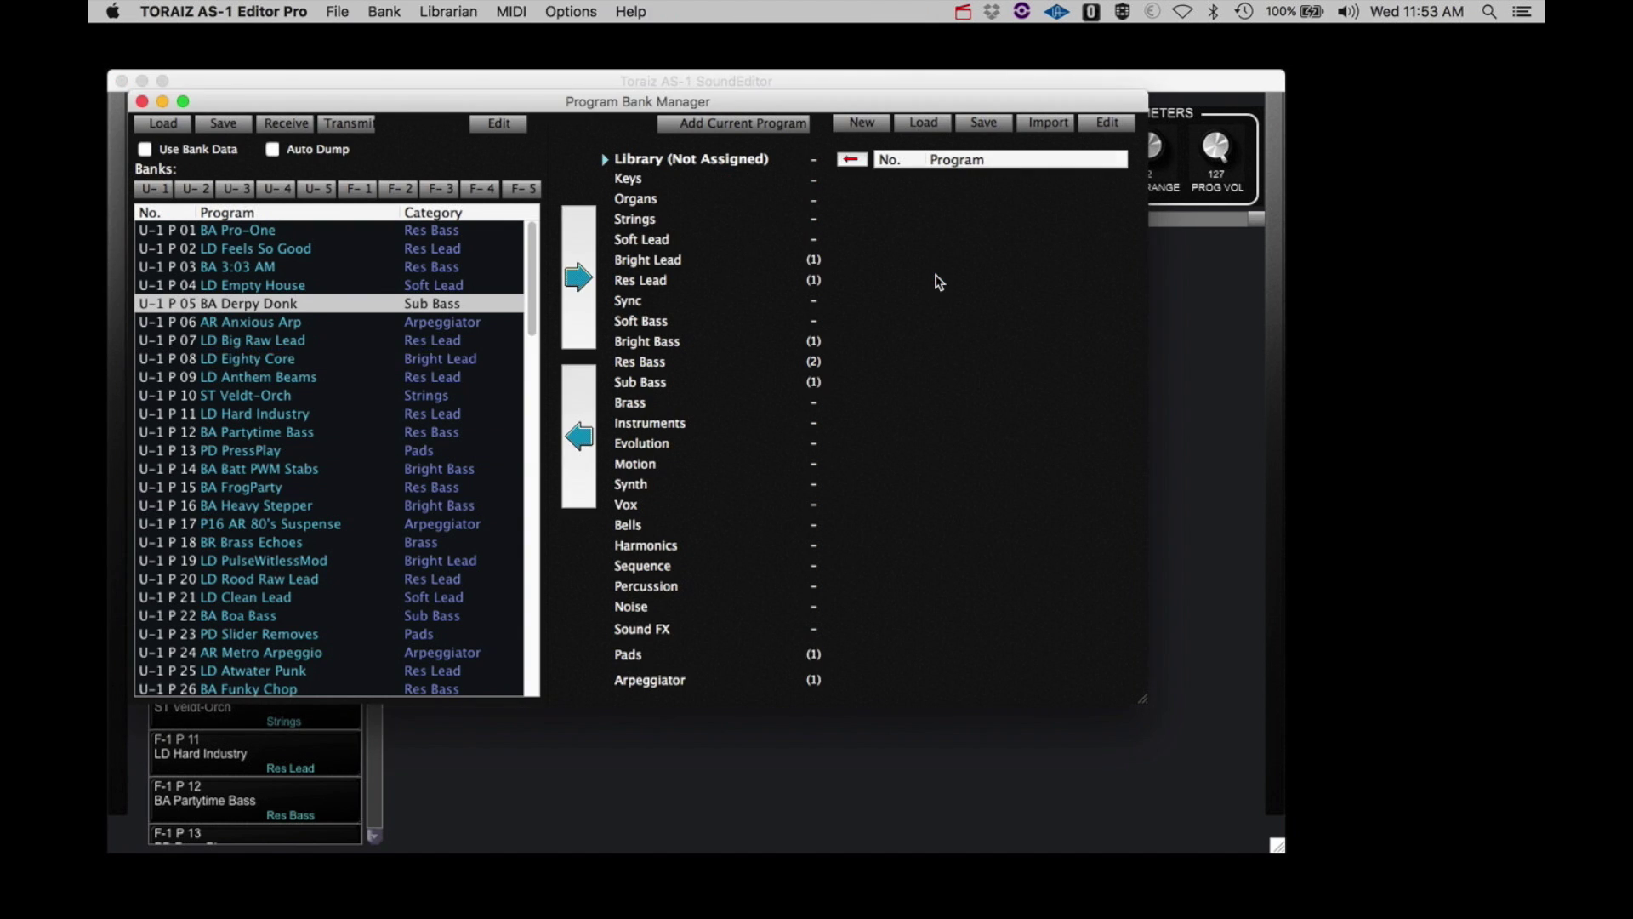
Step: Close the librarian, then browse and close the phantom program banks
click(142, 101)
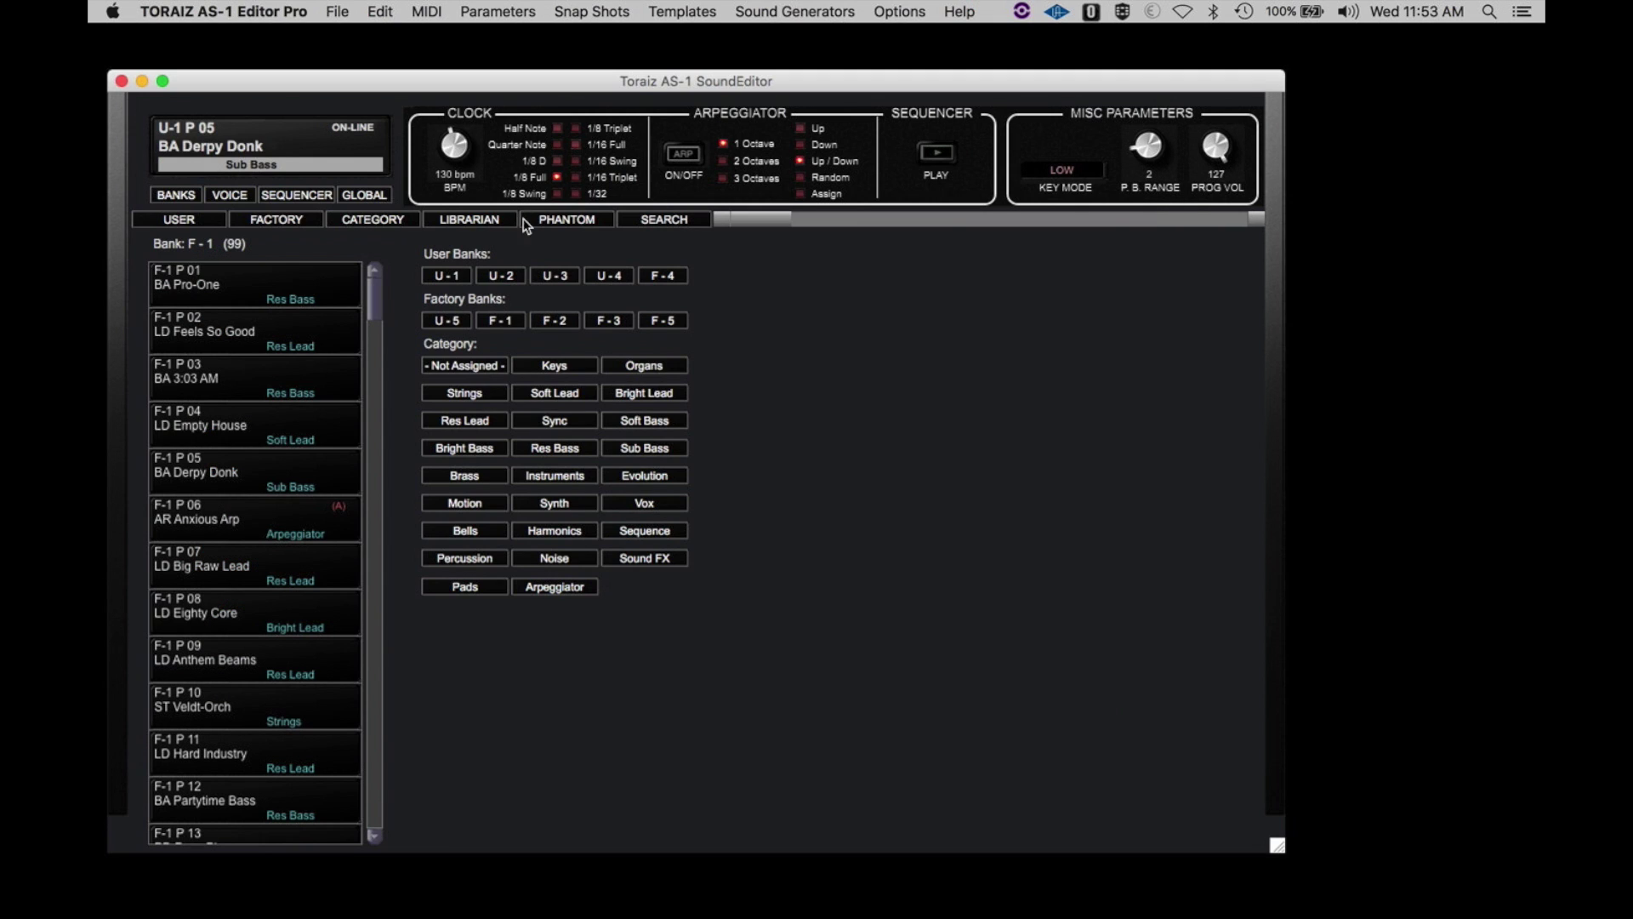
click(556, 222)
drag(582, 174, 580, 191)
drag(581, 273, 596, 413)
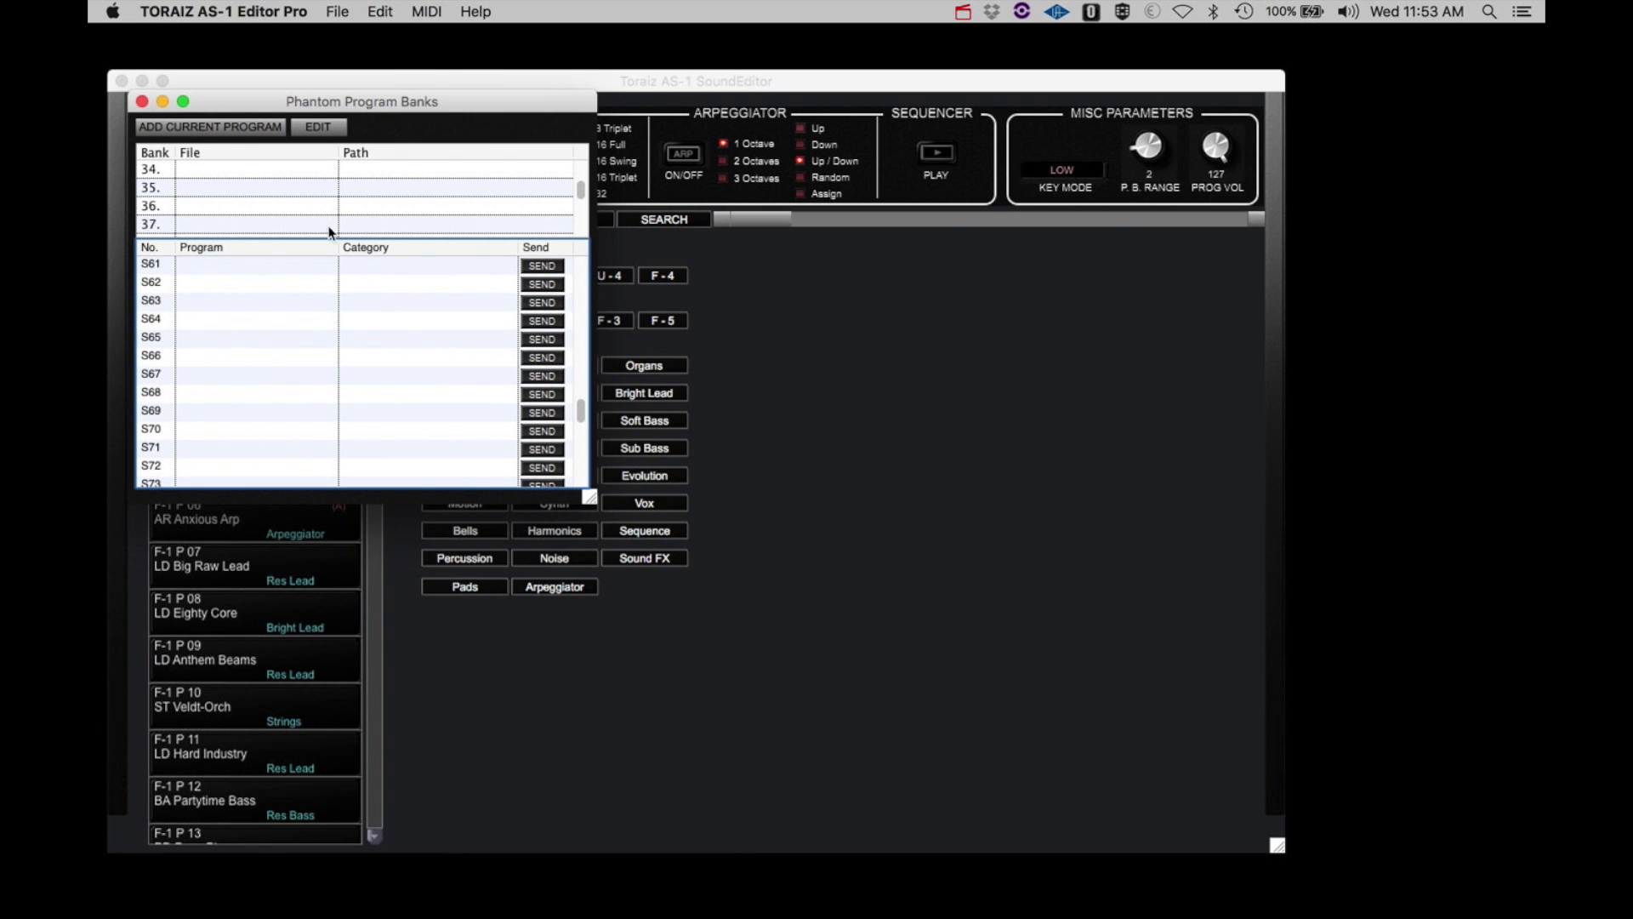
click(142, 102)
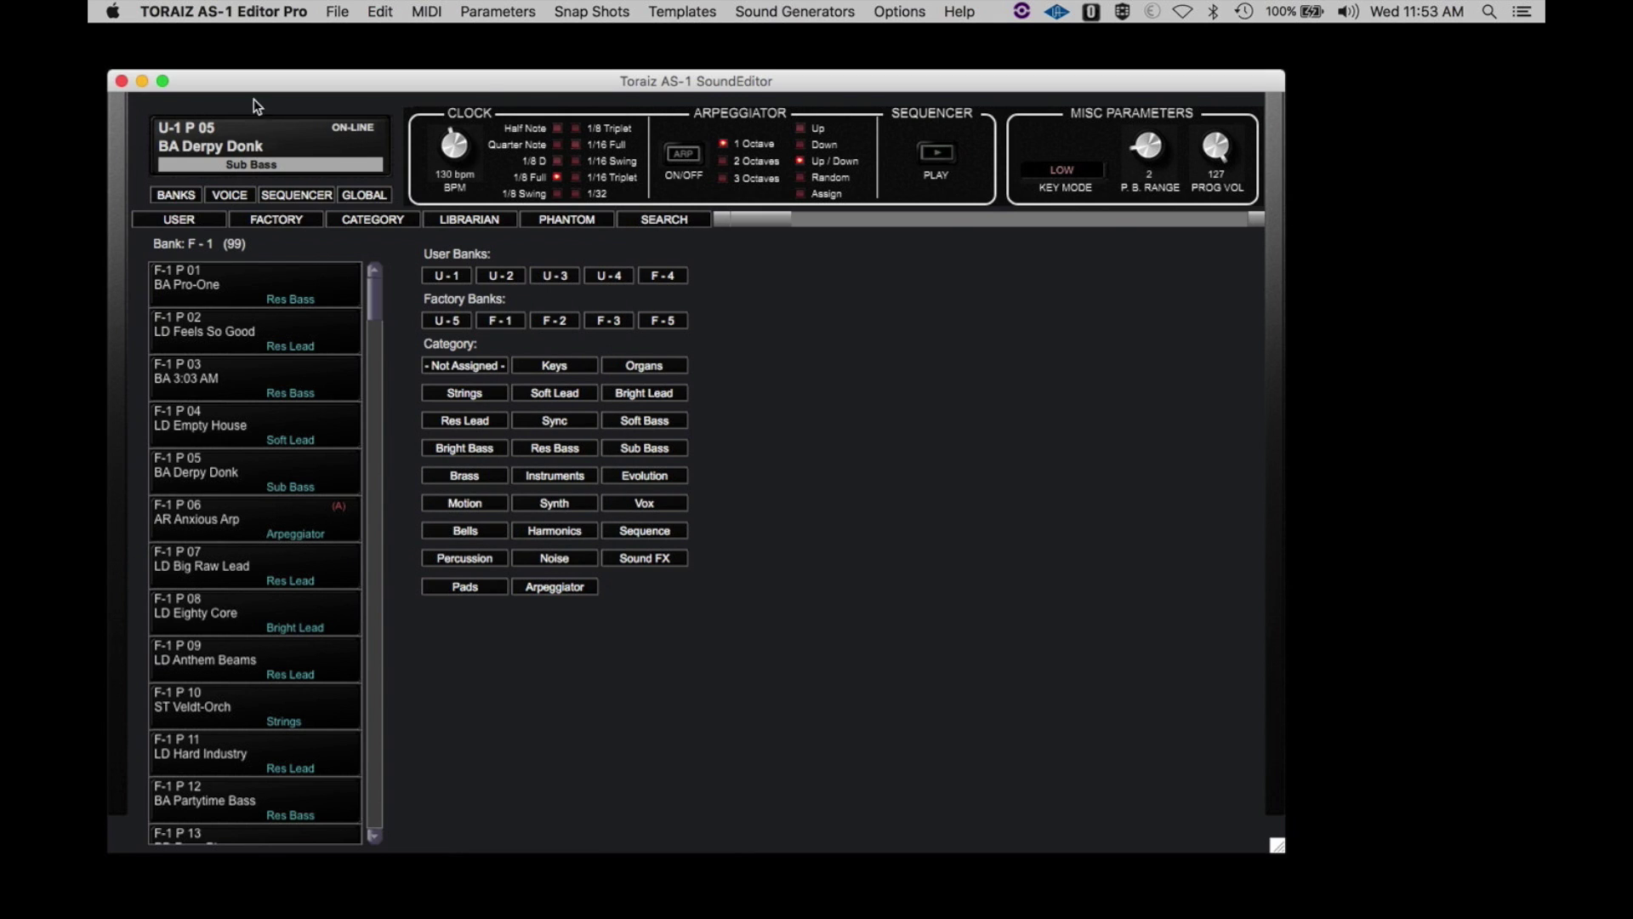
Step: In Program Genetics, pick BA Pro-One as both Mommy and Daddy, then switch to Morpher
click(678, 14)
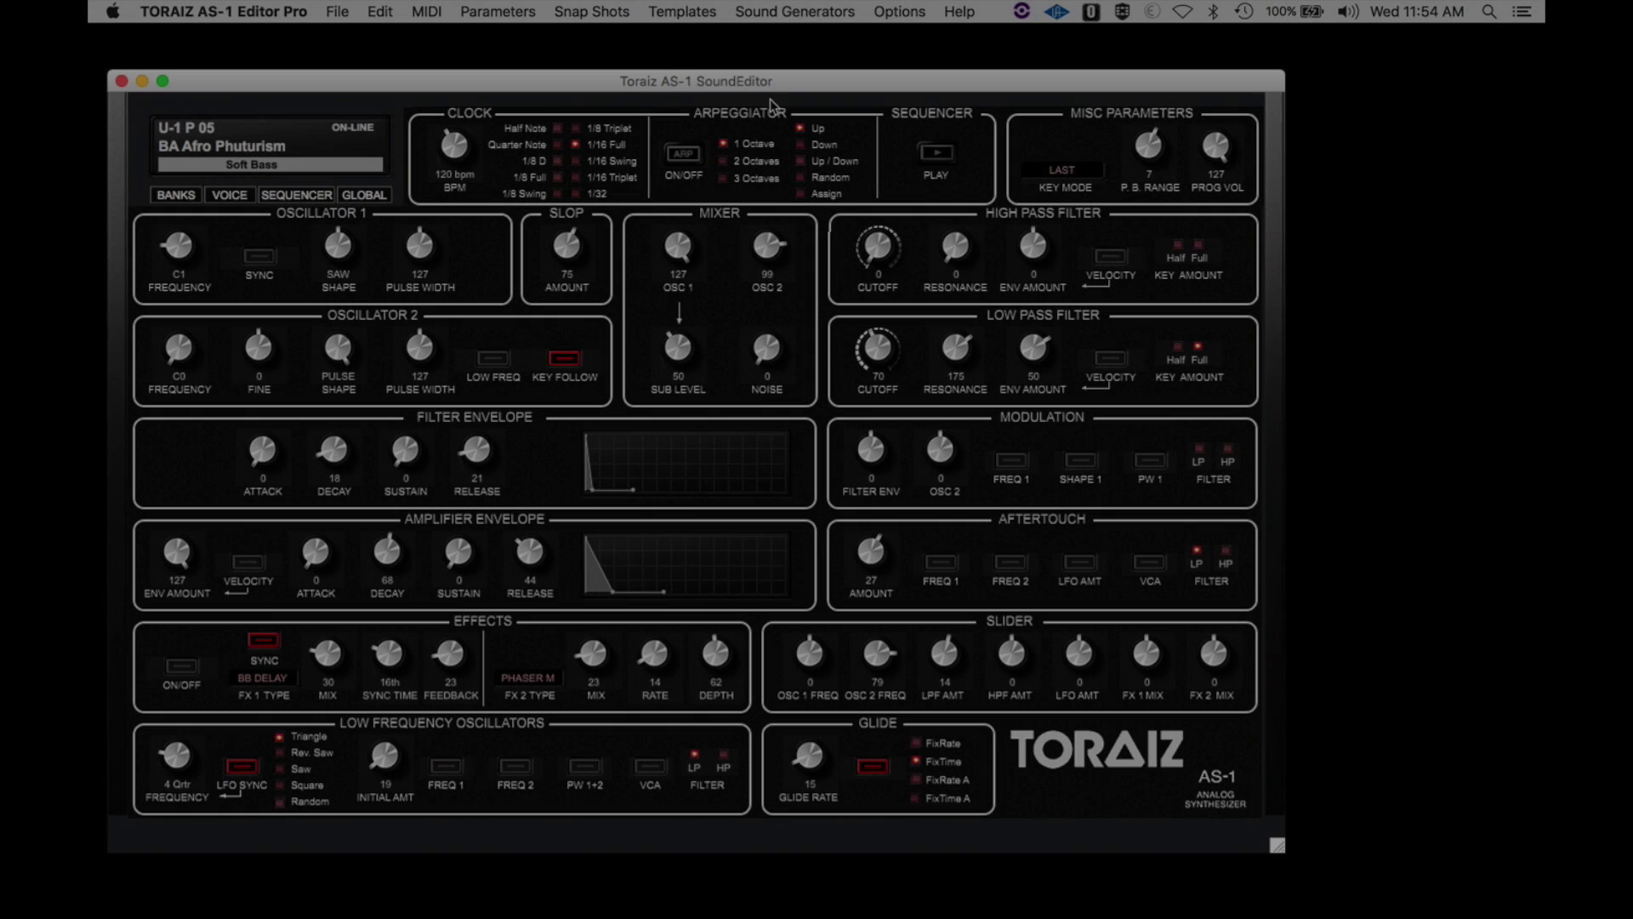
click(794, 11)
click(774, 43)
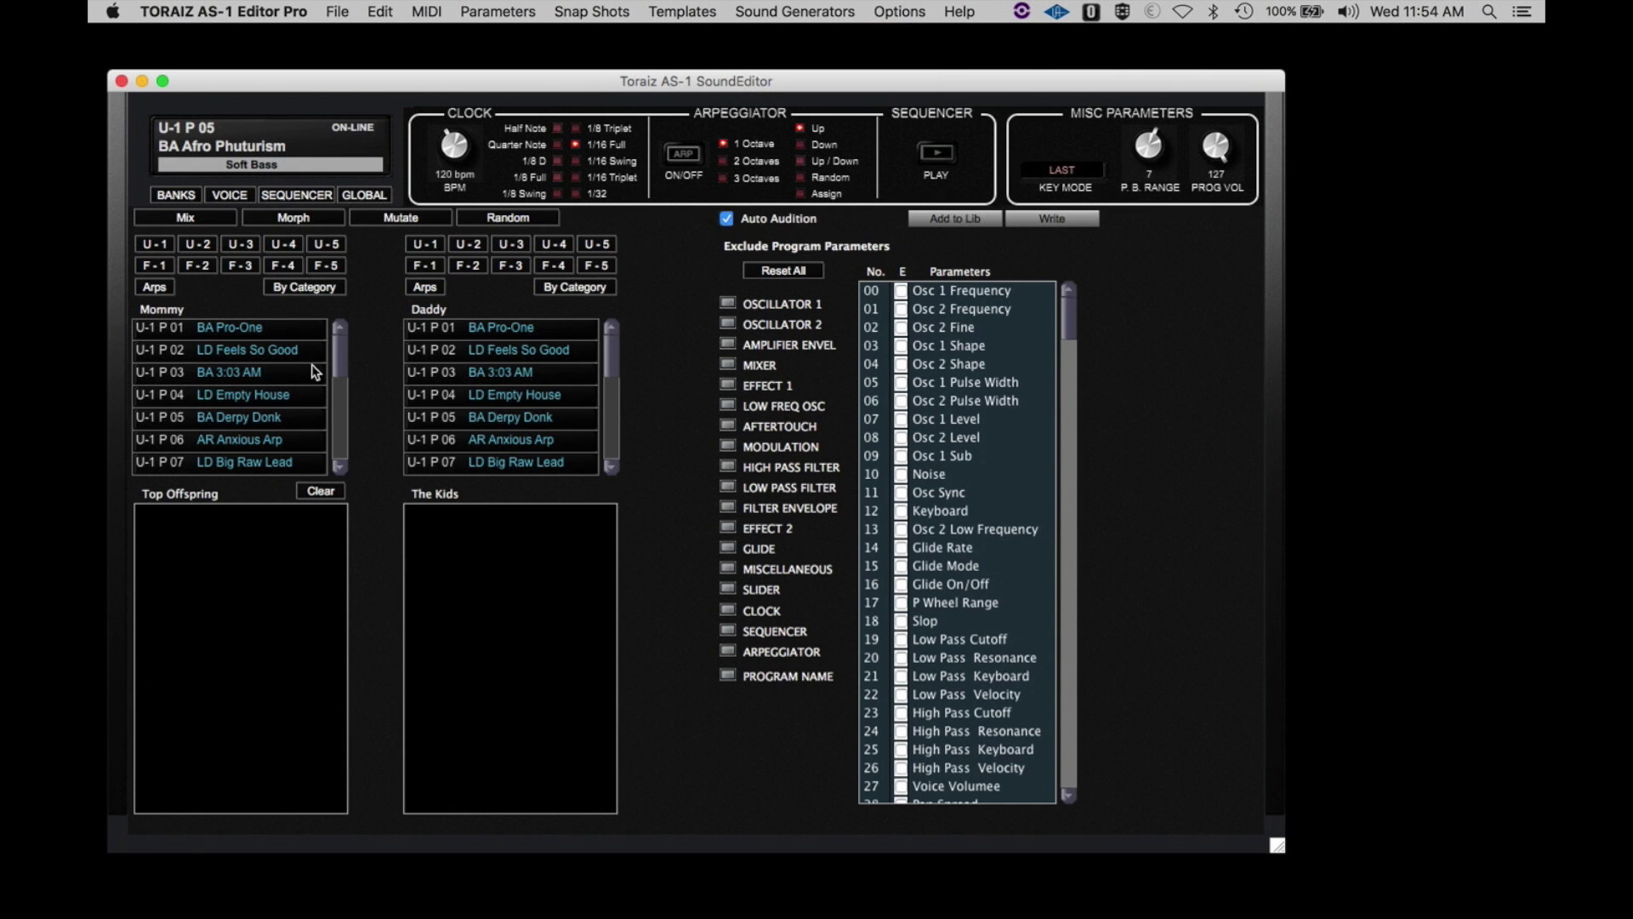
click(250, 329)
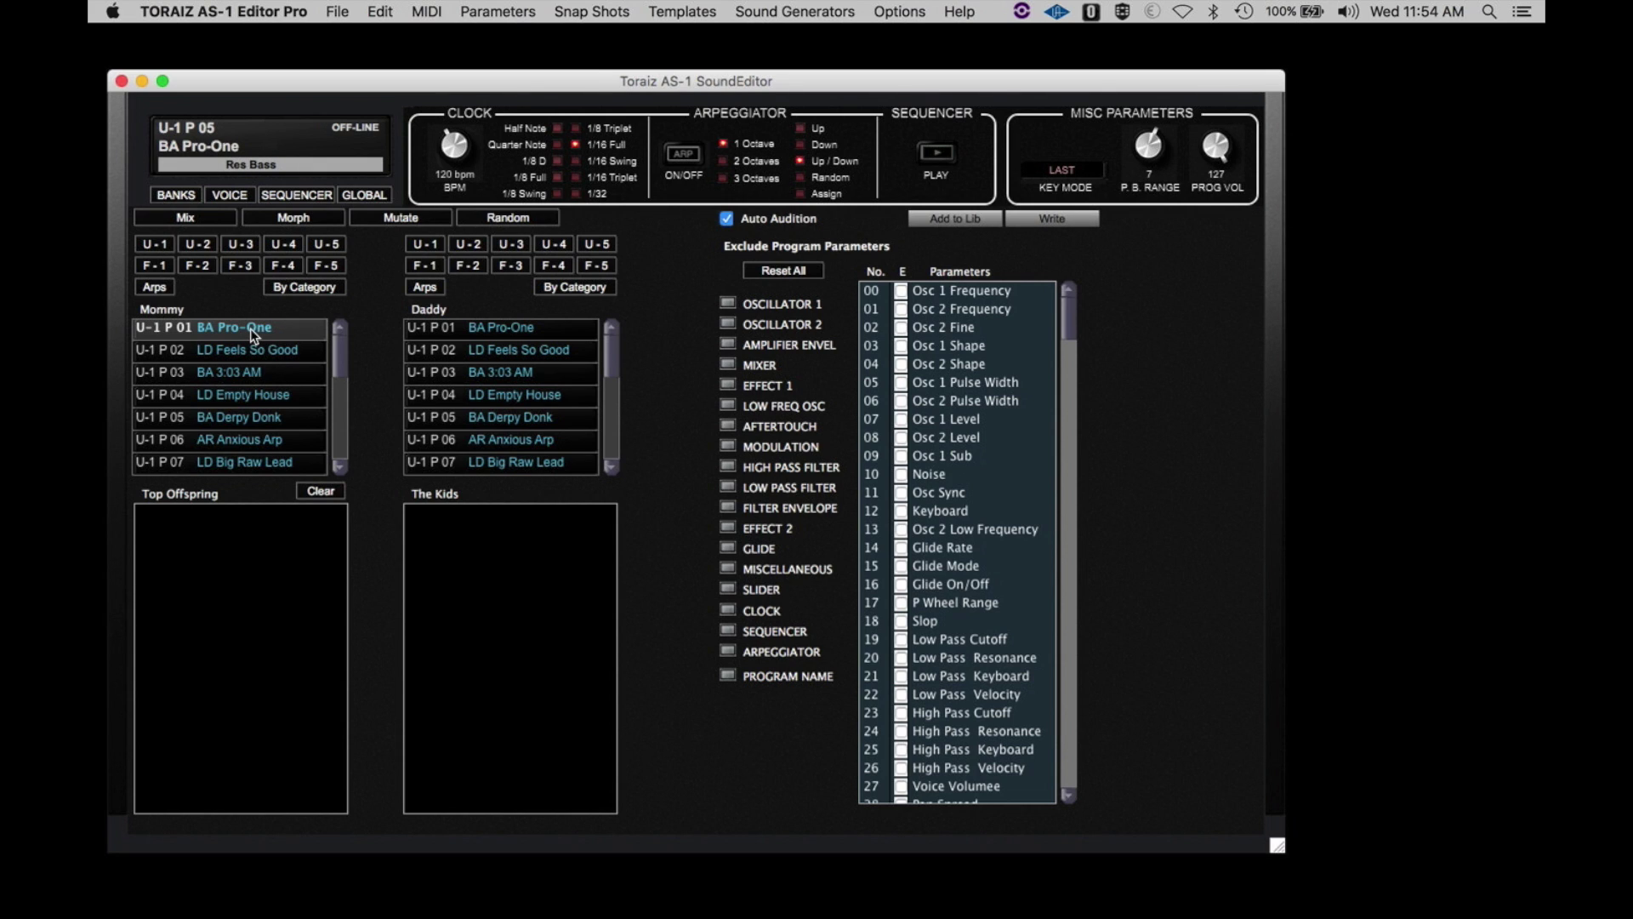
click(478, 330)
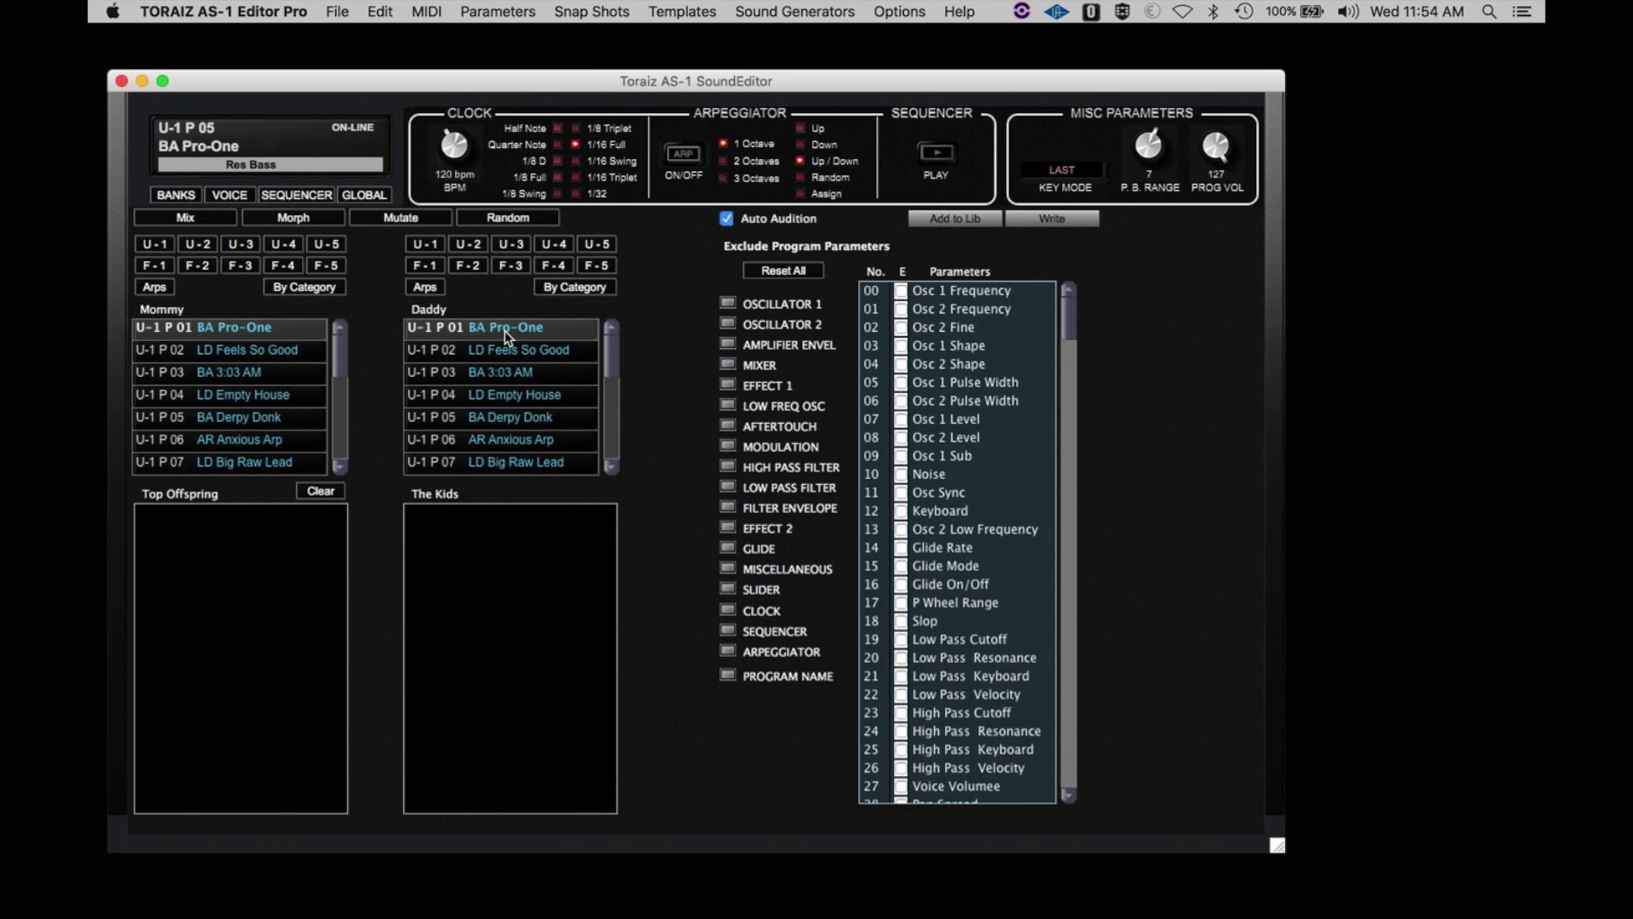
click(815, 11)
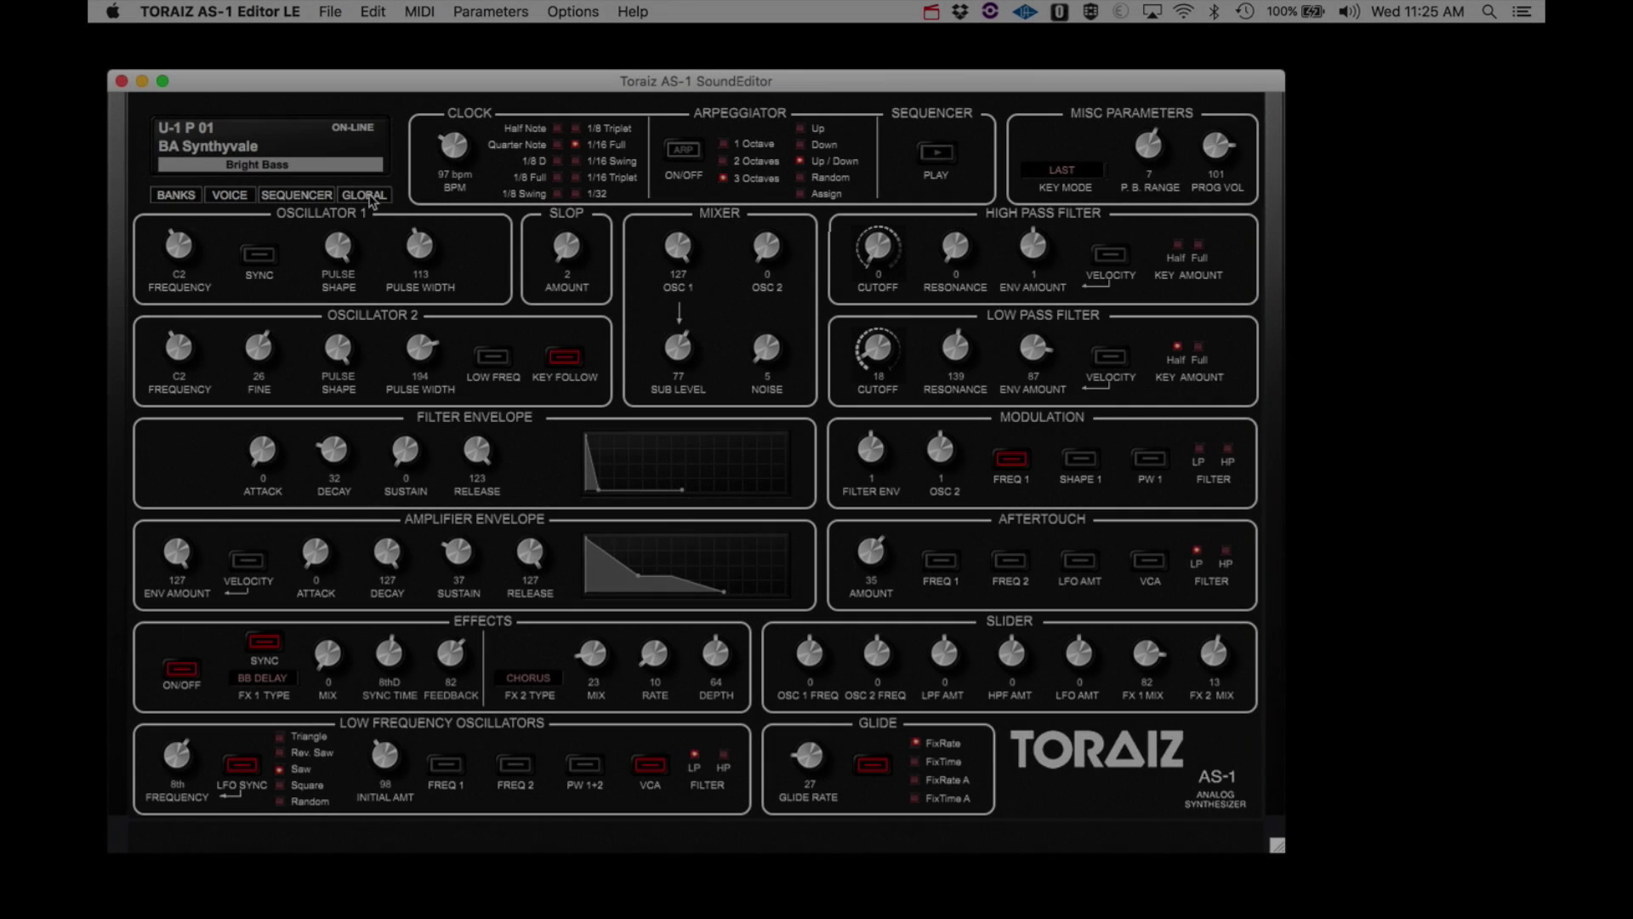
Step: Show the Global page and keep Pot Mode set to Jump
click(366, 195)
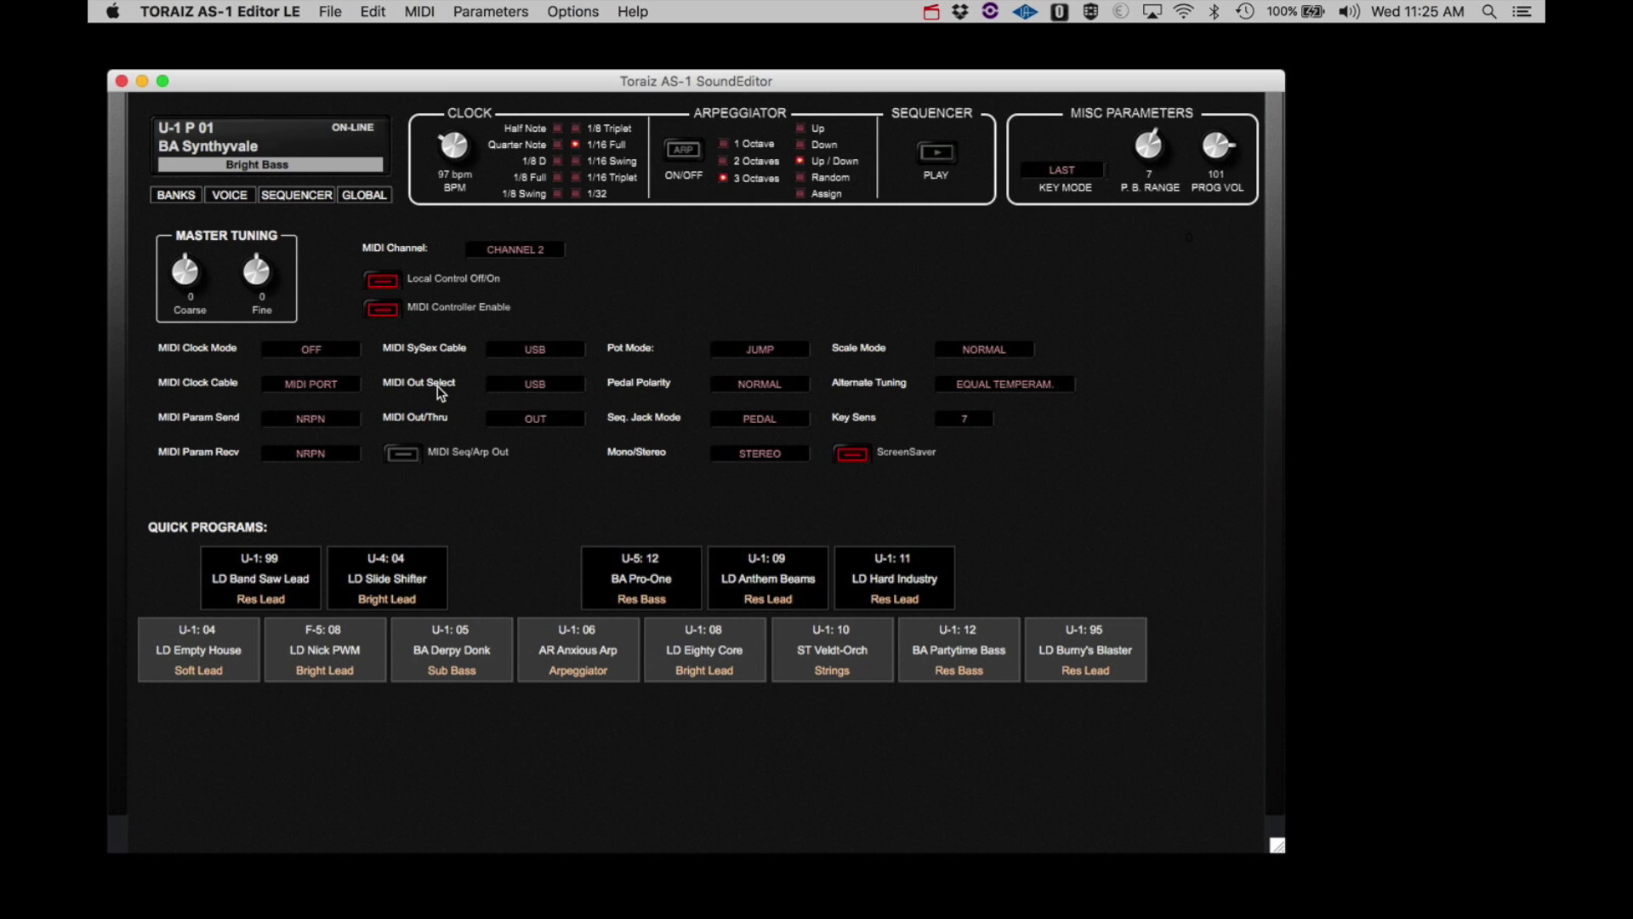
click(764, 345)
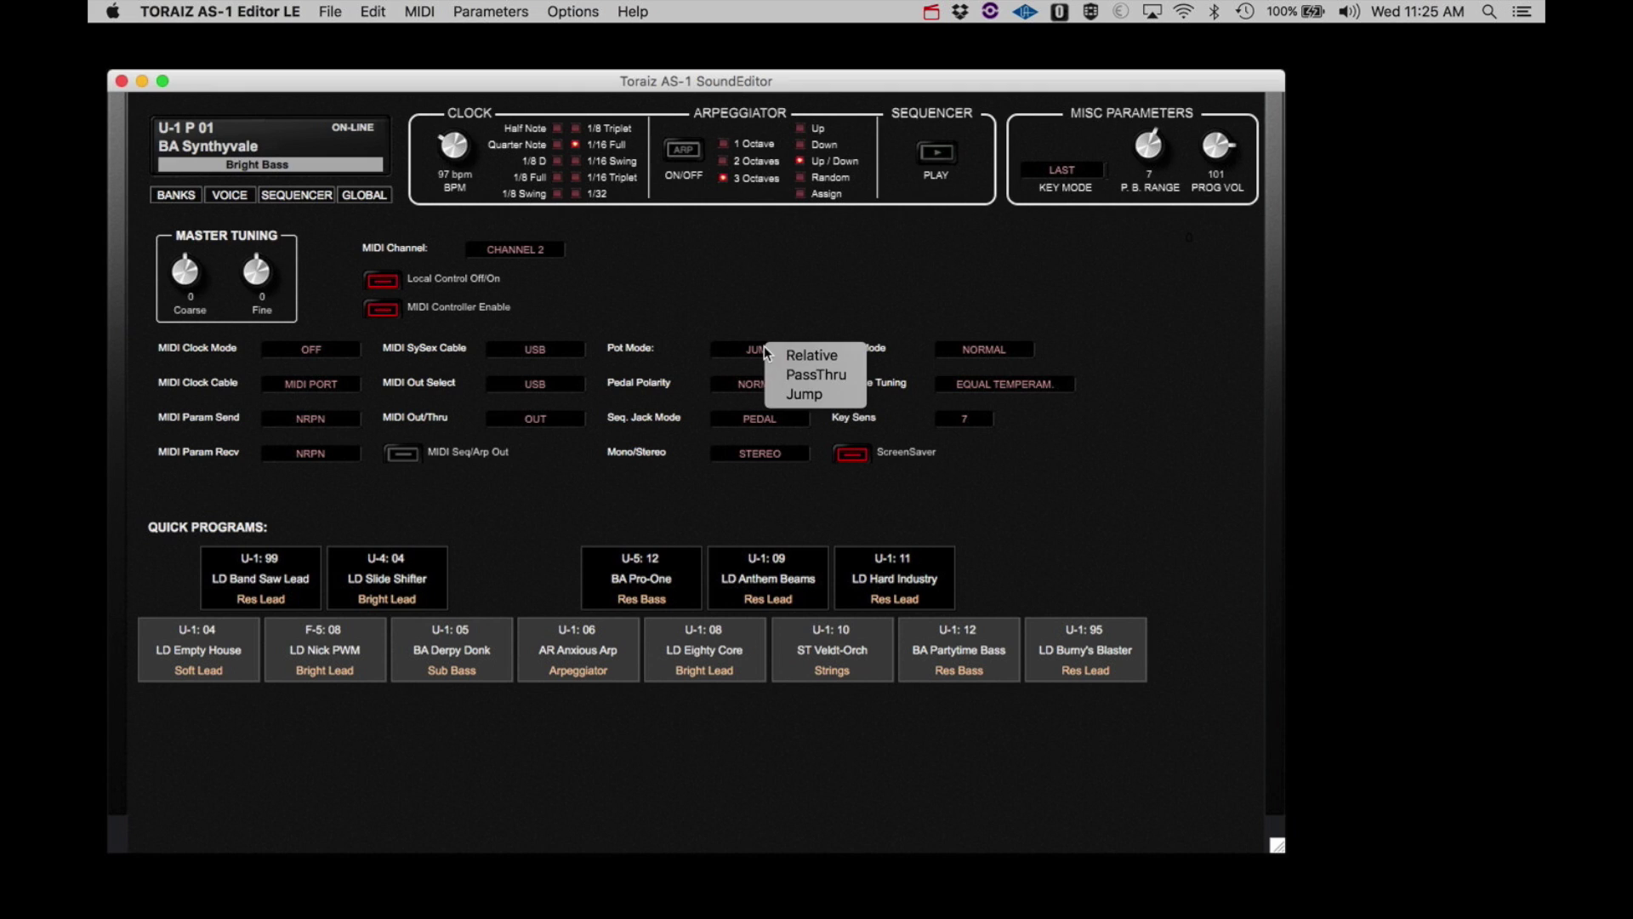
click(791, 396)
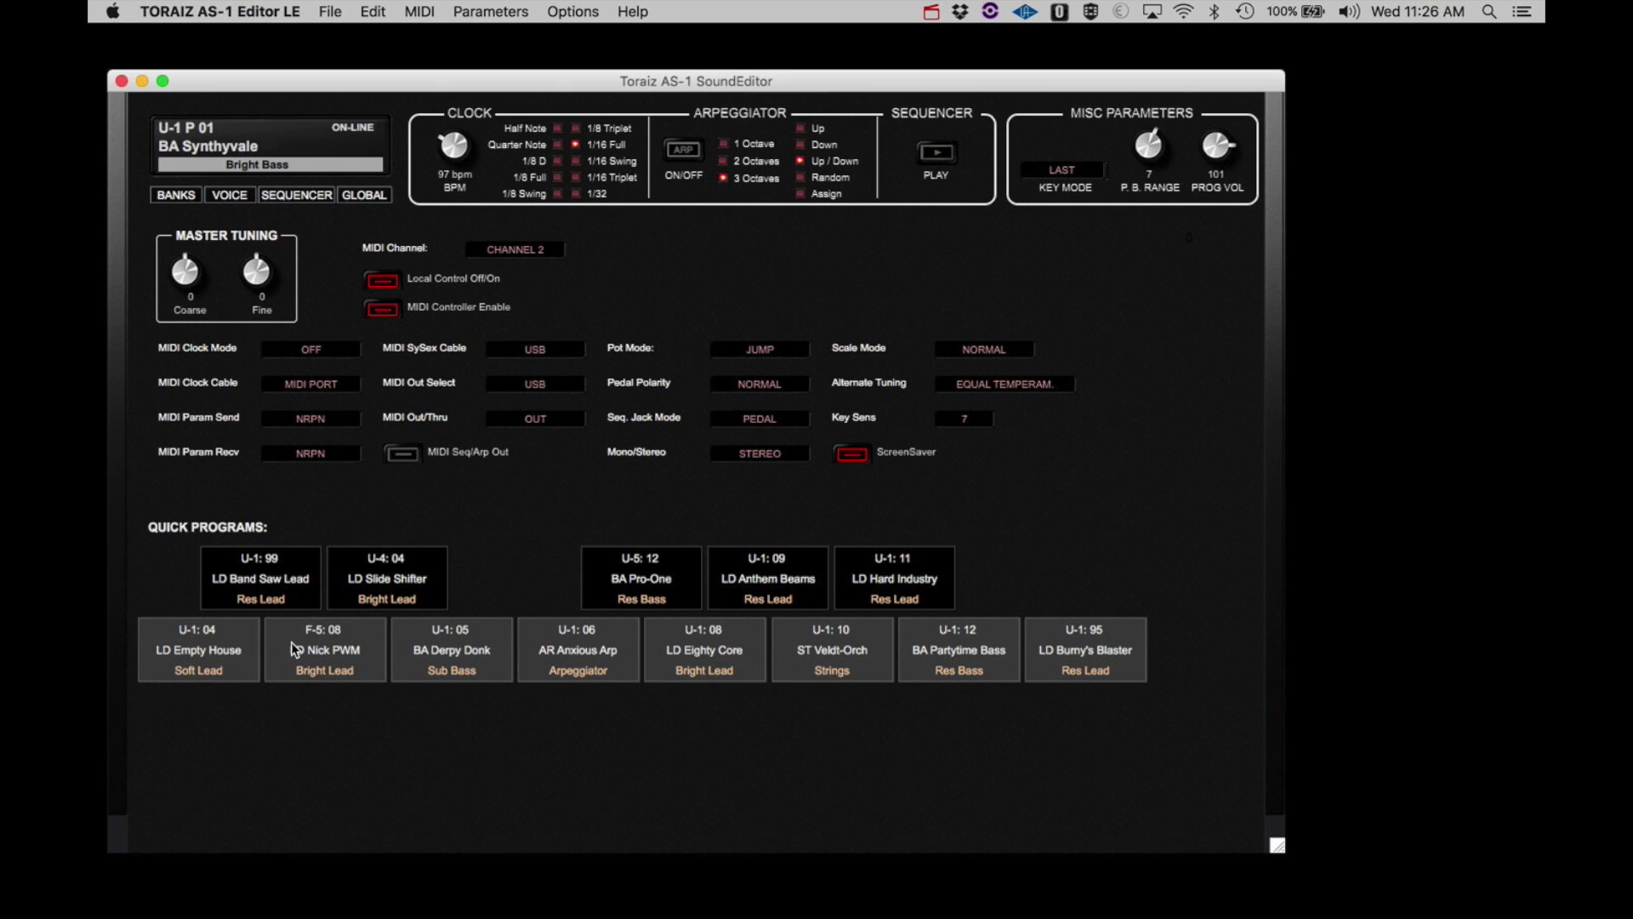
Step: Assign F-2 bank's LD Thick AS-1 to the first quick program slot
click(284, 593)
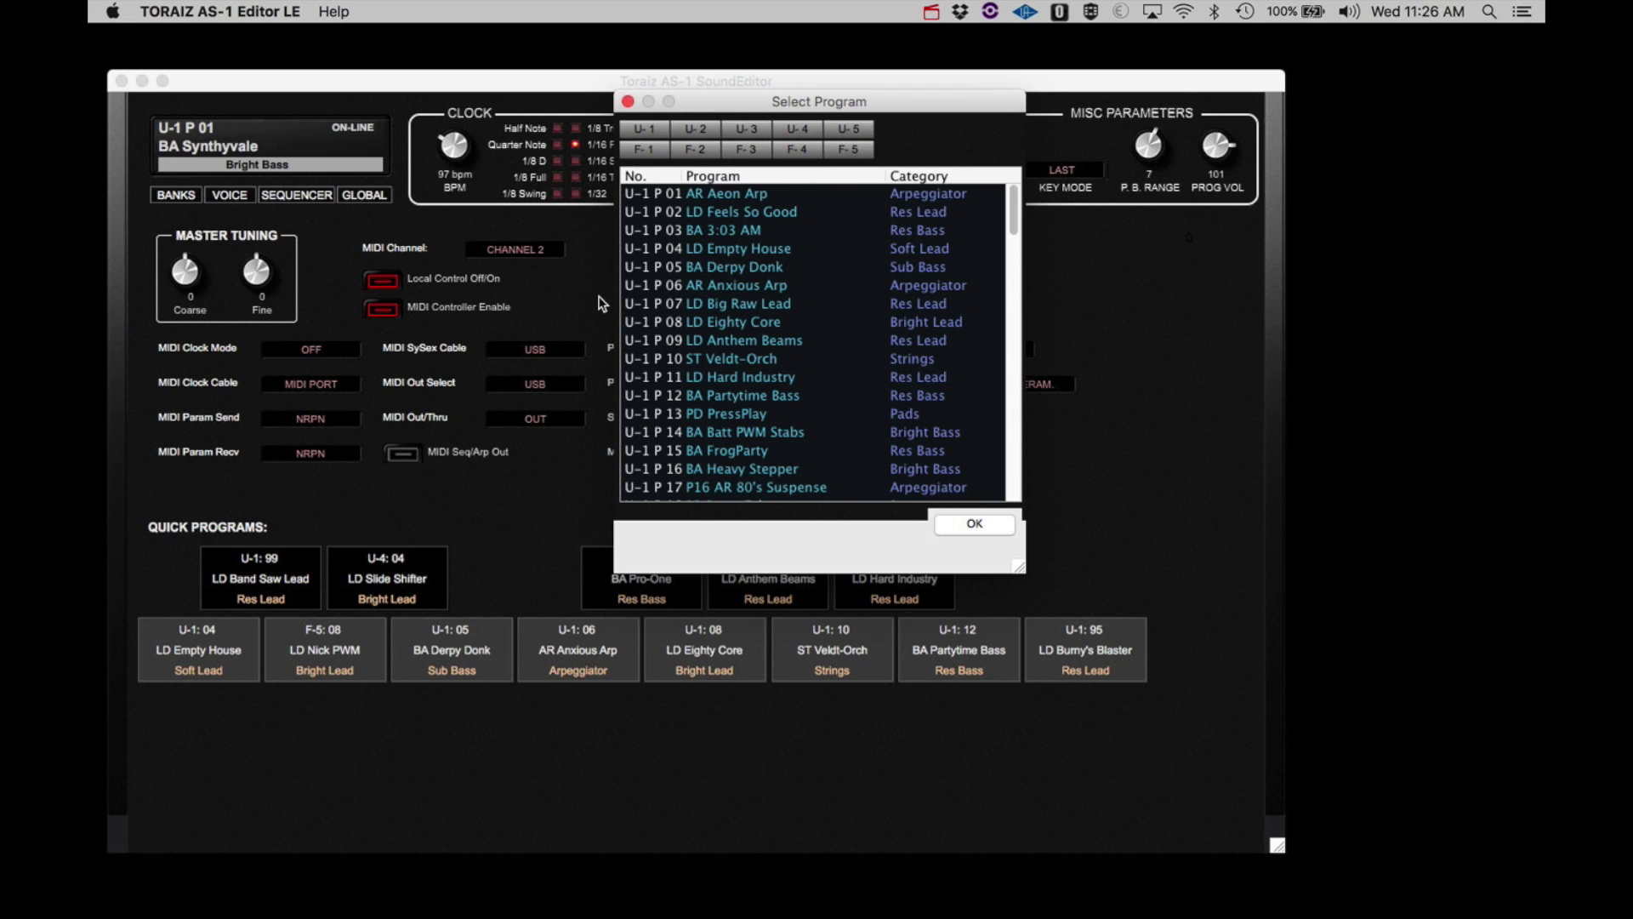
click(692, 150)
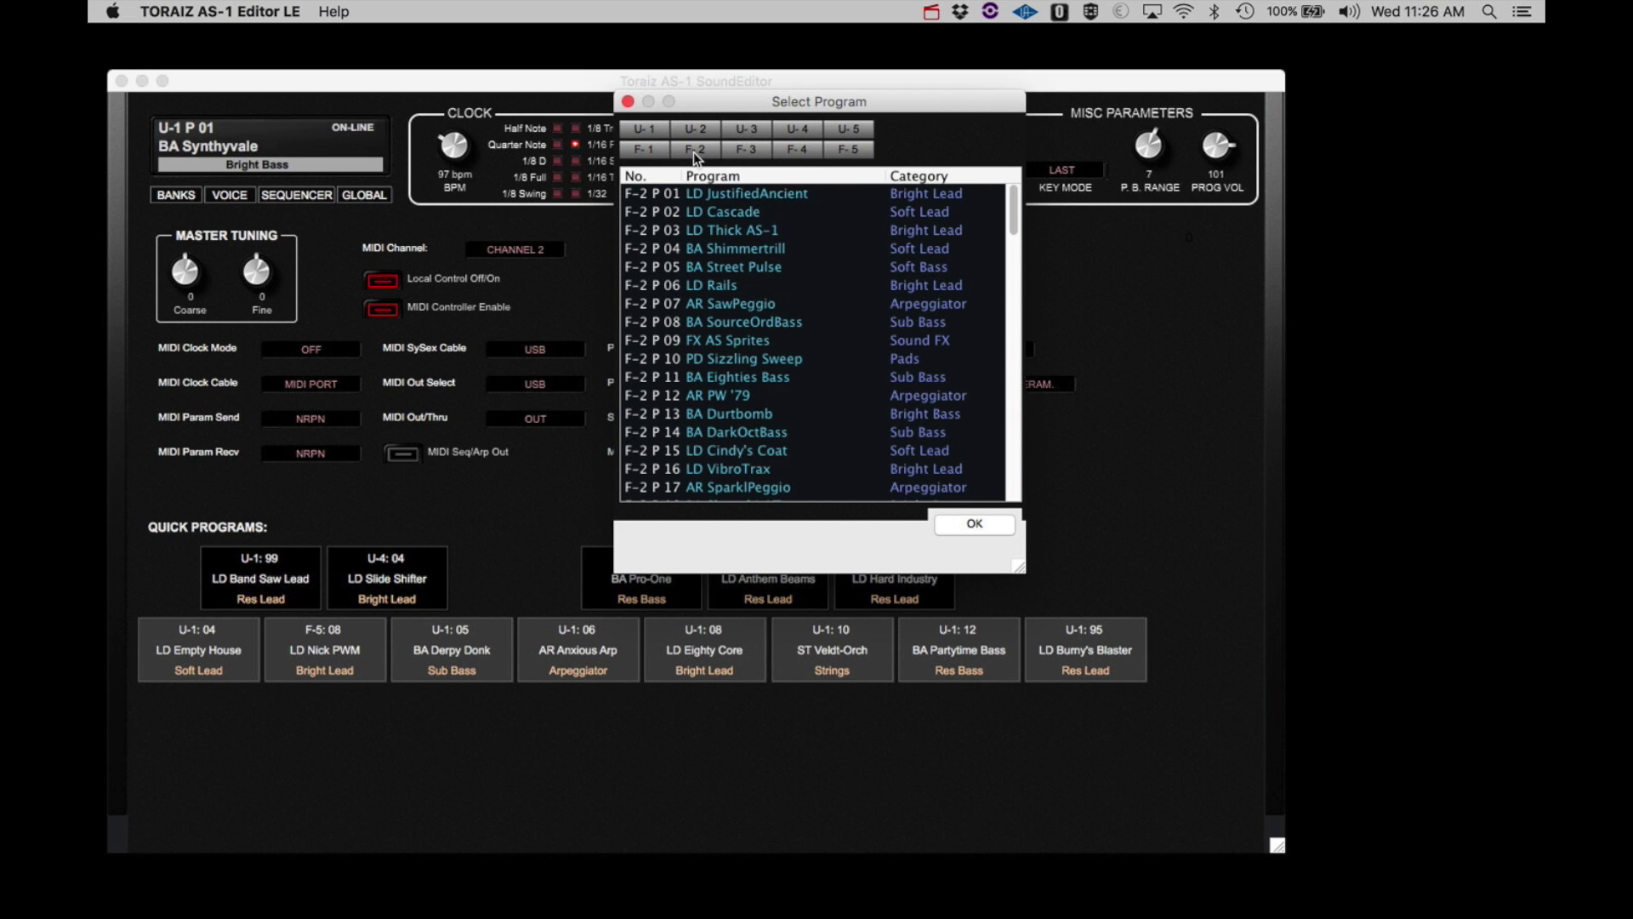
click(724, 231)
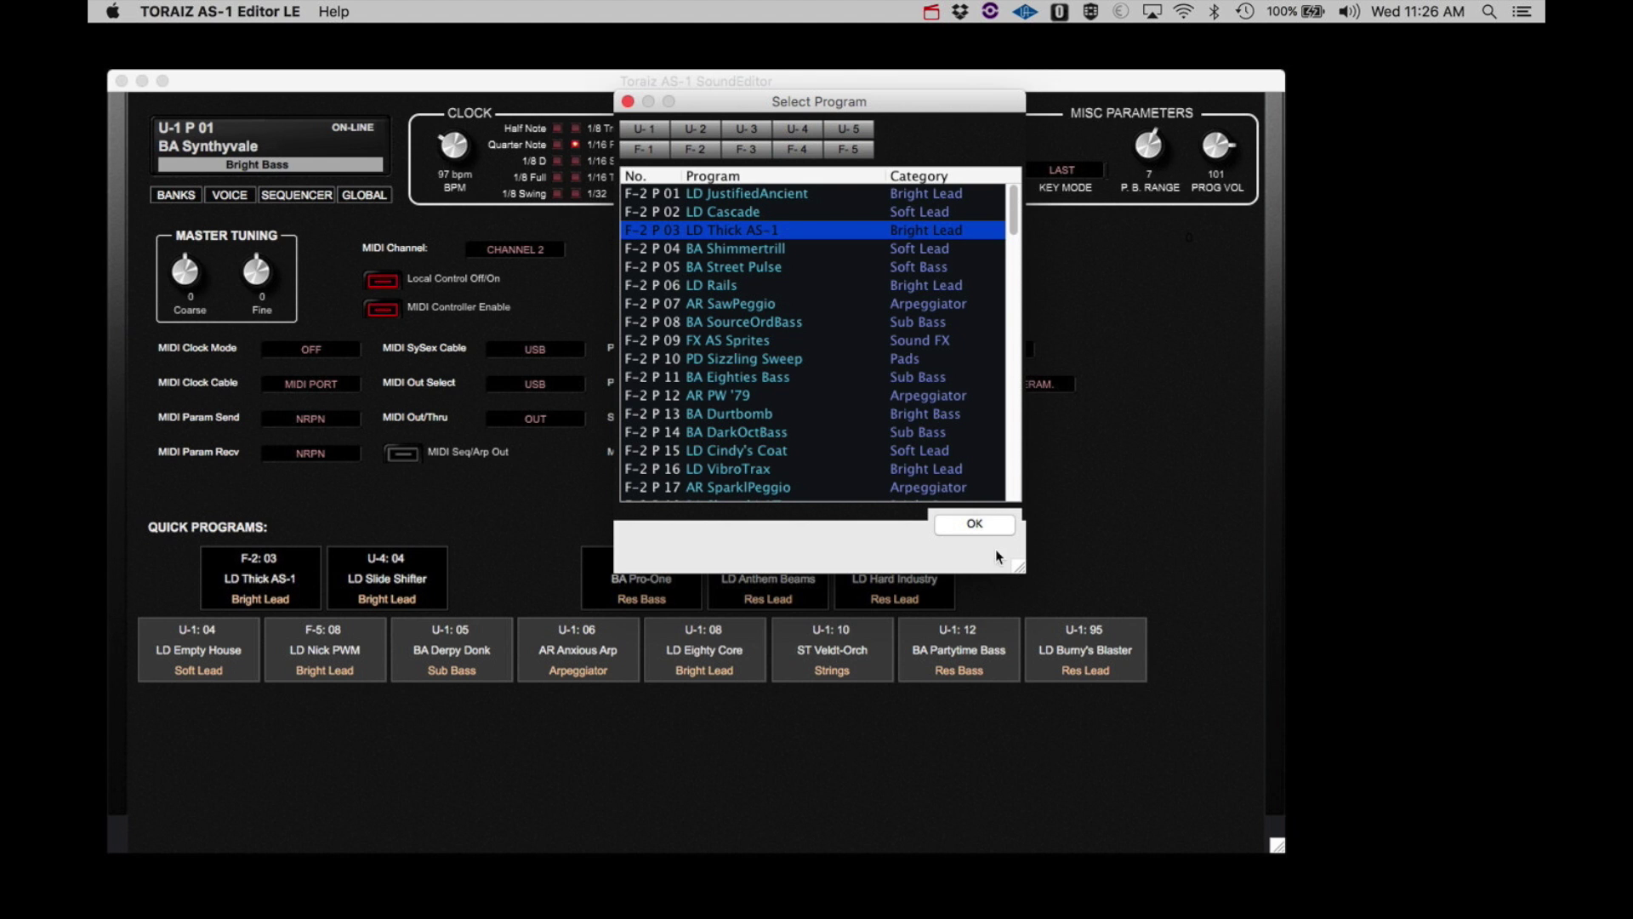
click(975, 525)
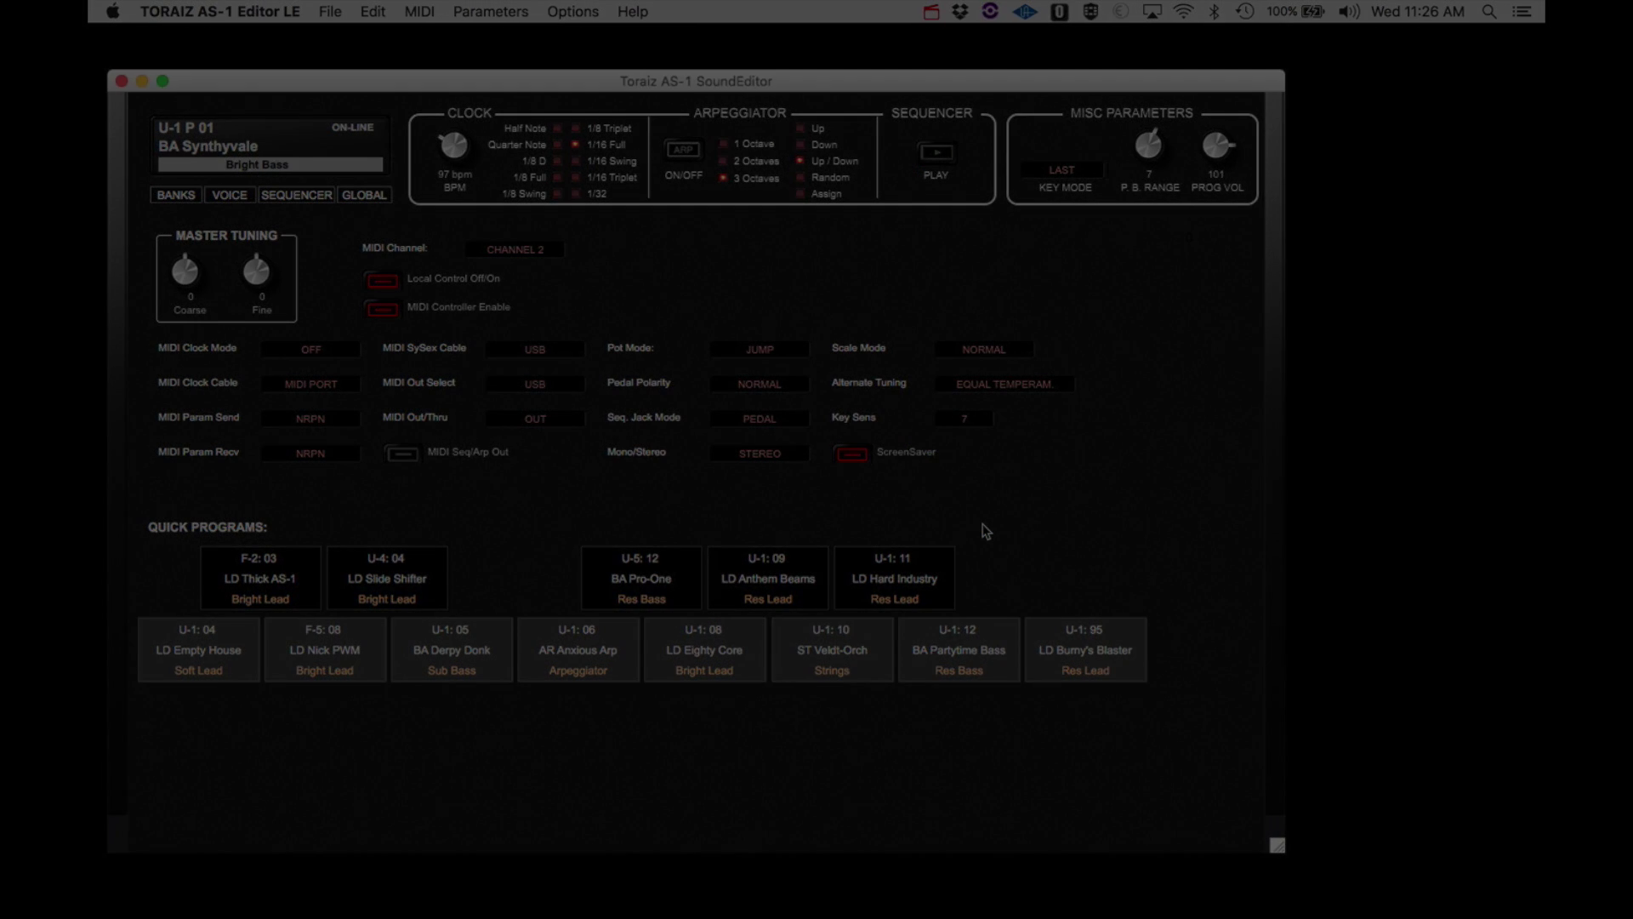